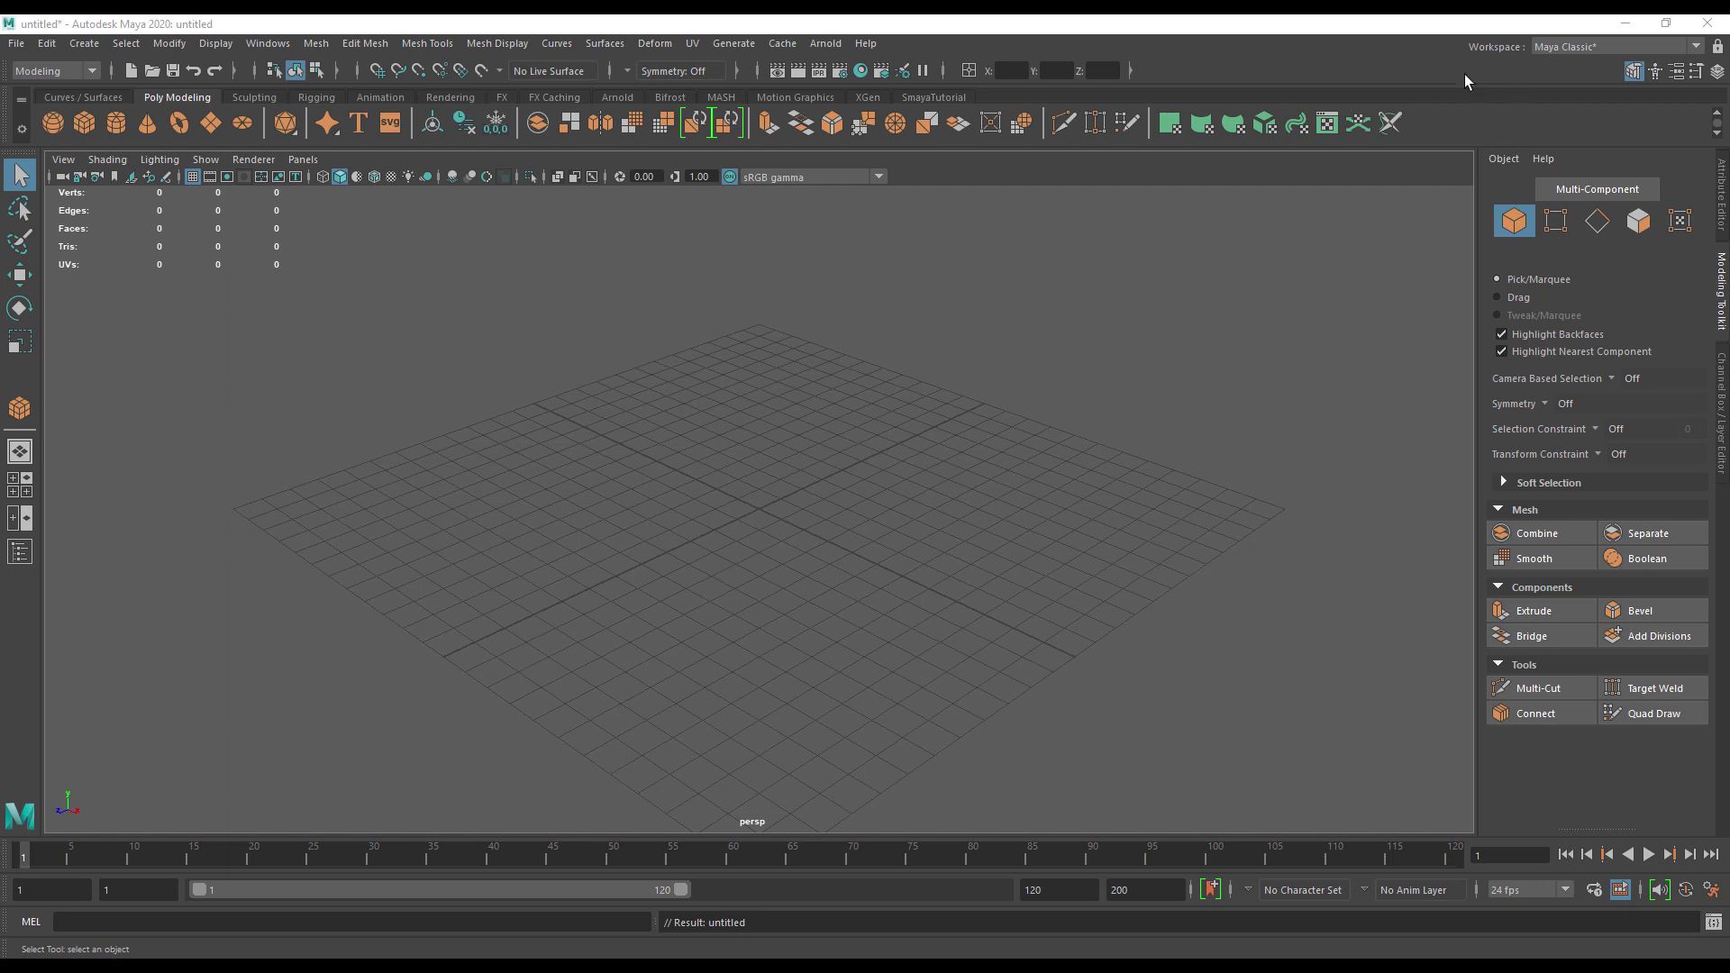
Switch to the Rendering - Standard workspace, then back to Maya Classic
click(1569, 46)
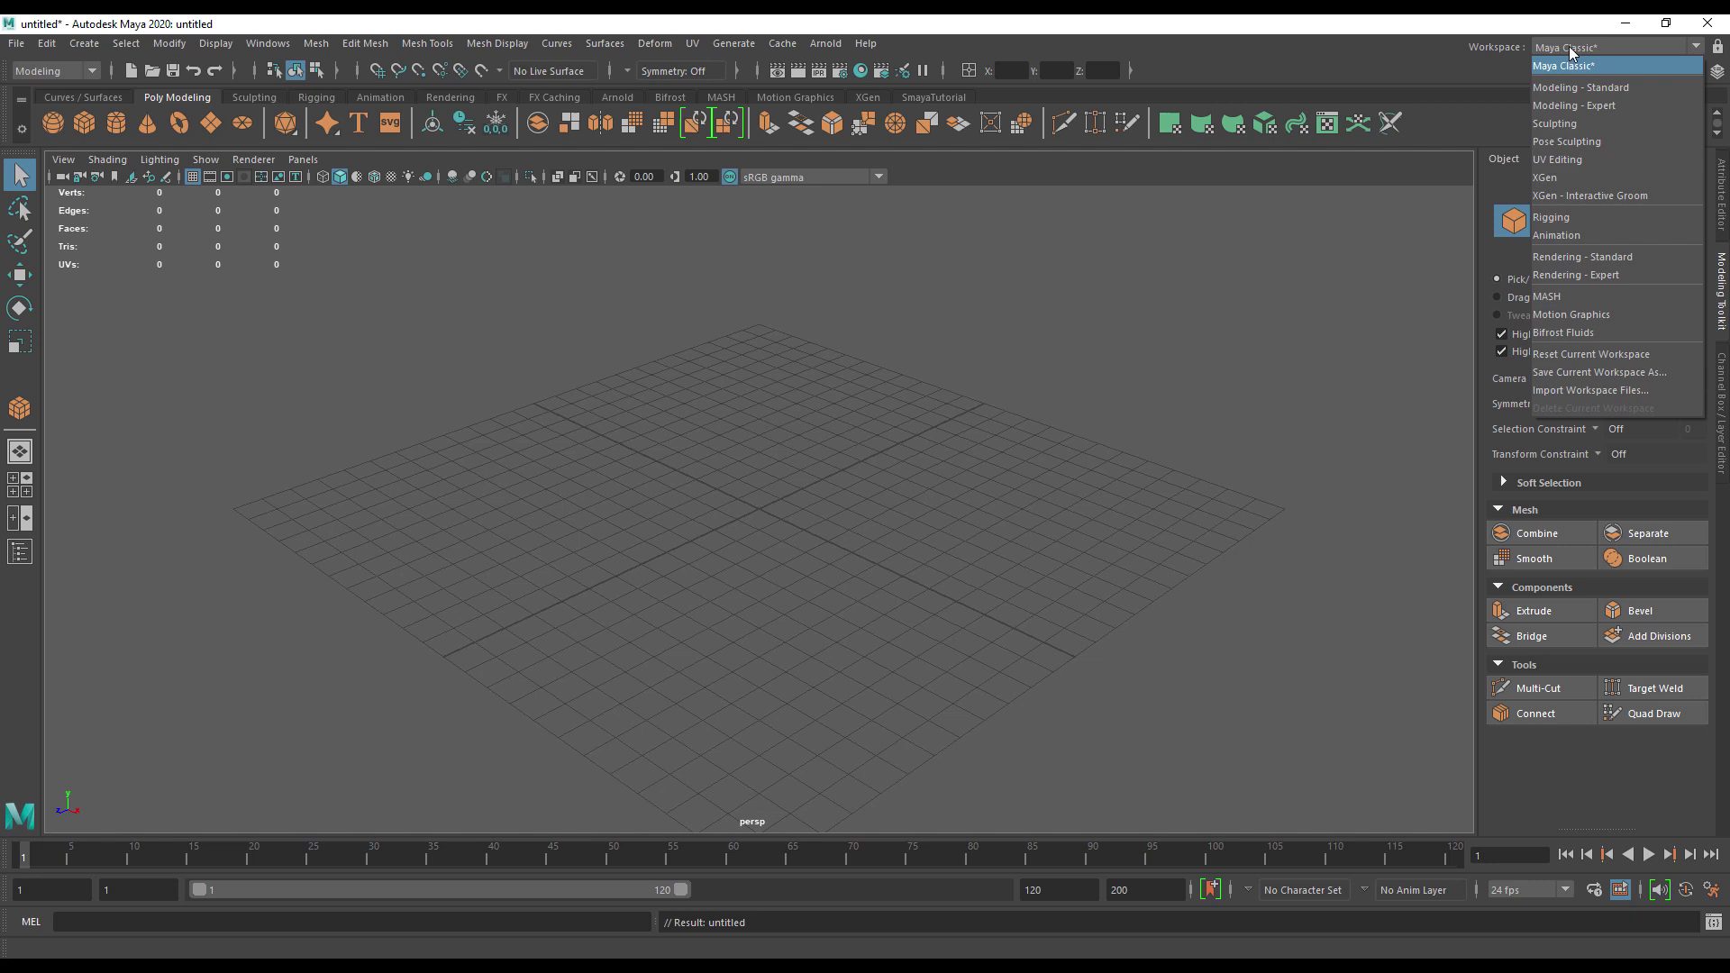
click(1586, 257)
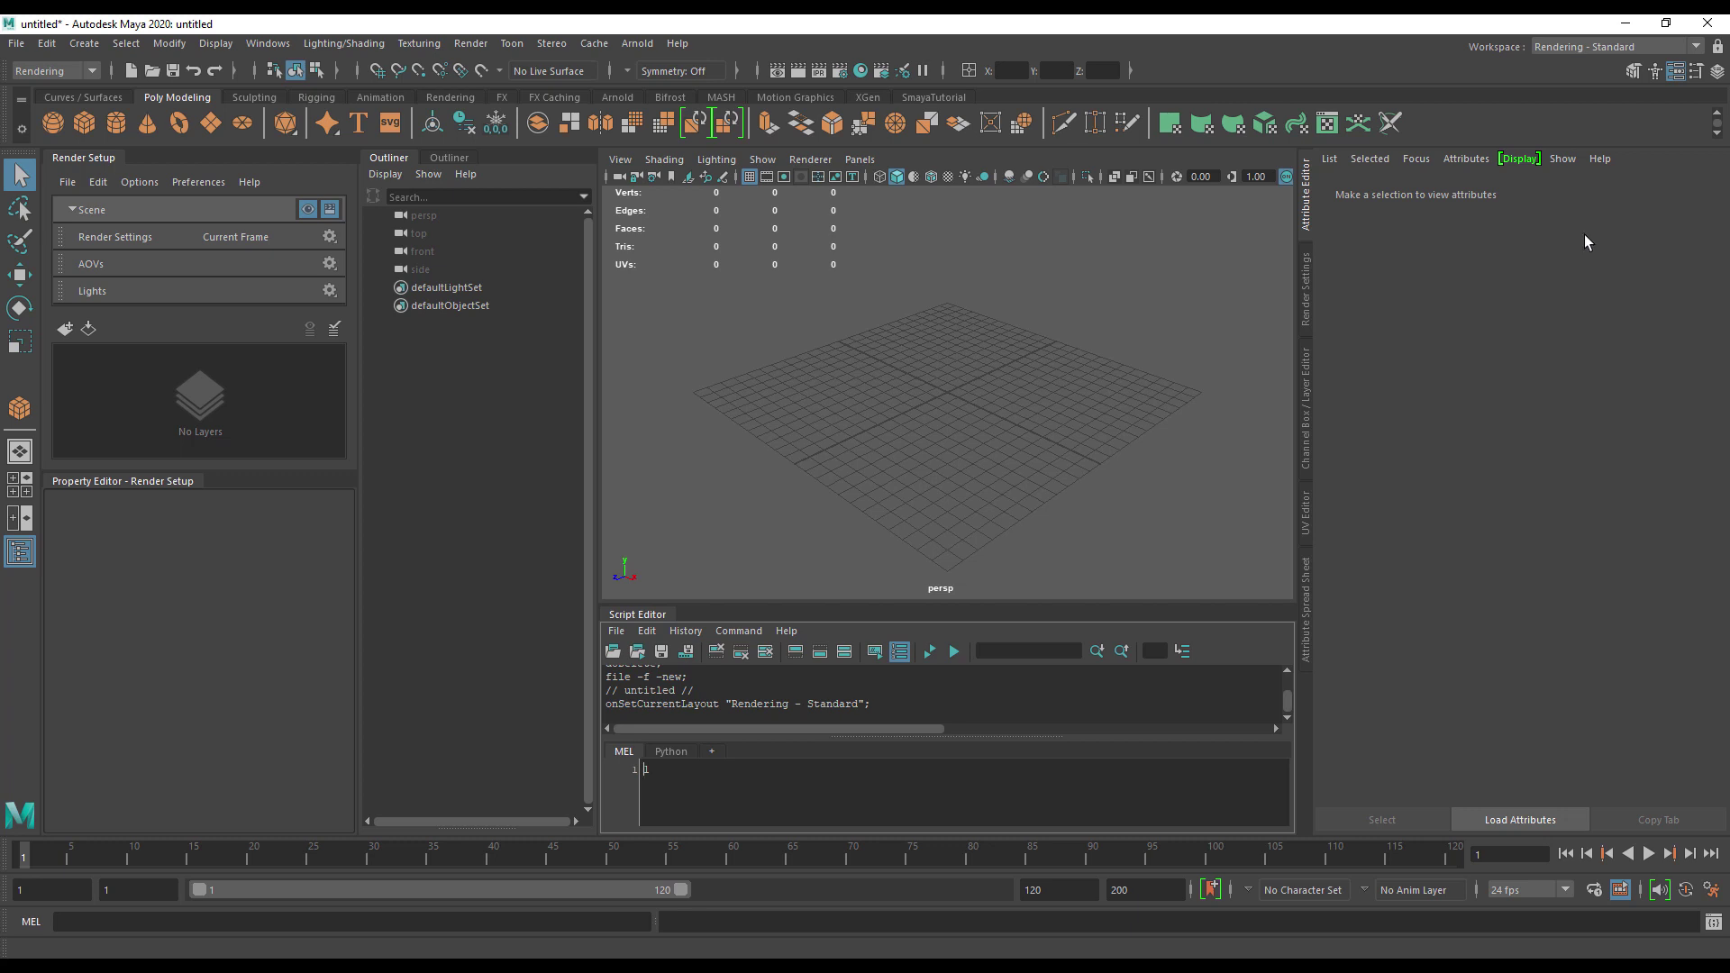
click(1559, 51)
click(1559, 62)
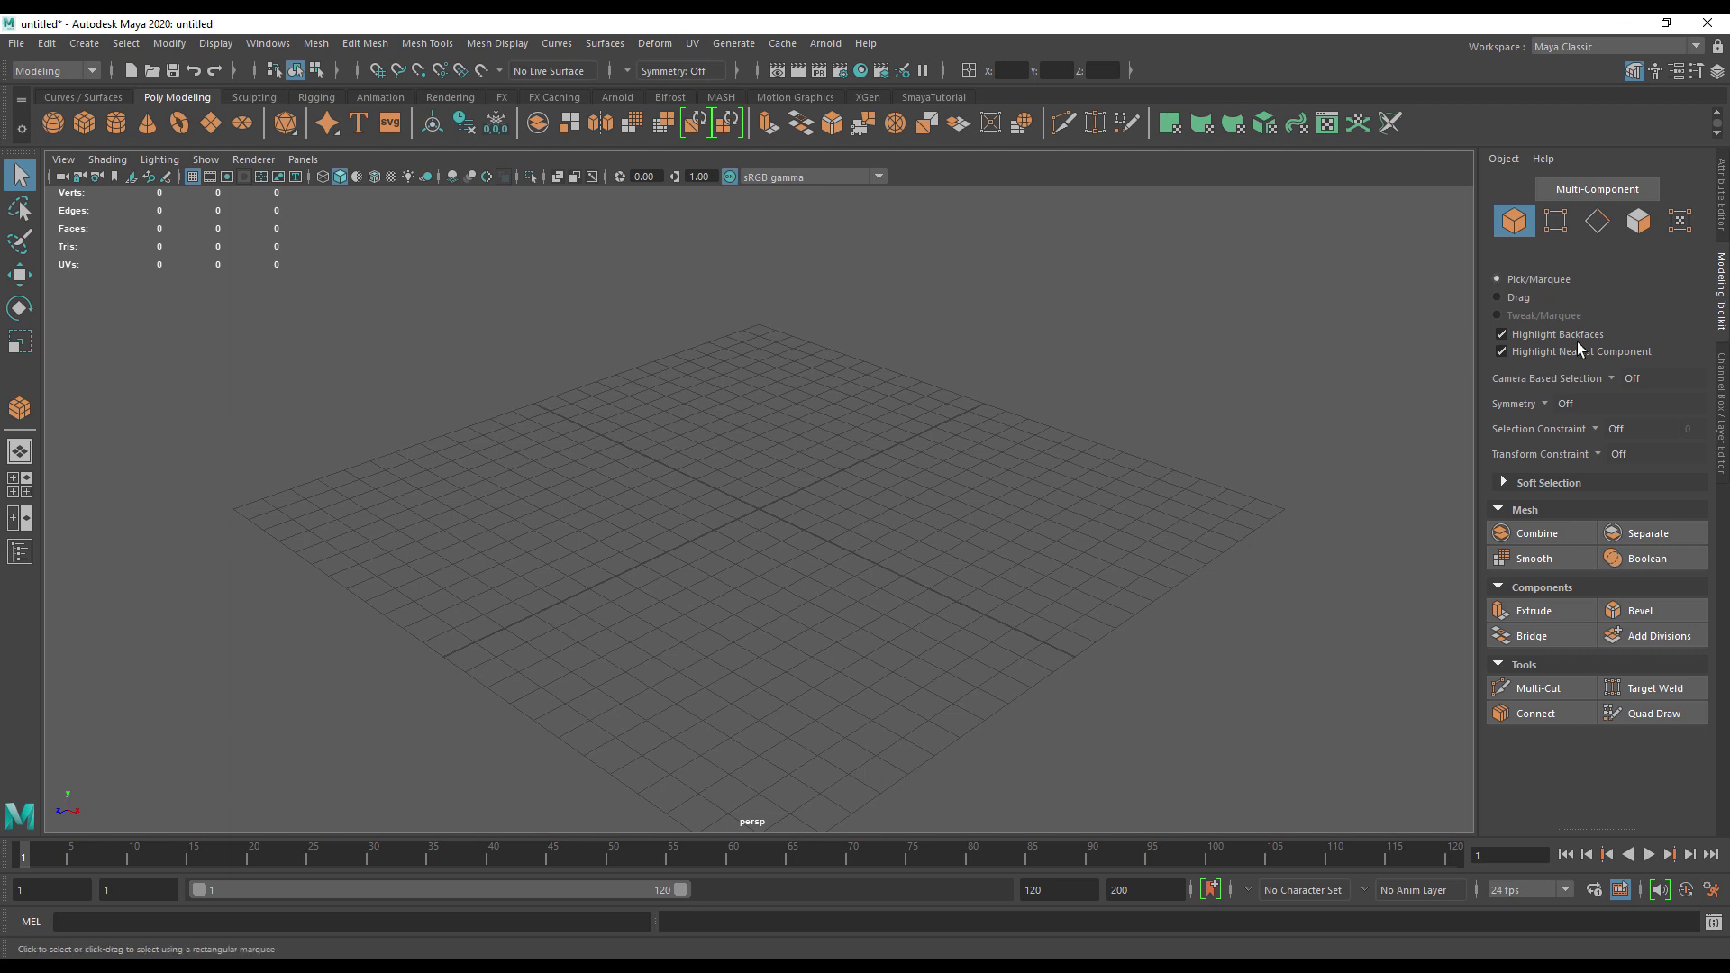
Show the Attribute Editor, then the Modeling Toolkit, and browse the SmayaTutorial and Poly Modeling shelves
click(1724, 225)
click(1722, 277)
click(911, 96)
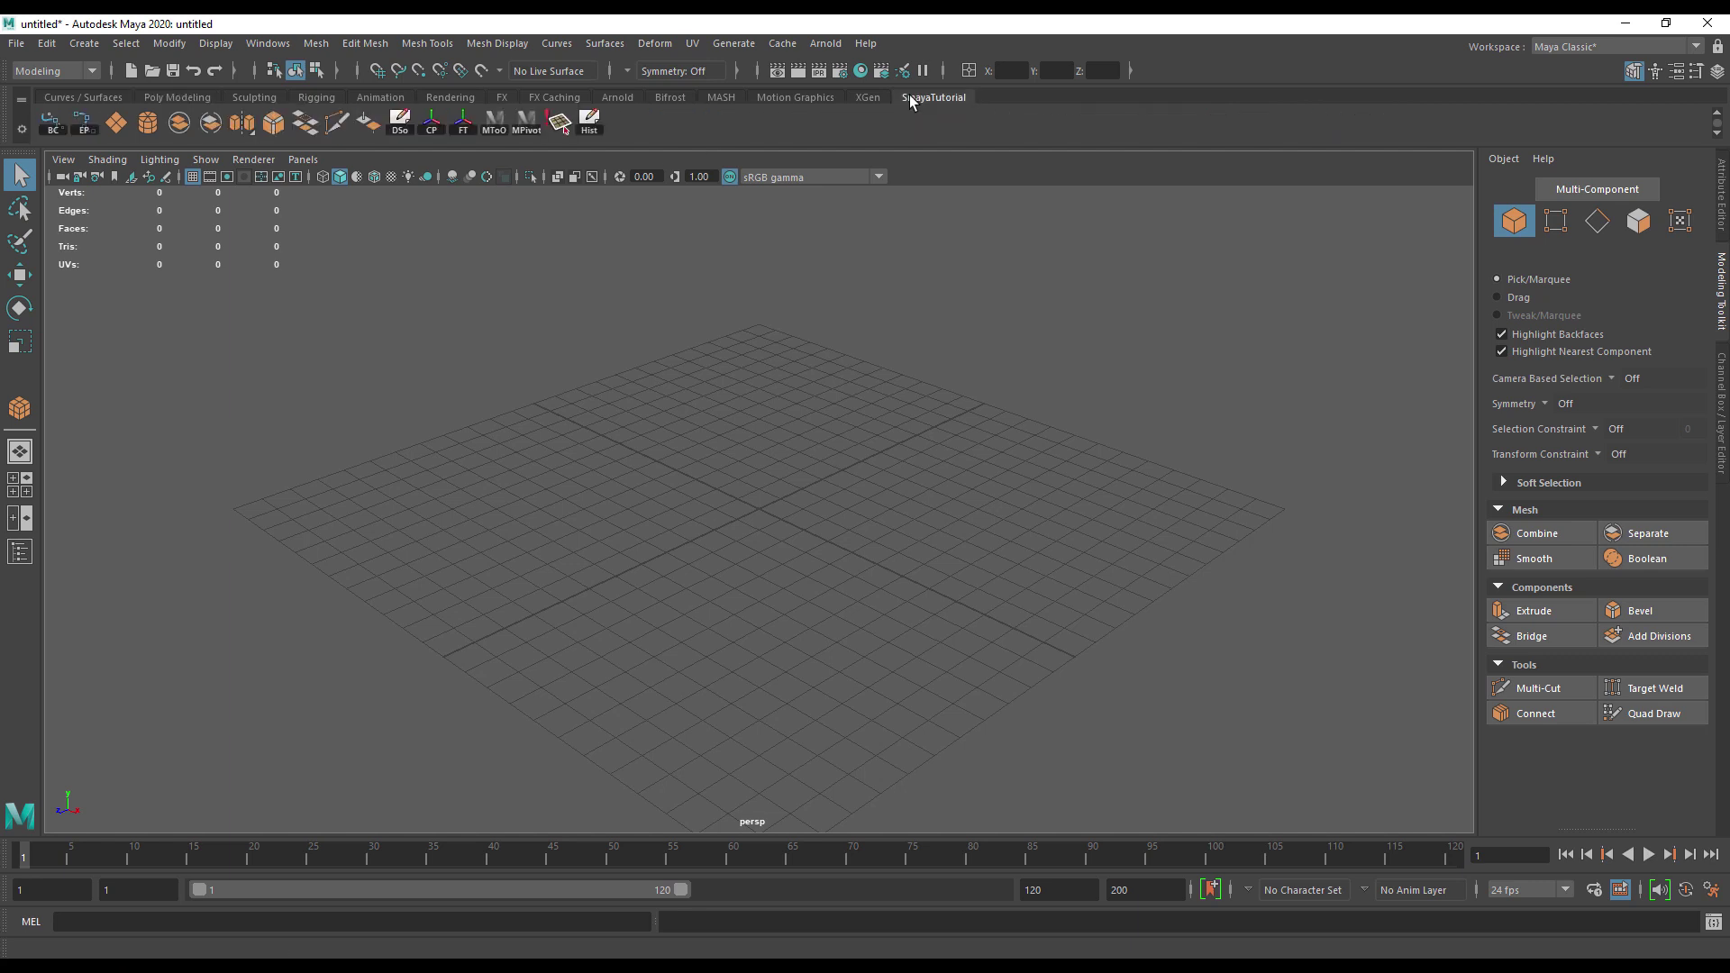
click(195, 99)
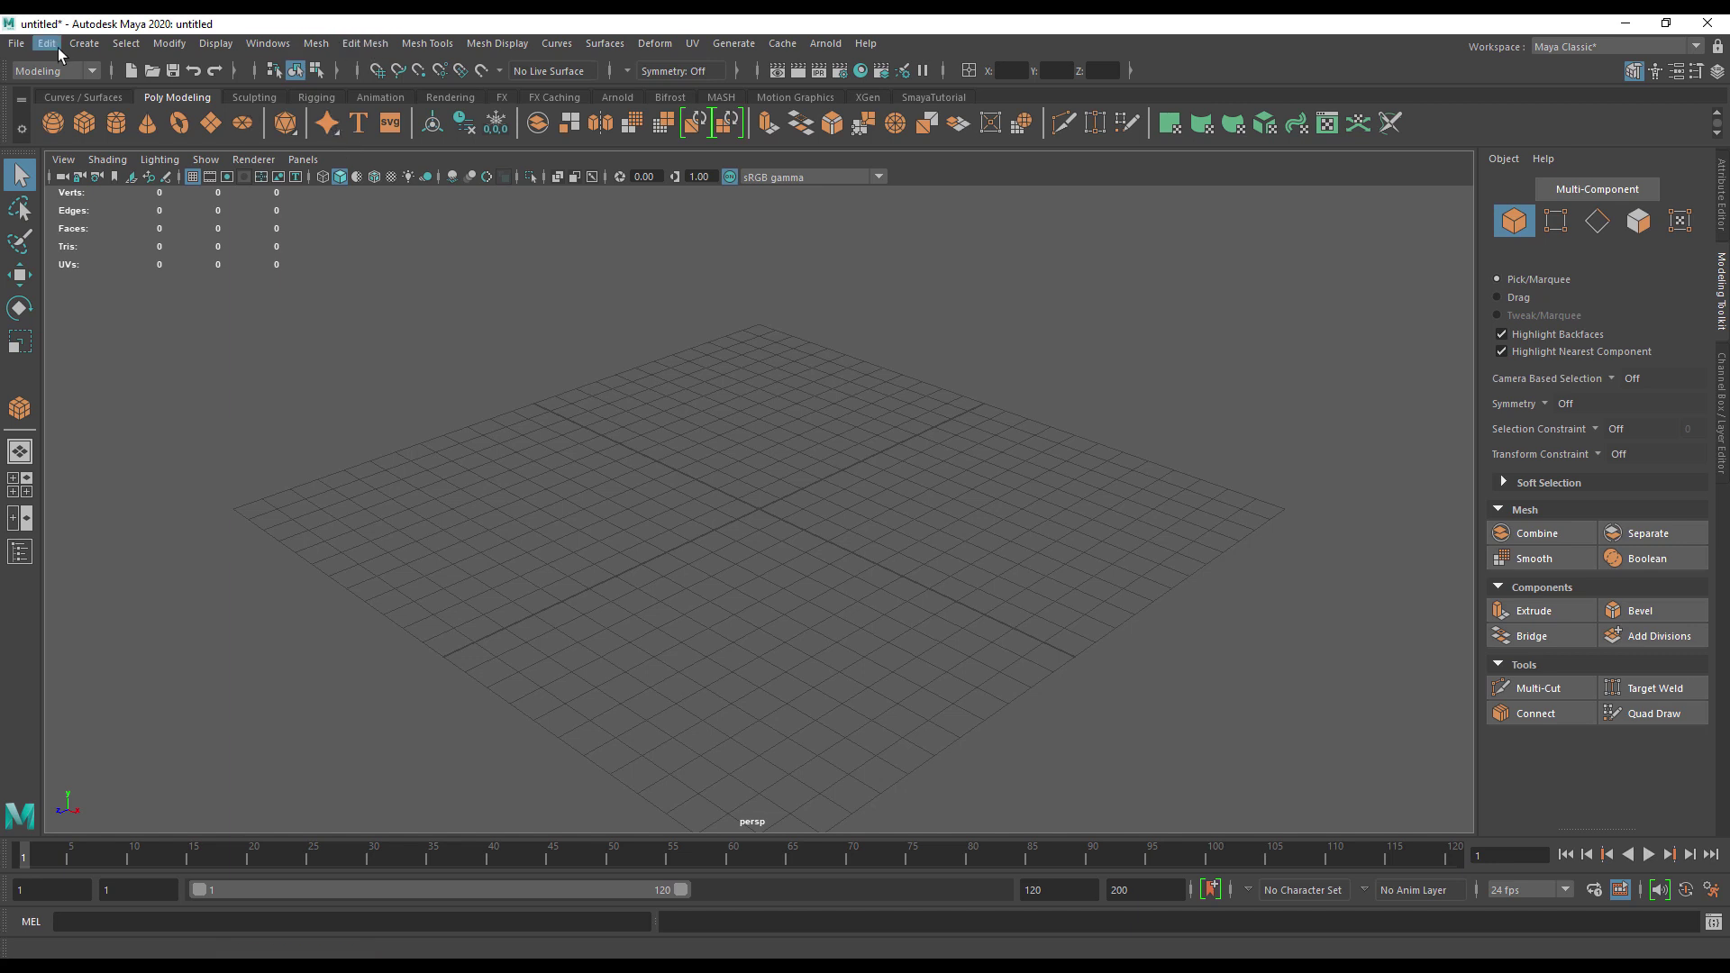
Cycle the menu set through Rigging and FX, then back to Modeling
click(49, 70)
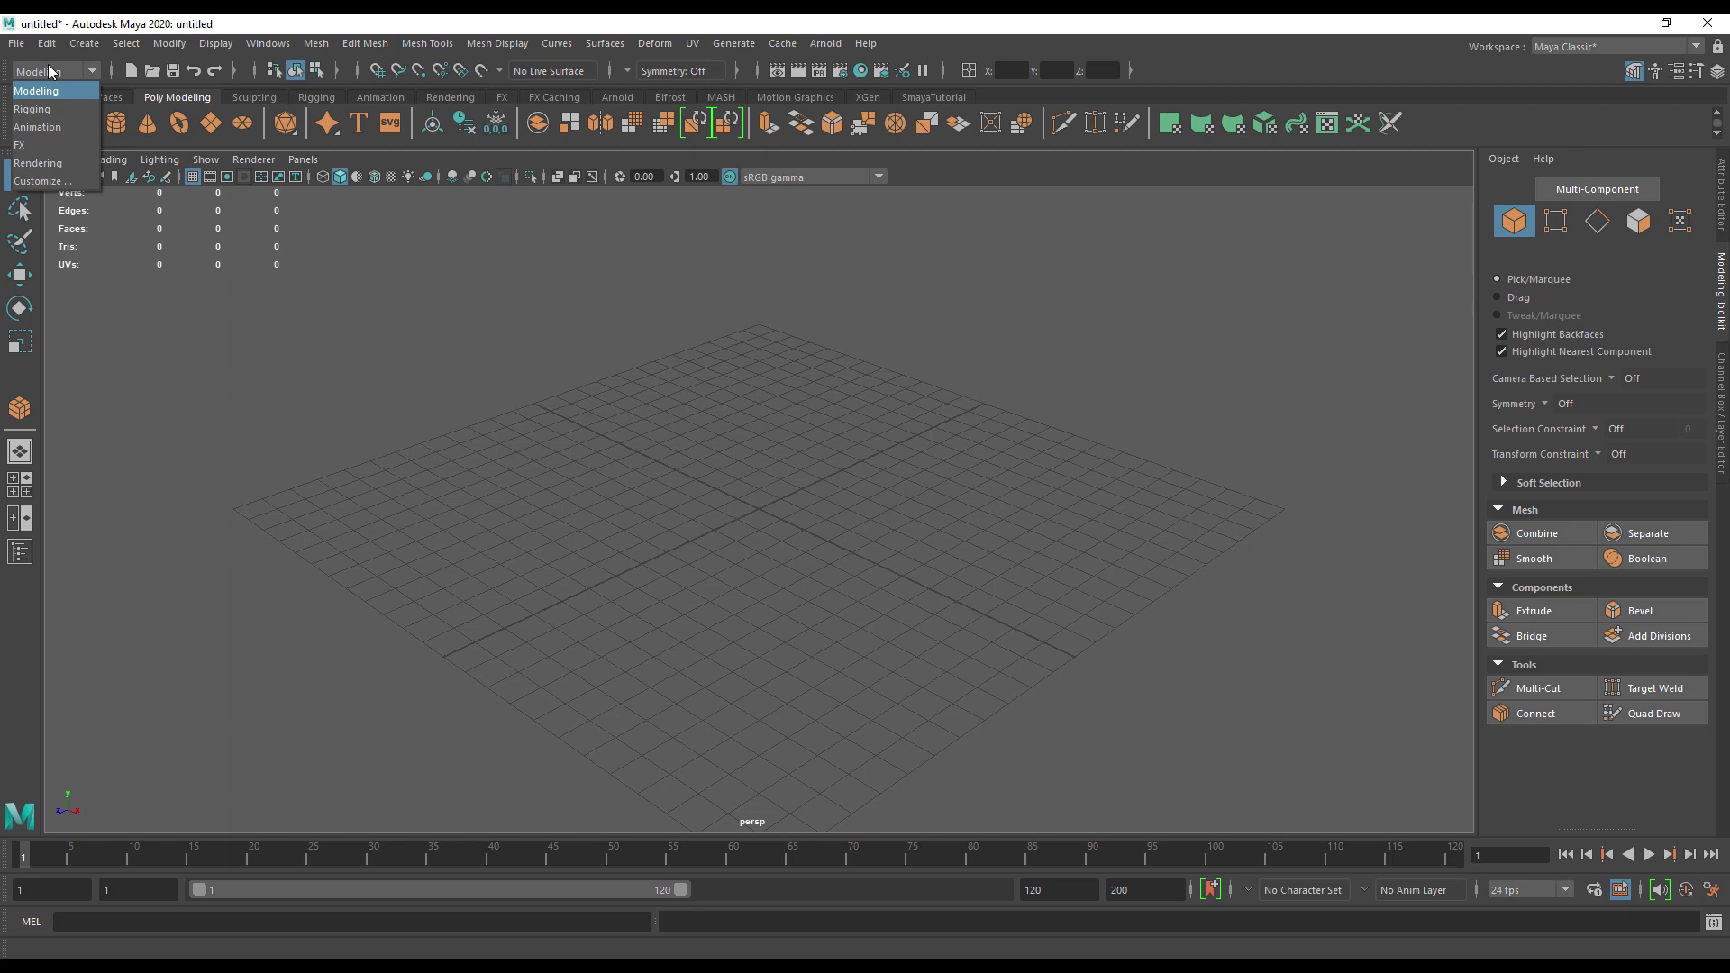
click(37, 108)
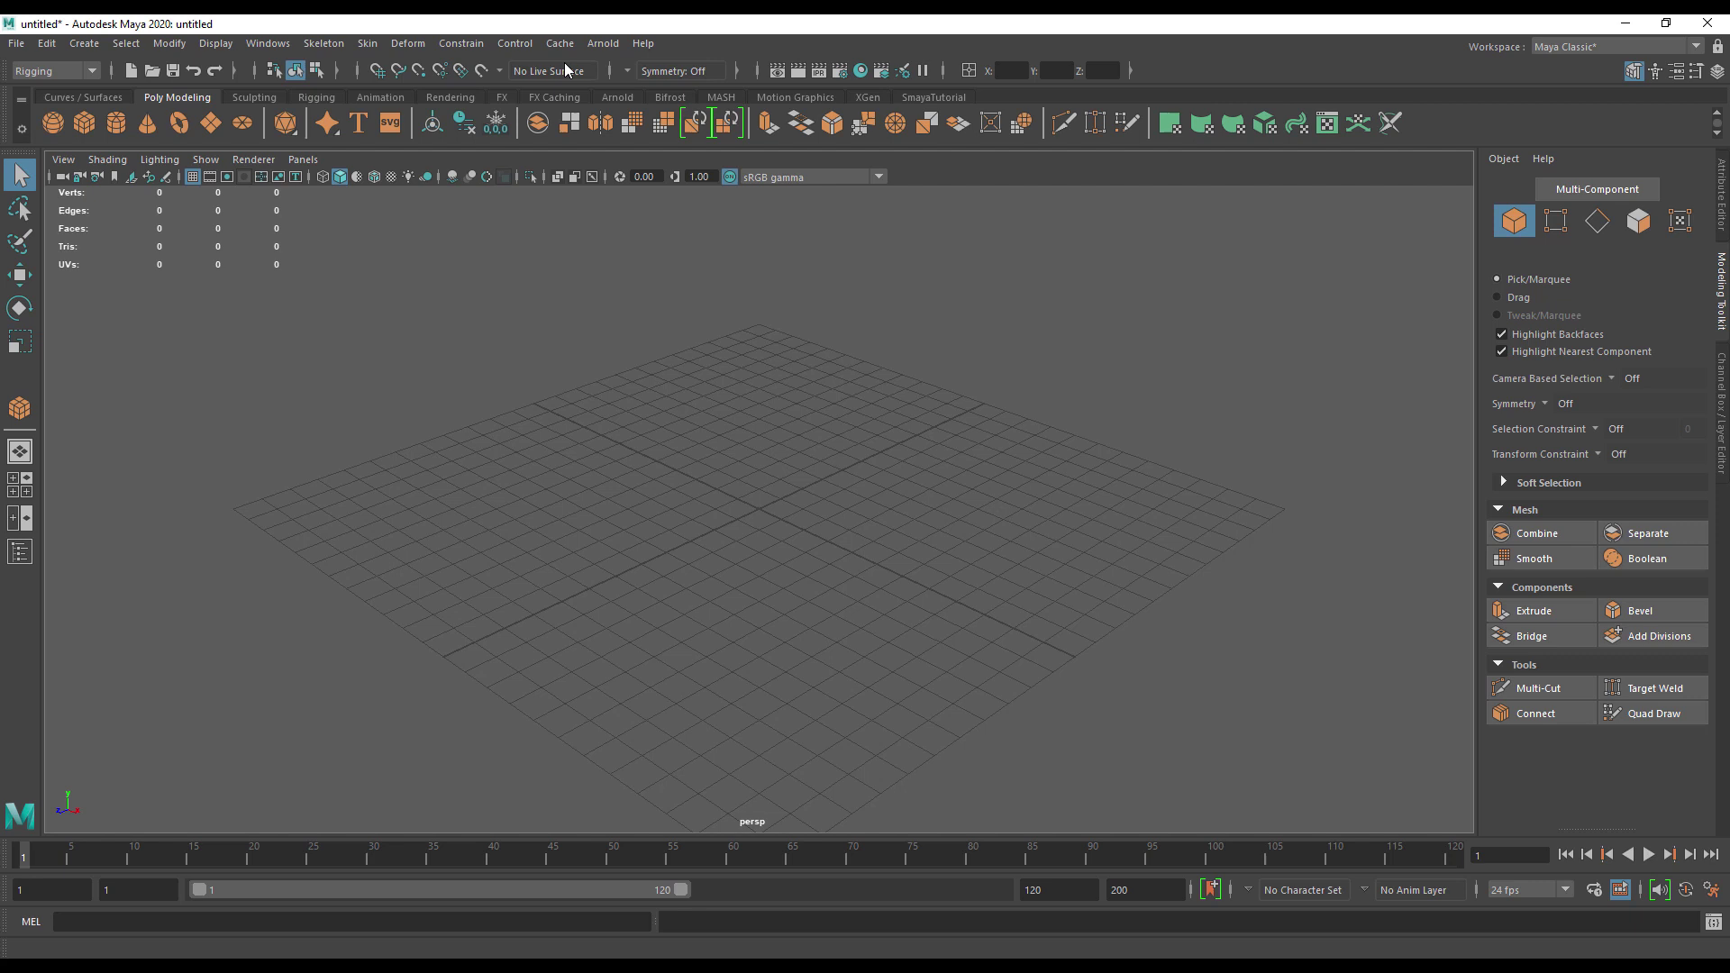
click(60, 70)
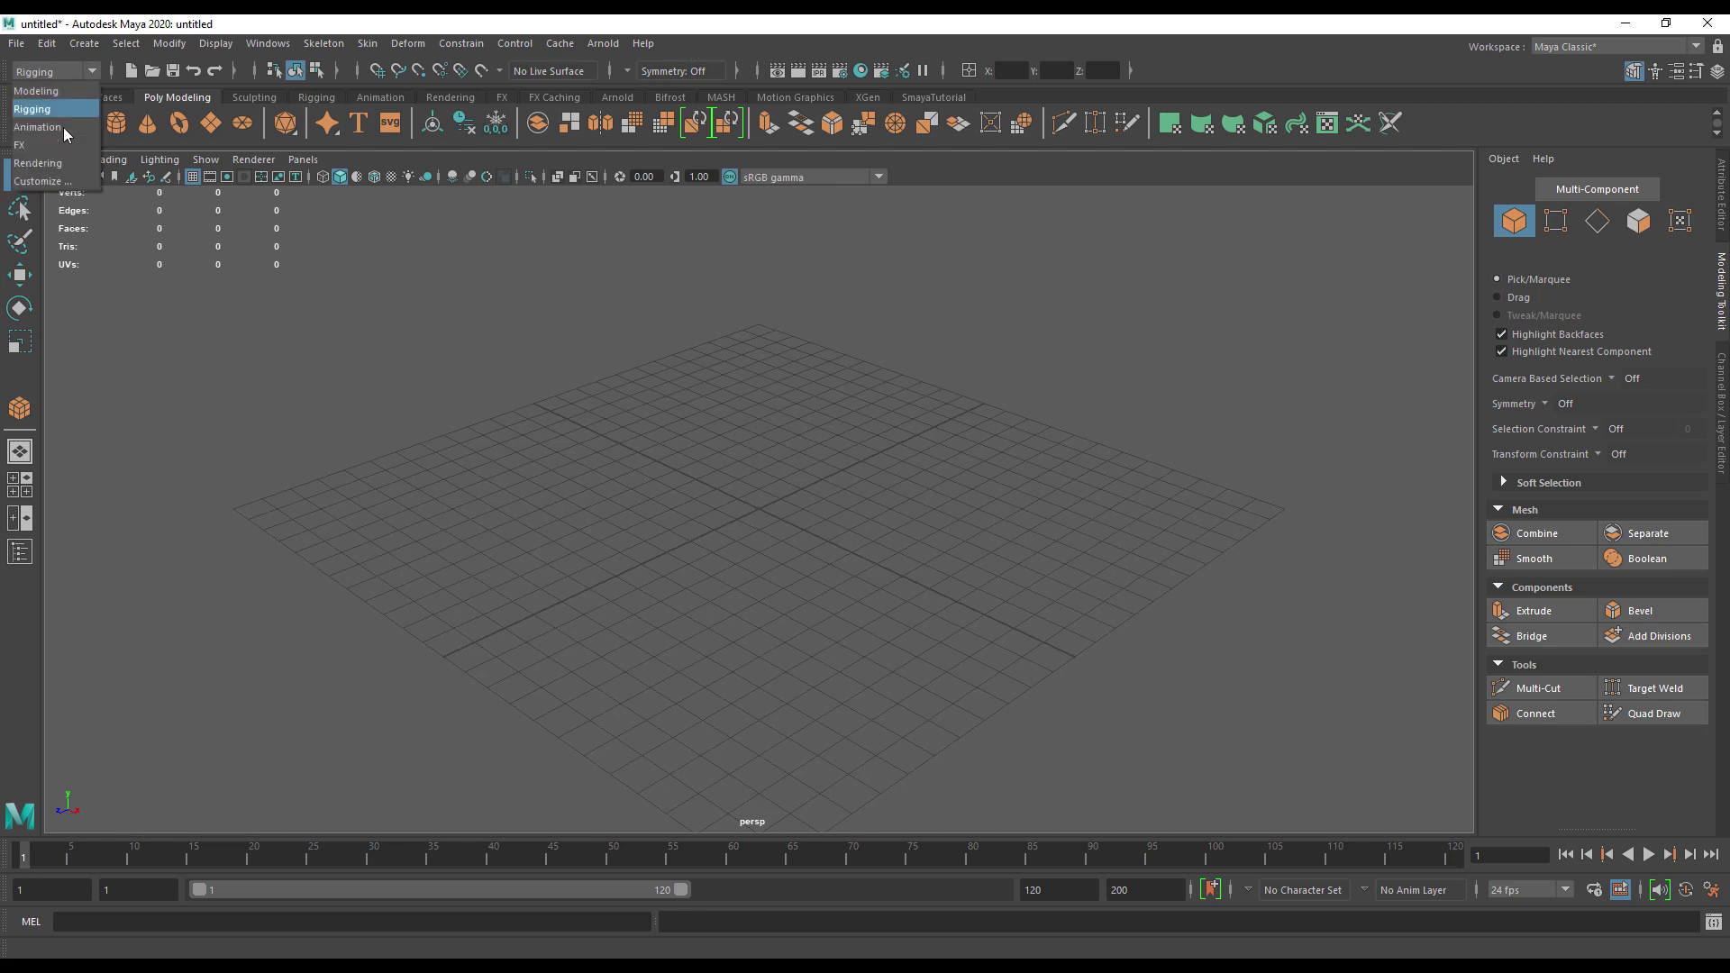
click(57, 143)
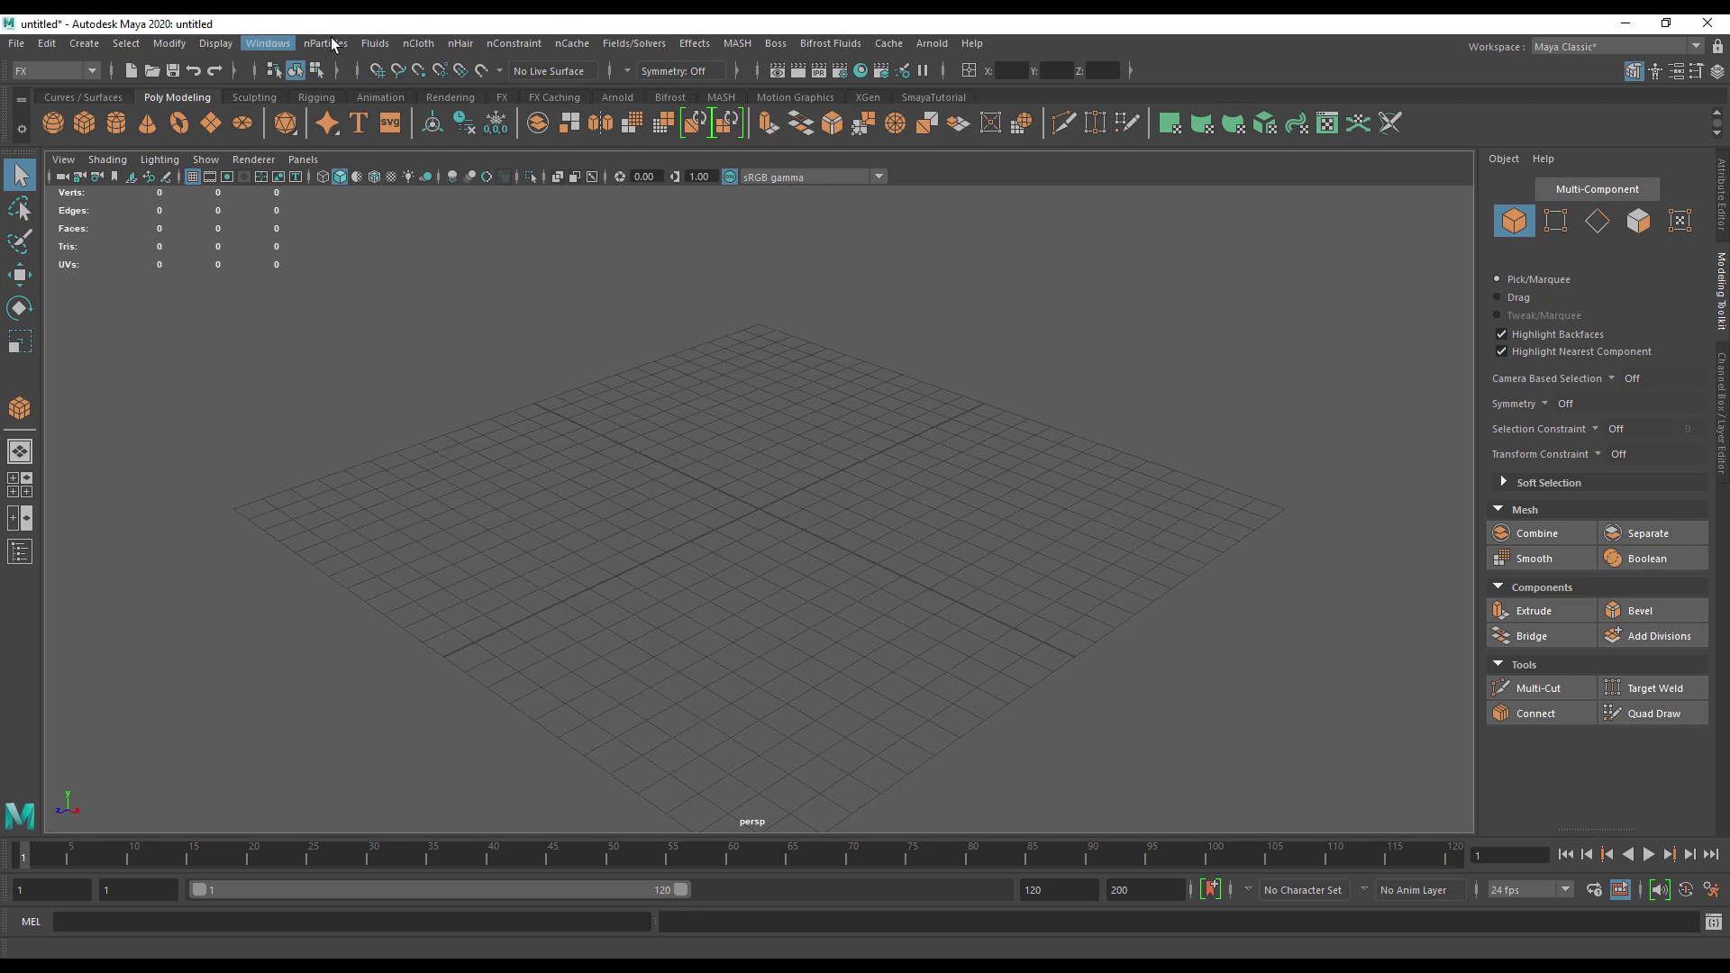
click(56, 65)
click(51, 82)
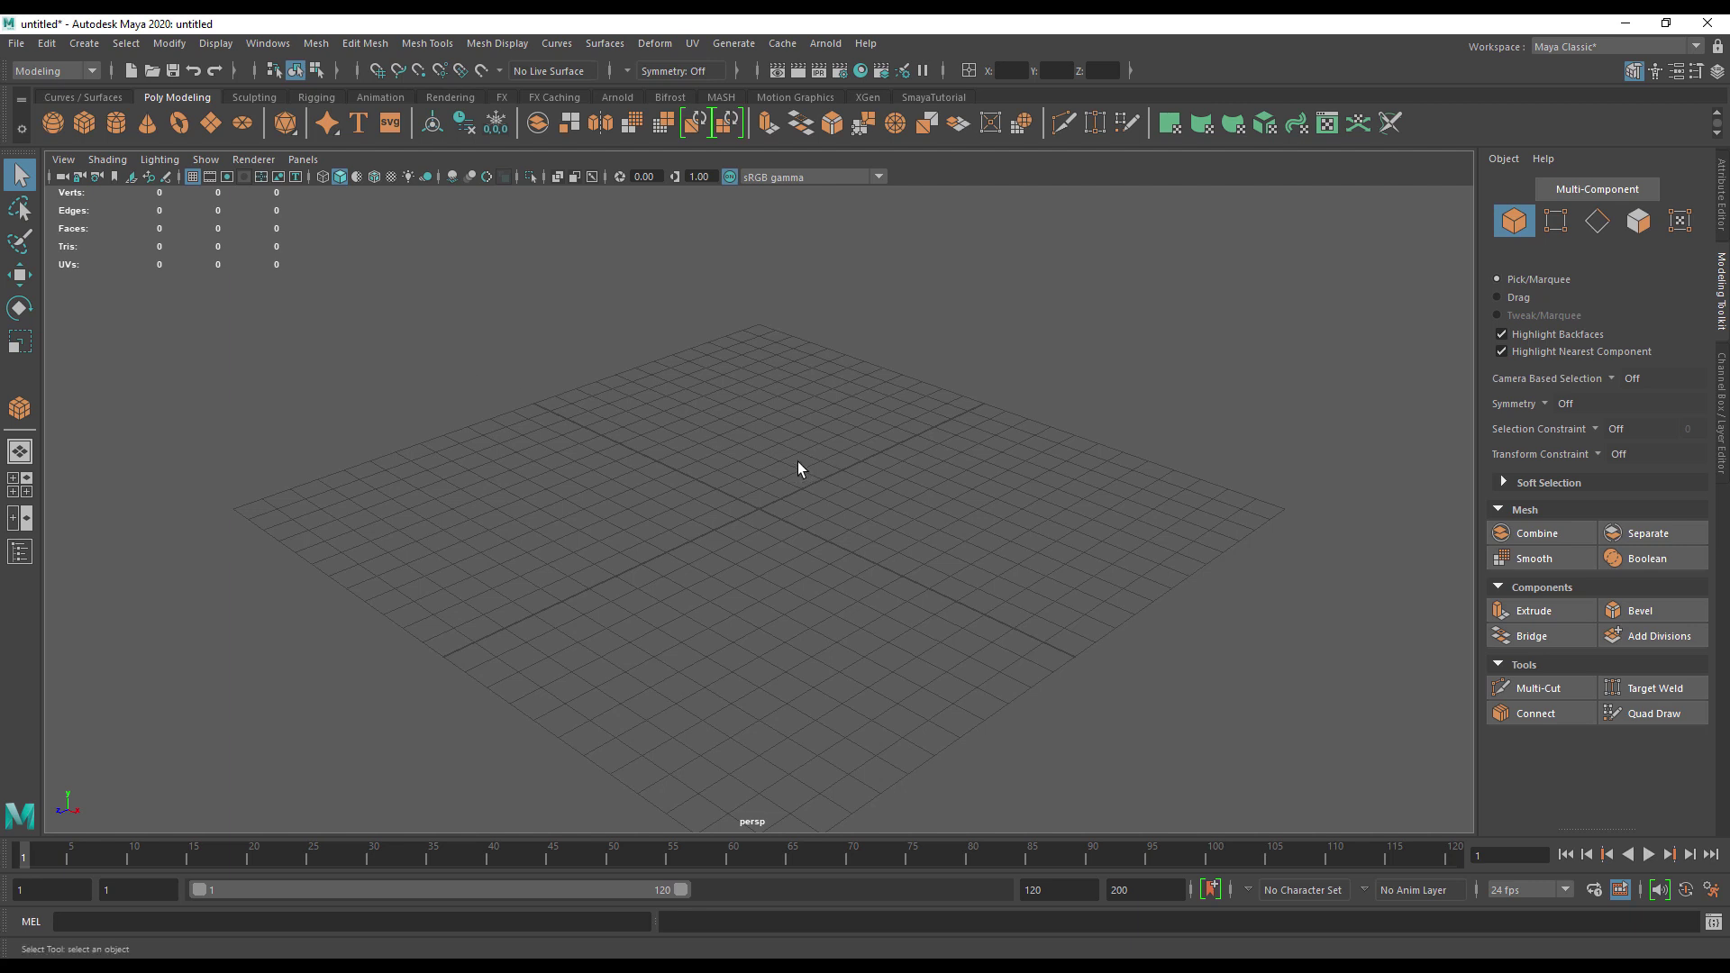
Browse the Edit Mesh and nCloth menus in the hotbox, then dismiss it
key(space)
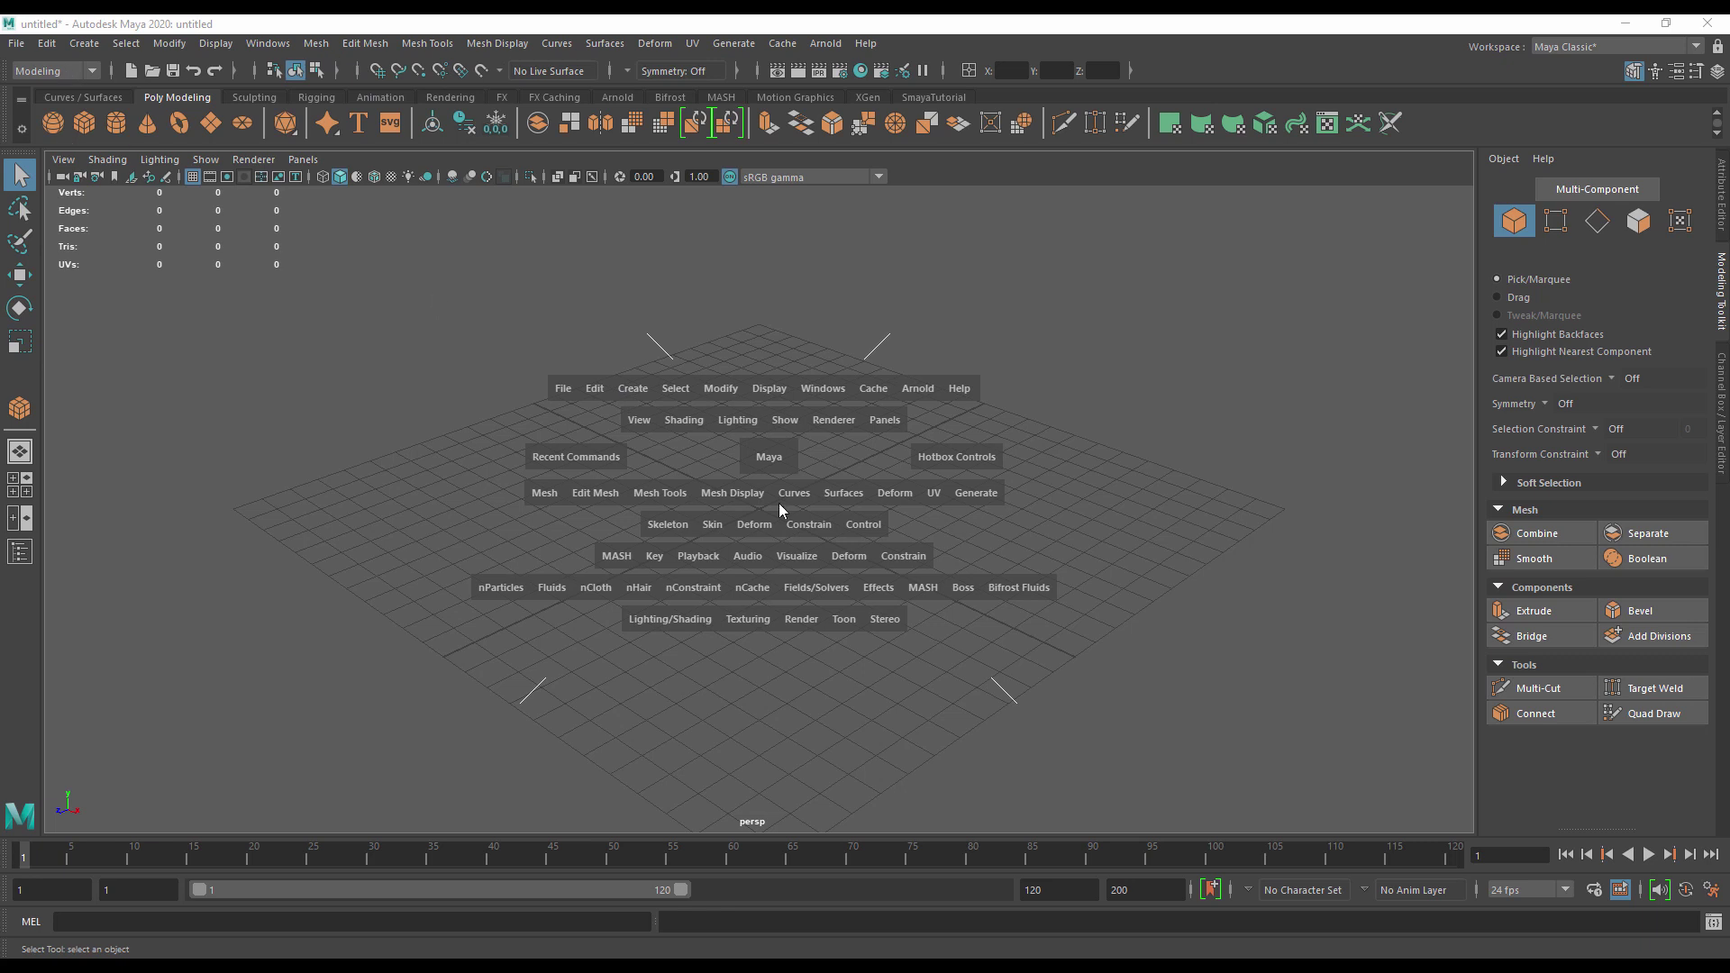
click(593, 492)
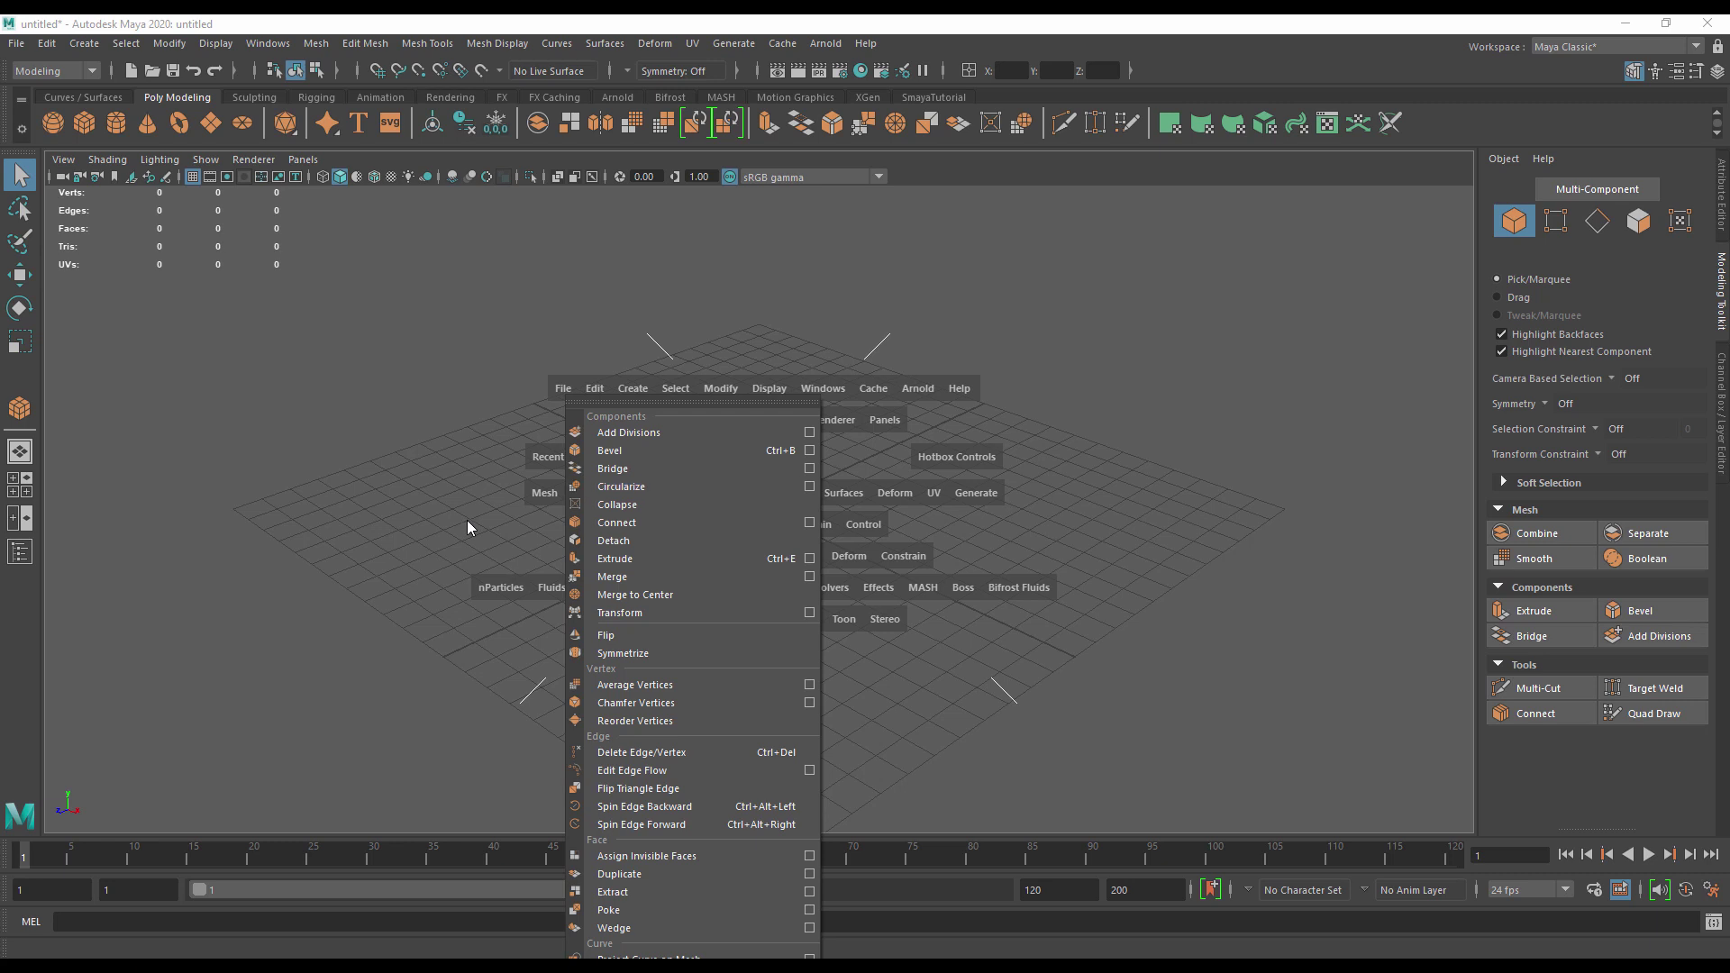
click(531, 561)
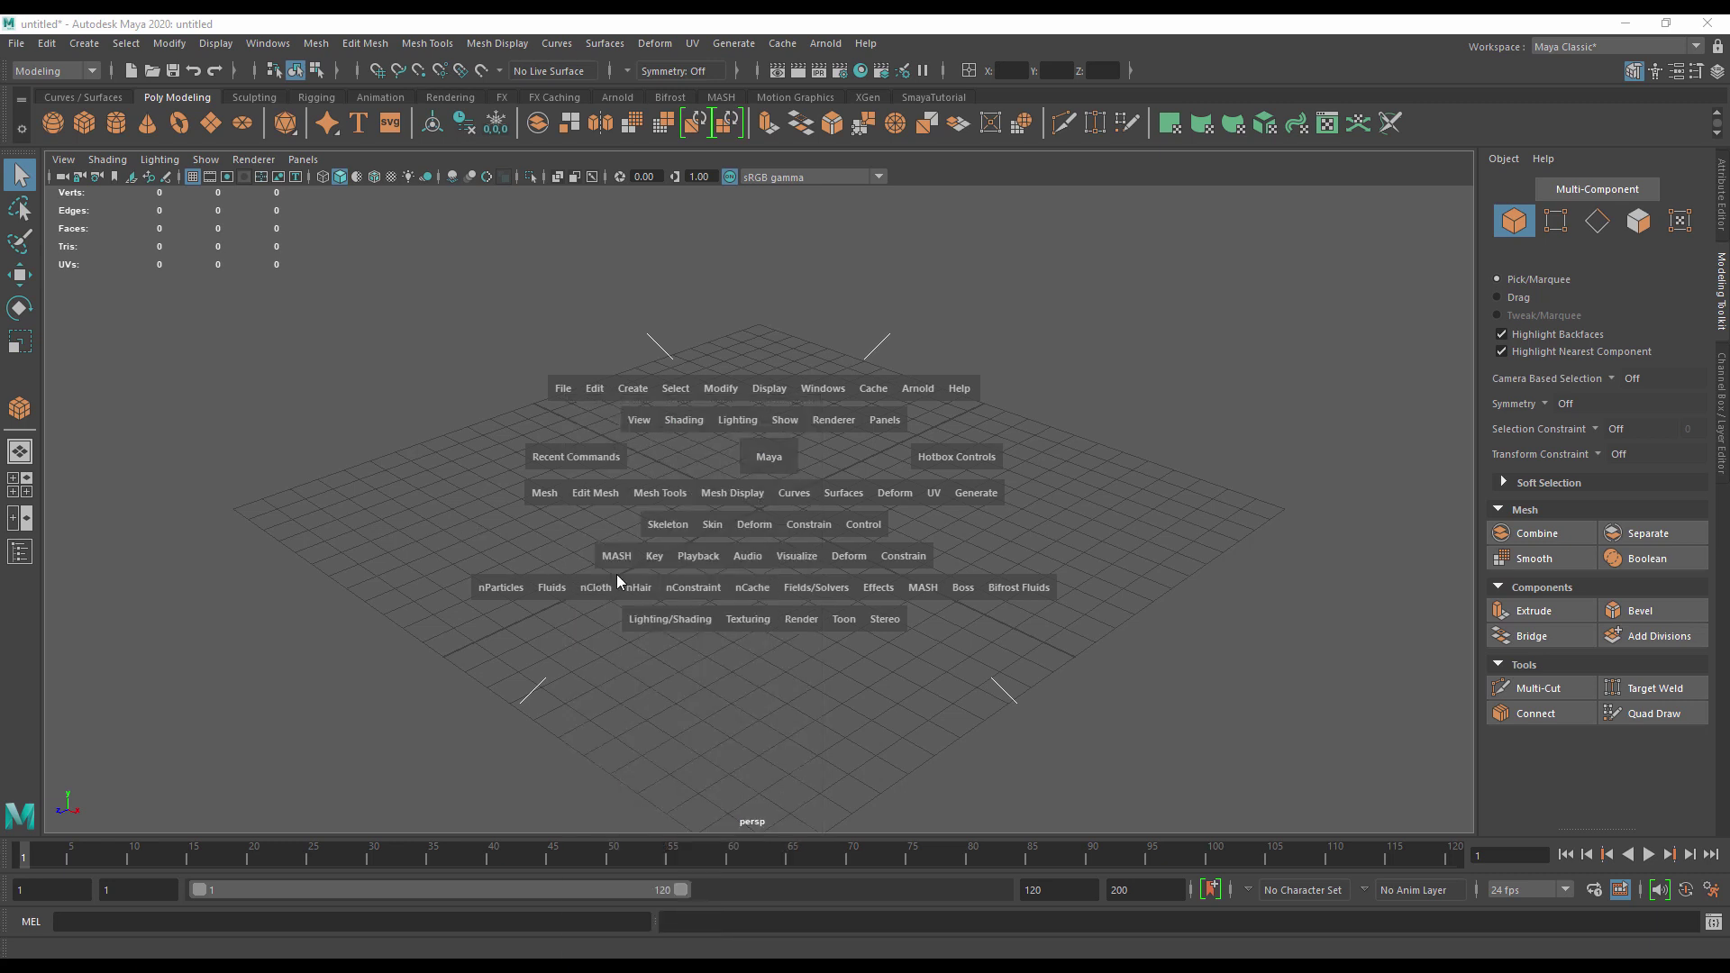
click(596, 590)
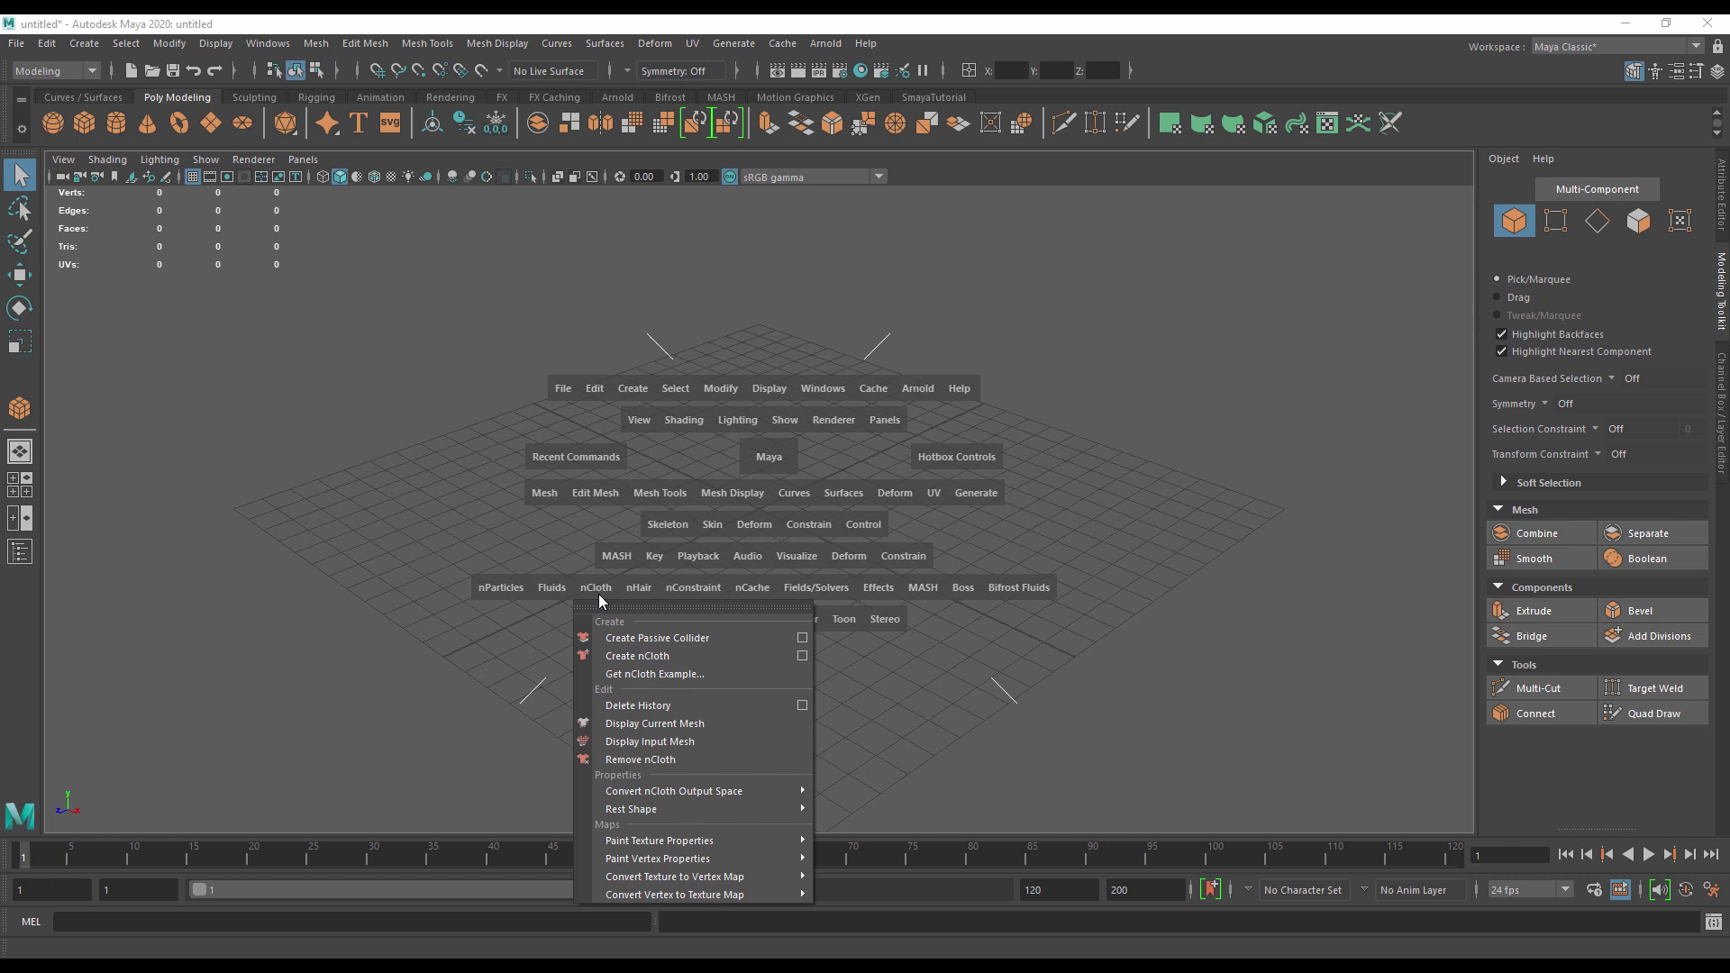
click(598, 593)
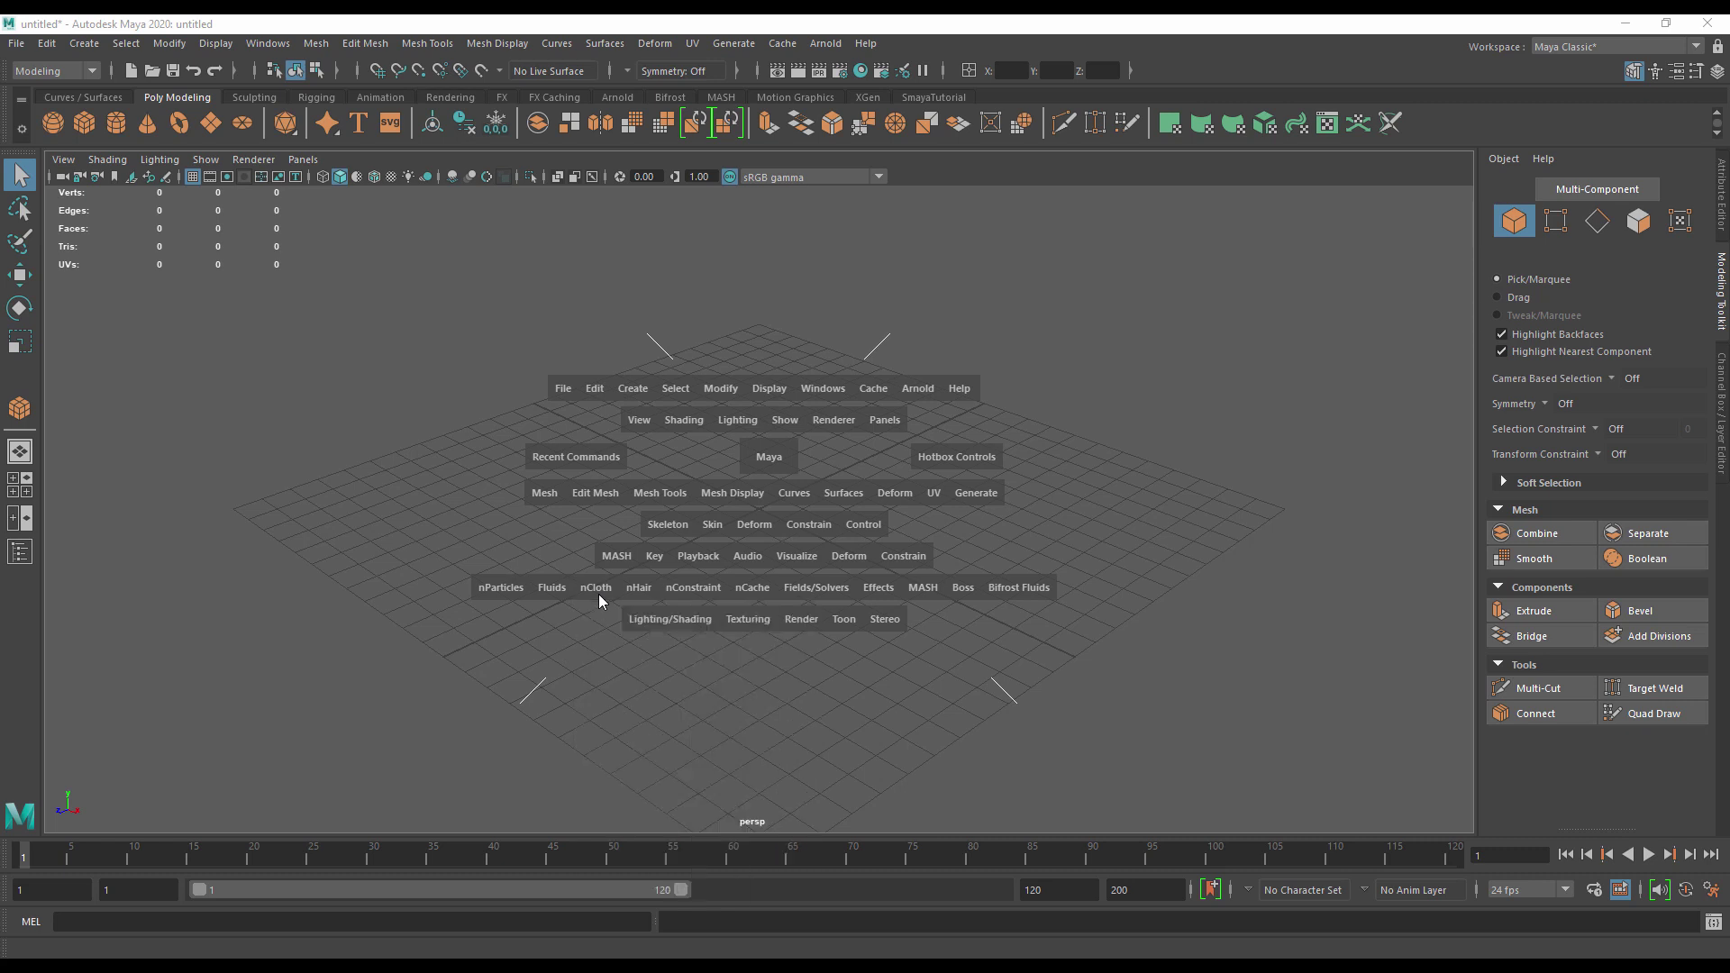
key(space)
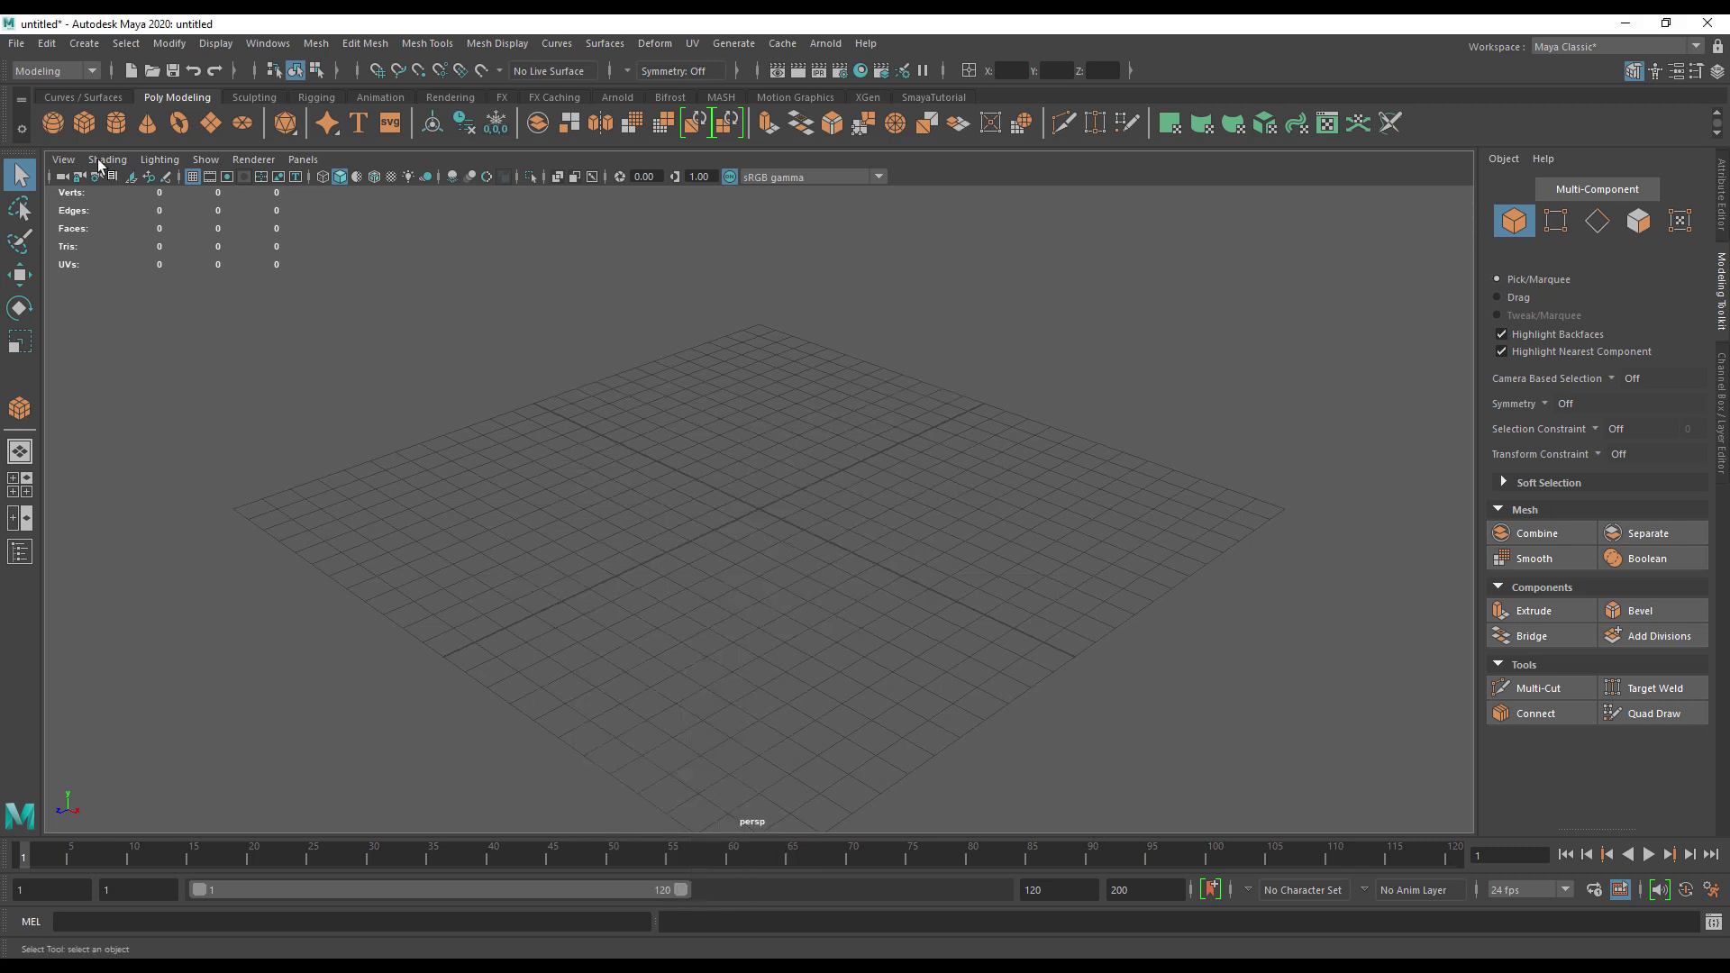
Peek at the Edit Mesh menu, switch the menu set to FX, and view nCloth
click(352, 41)
click(354, 42)
click(47, 69)
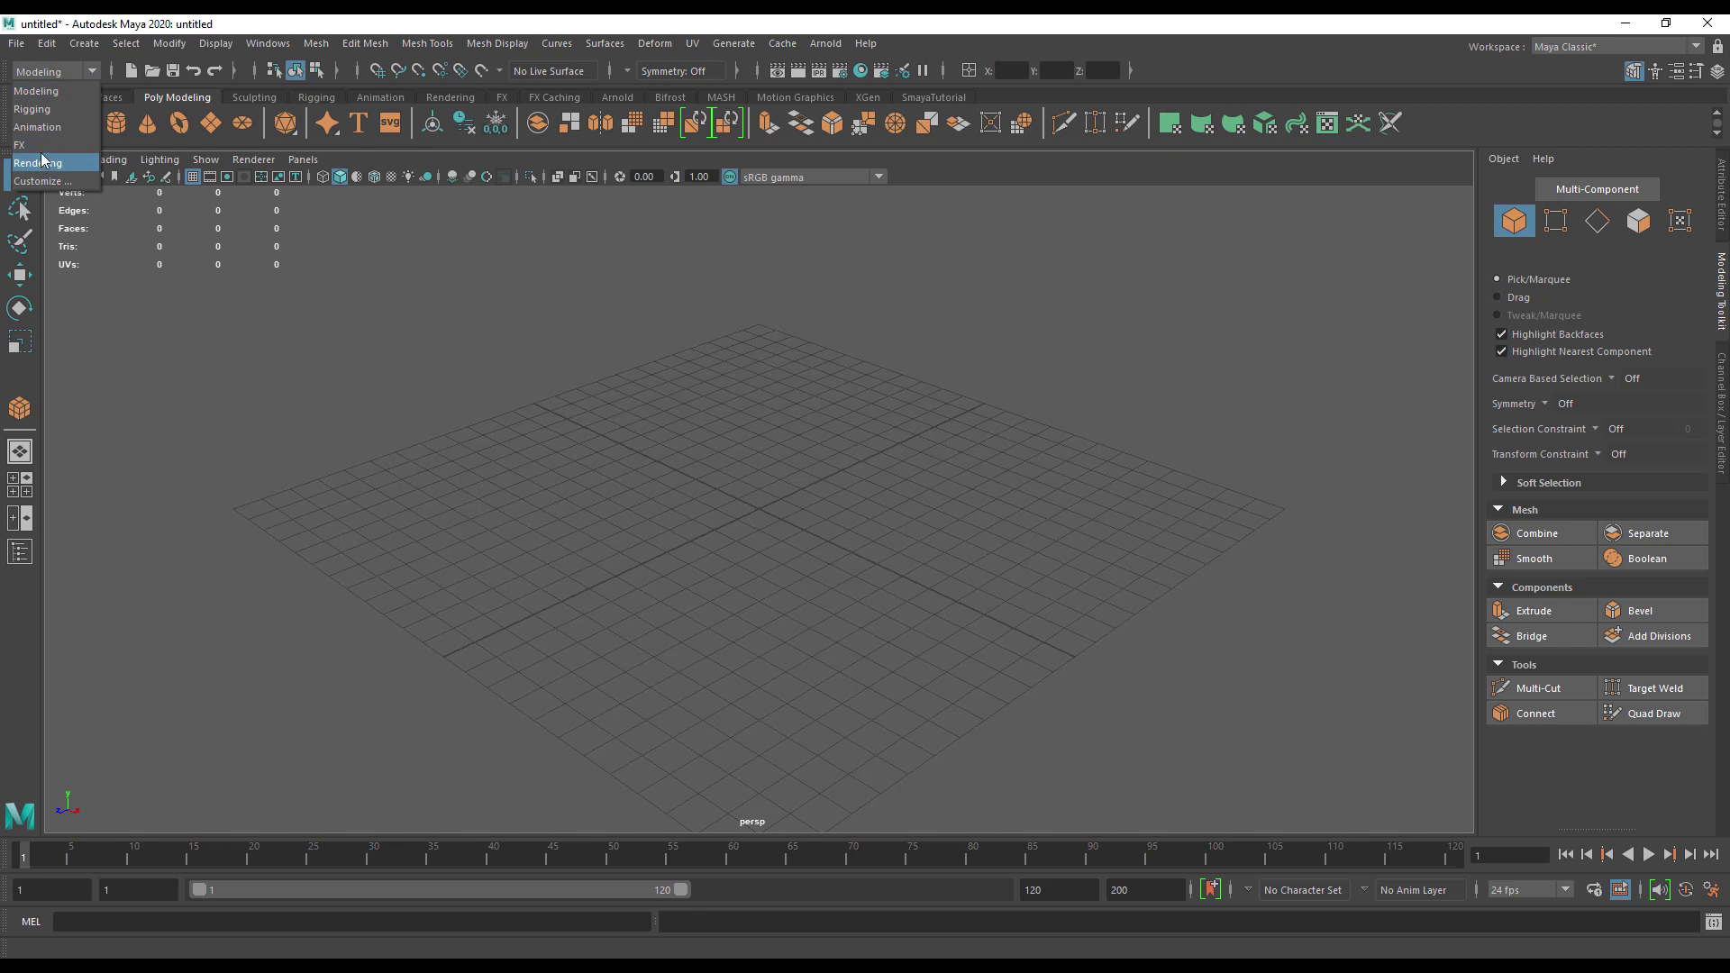
click(36, 144)
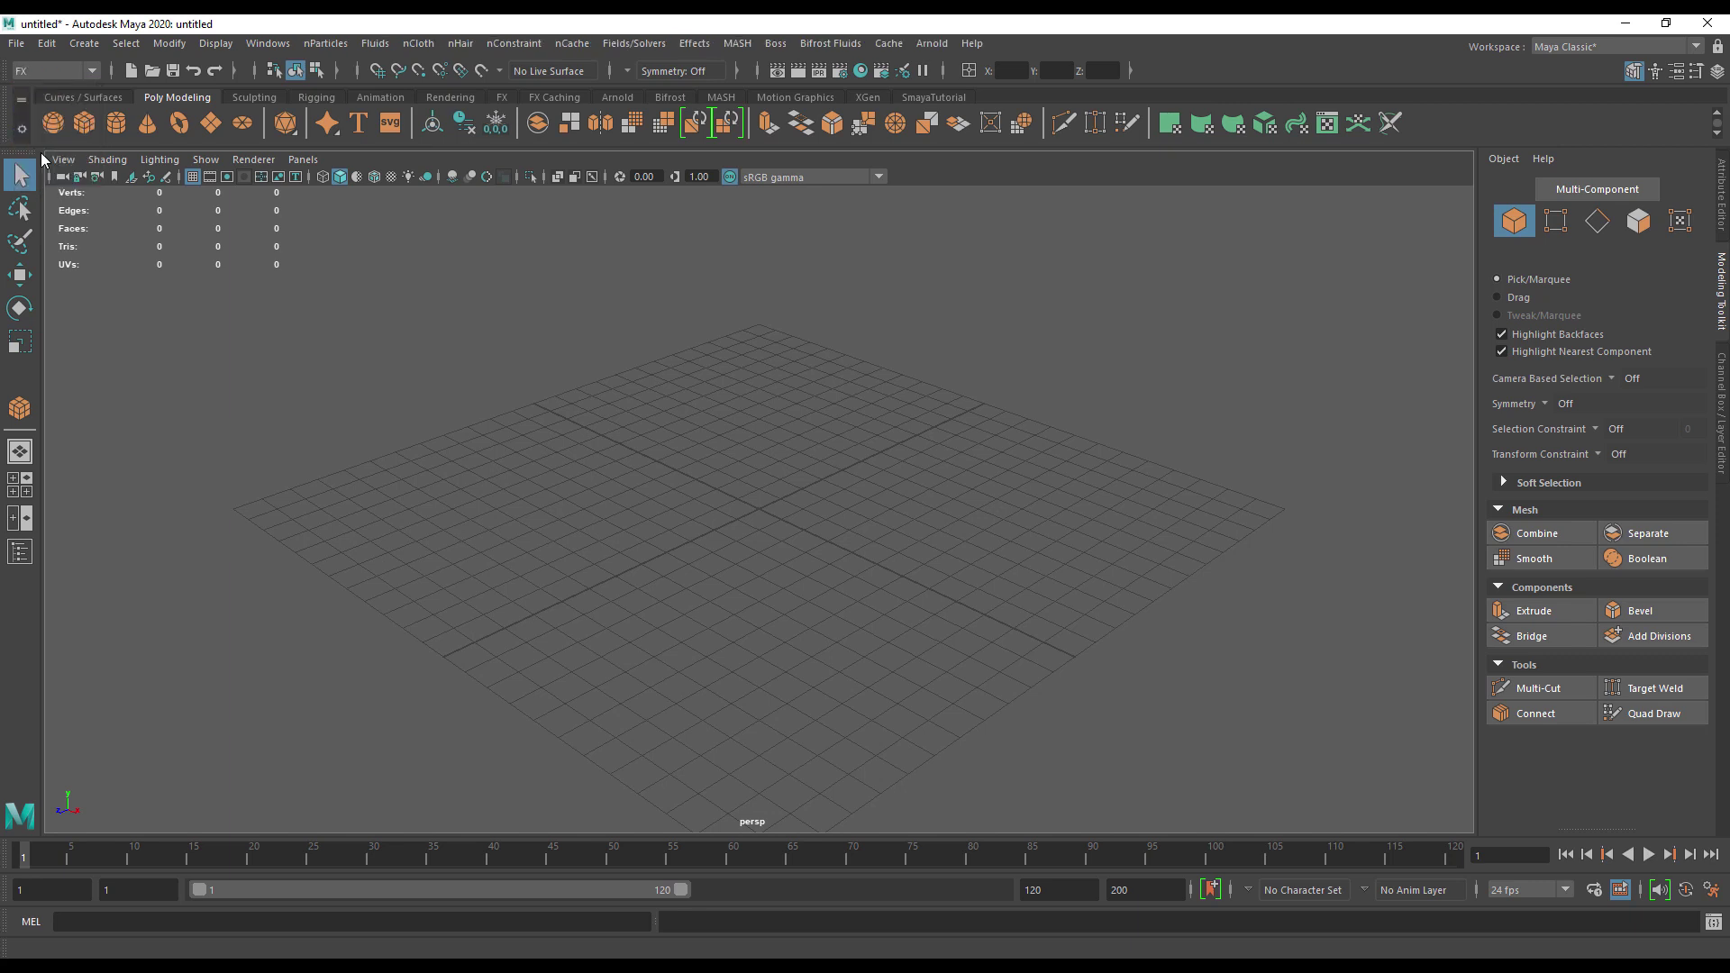
click(420, 49)
click(424, 47)
Change the viewport to the four-pane top, perspective, front and side layout
key(space)
key(space)
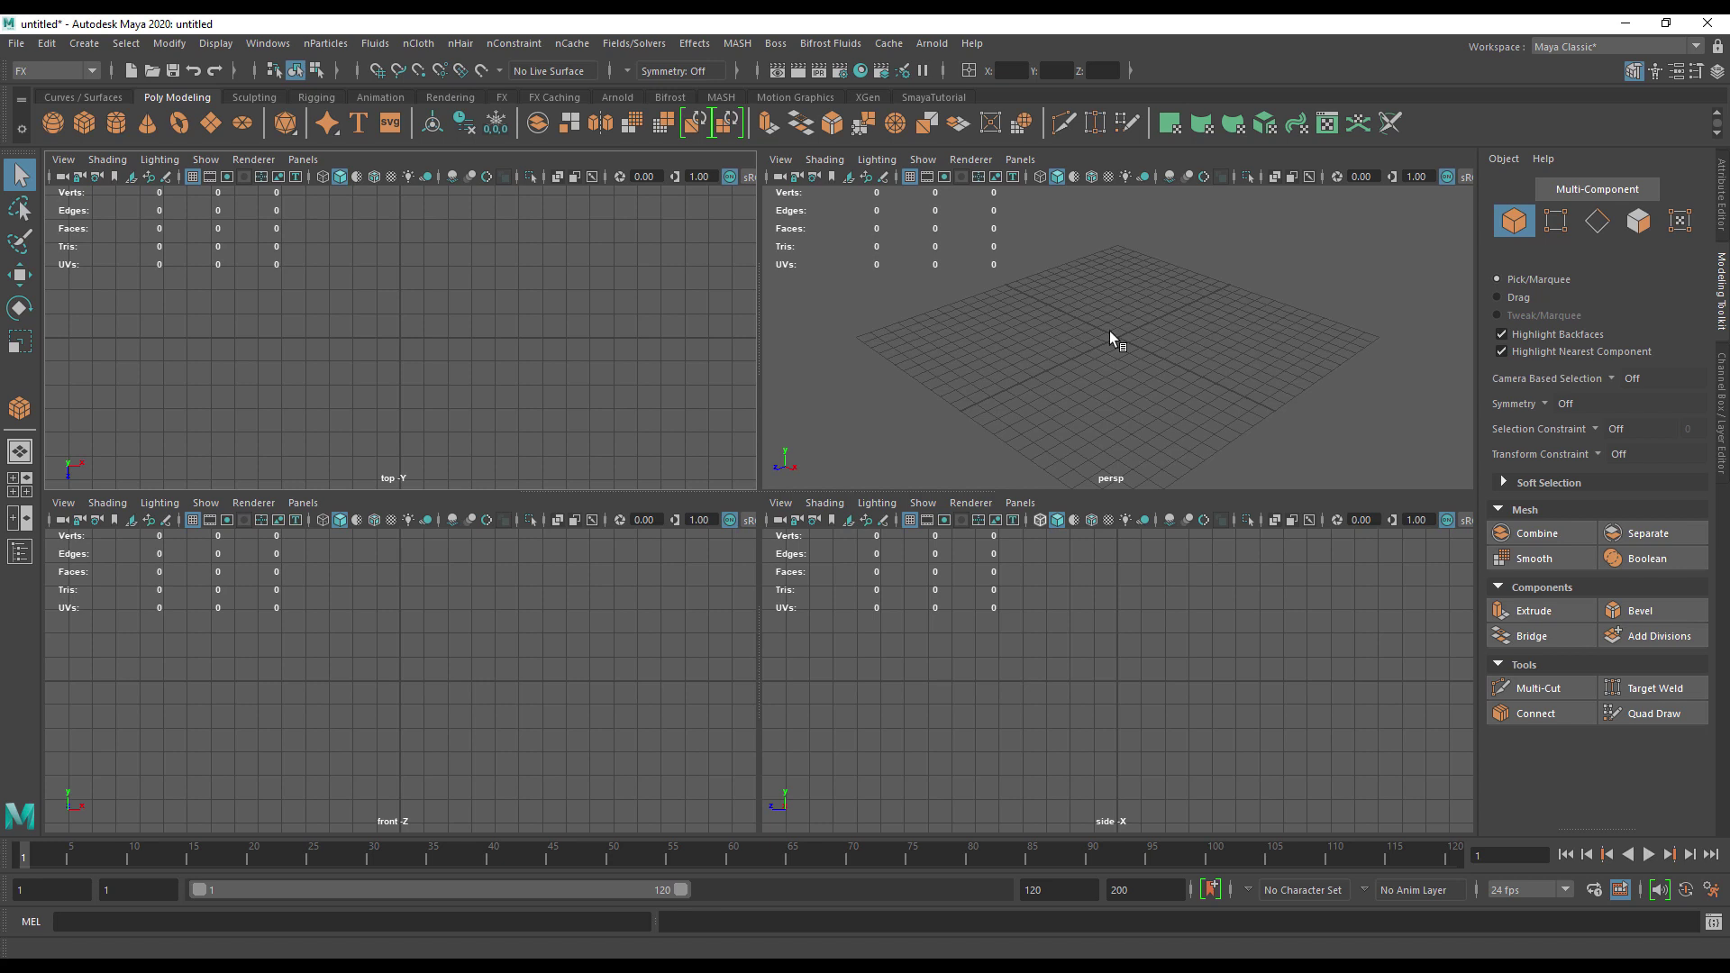
Maximize the perspective pane and toggle the ground grid off and back on
key(space)
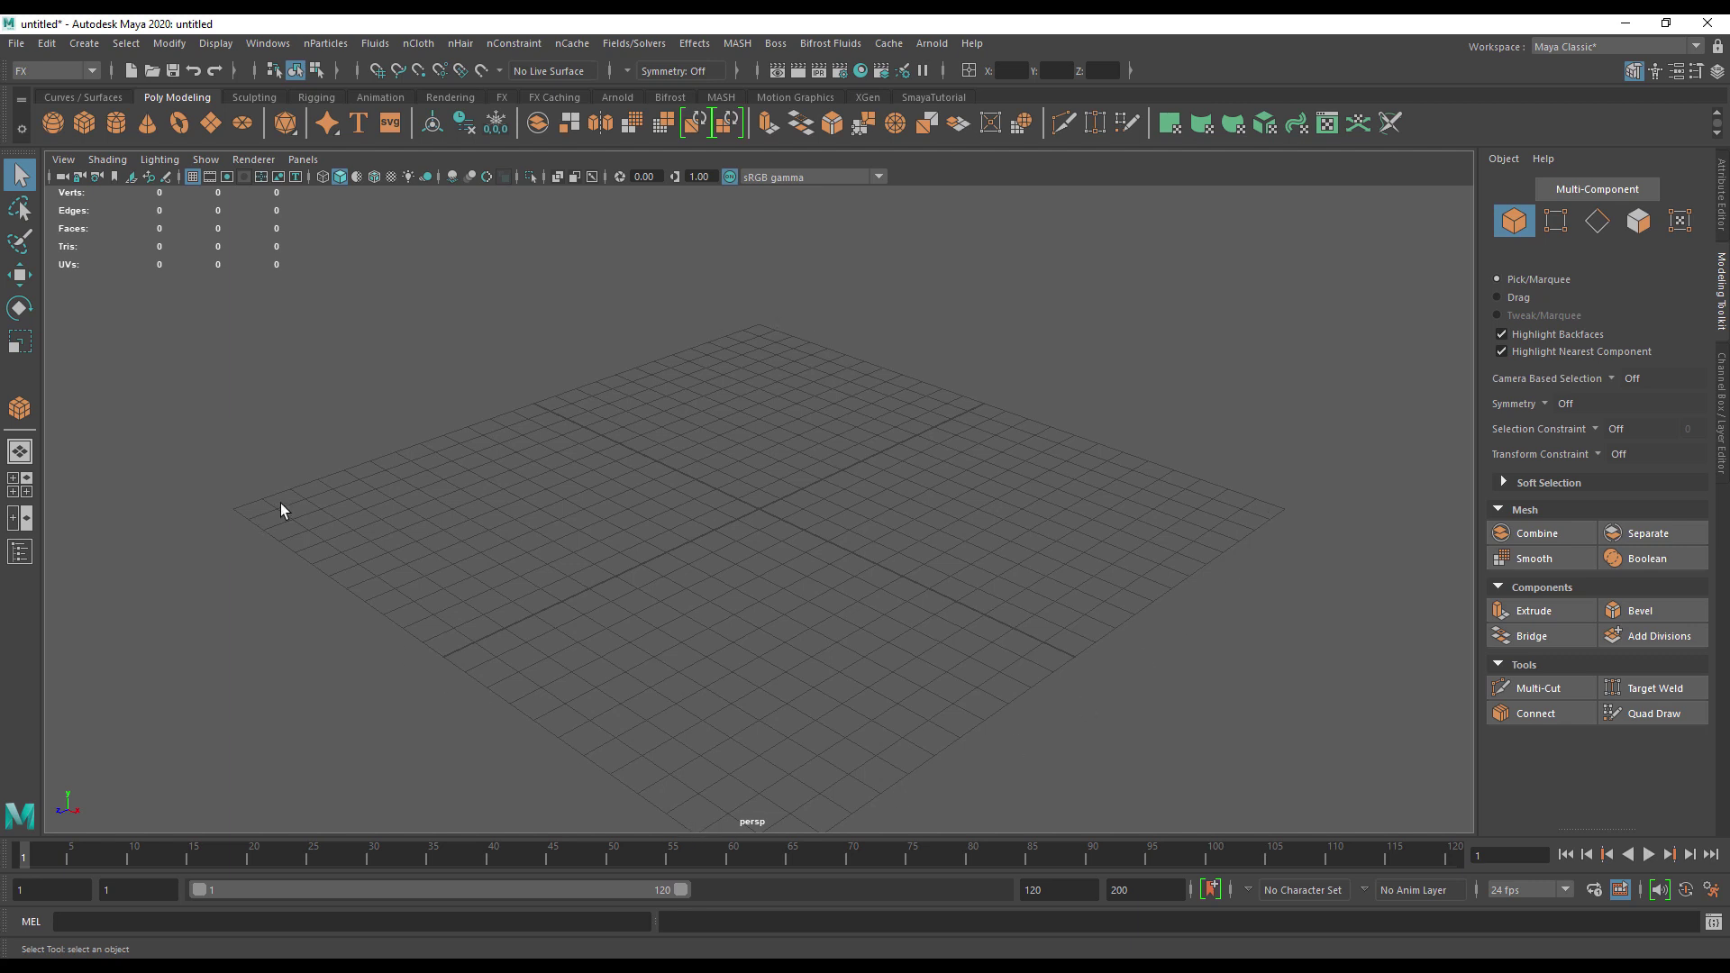
click(192, 177)
click(192, 177)
key(space)
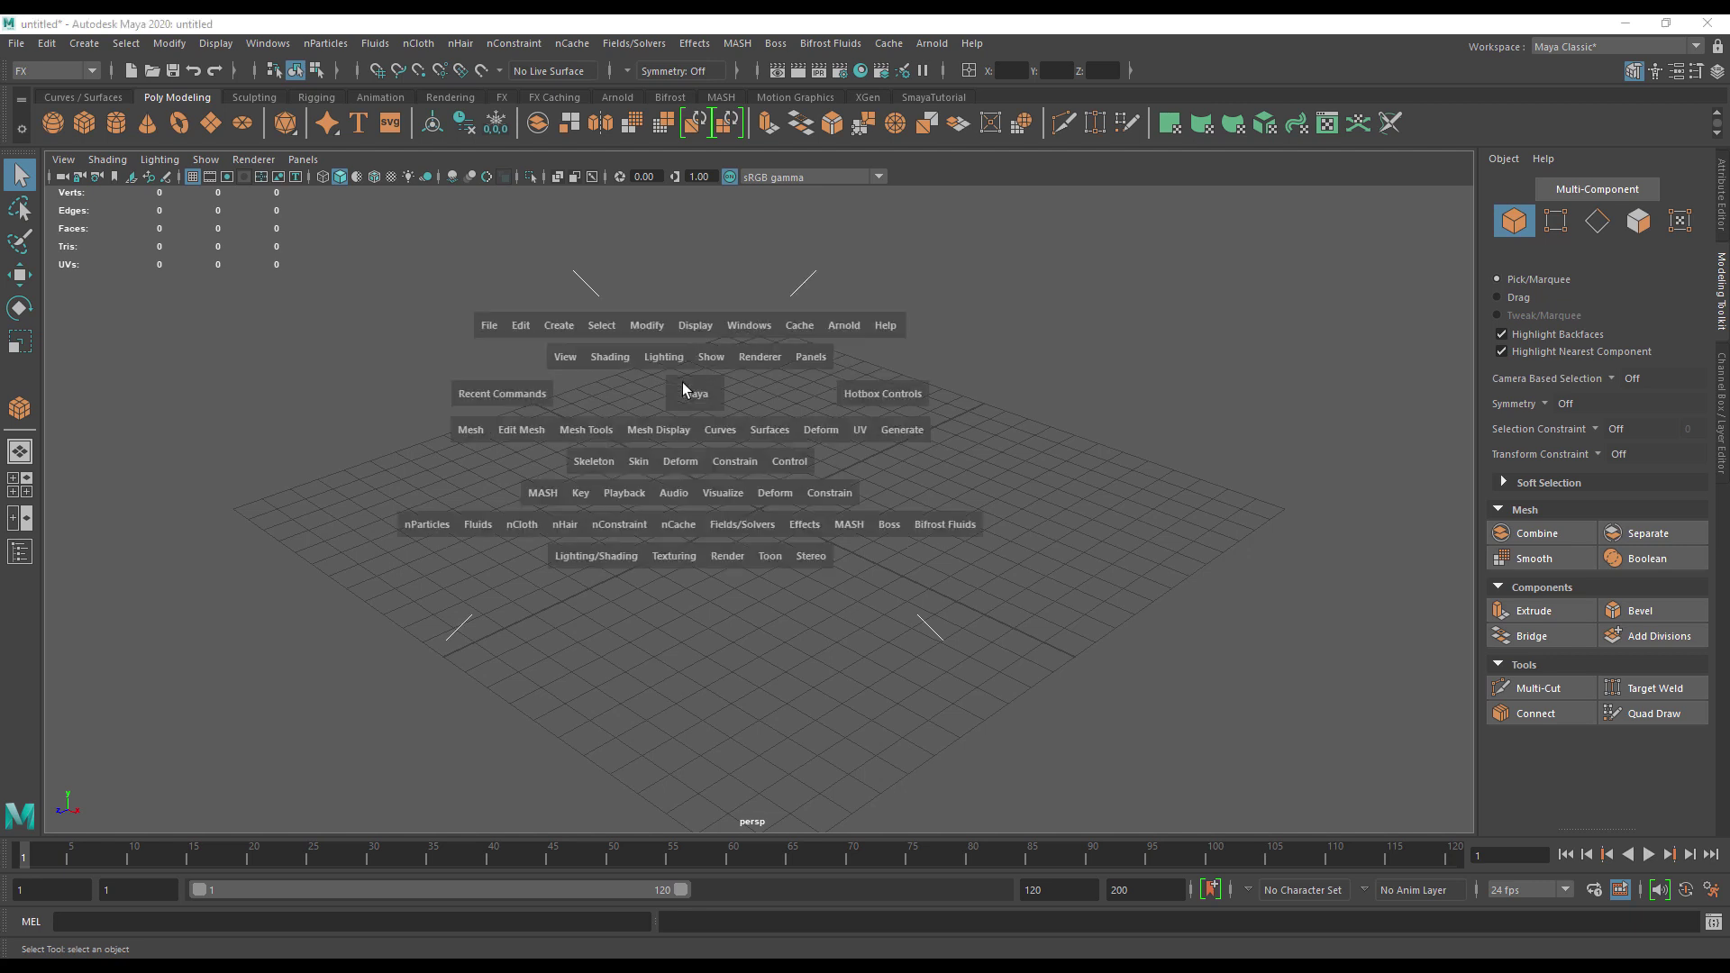
click(736, 330)
mouse_move(792, 500)
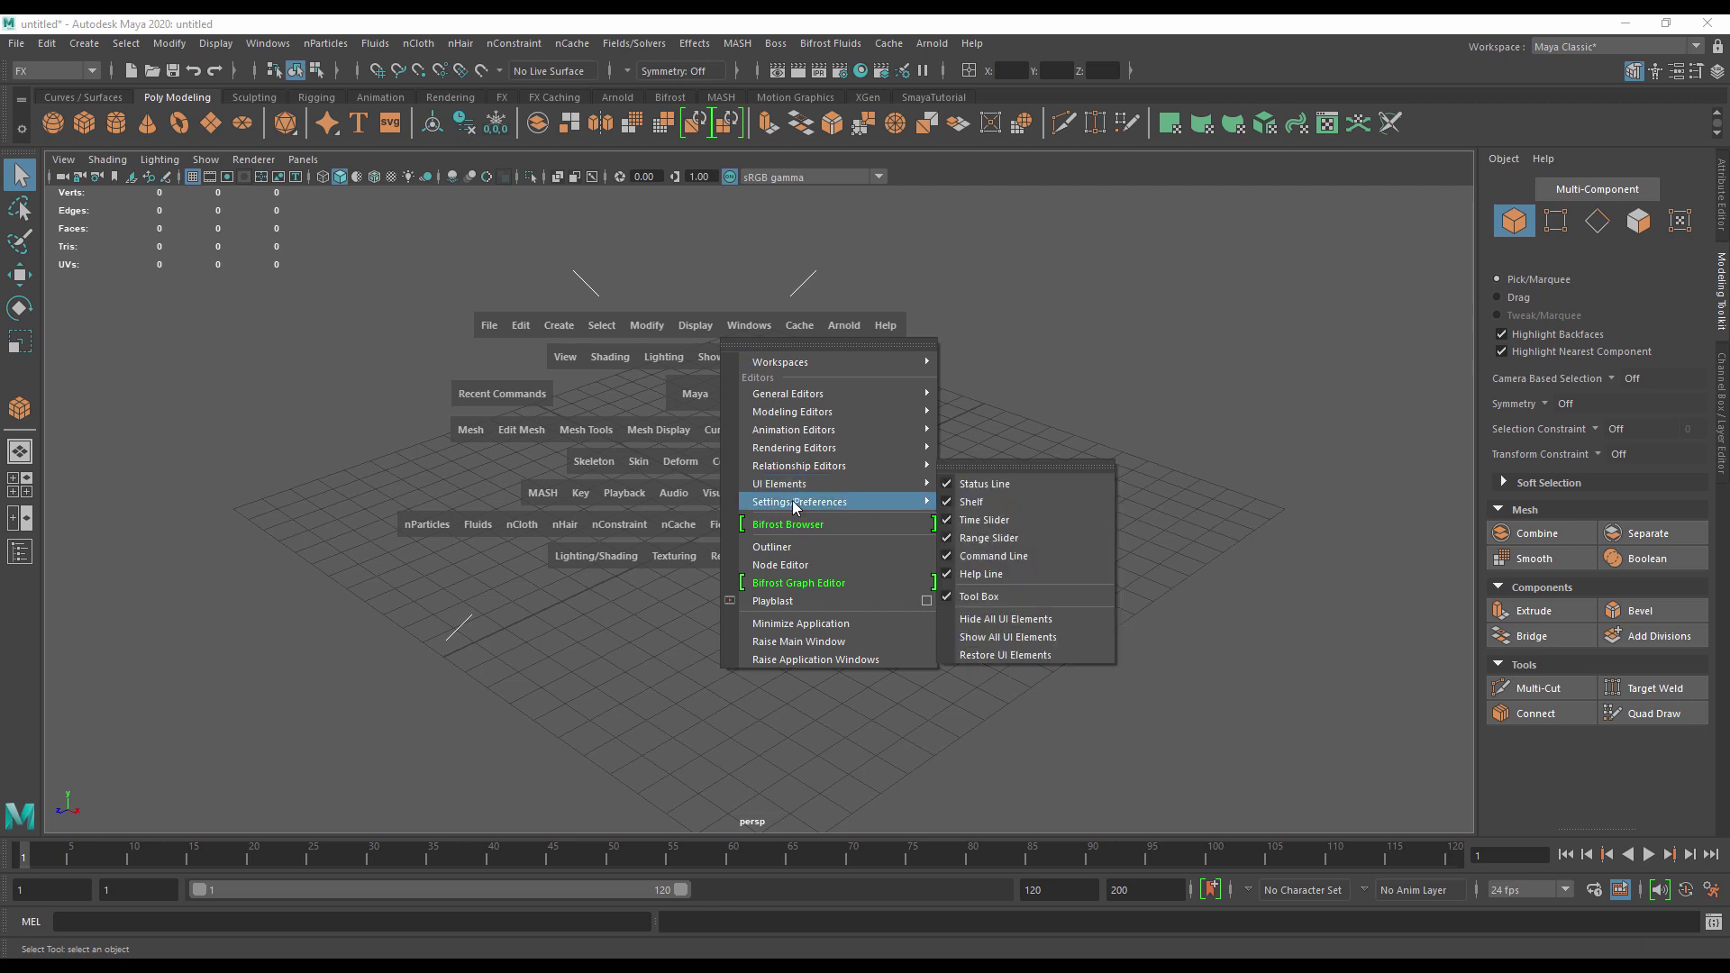
click(1001, 500)
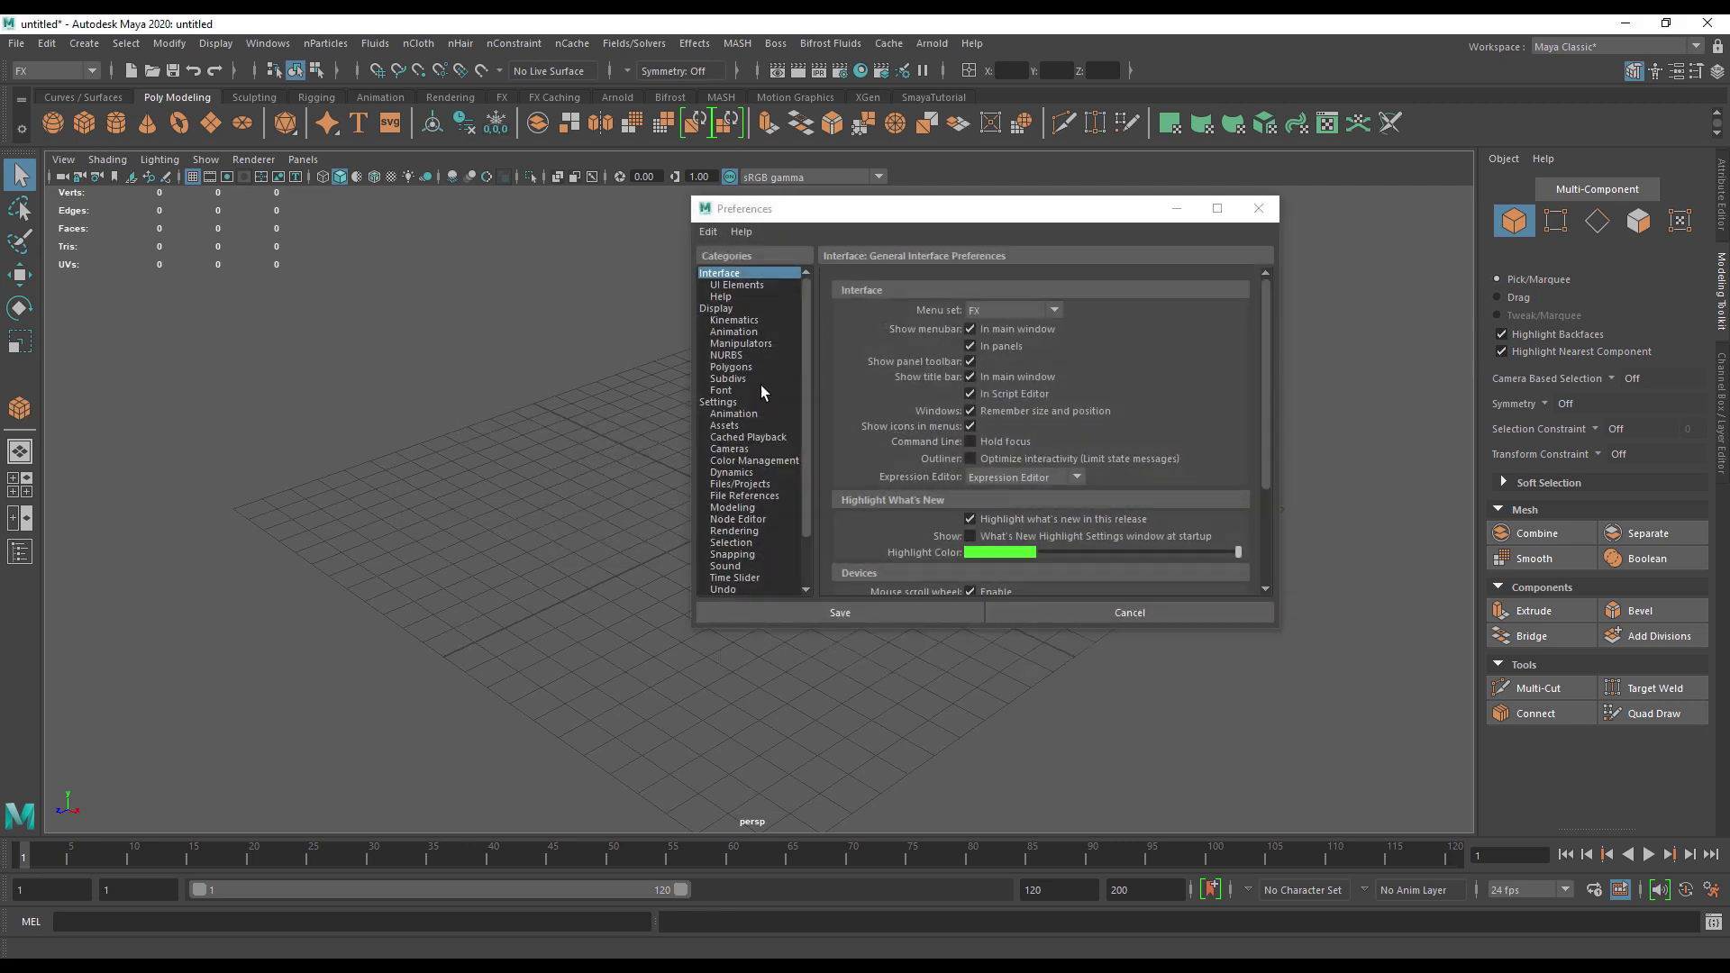
click(721, 403)
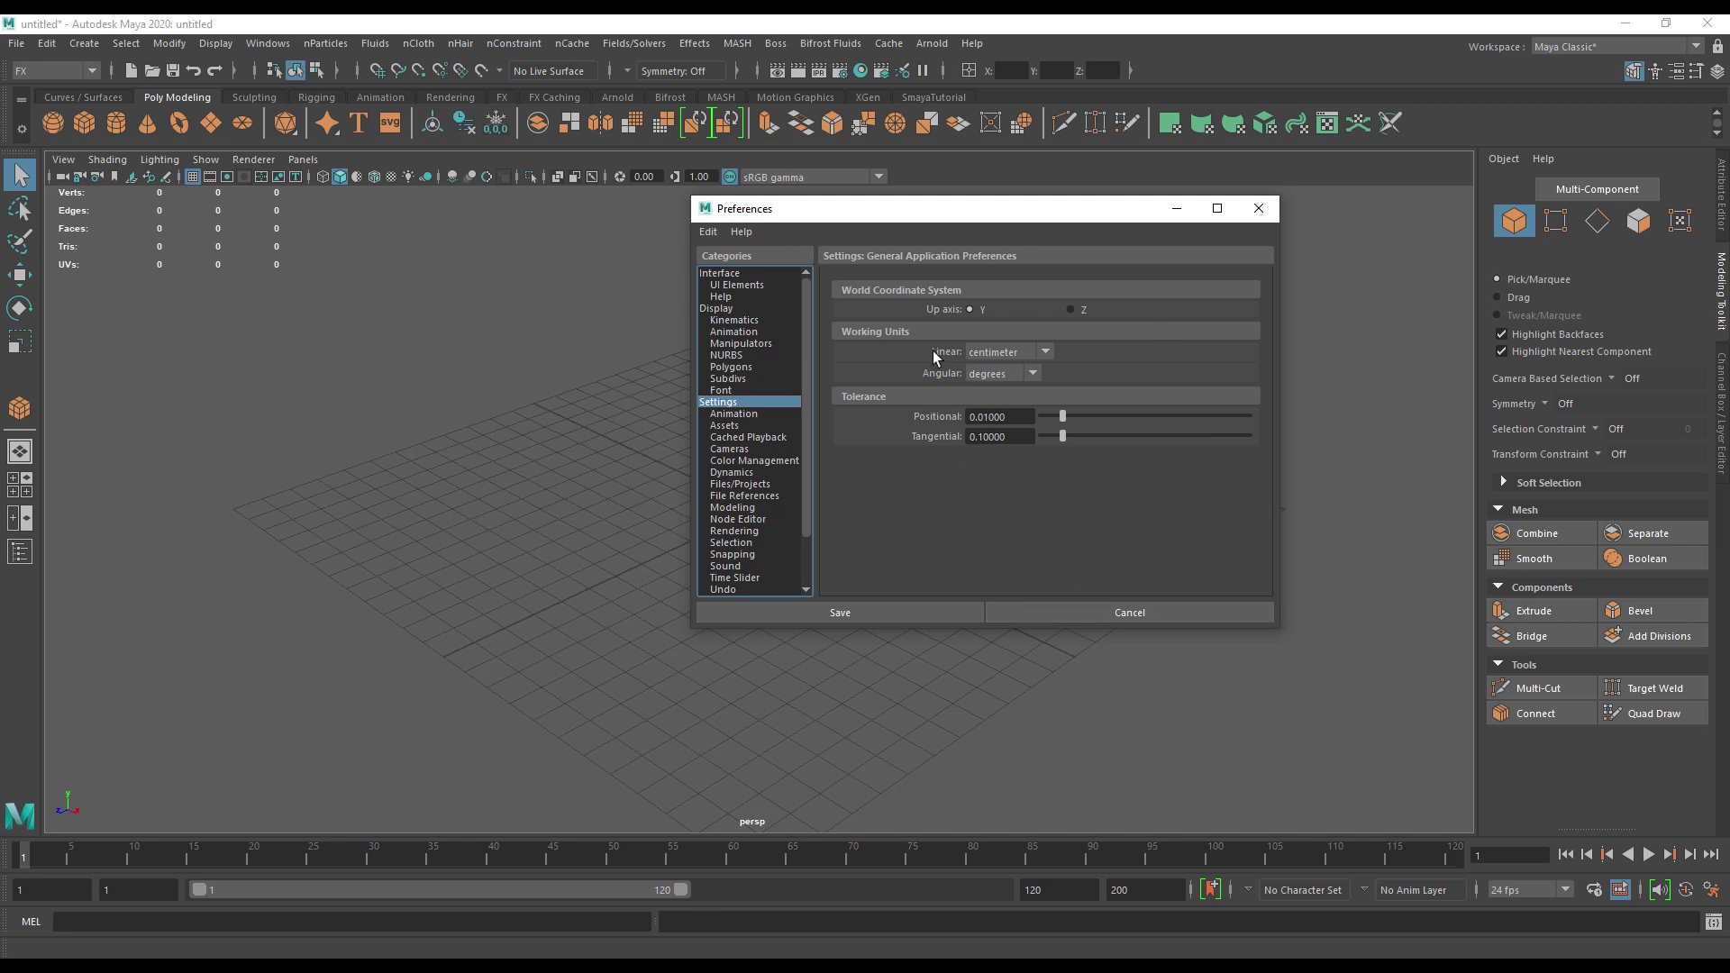
click(1053, 609)
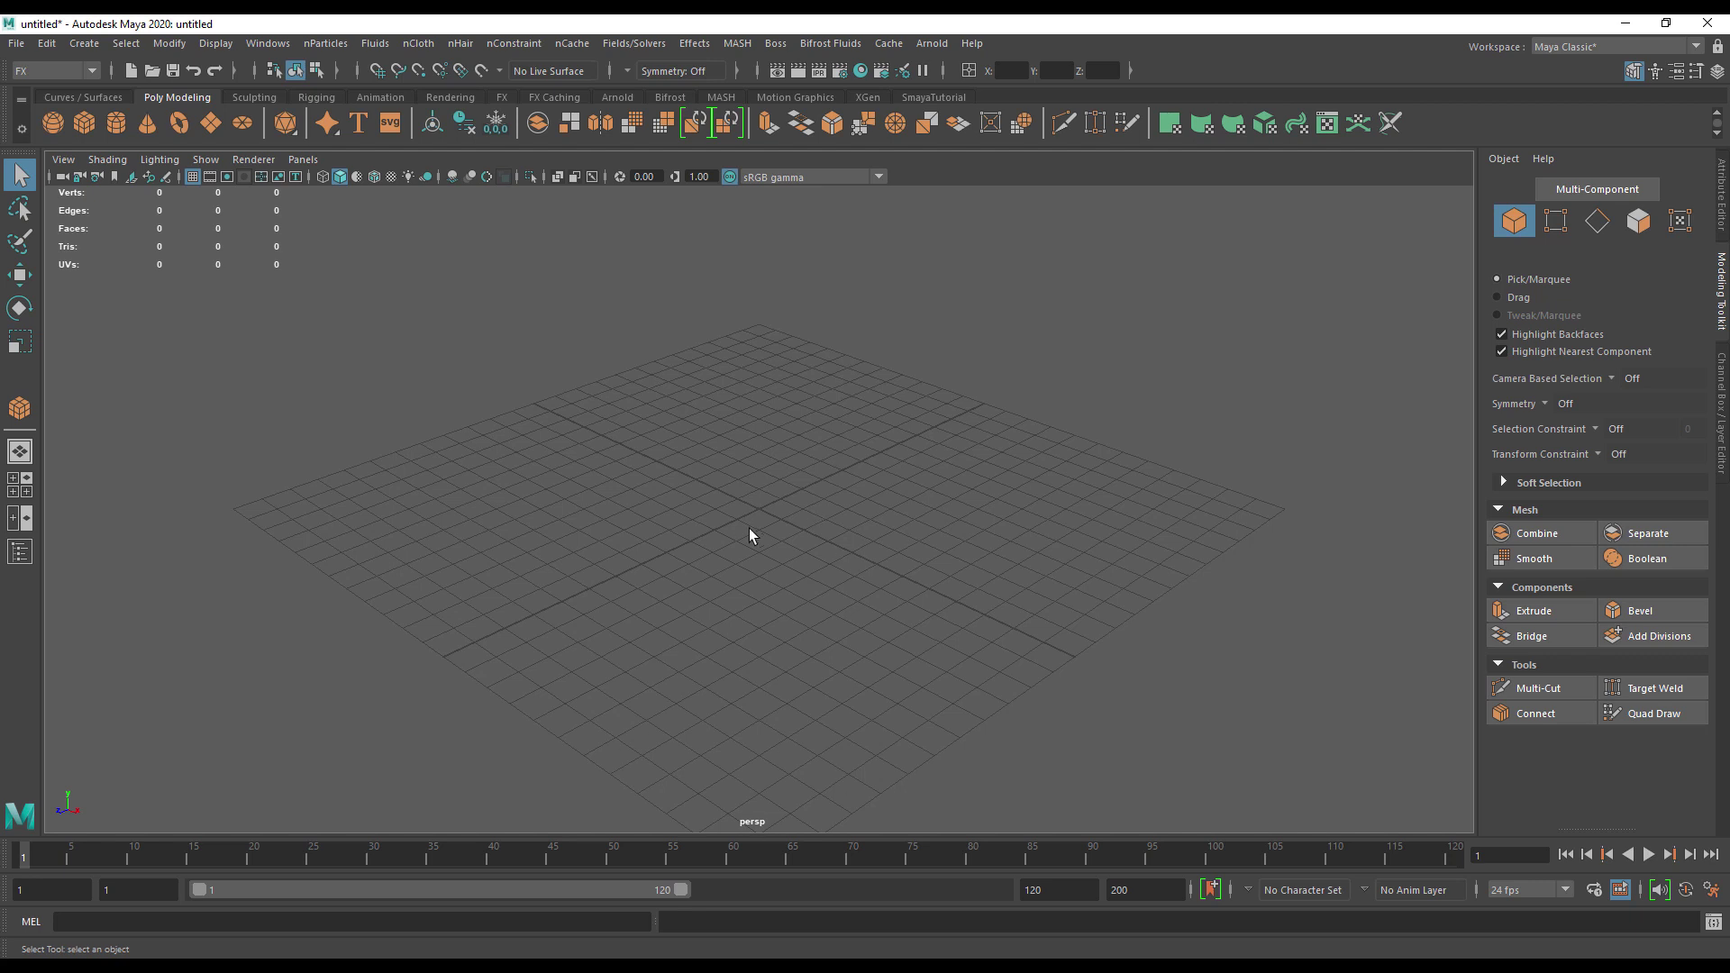
Tumble, track and dolly the perspective camera closer to the grid
alt+drag(592, 518, 816, 520)
mouse_move(816, 521)
alt+middle_down()
mouse_move(811, 537)
mouse_move(680, 564)
mouse_move(958, 409)
mouse_move(660, 553)
mouse_move(846, 514)
mouse_move(715, 583)
mouse_move(820, 517)
alt+middle_up()
alt+right_drag(571, 576, 541, 634)
alt+right_drag(565, 556, 568, 595)
alt+drag(568, 595, 499, 579)
scroll(611, 579, up, 8)
scroll(611, 578, up, 2)
scroll(641, 582, down, 10)
scroll(559, 618, down, 3)
Orbit to a new angle, frame the grid with F, then zoom and pan it upward
alt+drag(741, 679, 864, 705)
alt+drag(763, 689, 763, 688)
key(f)
scroll(786, 691, up, 10)
scroll(786, 691, up, 2)
scroll(786, 690, down, 3)
scroll(786, 690, down, 3)
scroll(786, 691, down, 5)
scroll(786, 690, down, 2)
alt+middle_drag(787, 694, 818, 544)
Switch to four views, dolly the top view, and confirm its tumble is locked
key(space)
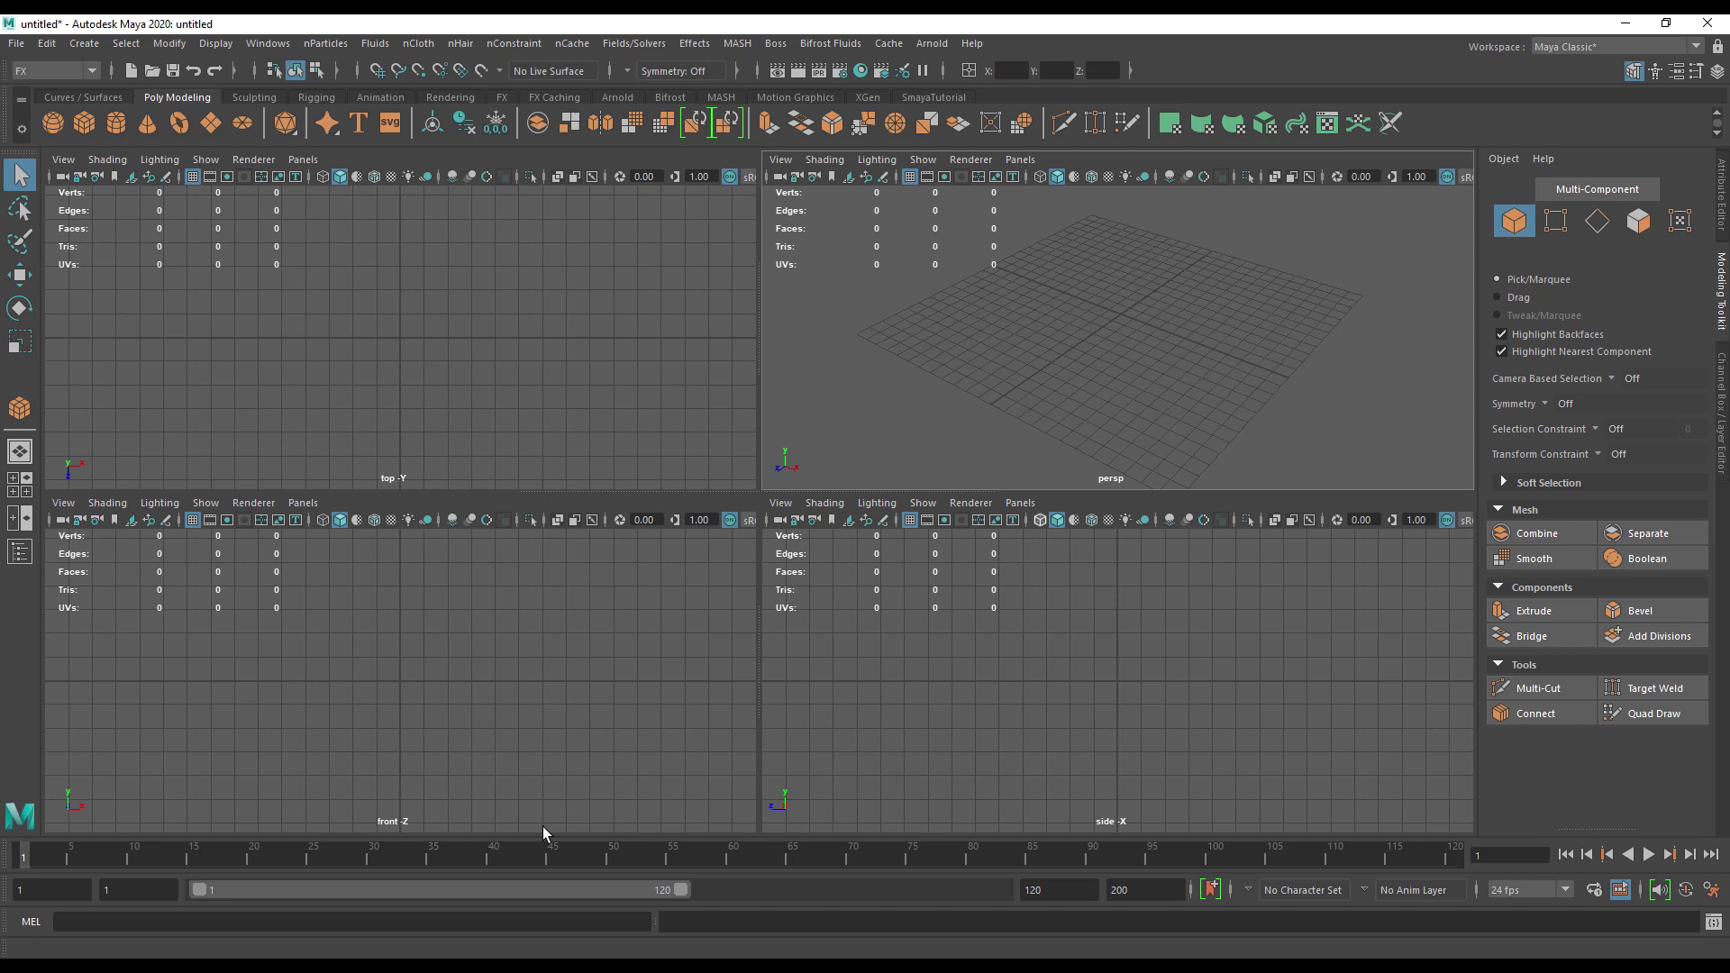
alt+right_drag(485, 404, 351, 382)
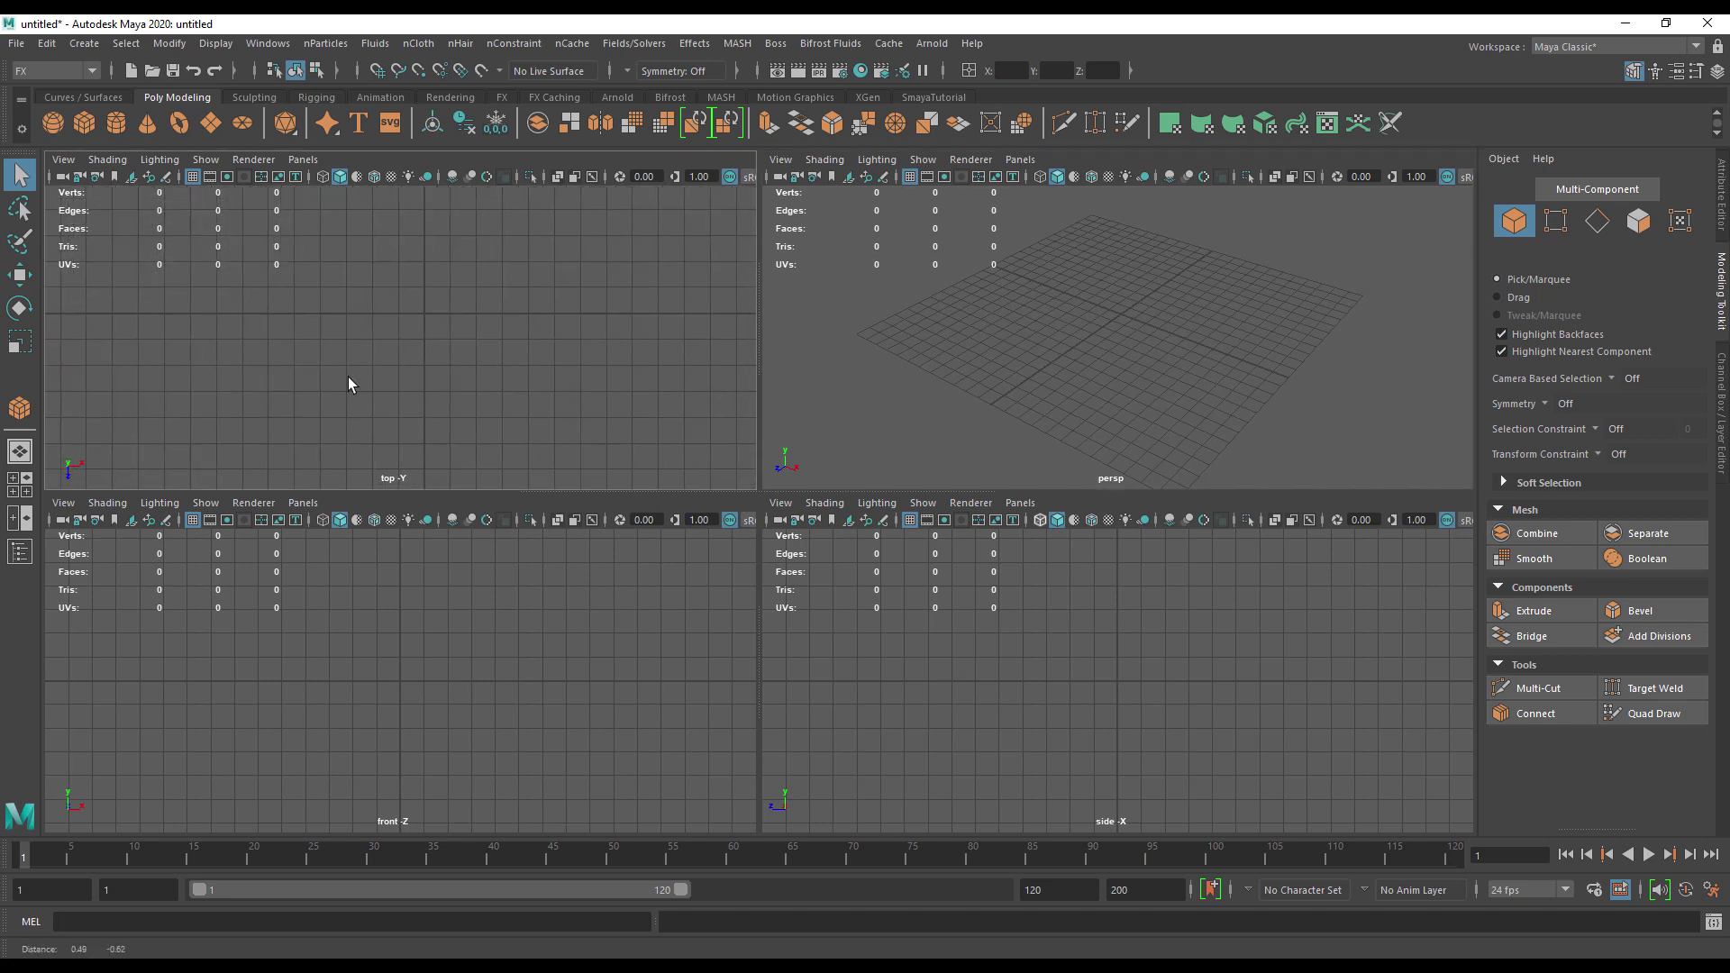
mouse_move(396, 369)
alt+mouse_down()
mouse_move(444, 351)
mouse_move(429, 361)
alt+mouse_up()
Maximize the perspective view and tumble the camera around the grid
key(space)
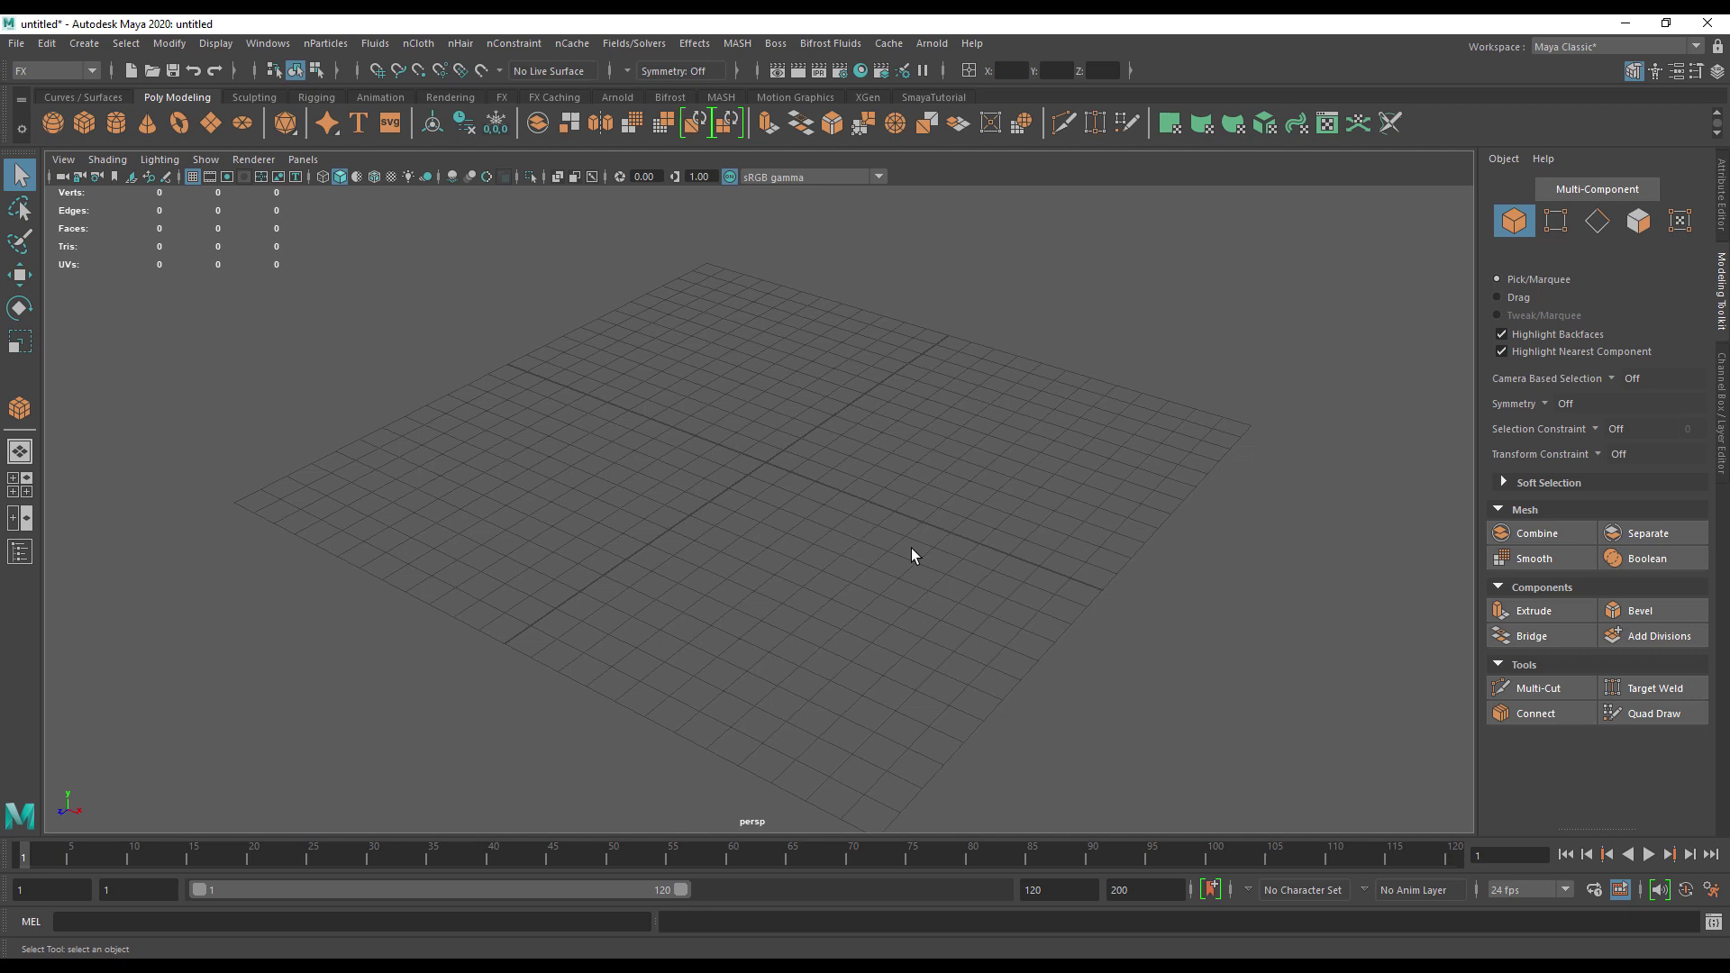
alt+drag(911, 548, 883, 528)
Enable Interactive Creation for polygon primitives from the hotbox Create menu
key(space)
click(428, 309)
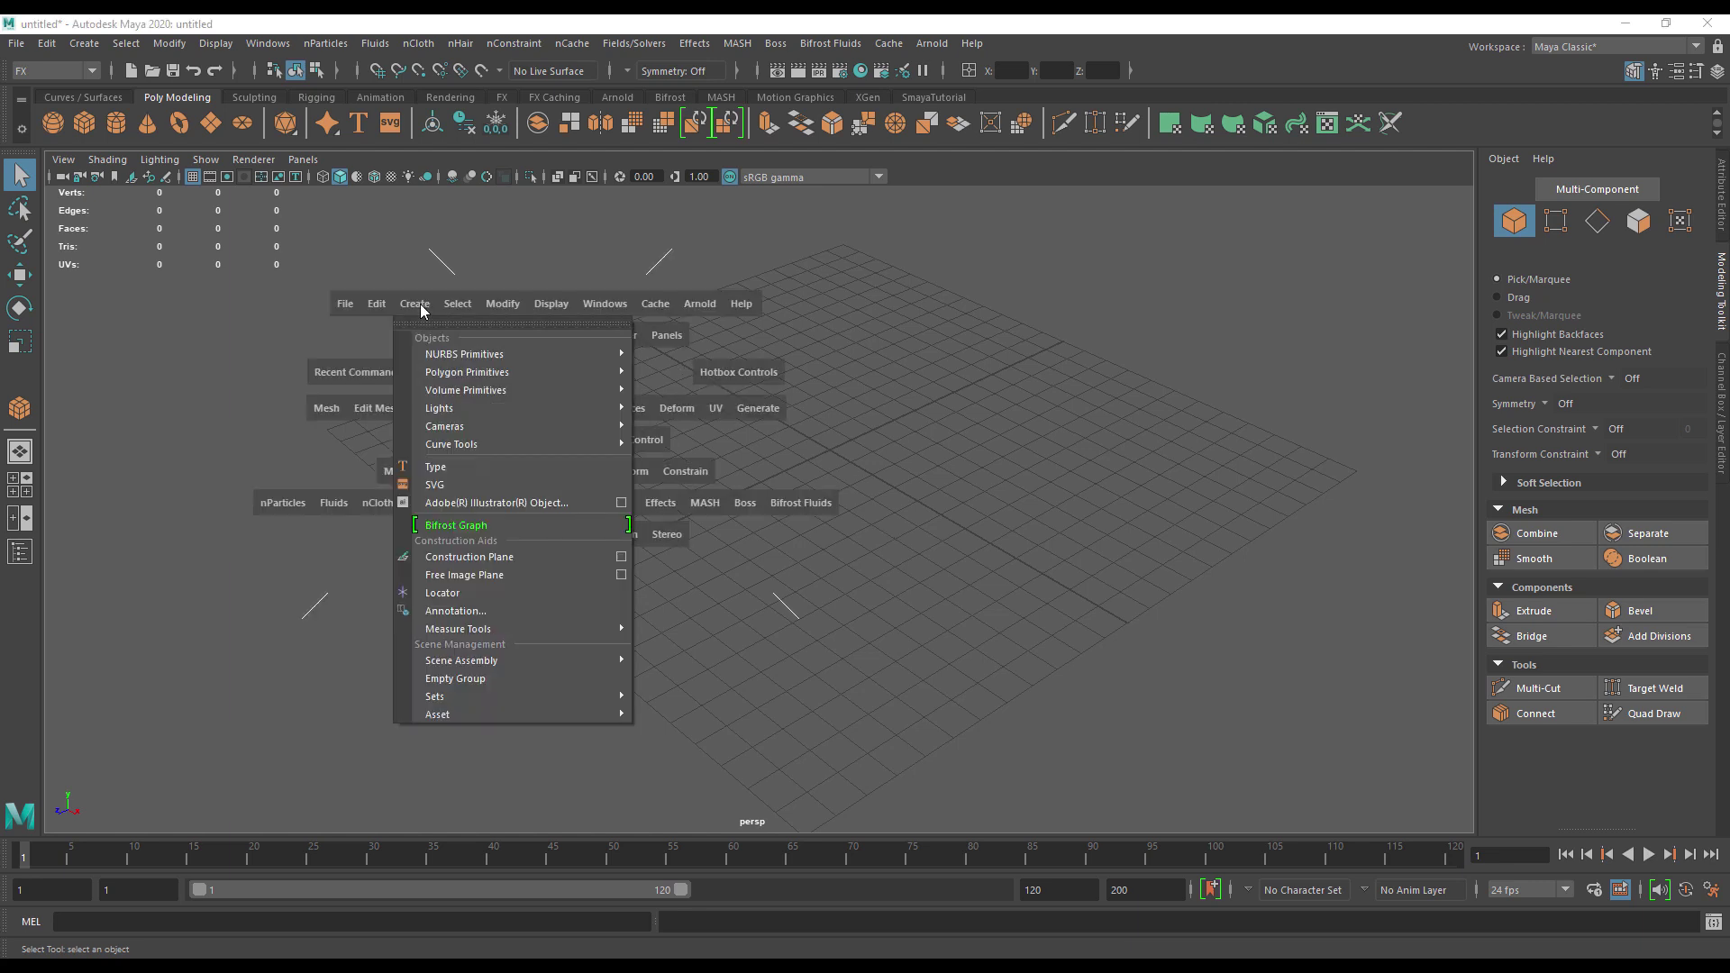
mouse_move(451, 374)
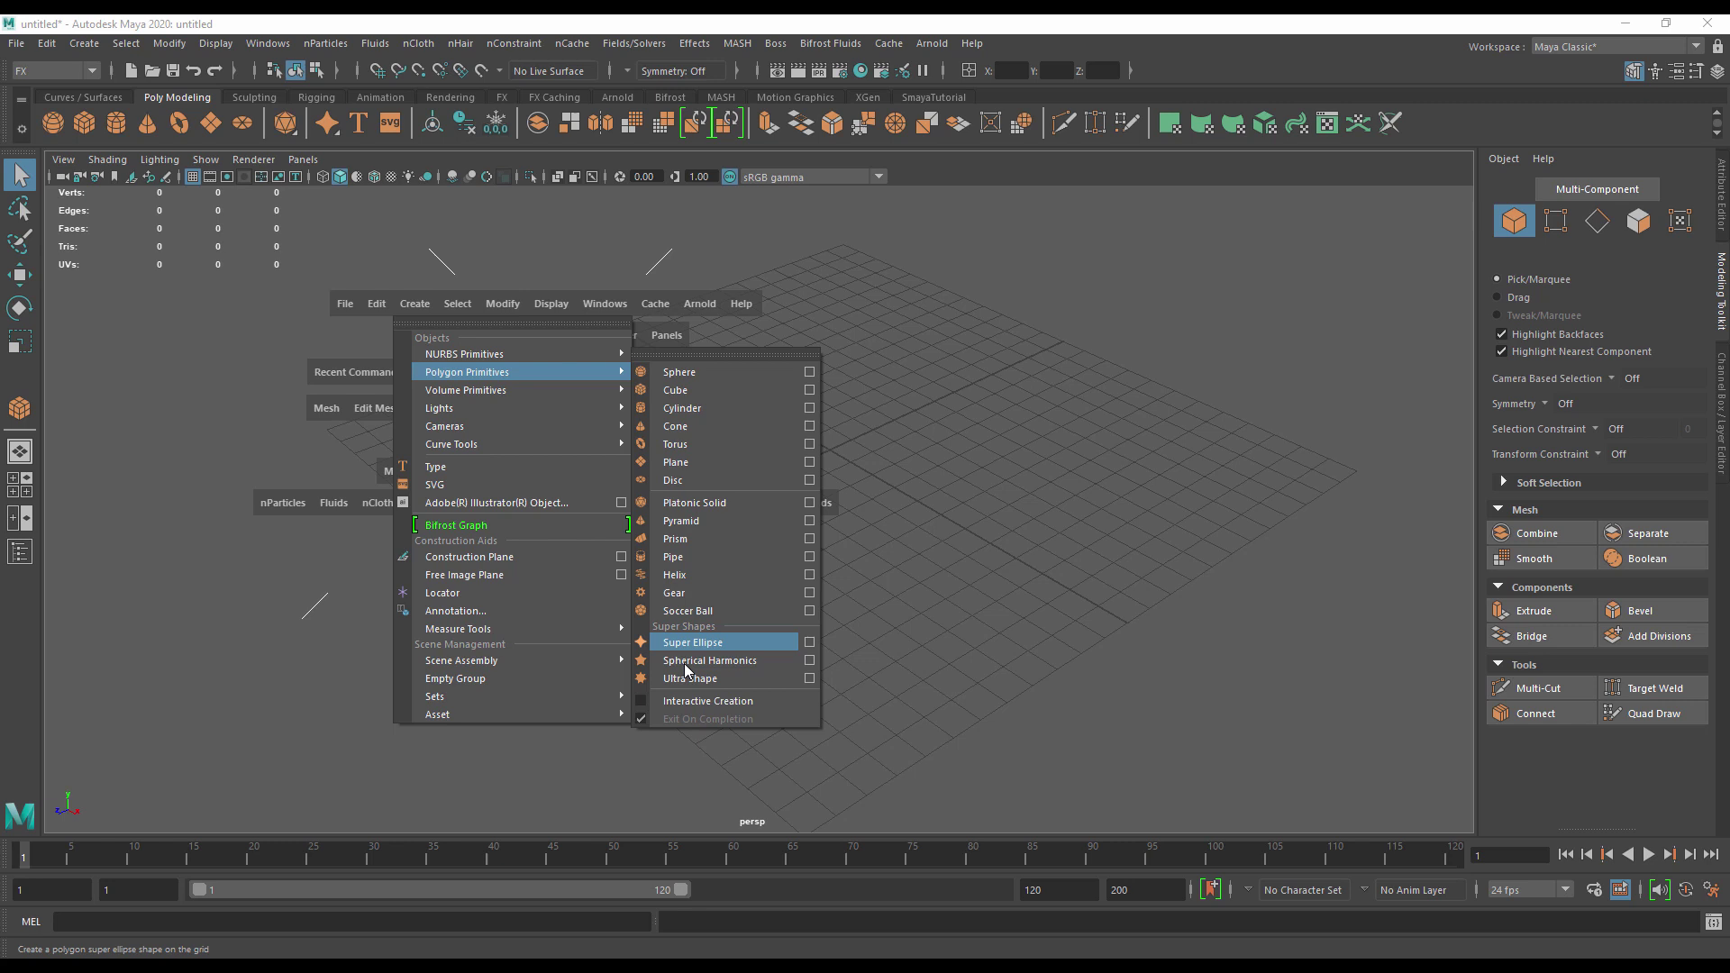
click(781, 701)
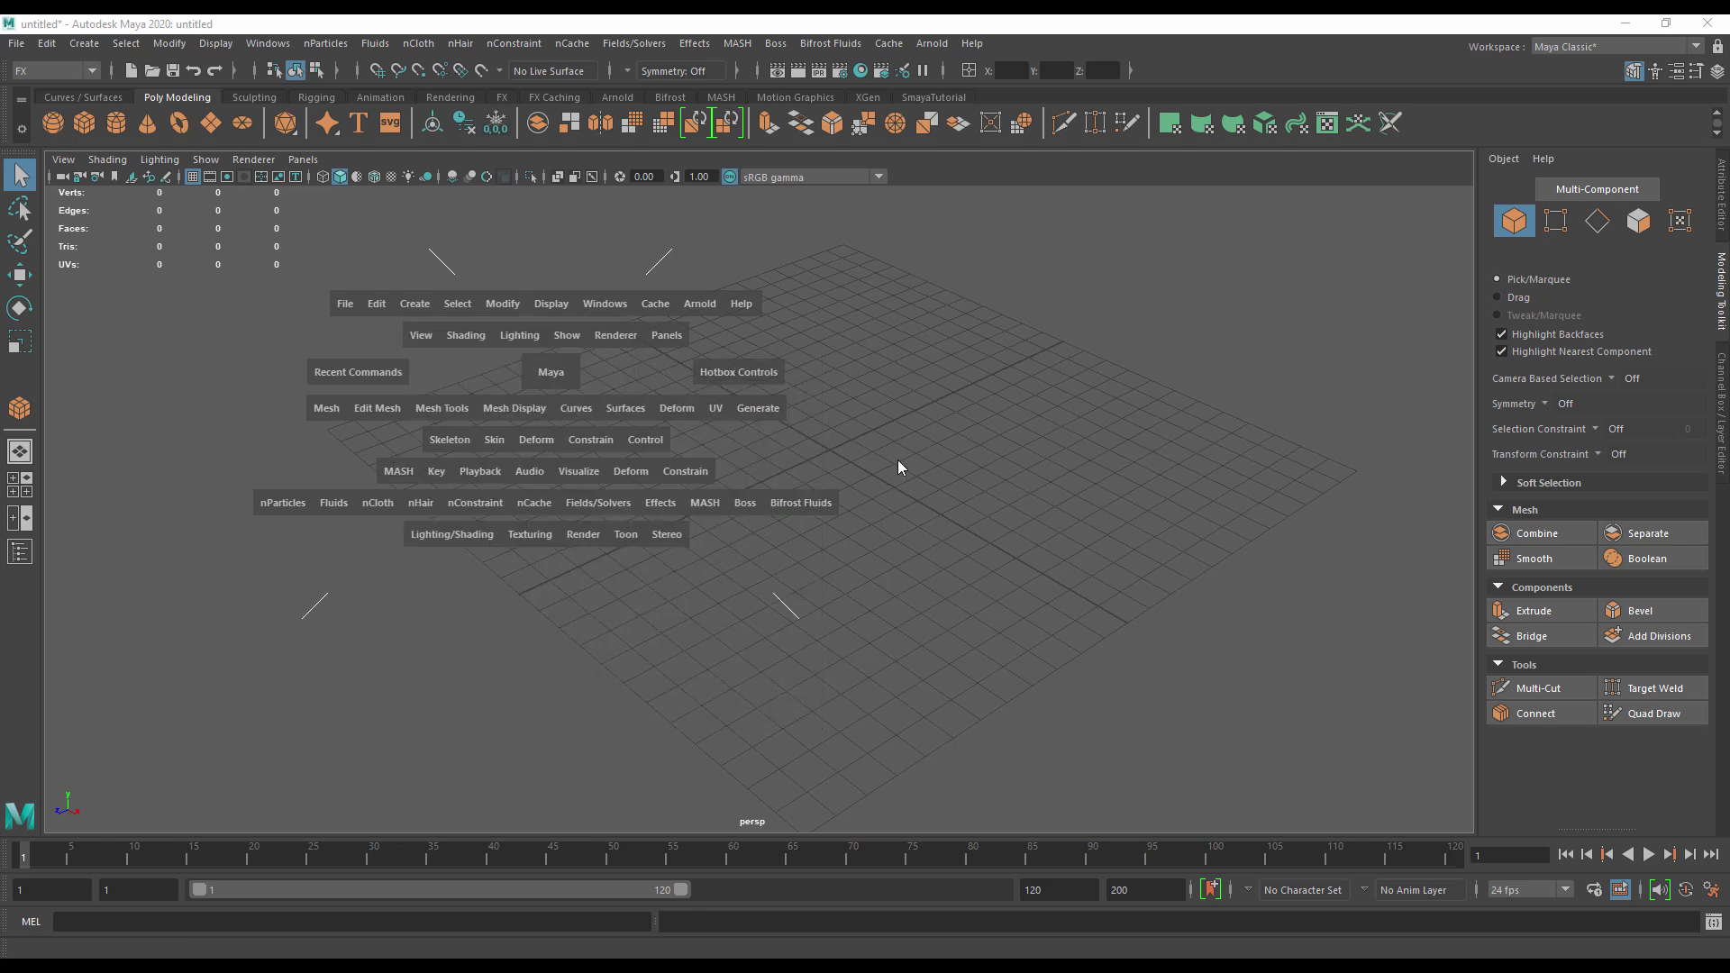
key(space)
key(space)
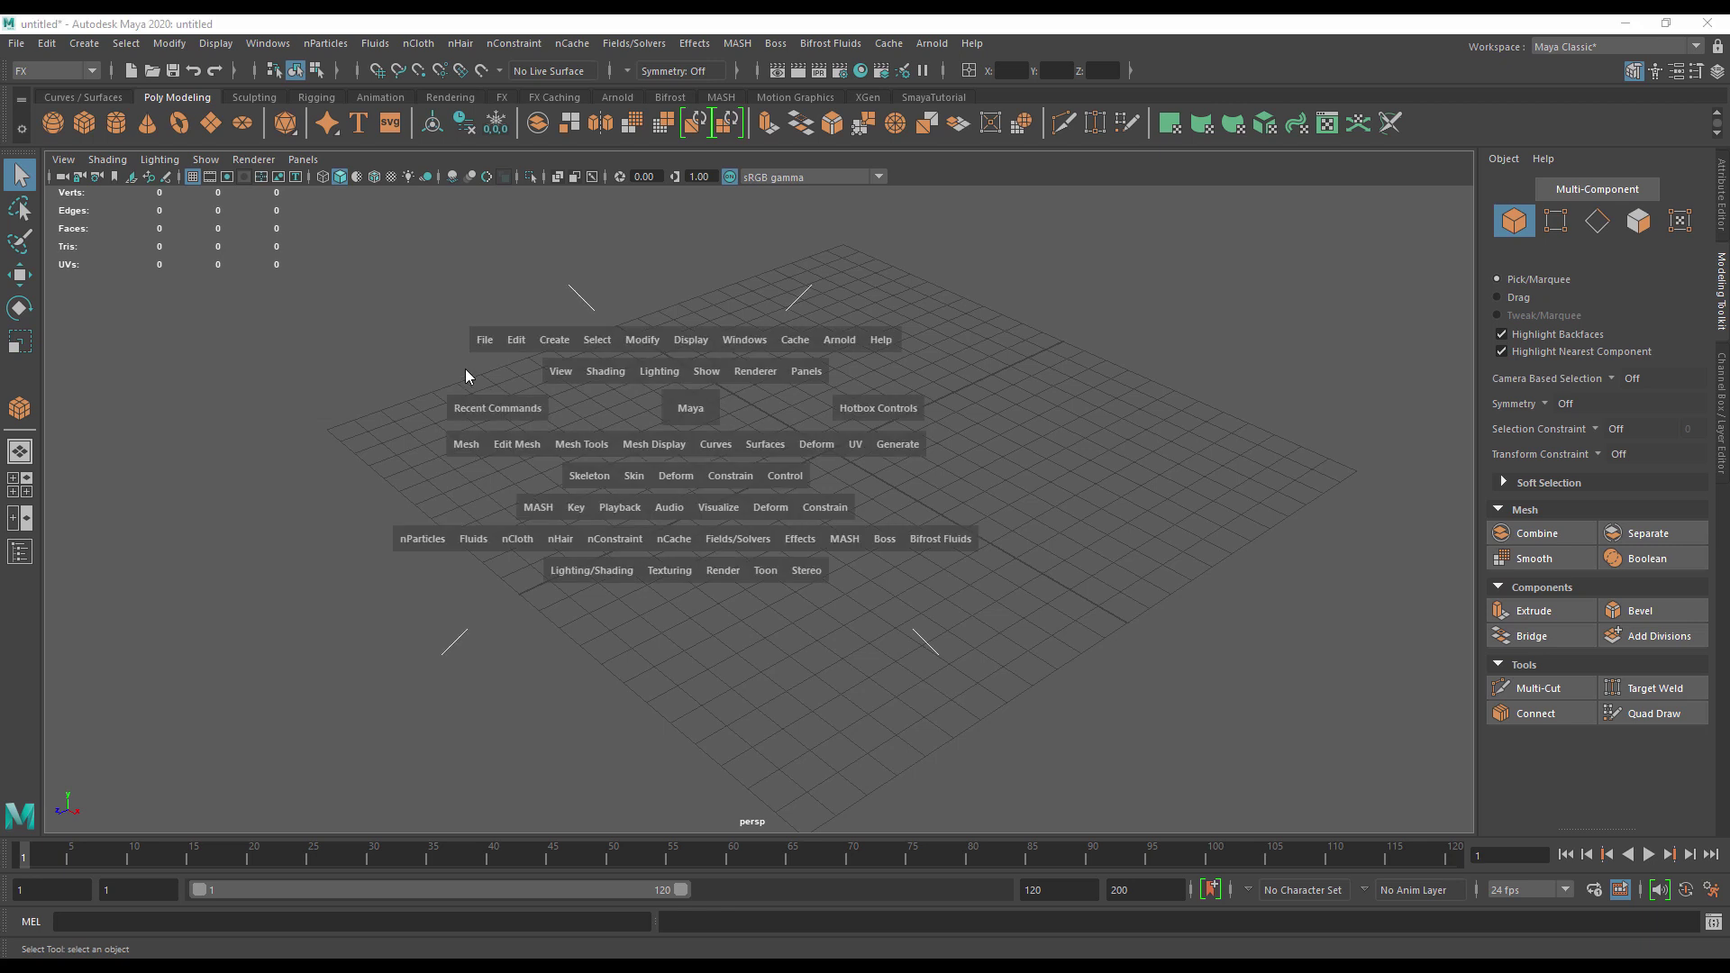
click(554, 340)
Draw pCube1 by dragging its base and height on the grid, then tumble closer
mouse_move(631, 408)
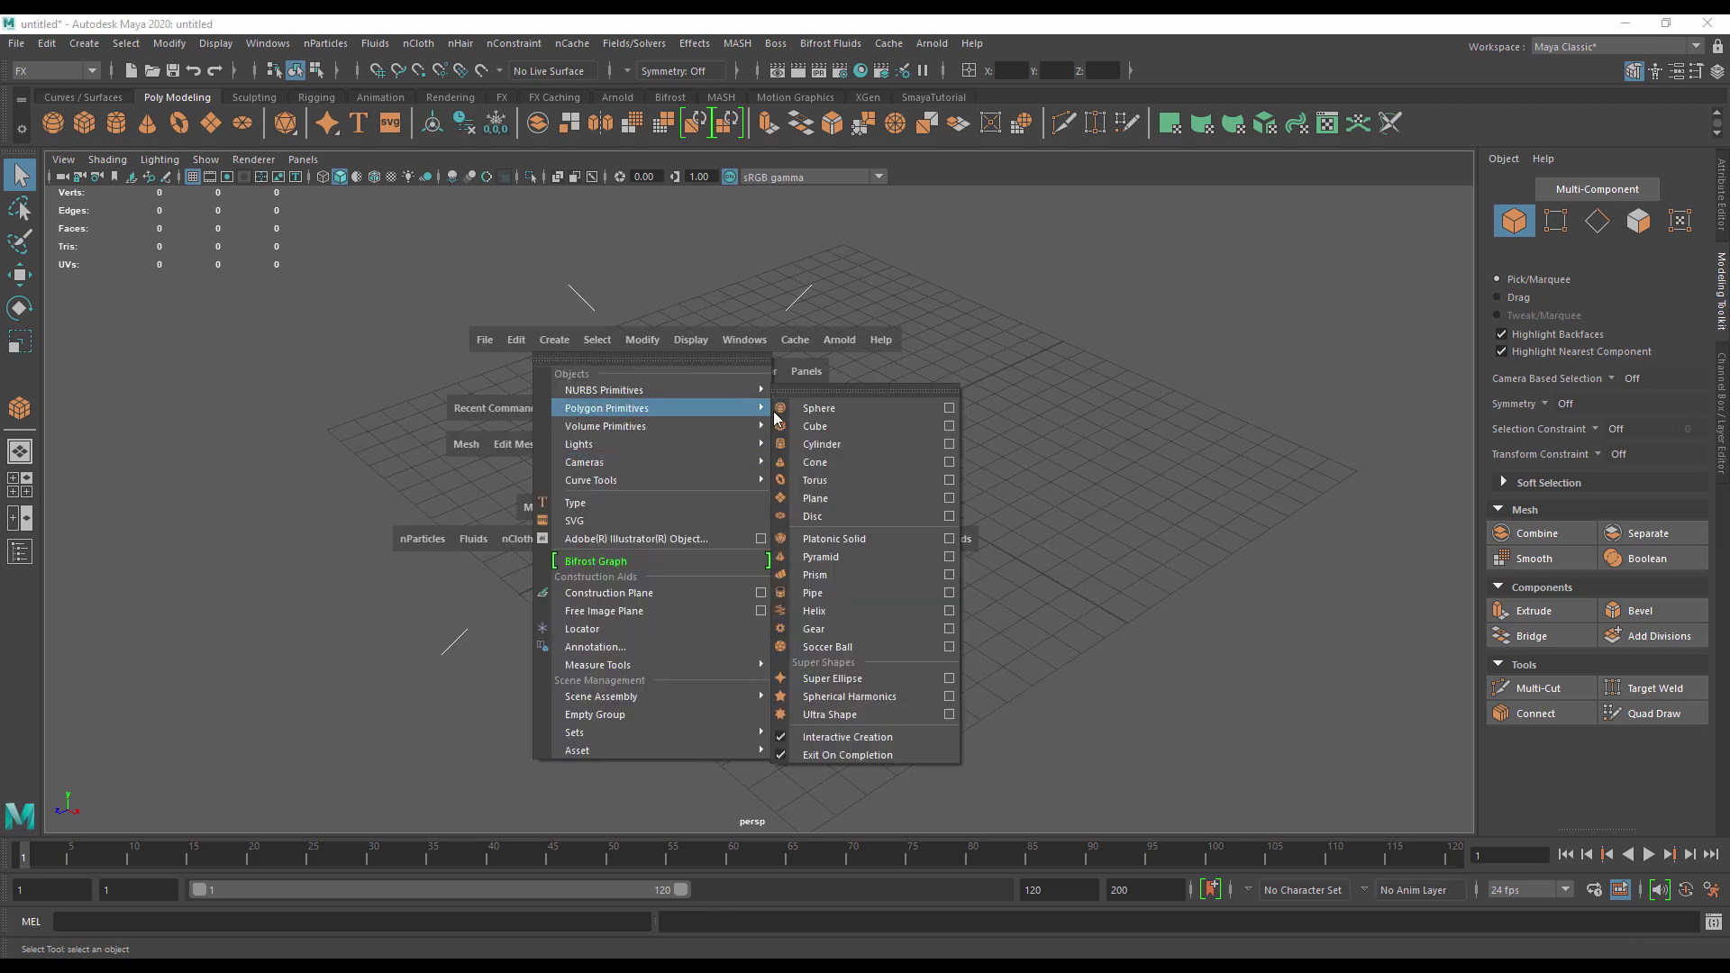
click(826, 429)
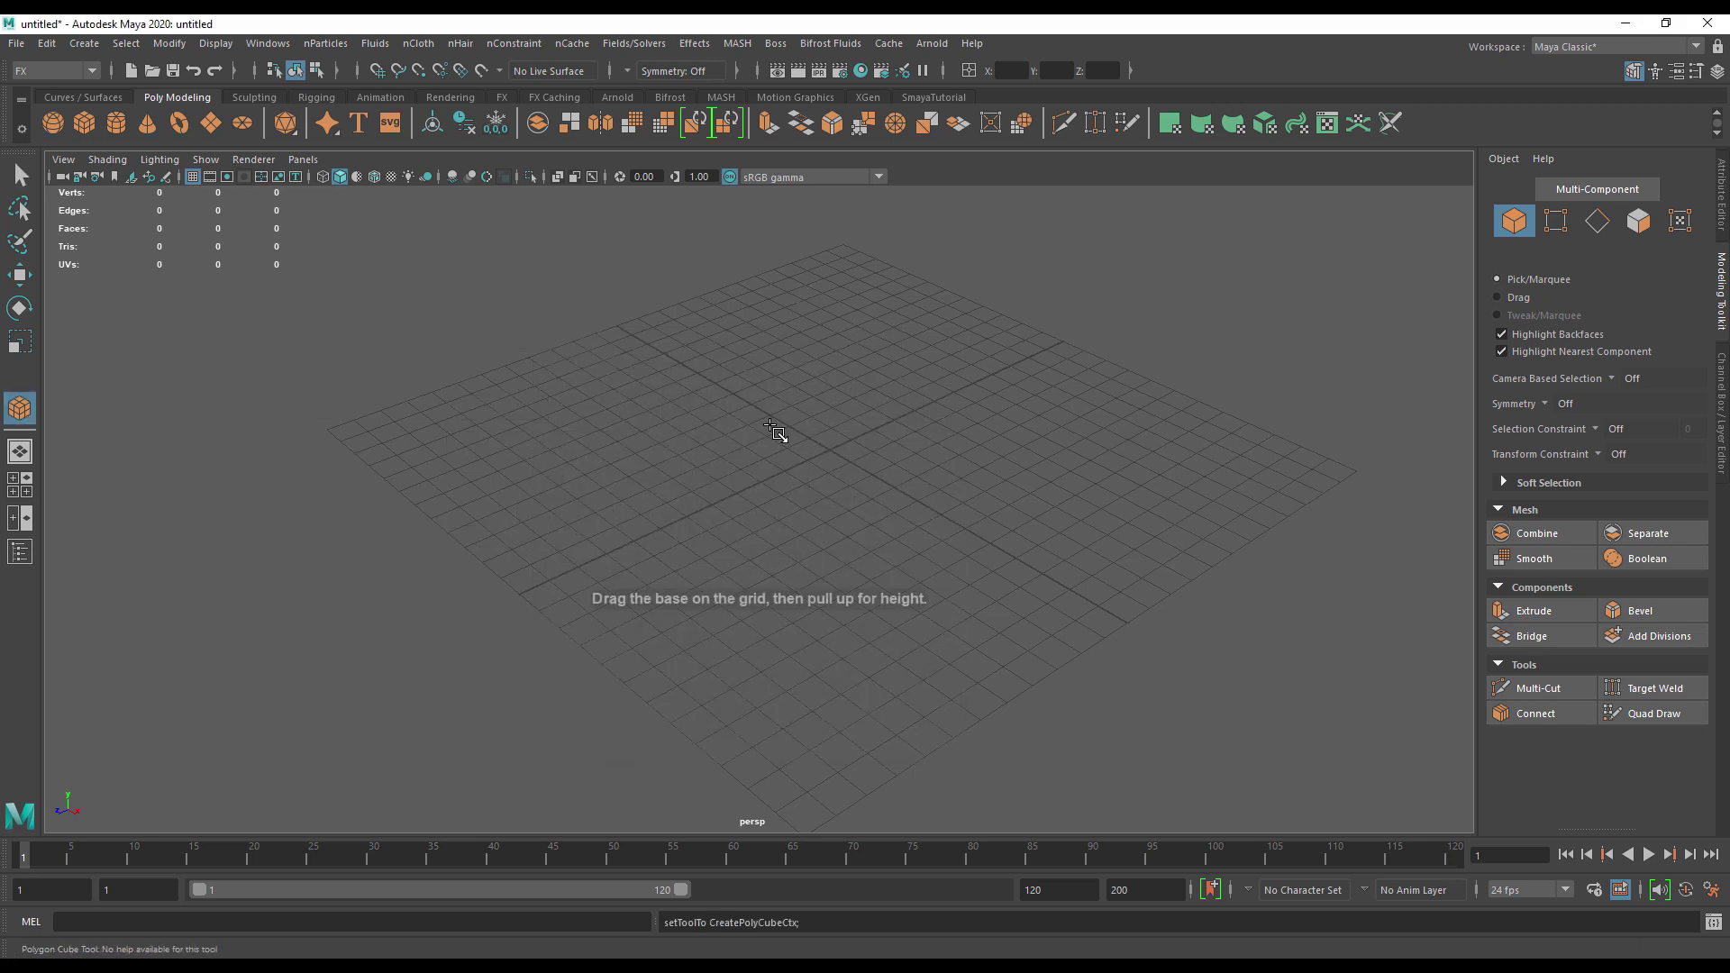
drag(748, 448, 927, 390)
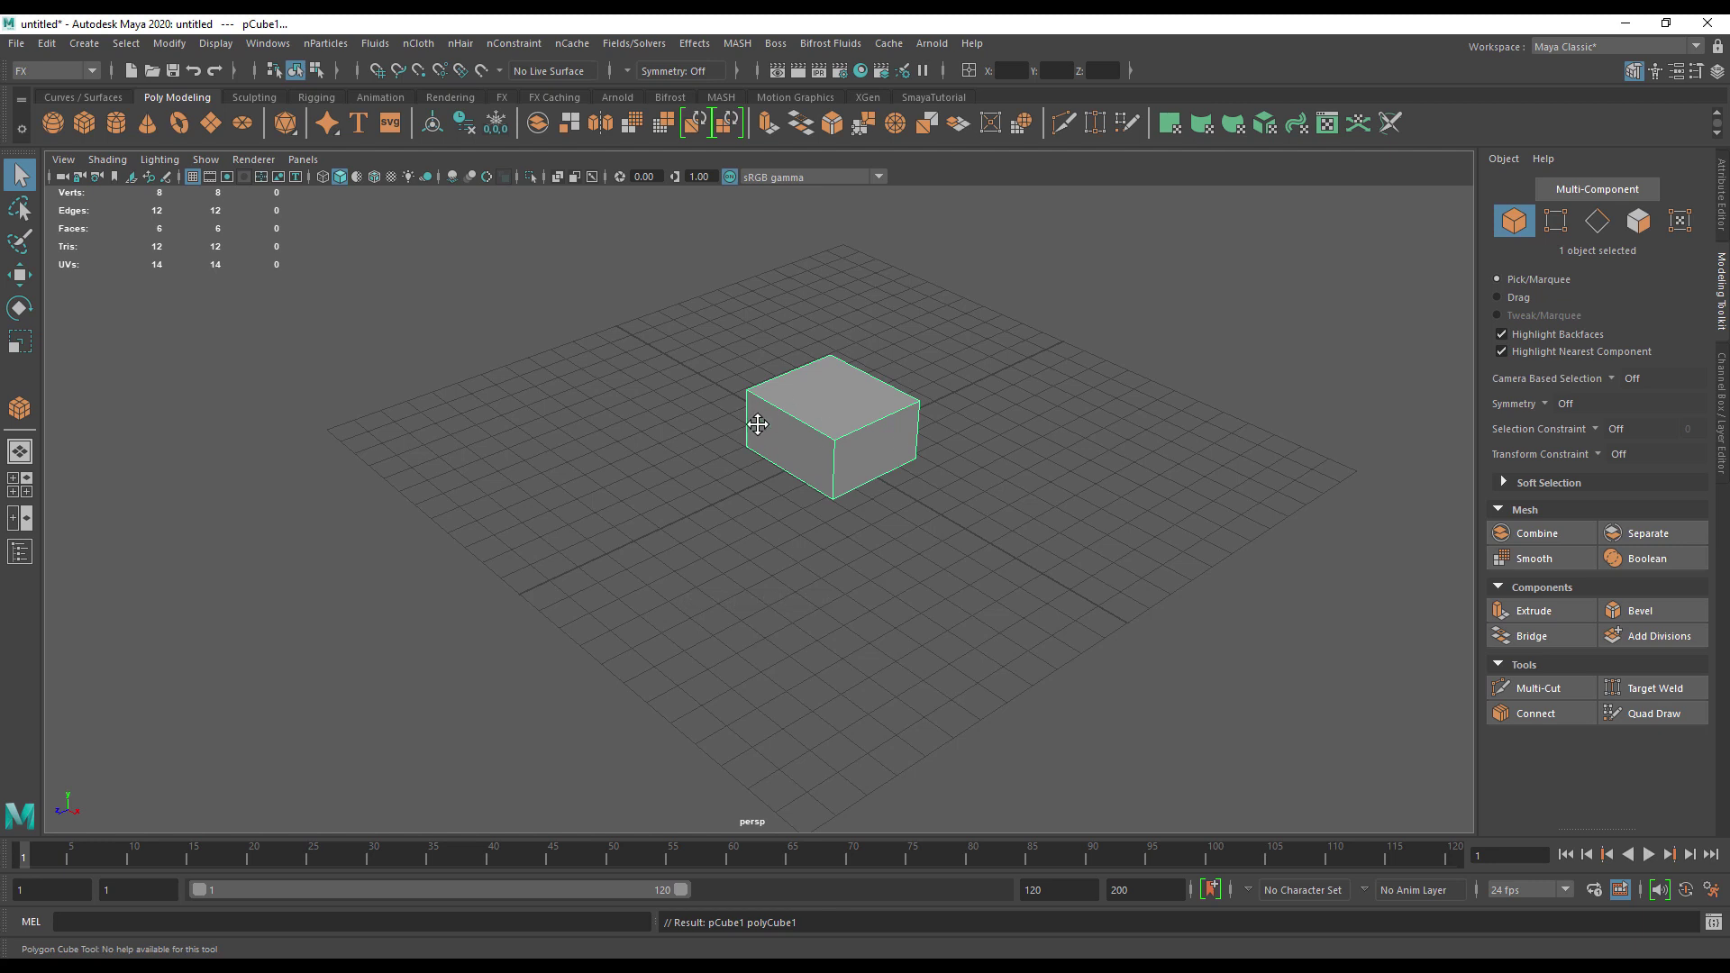
alt+drag(761, 412, 776, 463)
alt+right_drag(776, 463, 816, 440)
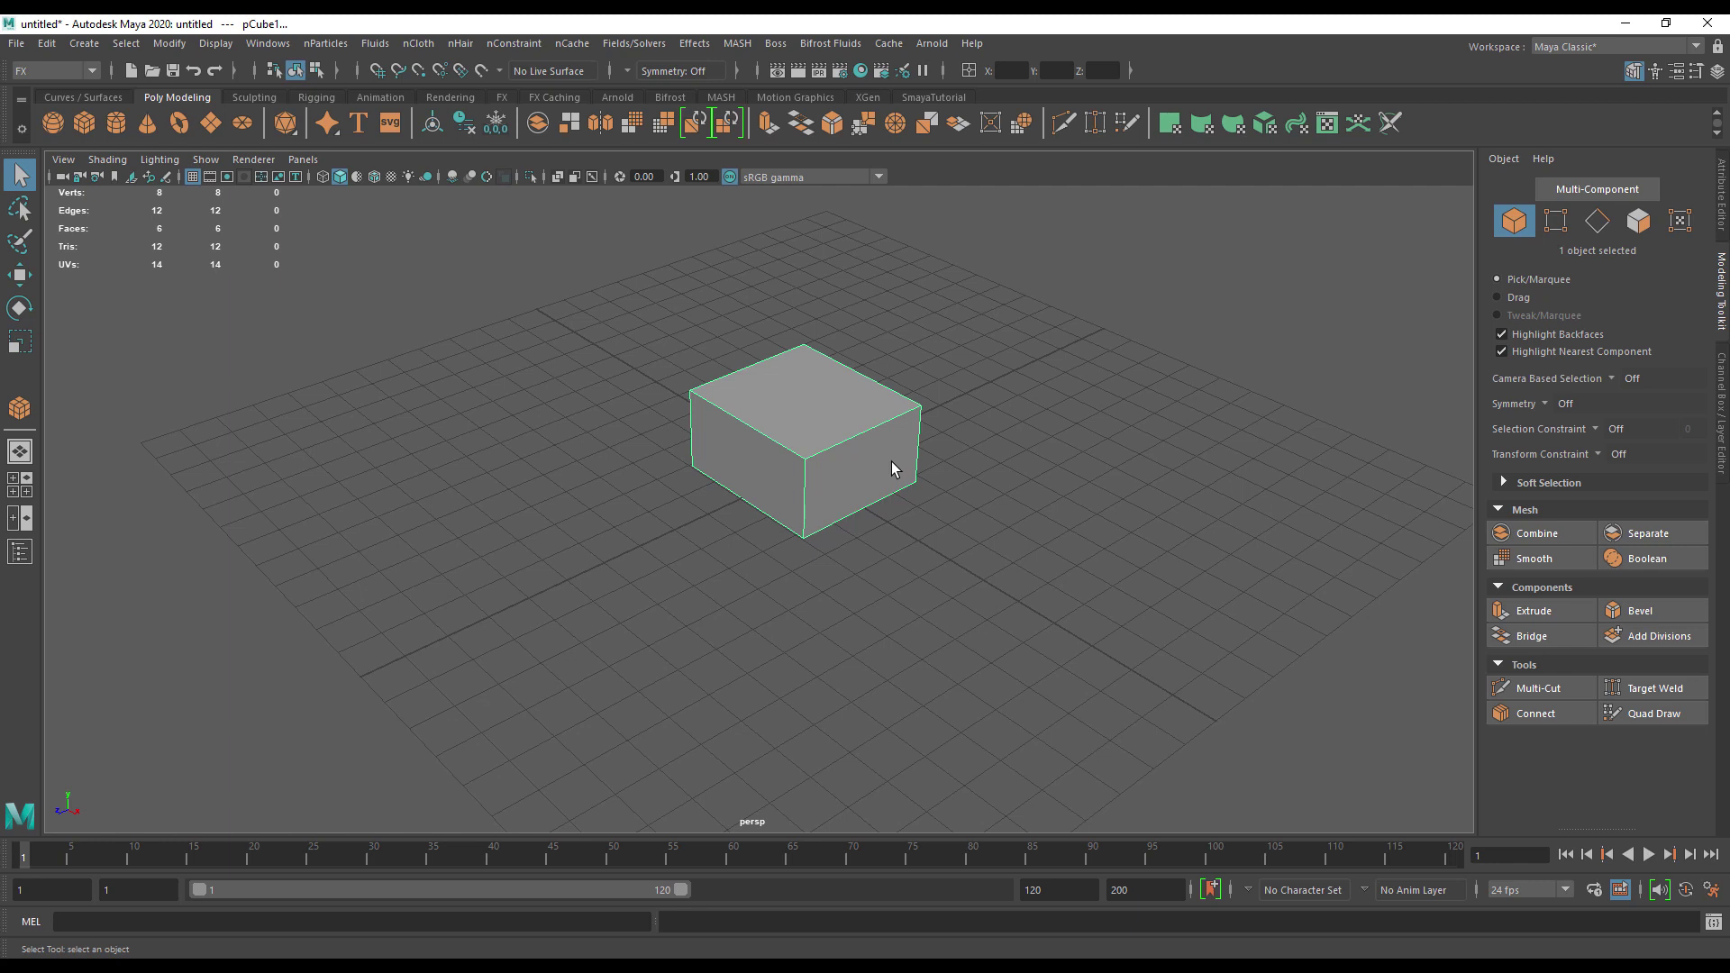
Delete pCube1 and turn off Interactive Creation for polygon primitives
key(Delete)
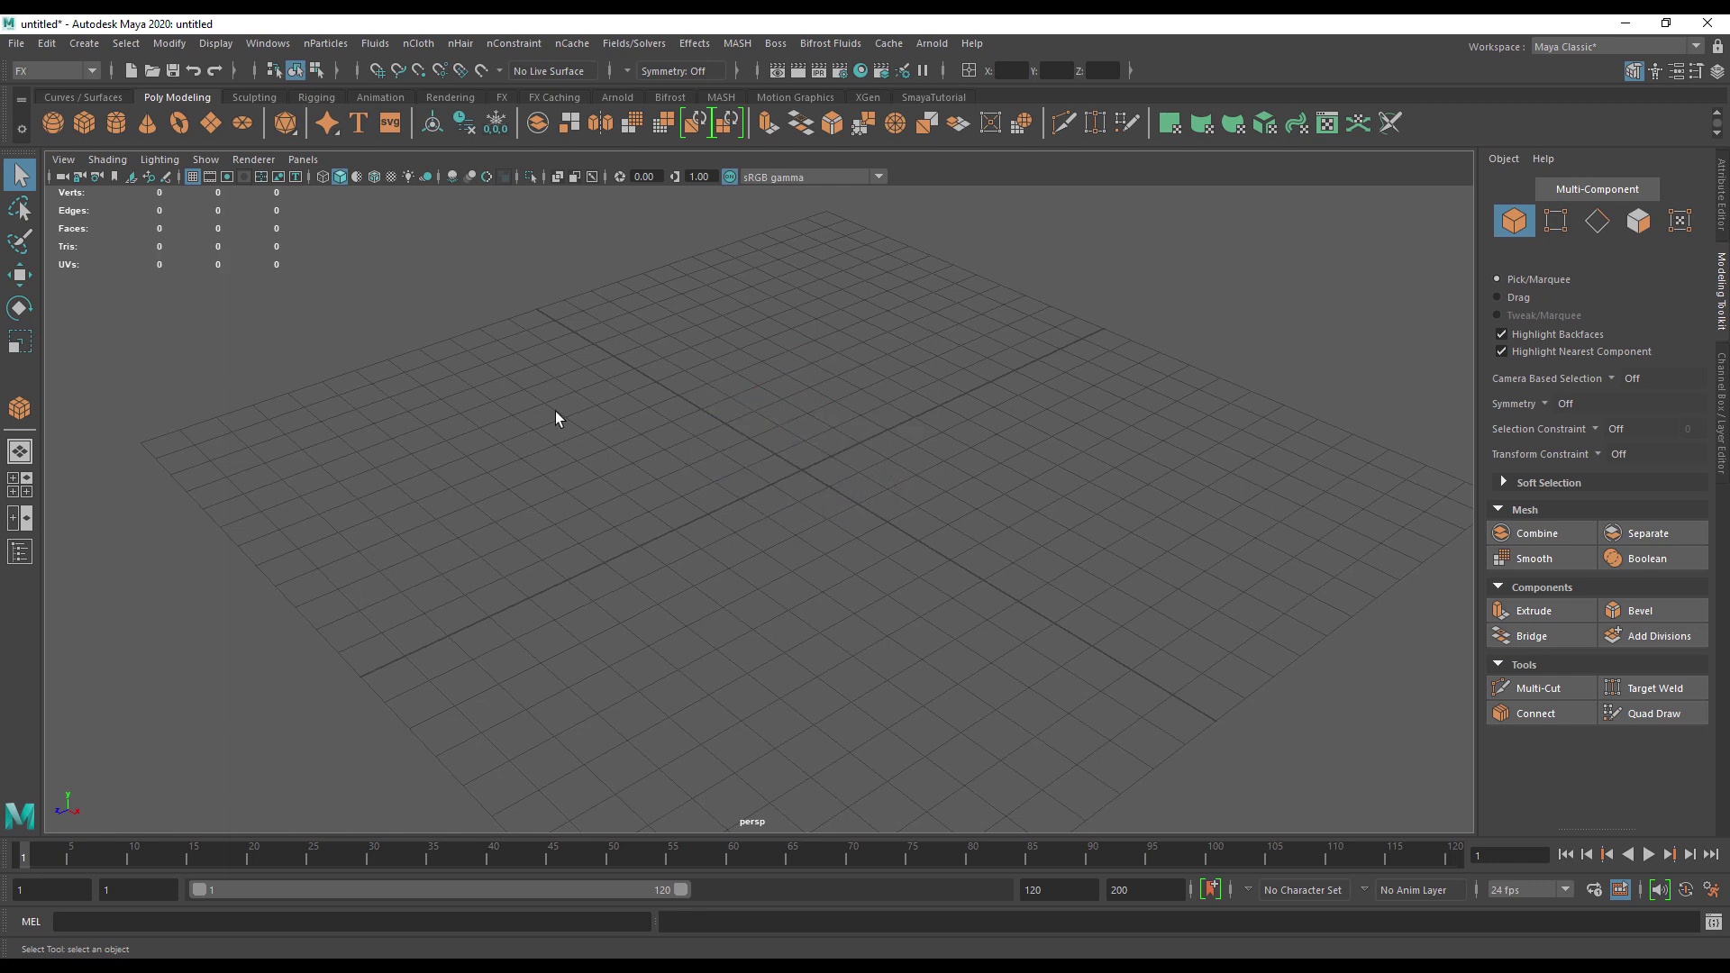
key(space)
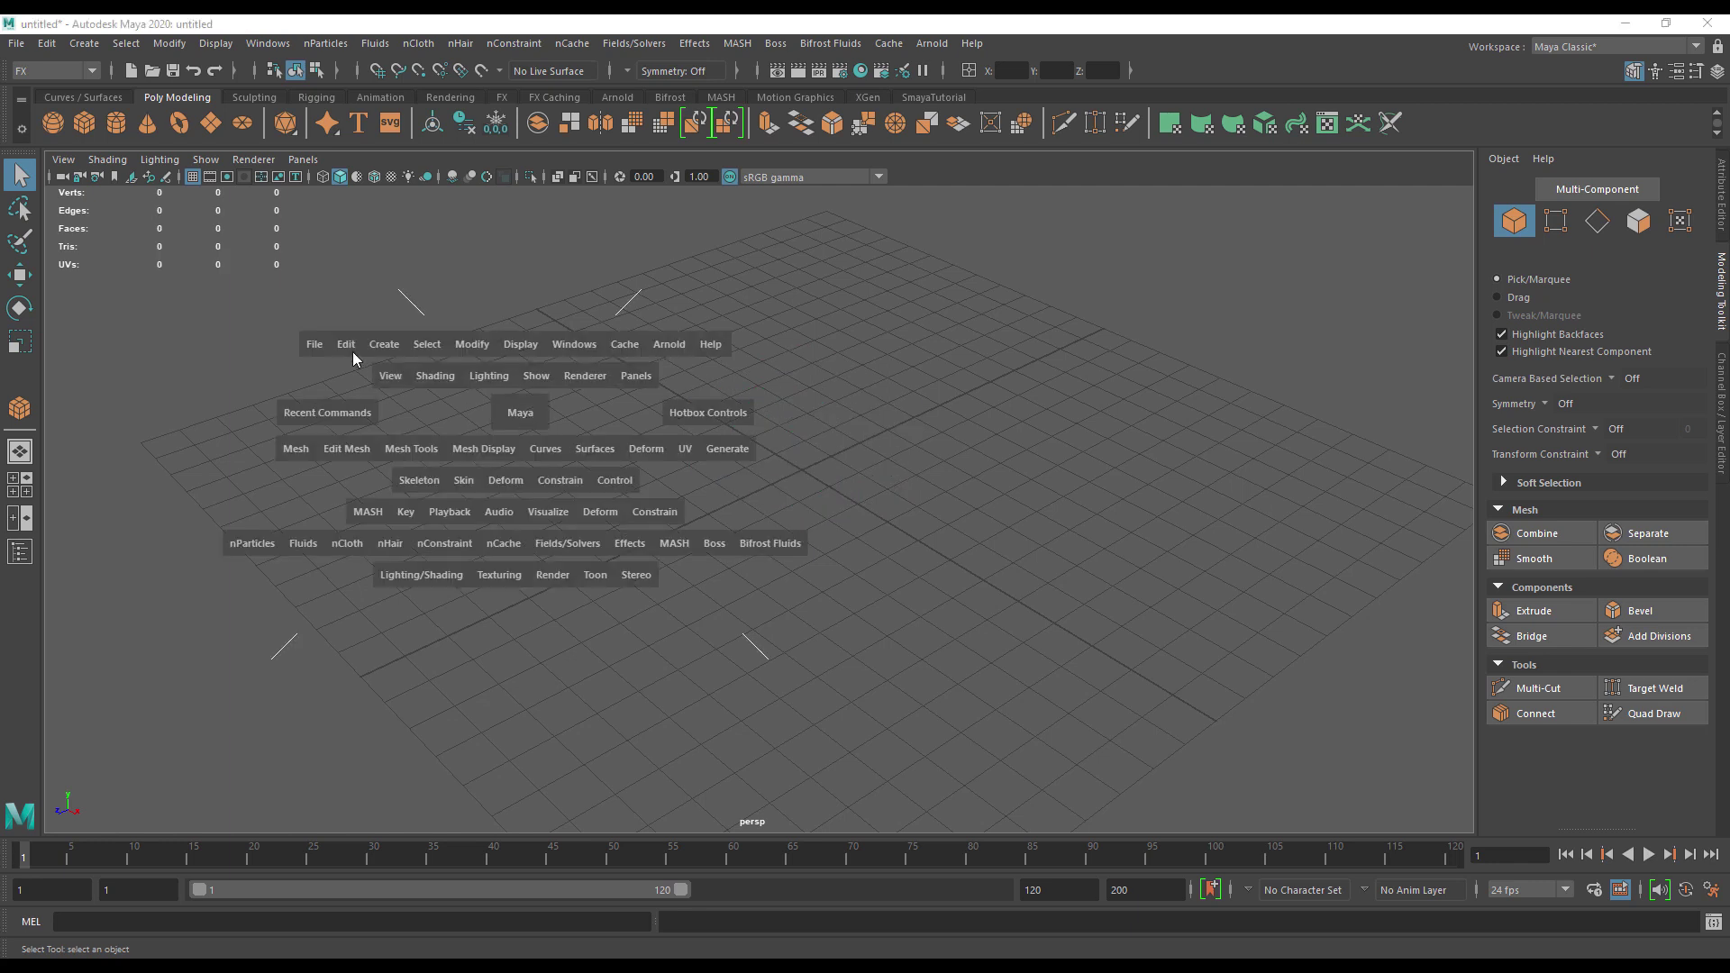
click(393, 343)
mouse_move(436, 420)
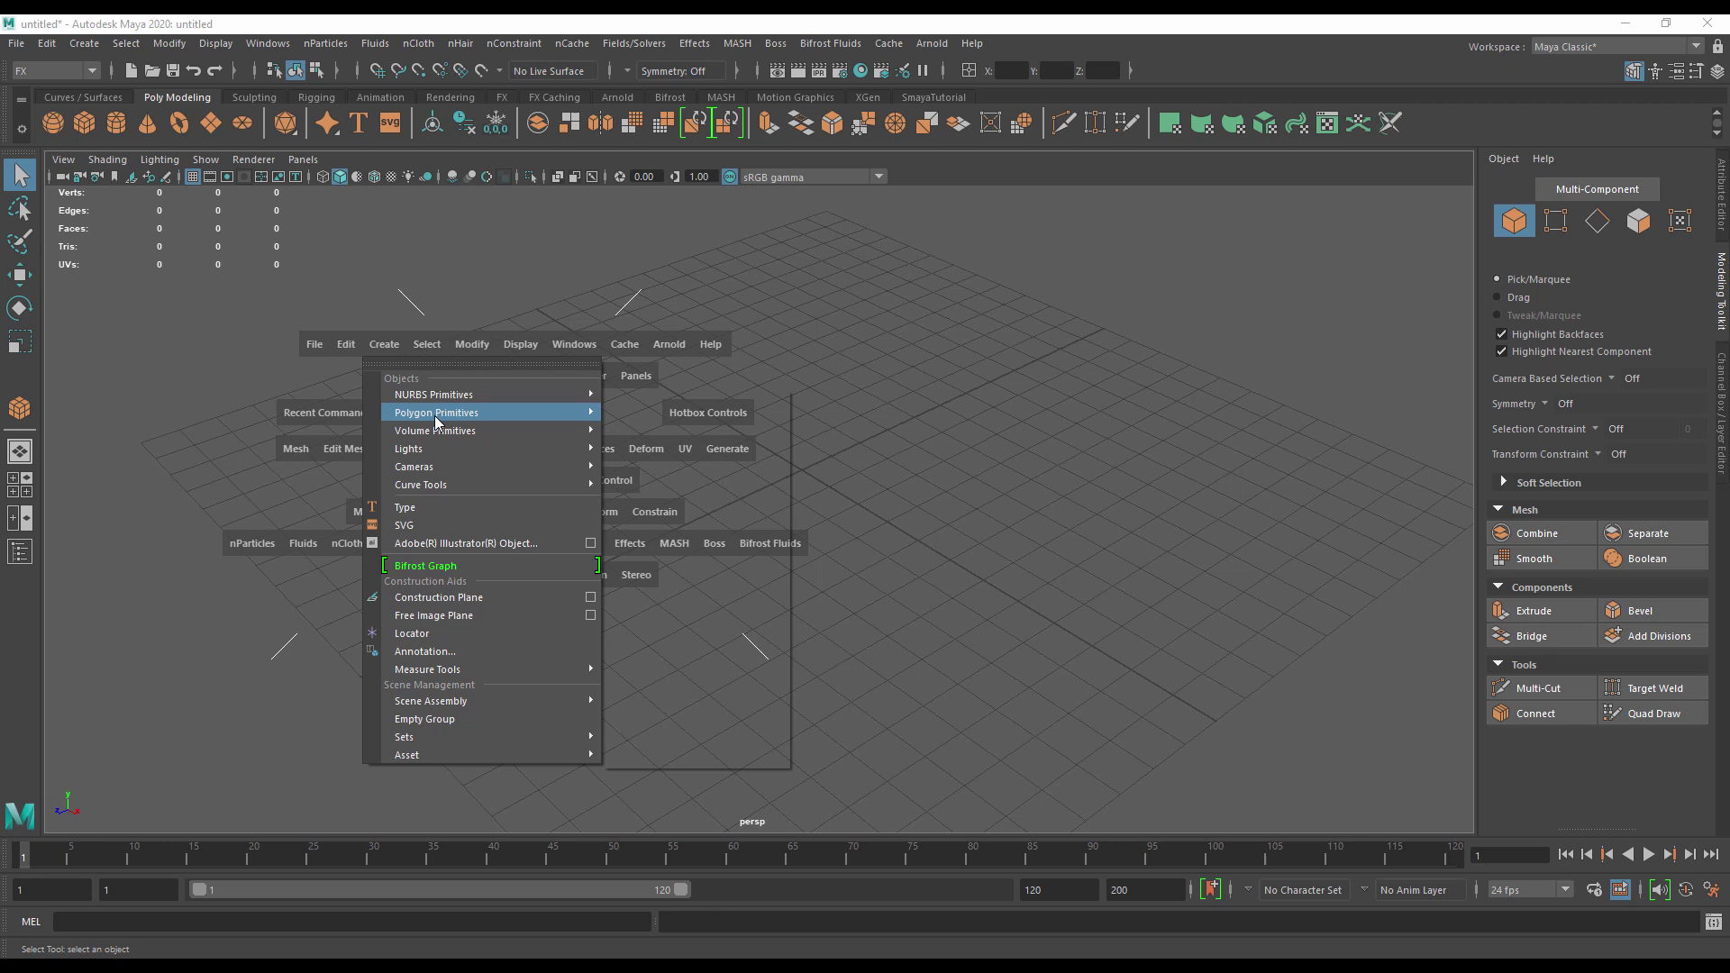
click(667, 741)
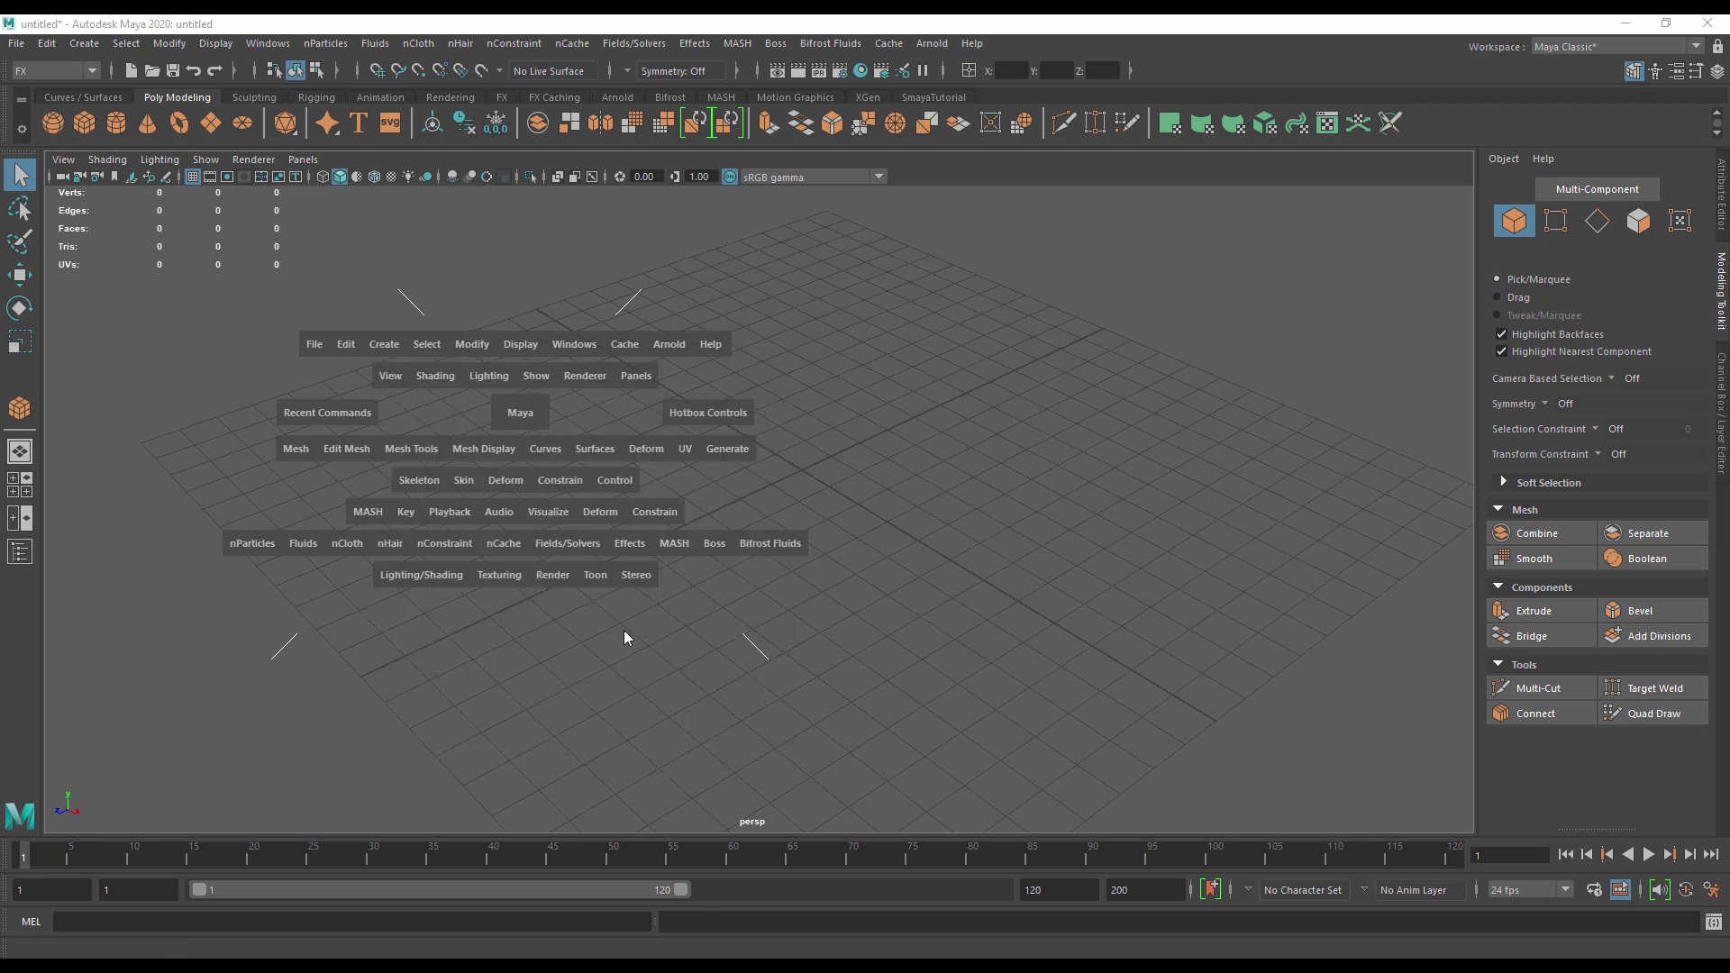
click(385, 344)
mouse_move(406, 396)
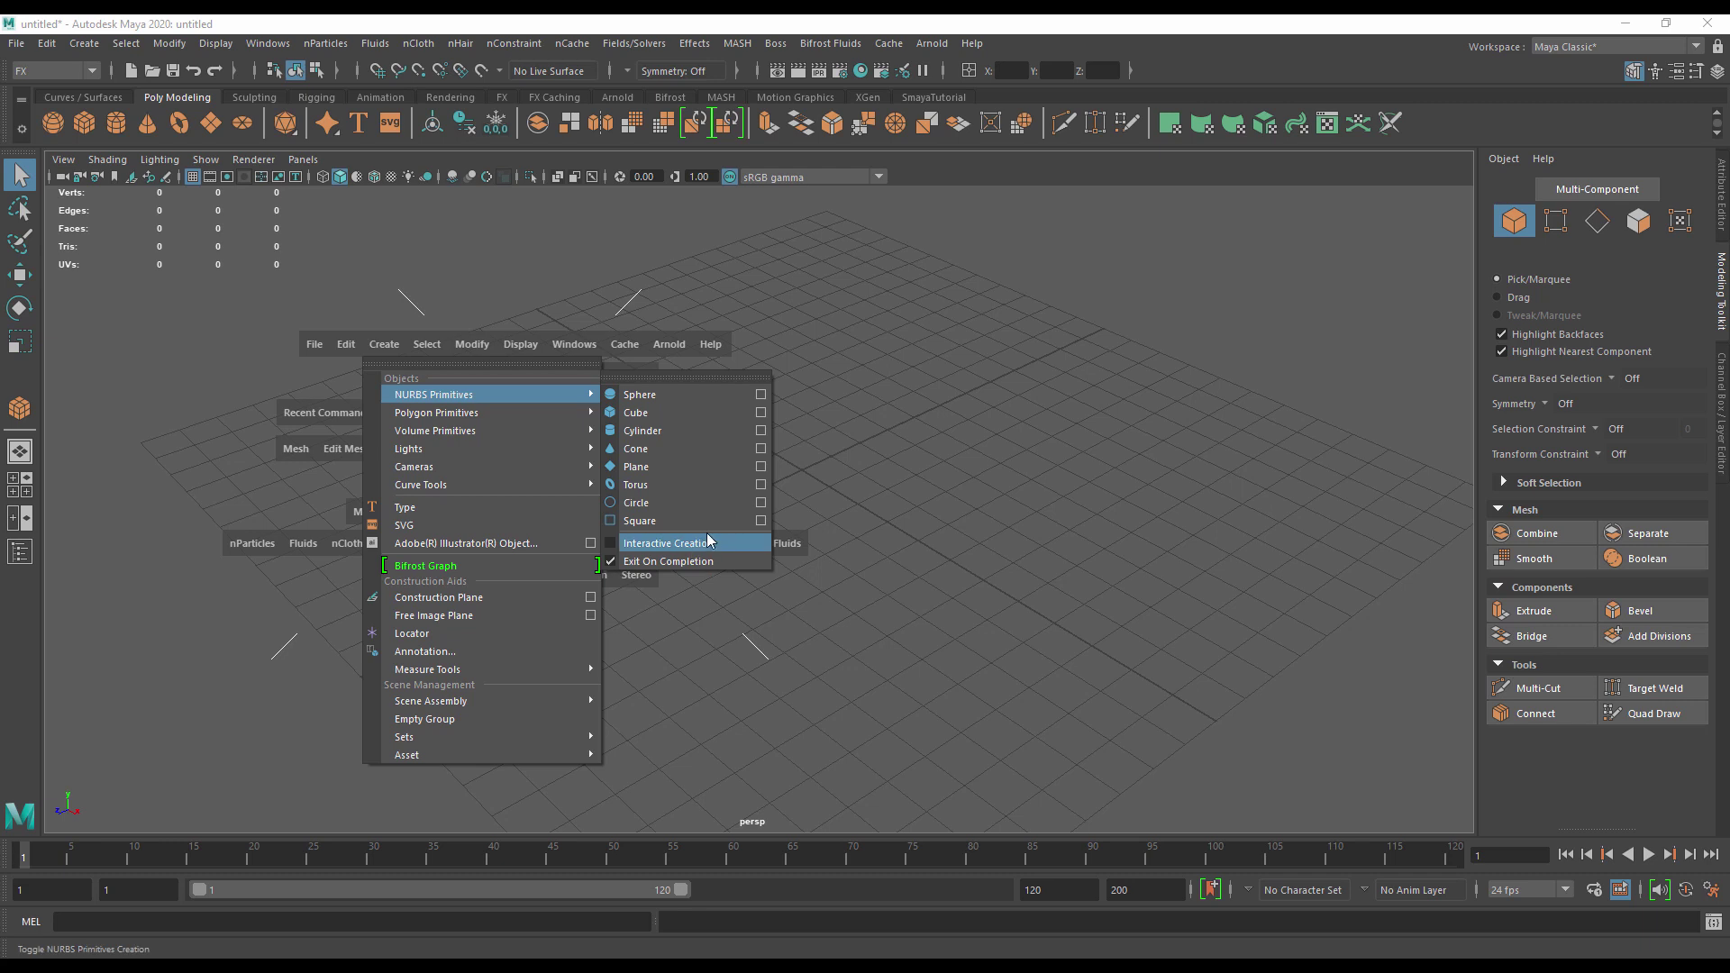
mouse_move(475, 420)
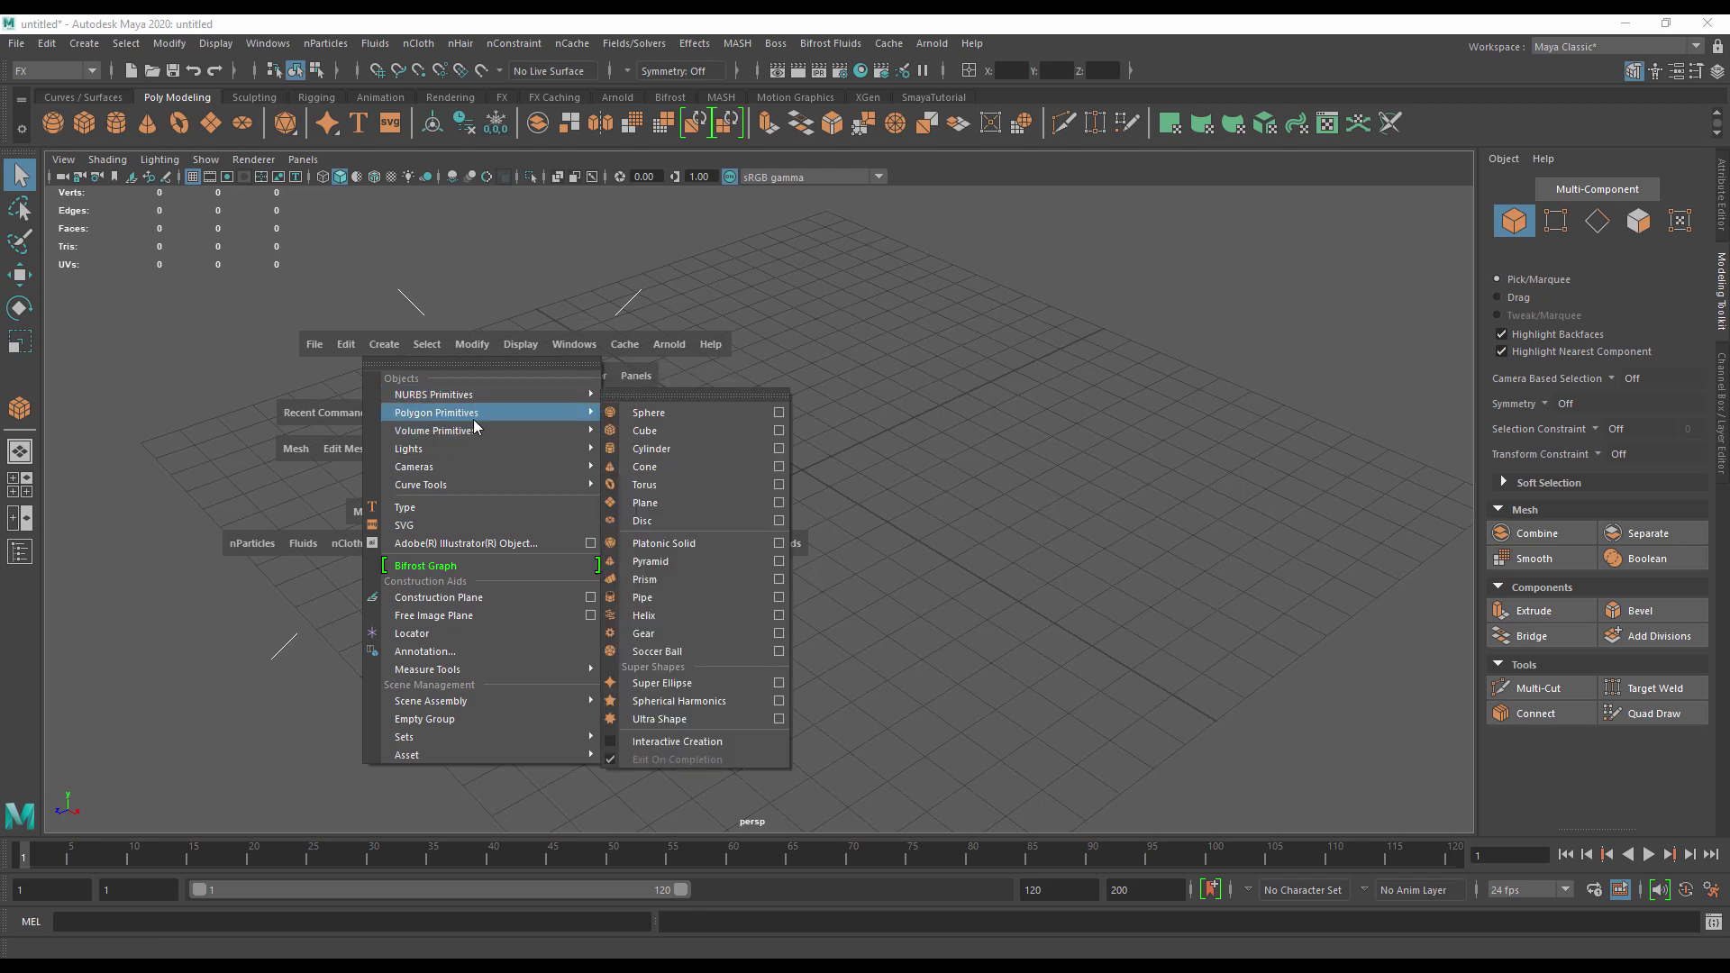
Create a default 1×1×1 pCube1, show its polyCube1 channels, and frame it
click(693, 430)
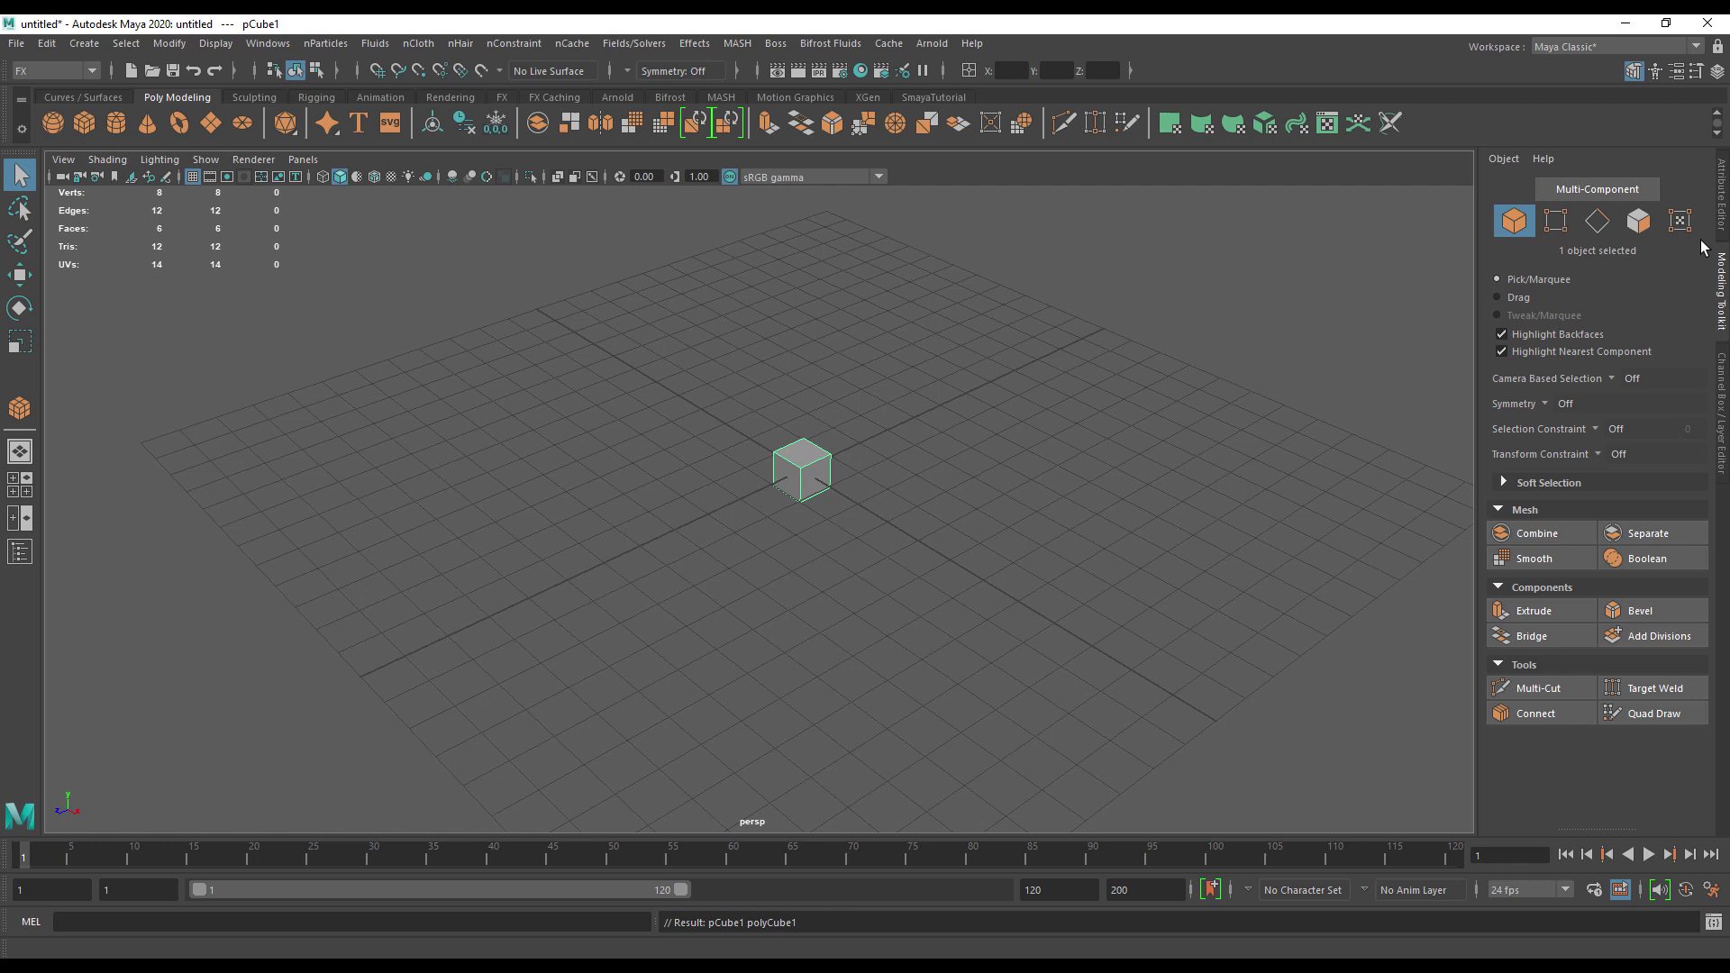
click(1723, 361)
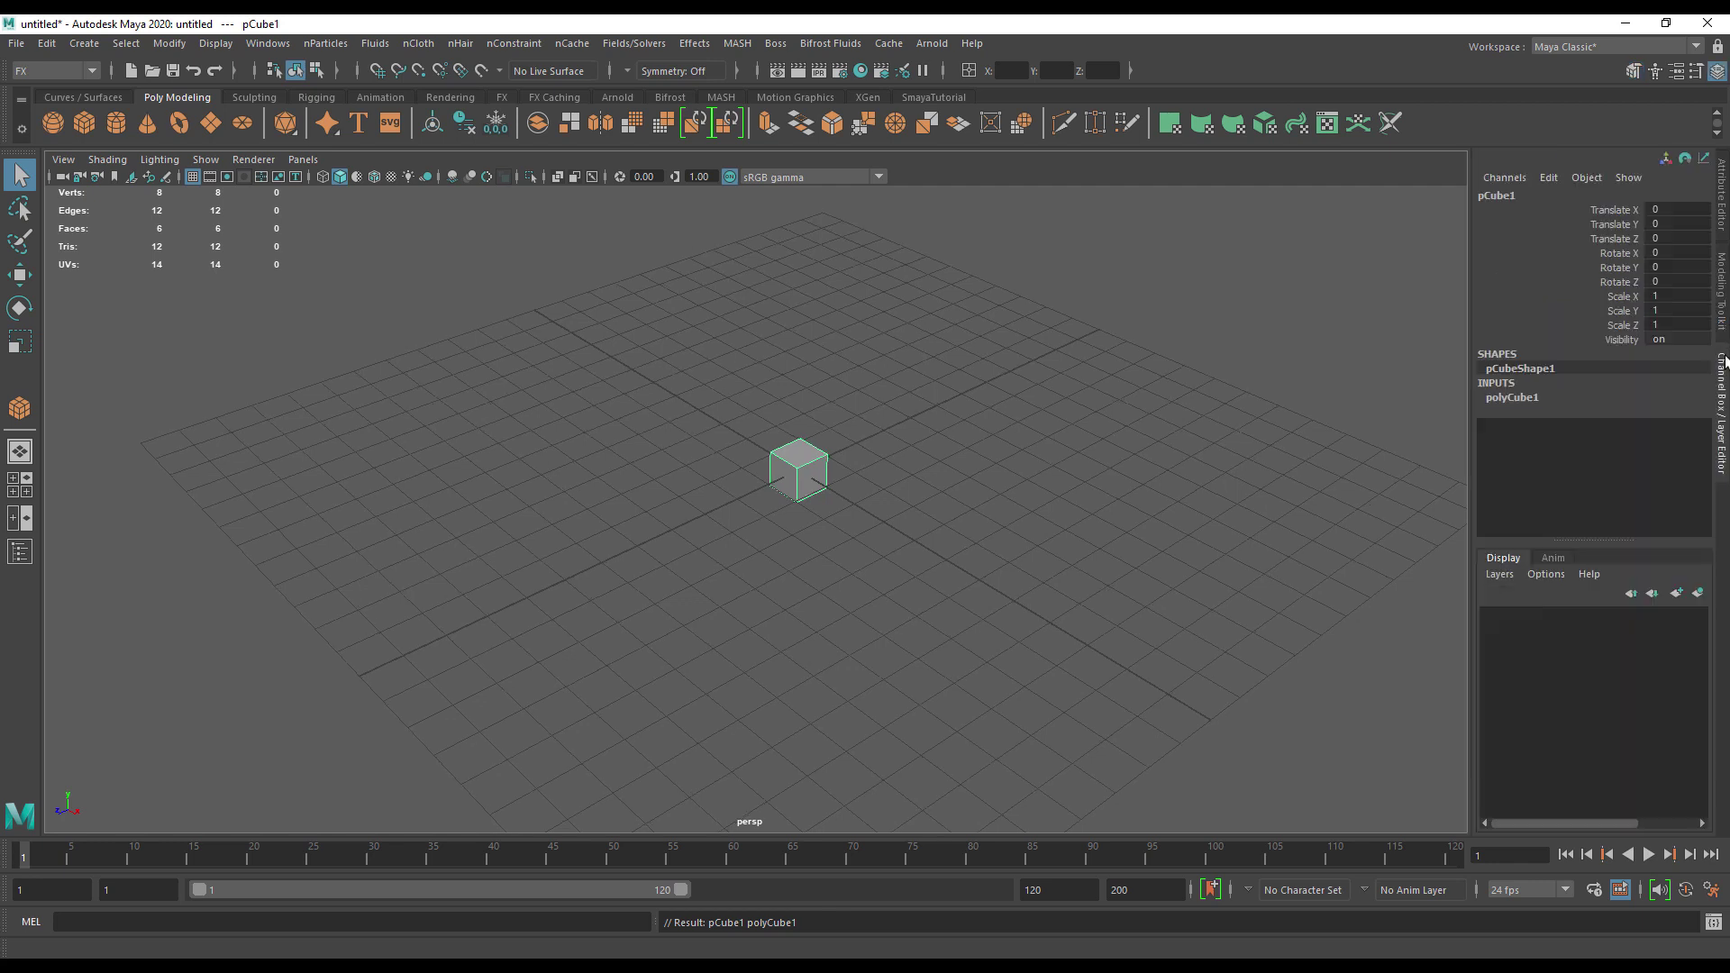
click(1512, 397)
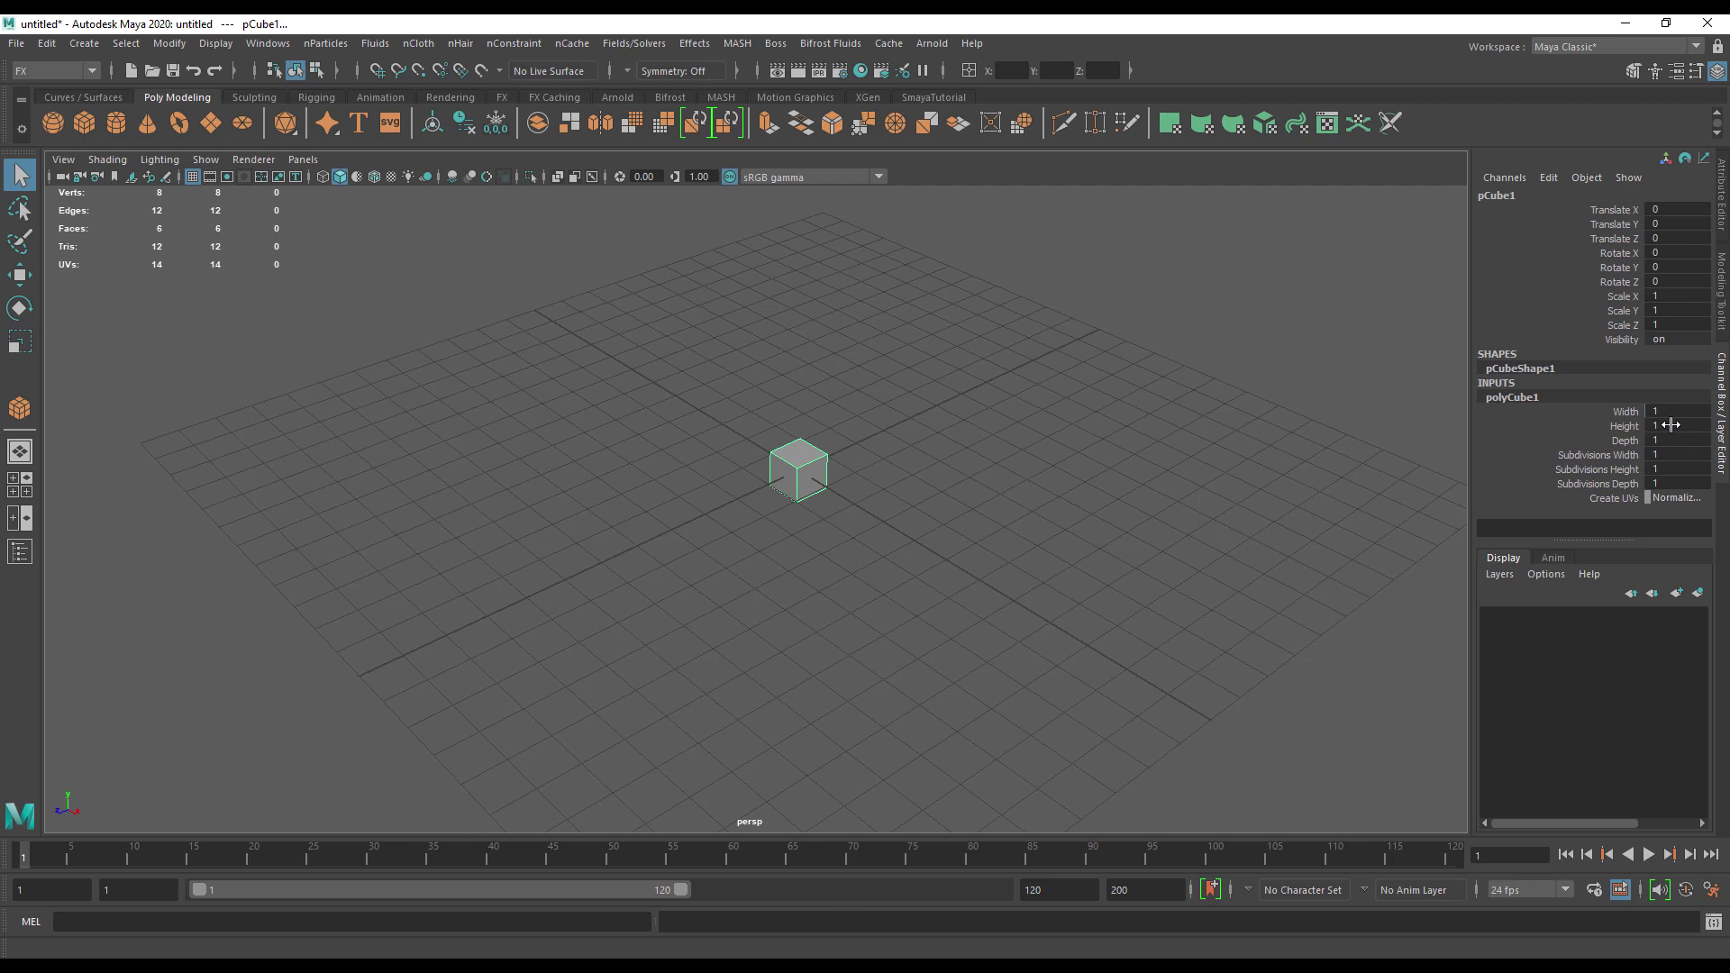
scroll(600, 502, up, 3)
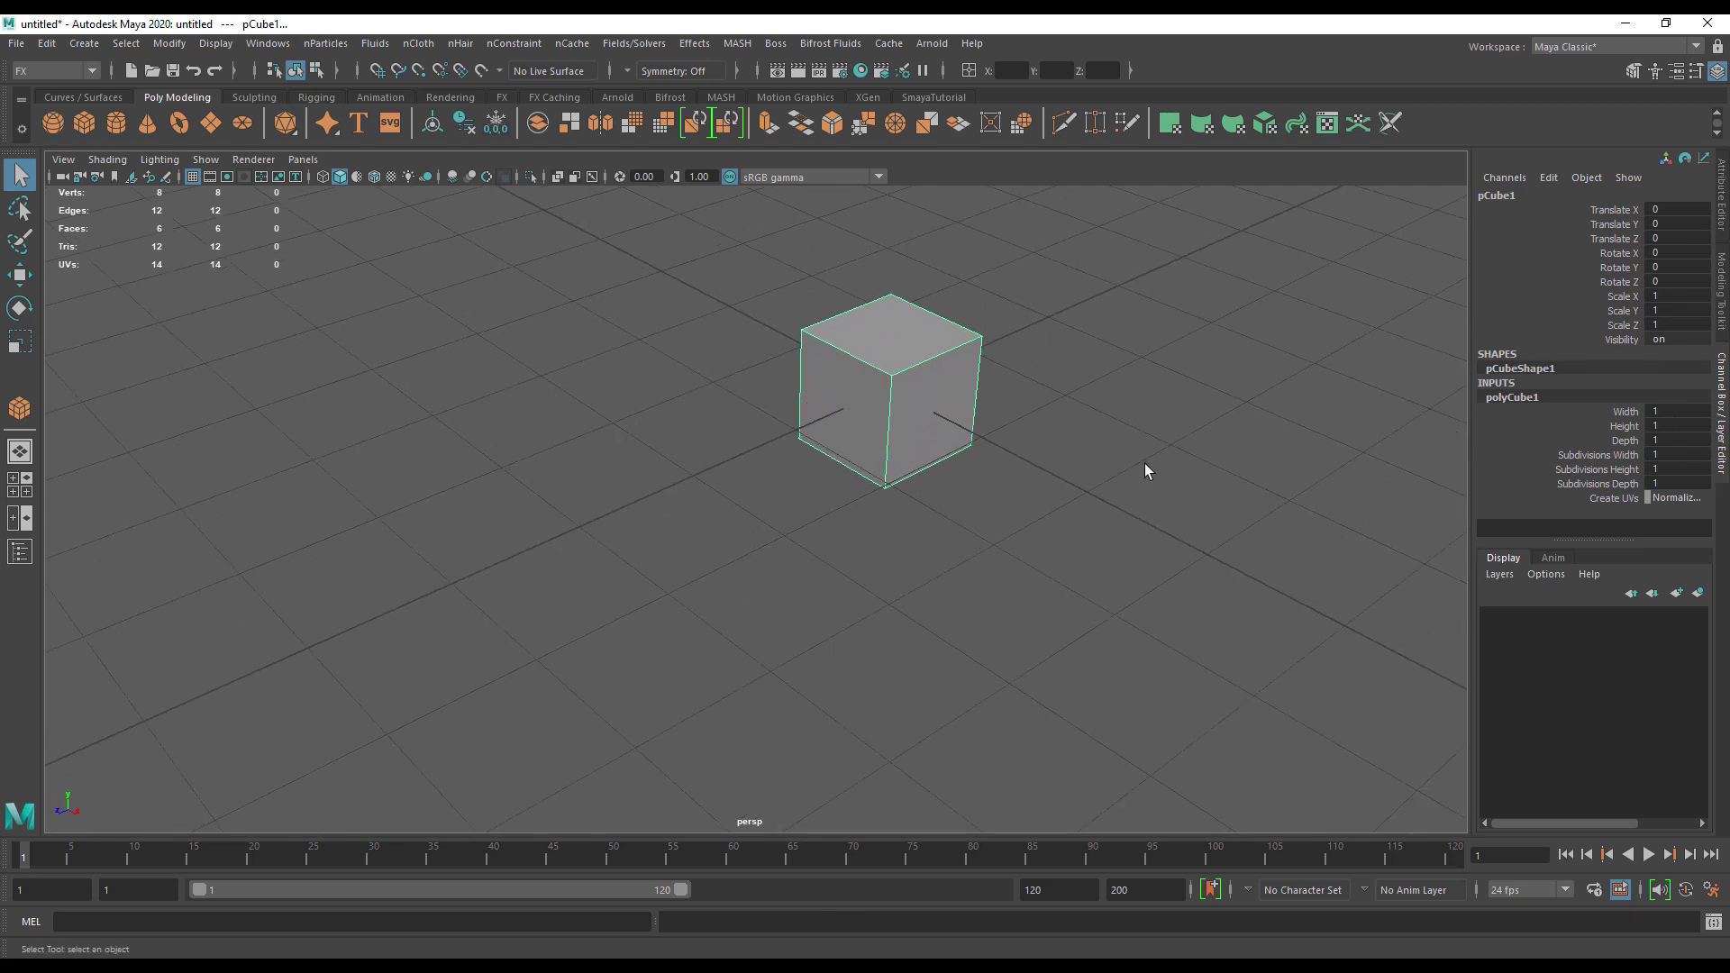
key(f)
alt+drag(771, 483, 813, 365)
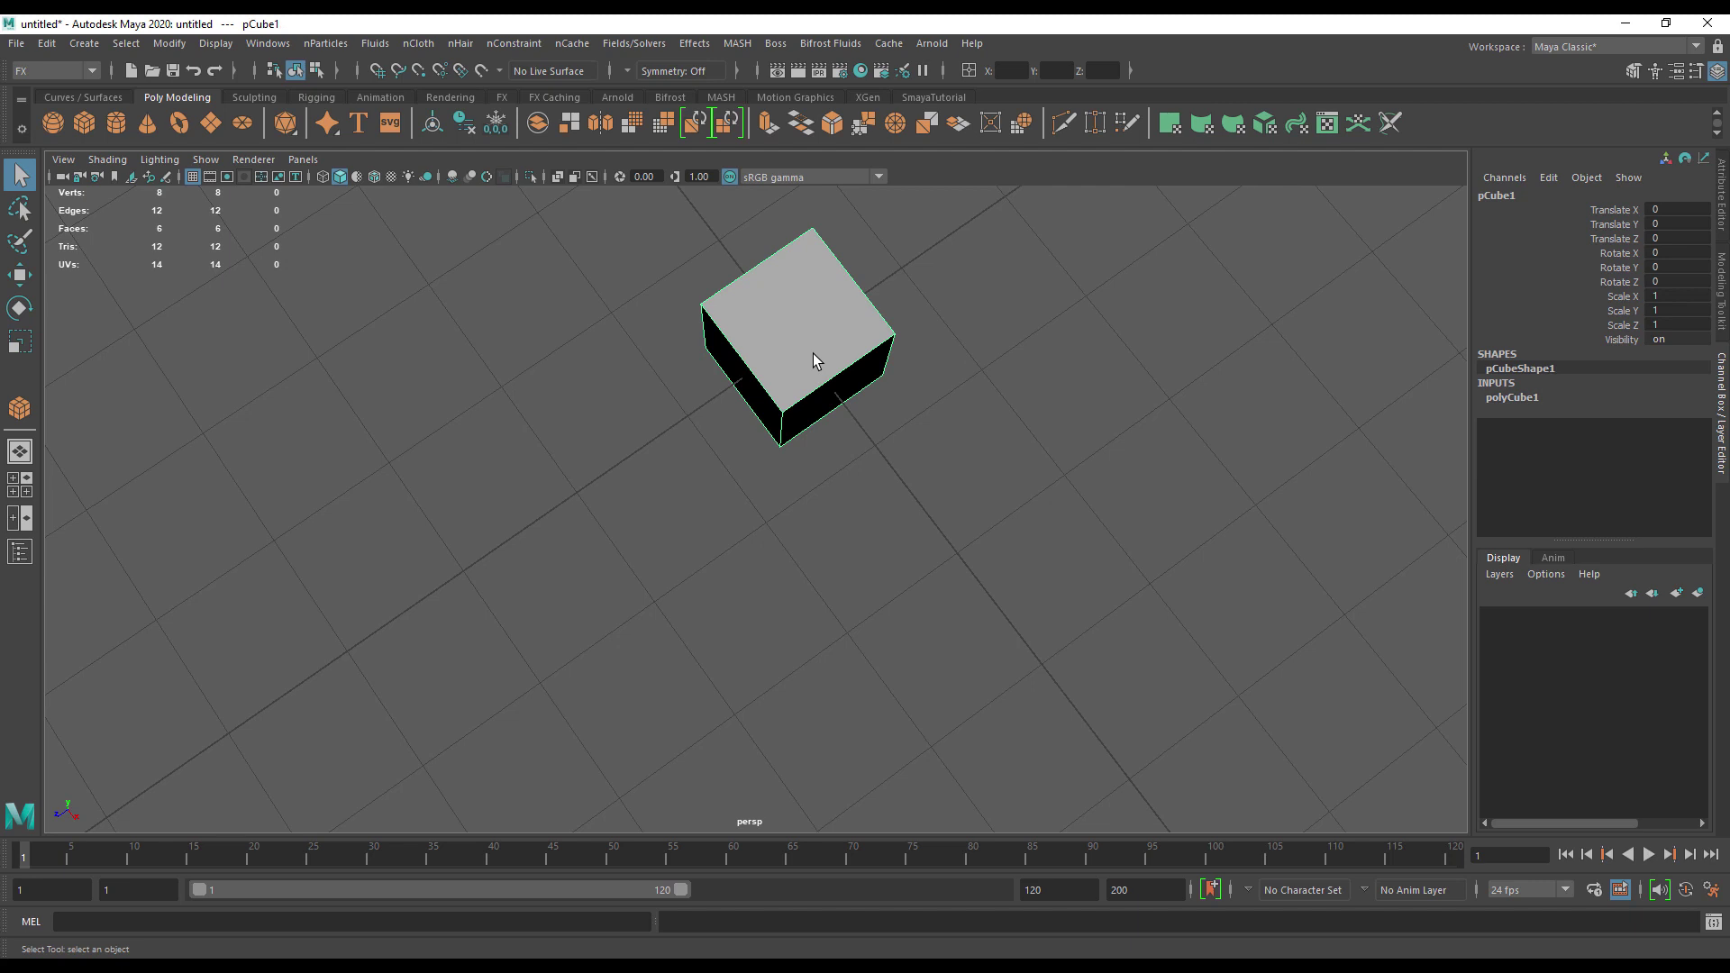
With the Move tool, slide the cube along X and Z, refining it in the four-view top view
key(w)
drag(847, 406, 882, 453)
drag(759, 435, 796, 321)
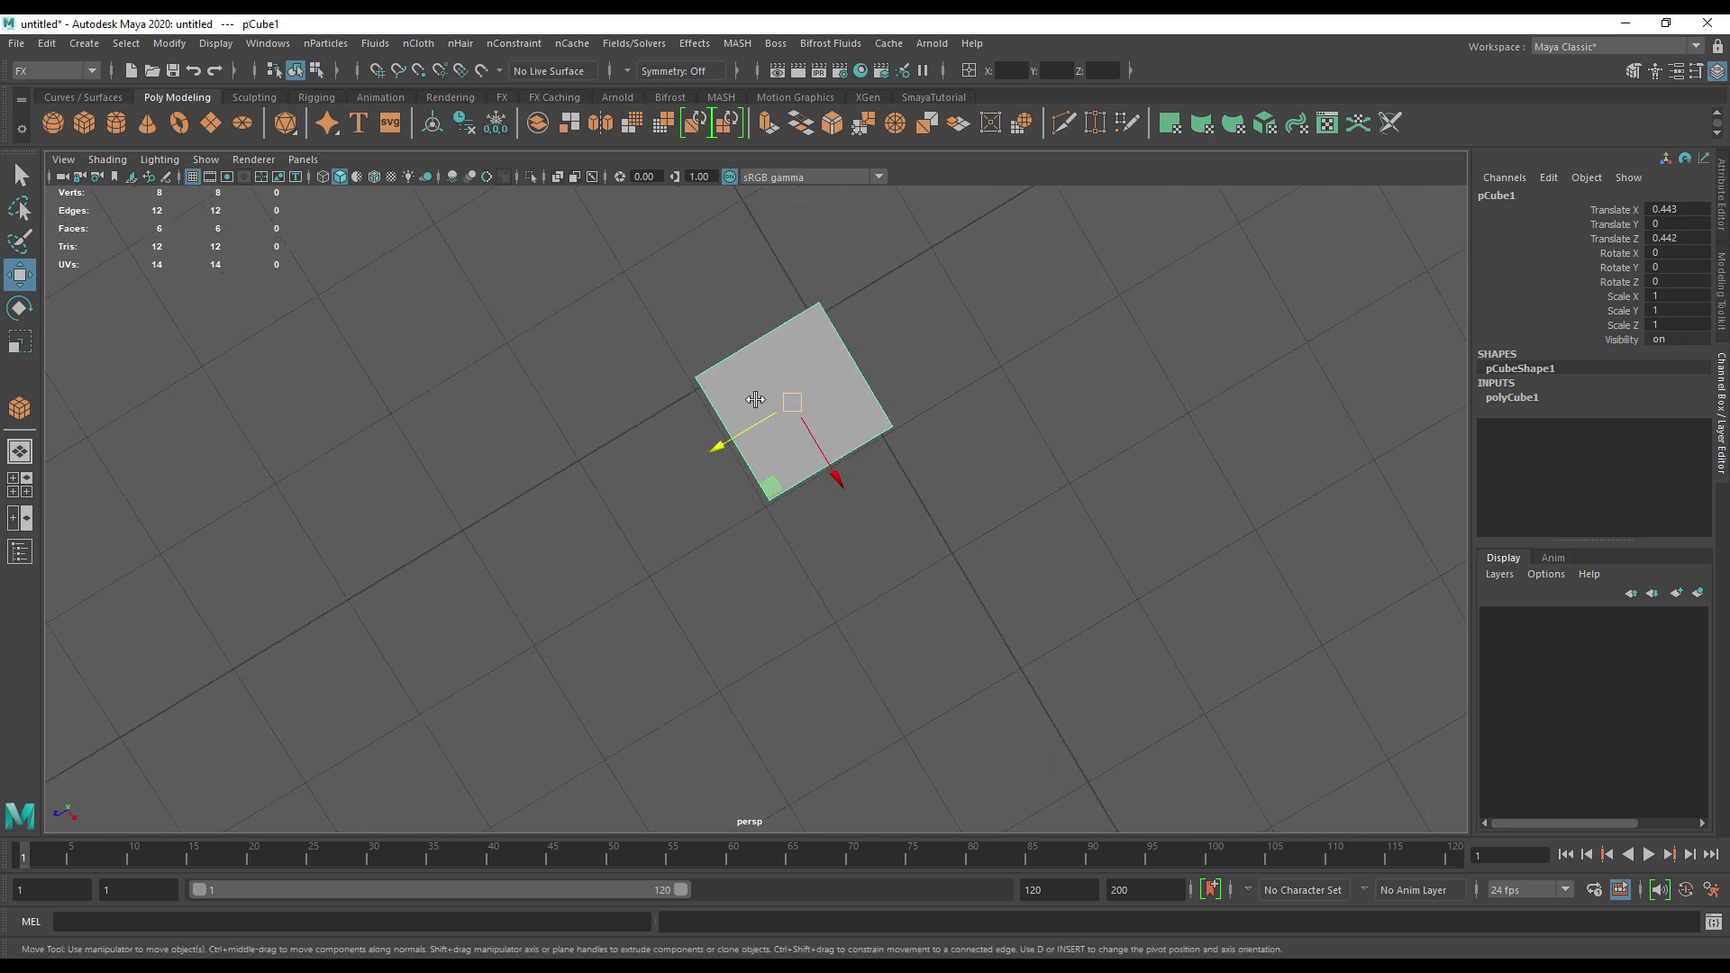
key(space)
key(space)
alt+middle_drag(483, 386, 277, 179)
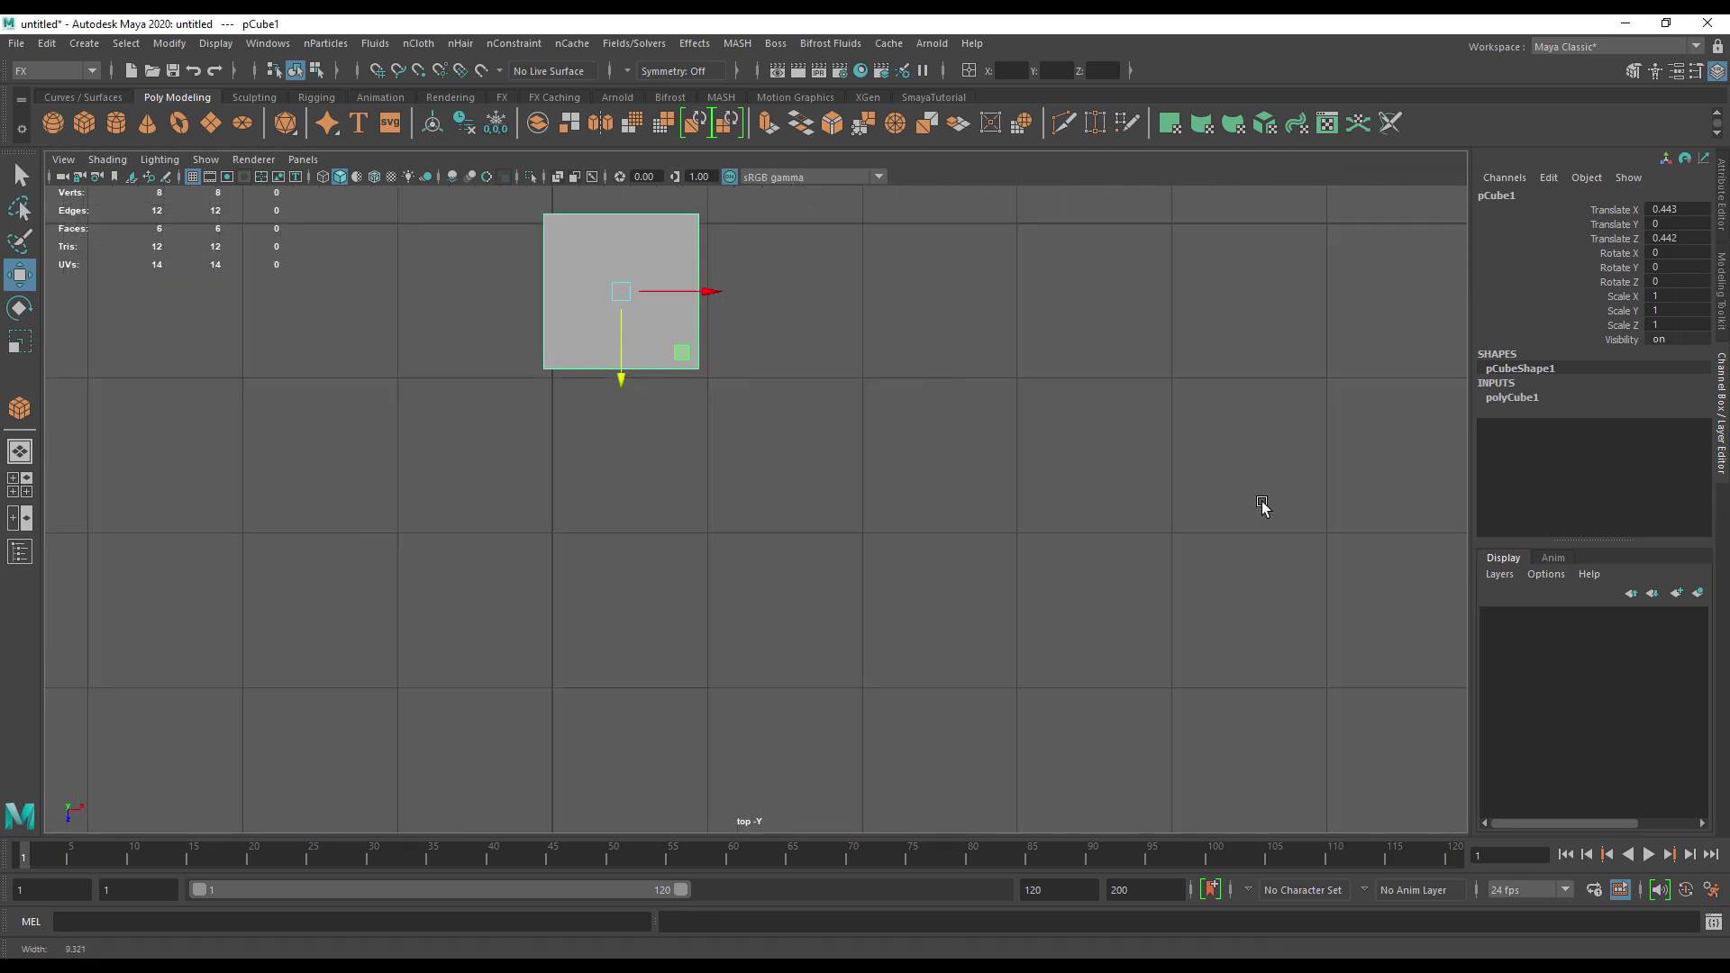
scroll(757, 484, up, 1)
alt+middle_drag(625, 338, 695, 456)
drag(676, 462, 676, 471)
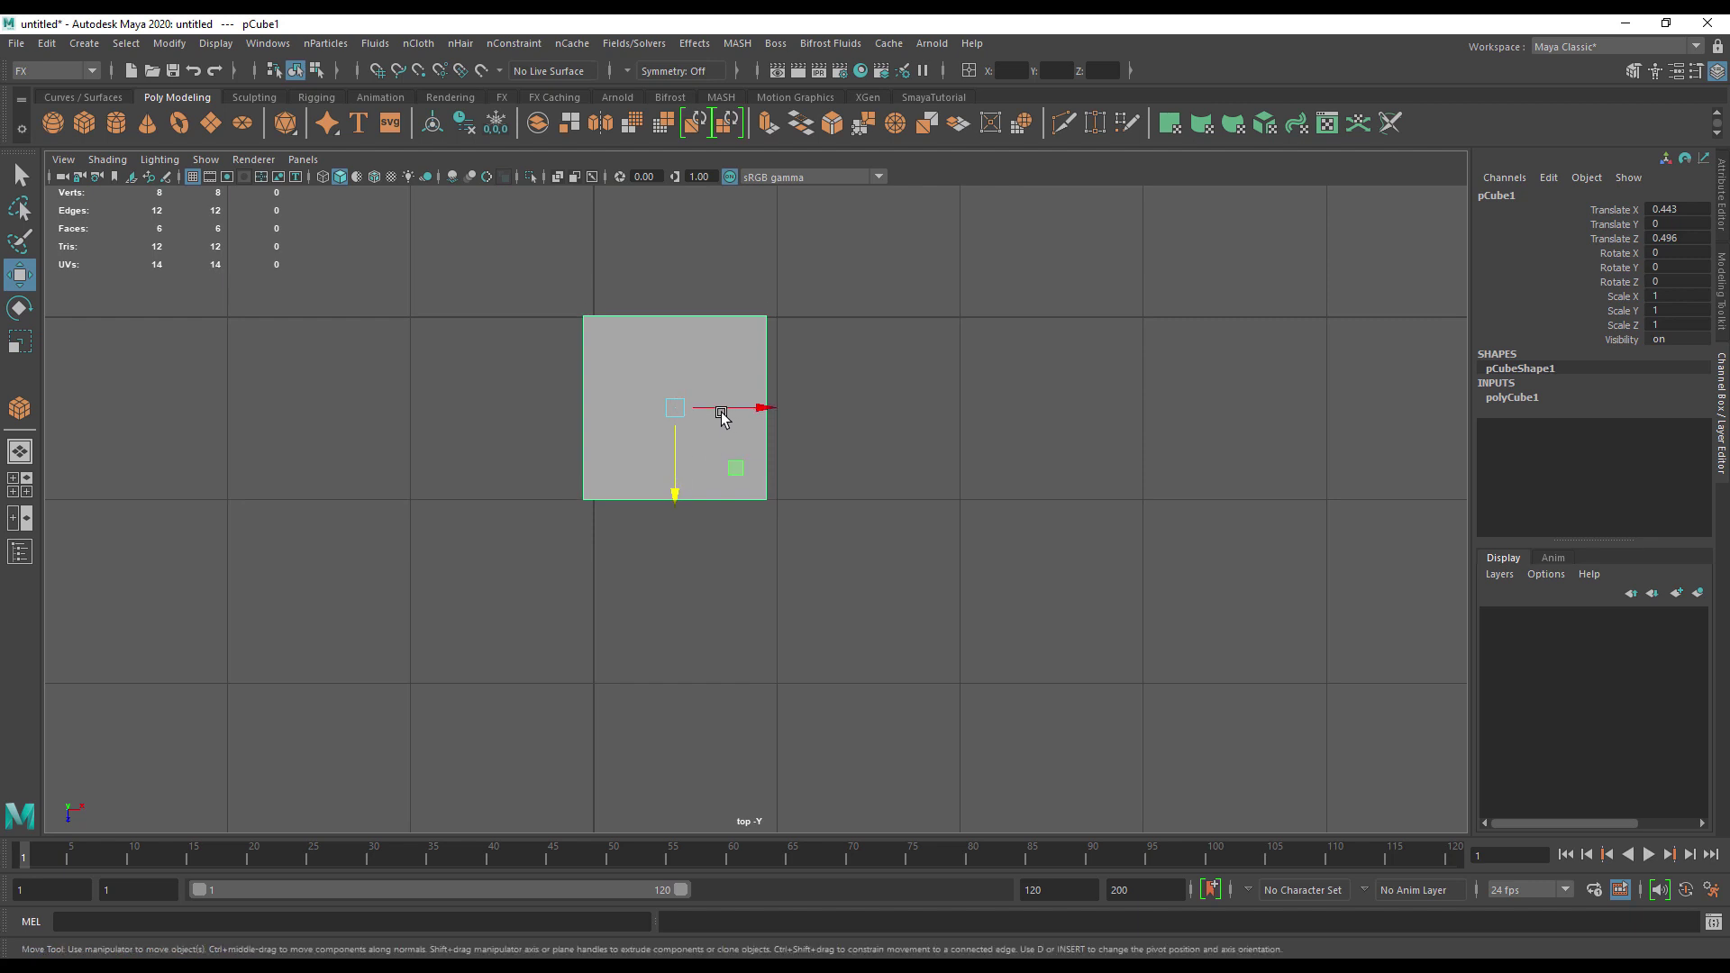
drag(721, 413, 734, 413)
Fine-tune the cube's Z and X position in the top view, then maximise the perspective view
key(space)
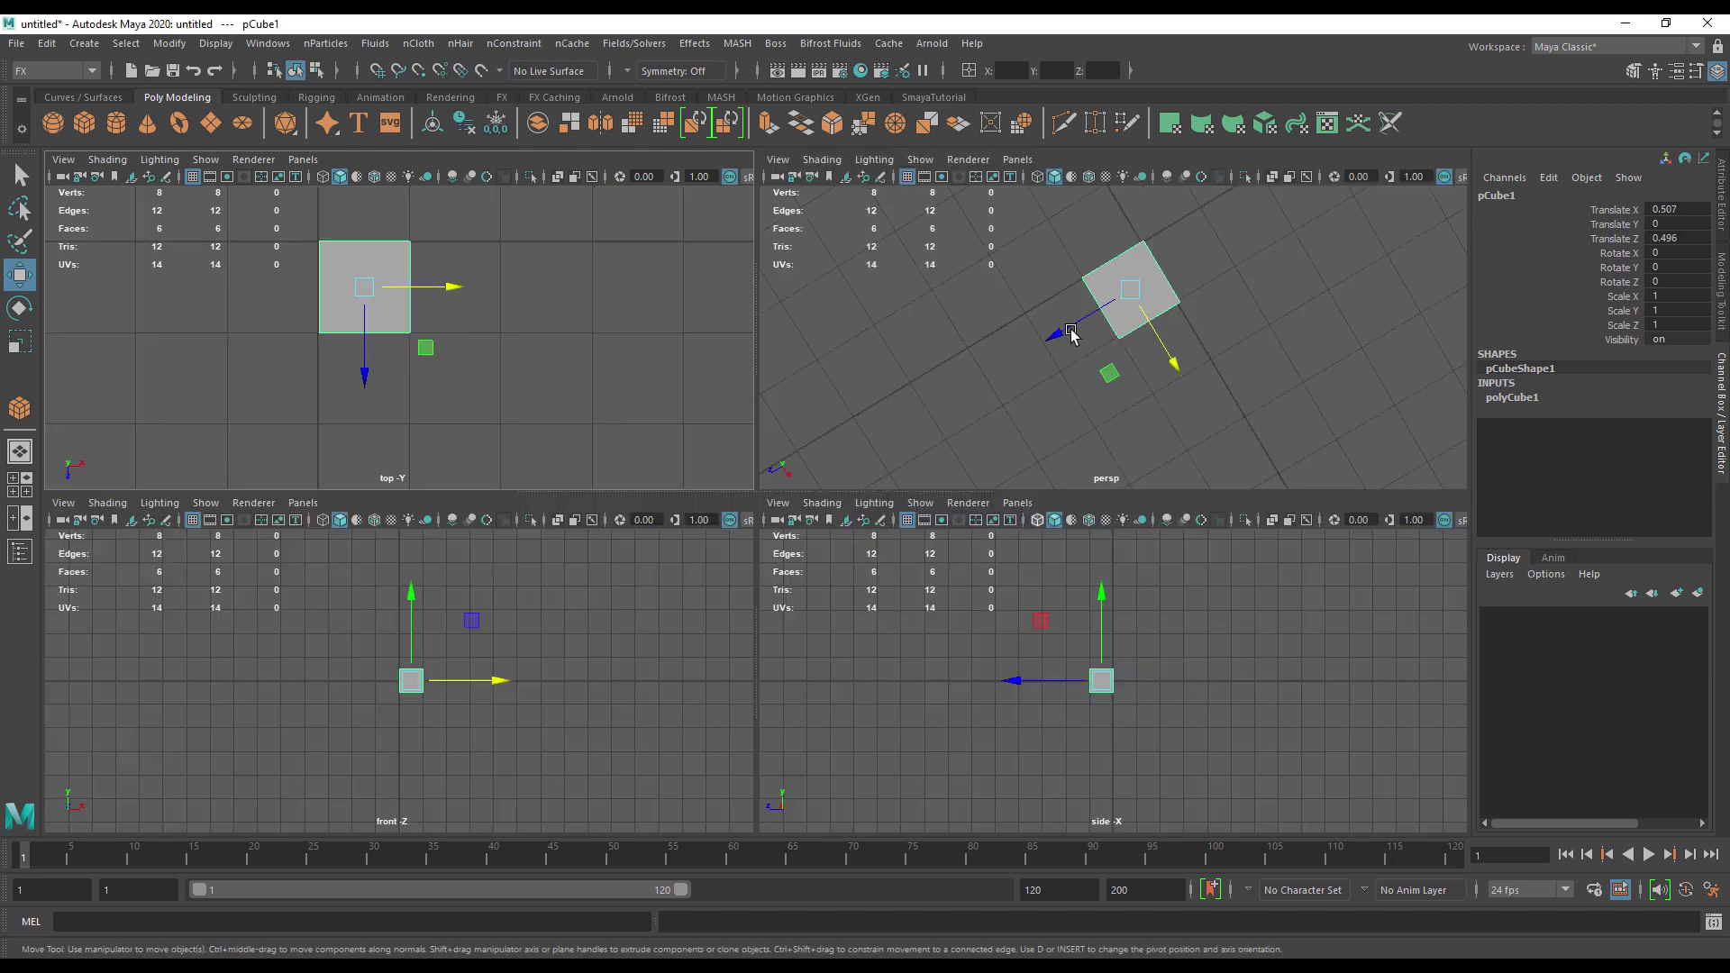
alt+drag(1064, 348, 1138, 386)
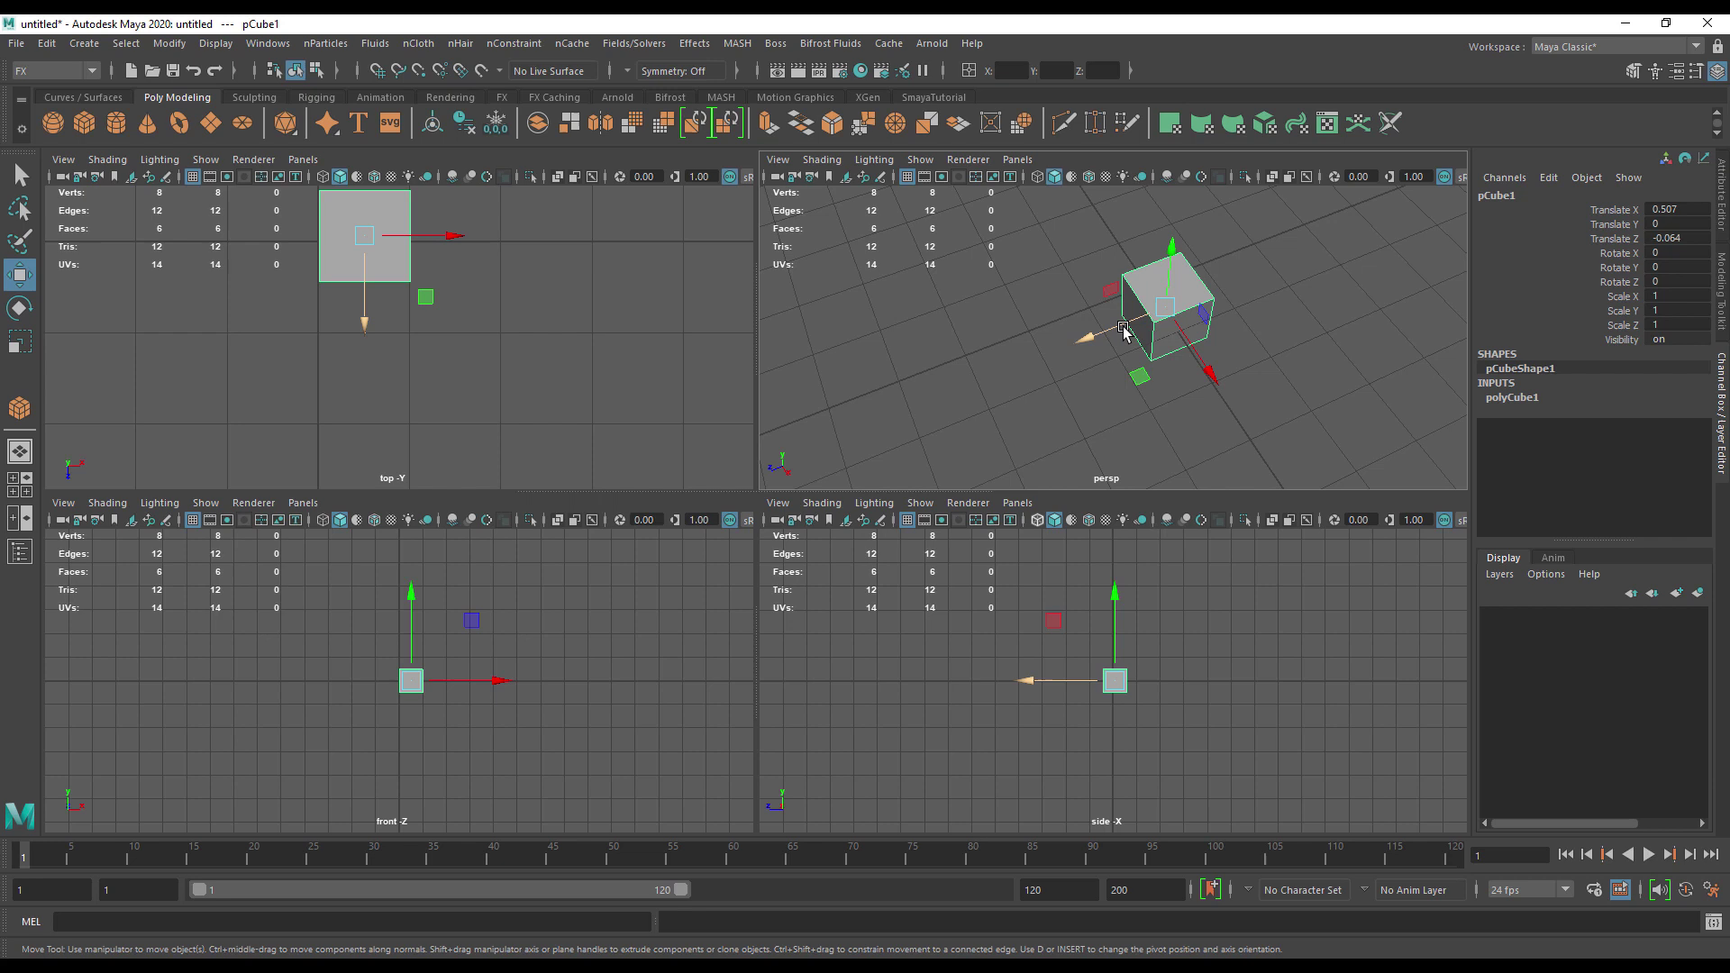
alt+middle_drag(433, 288, 539, 363)
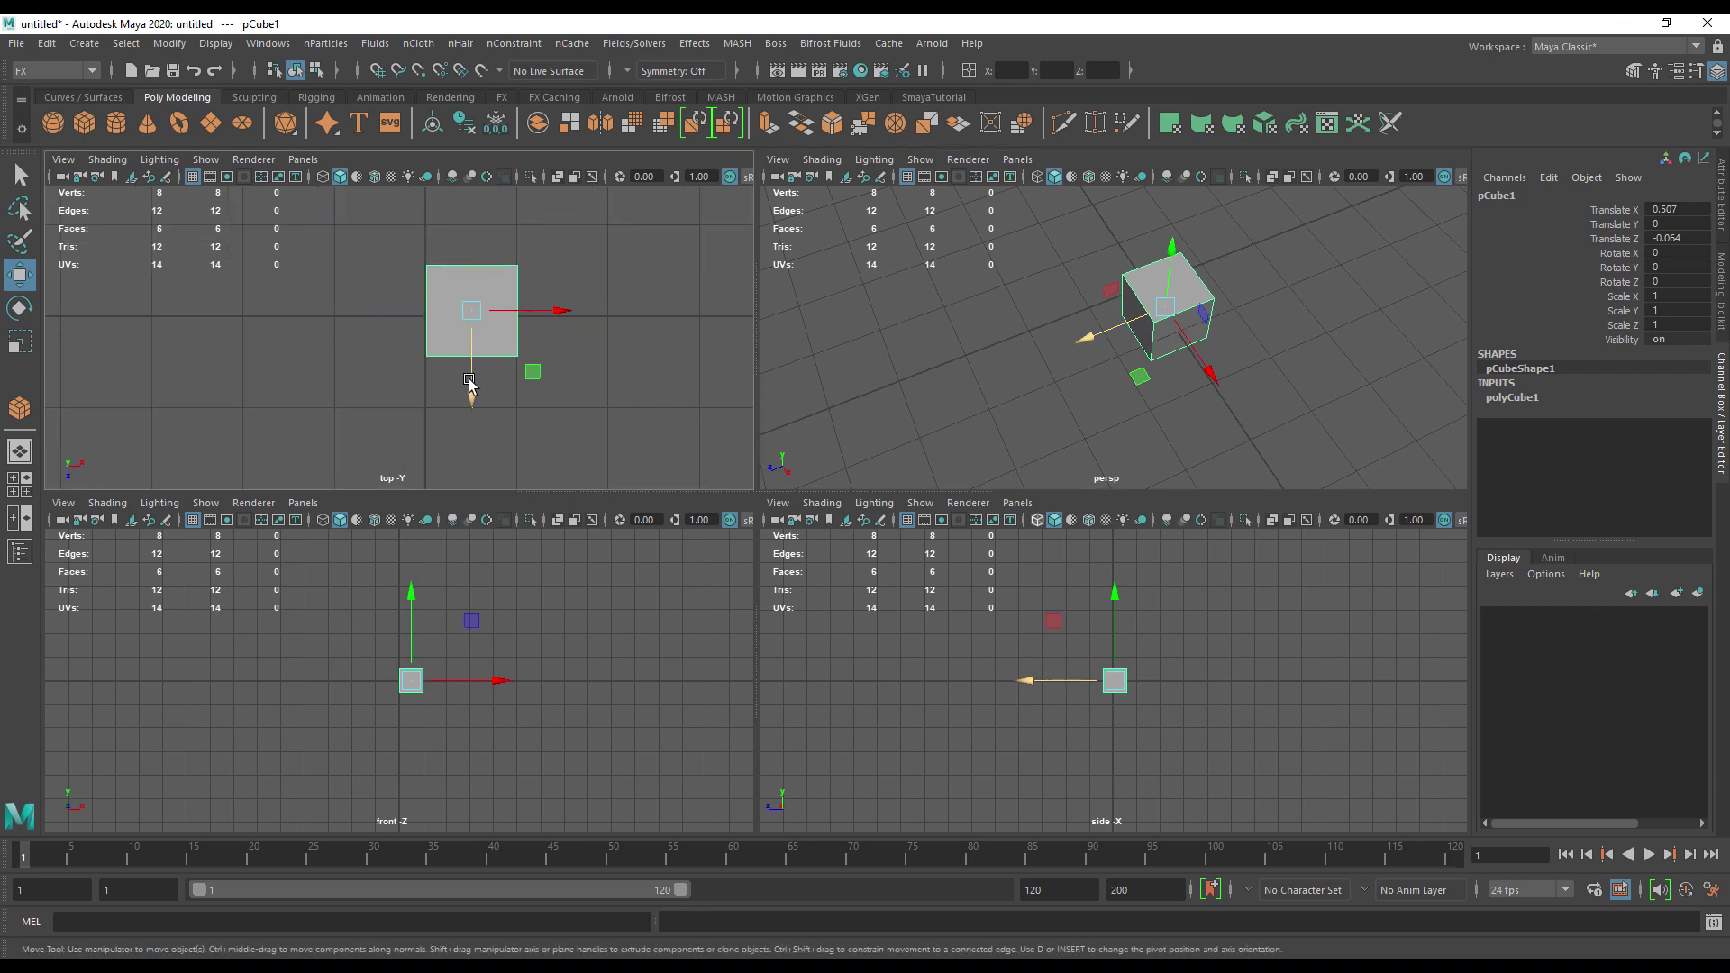
drag(473, 386, 475, 438)
drag(553, 367, 553, 360)
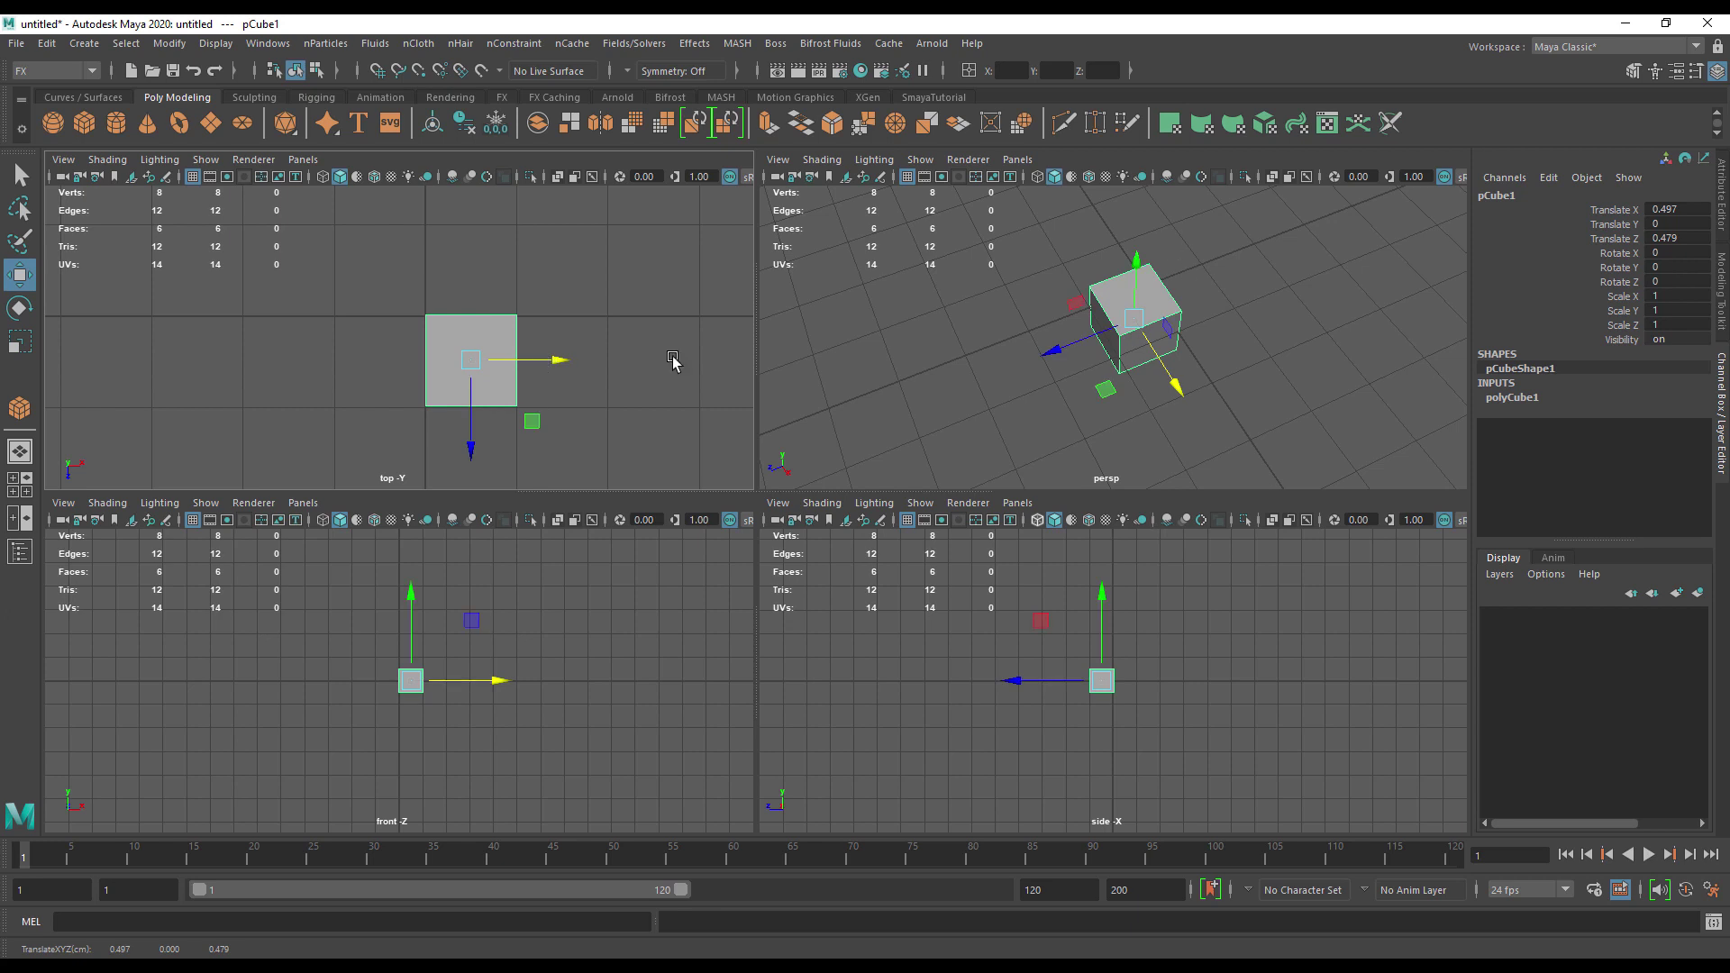
key(space)
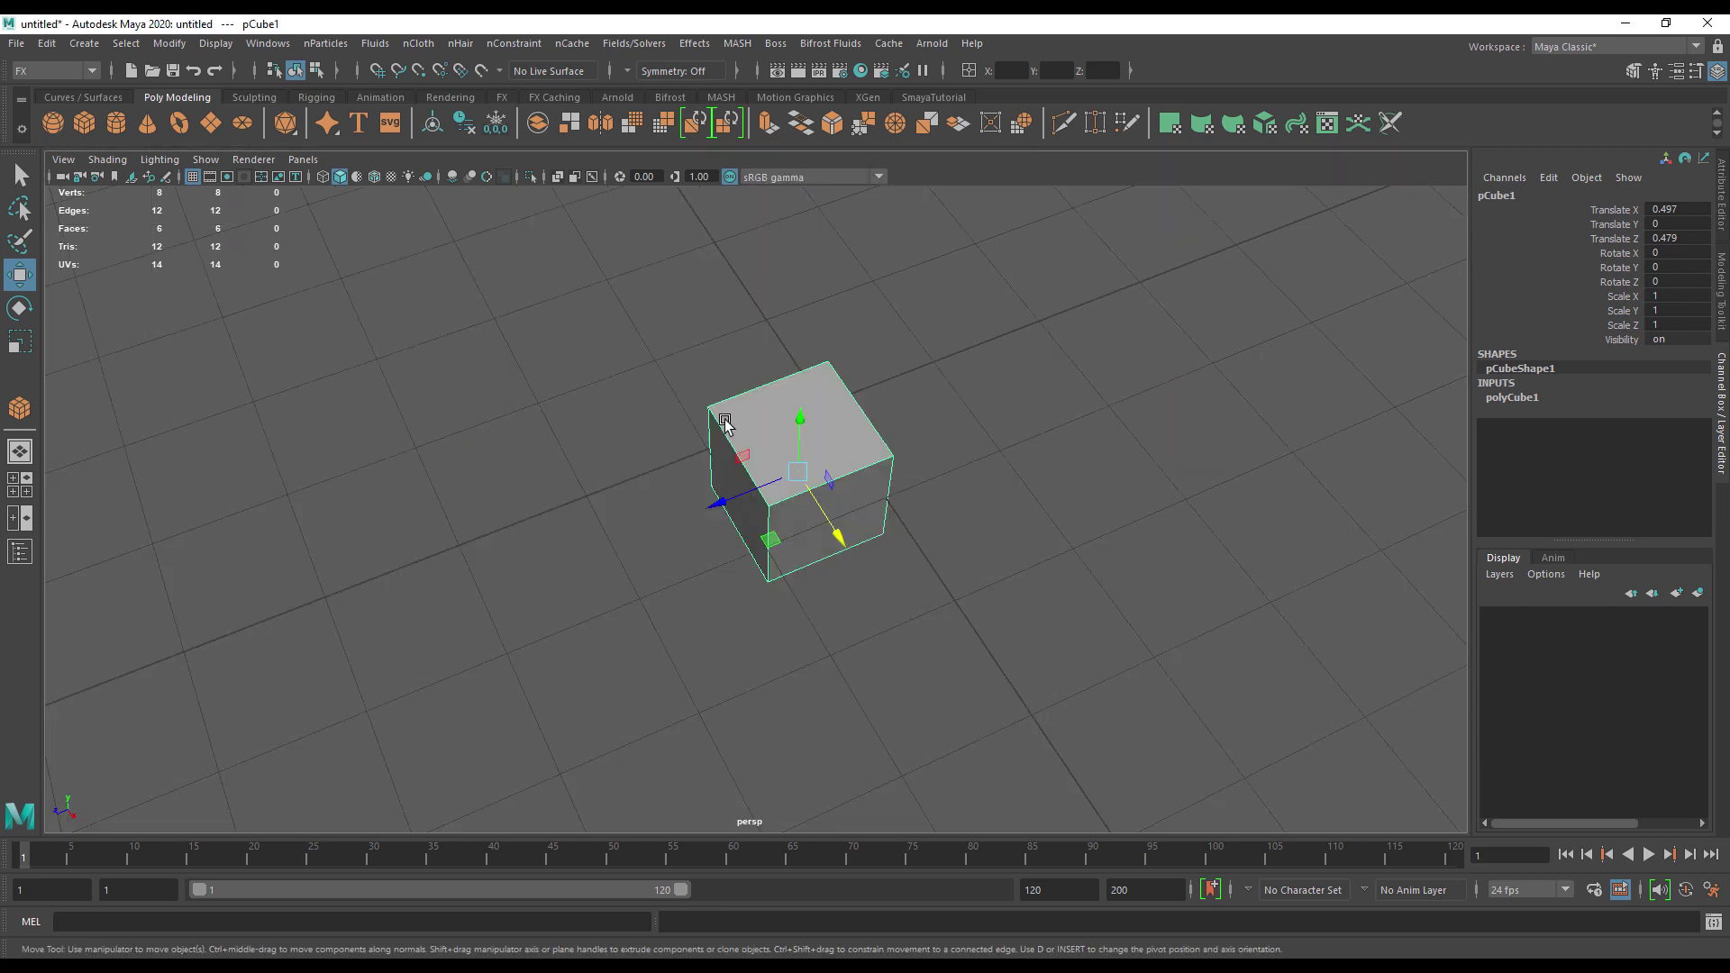
alt+drag(948, 322, 618, 404)
Slide the cube along Z, checking it from three-quarter and near-front angles
mouse_move(716, 434)
mouse_down()
mouse_move(679, 474)
mouse_move(705, 573)
mouse_move(687, 422)
mouse_move(712, 307)
mouse_move(715, 436)
mouse_move(684, 444)
mouse_up()
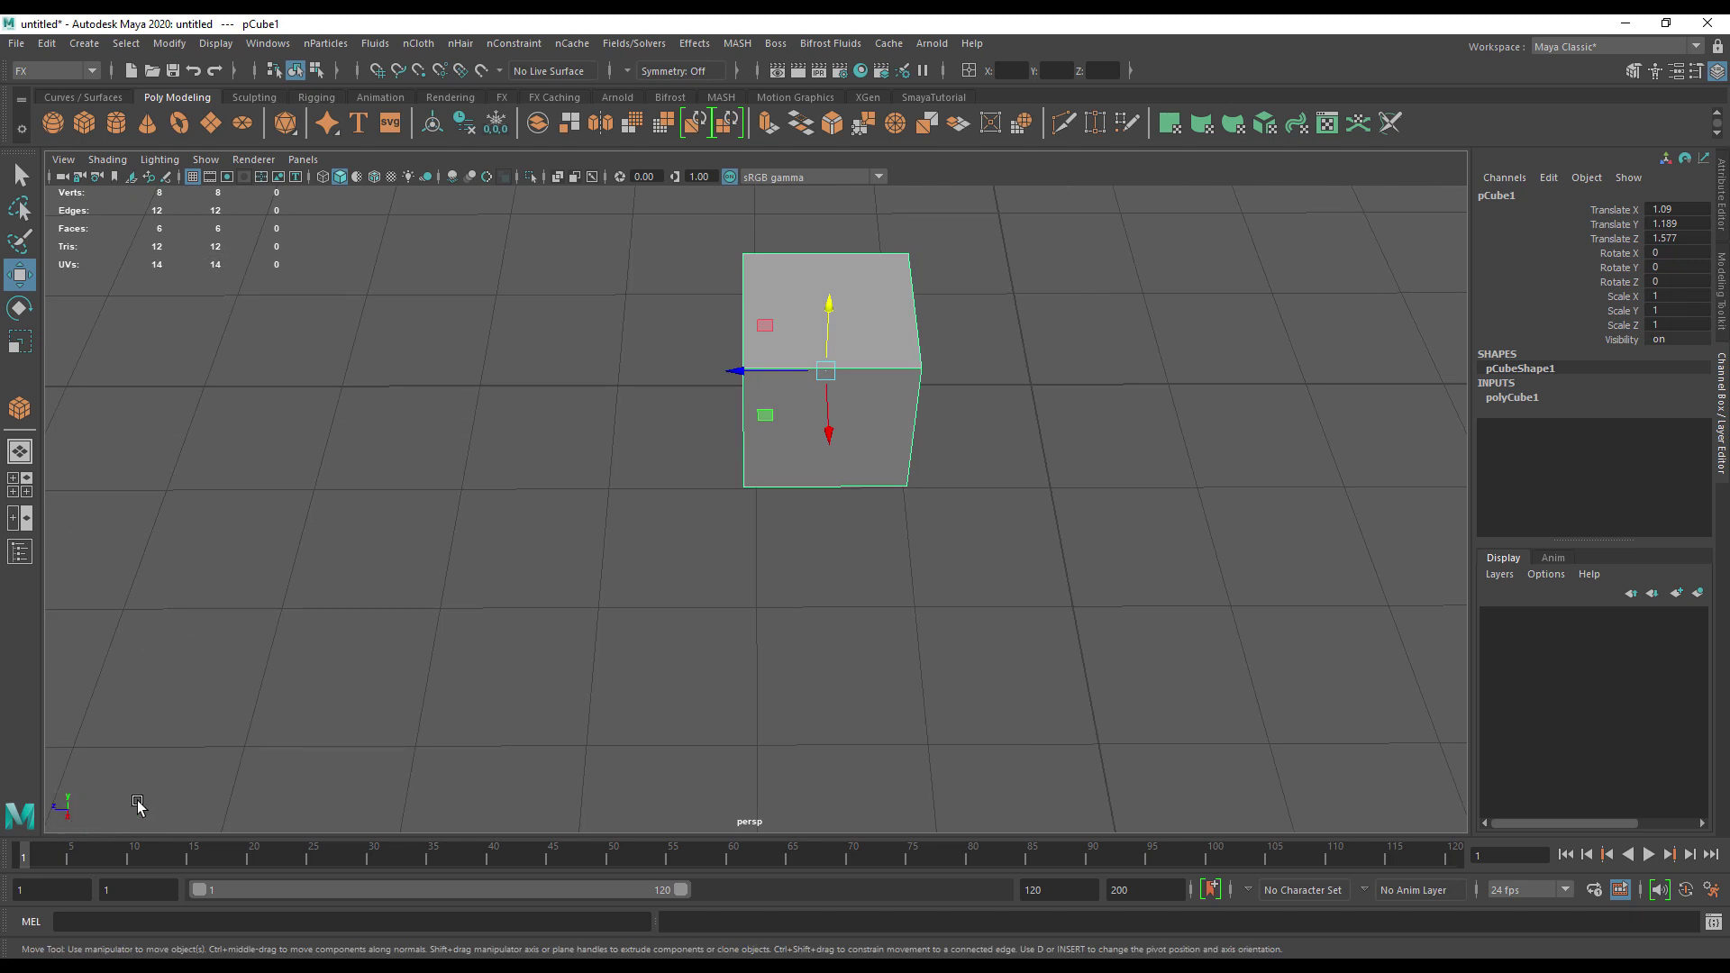
alt+drag(138, 805, 185, 803)
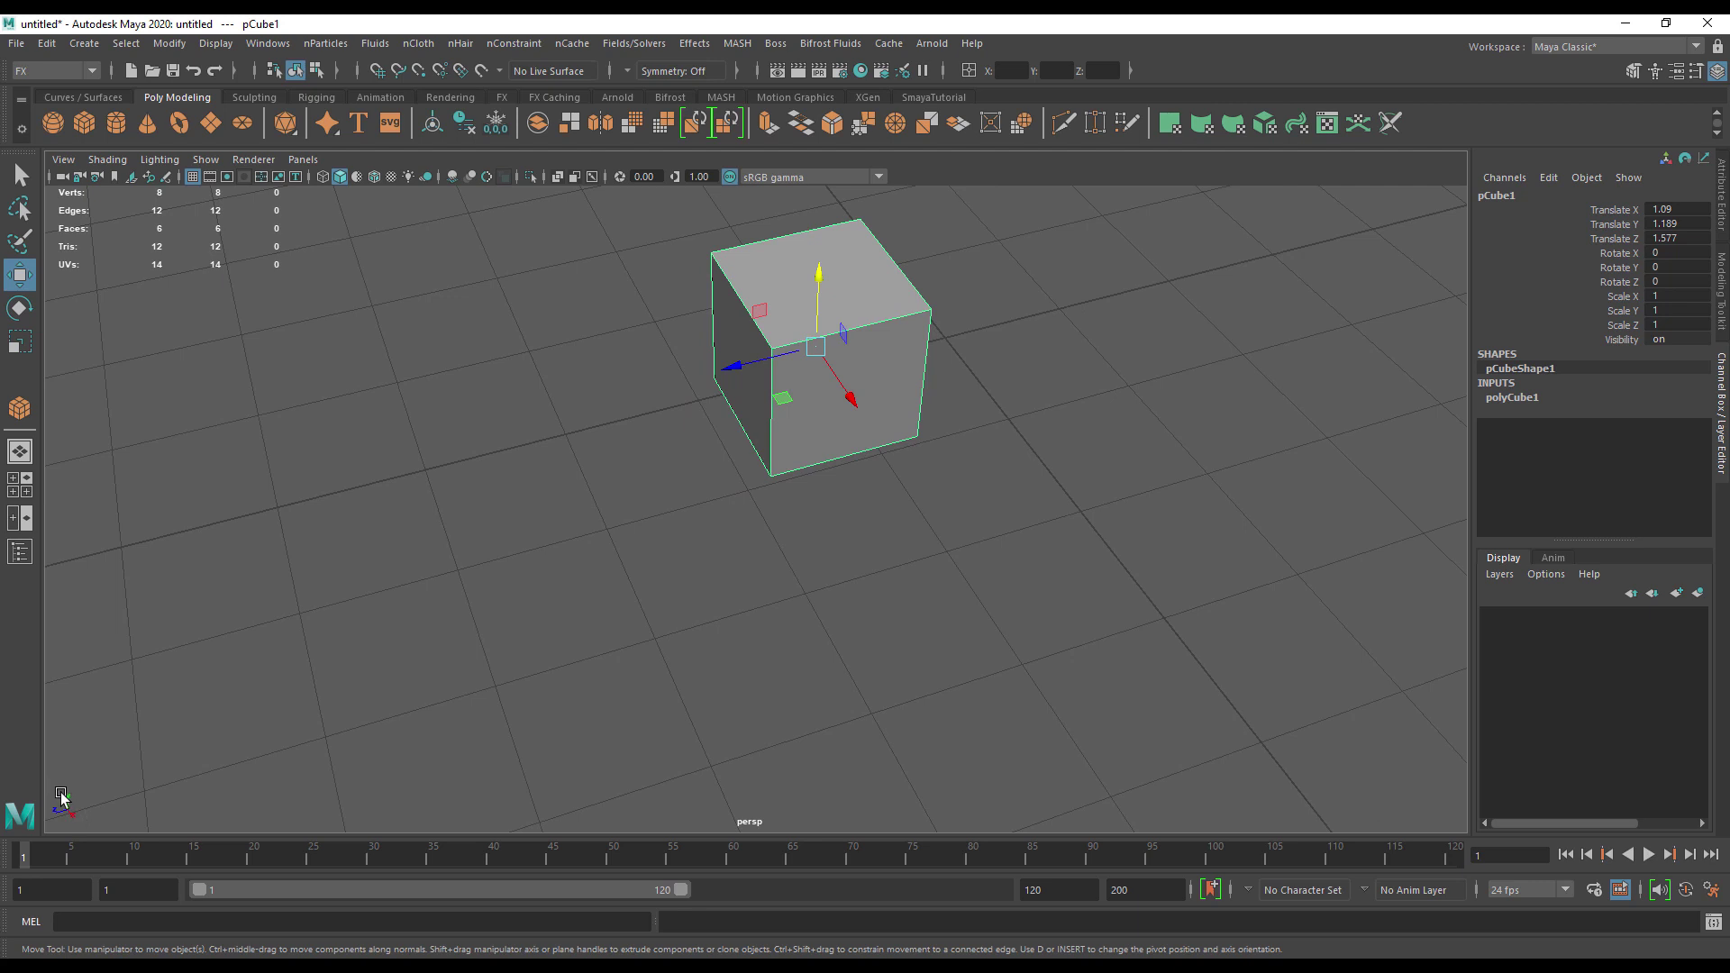
alt+drag(523, 680, 564, 649)
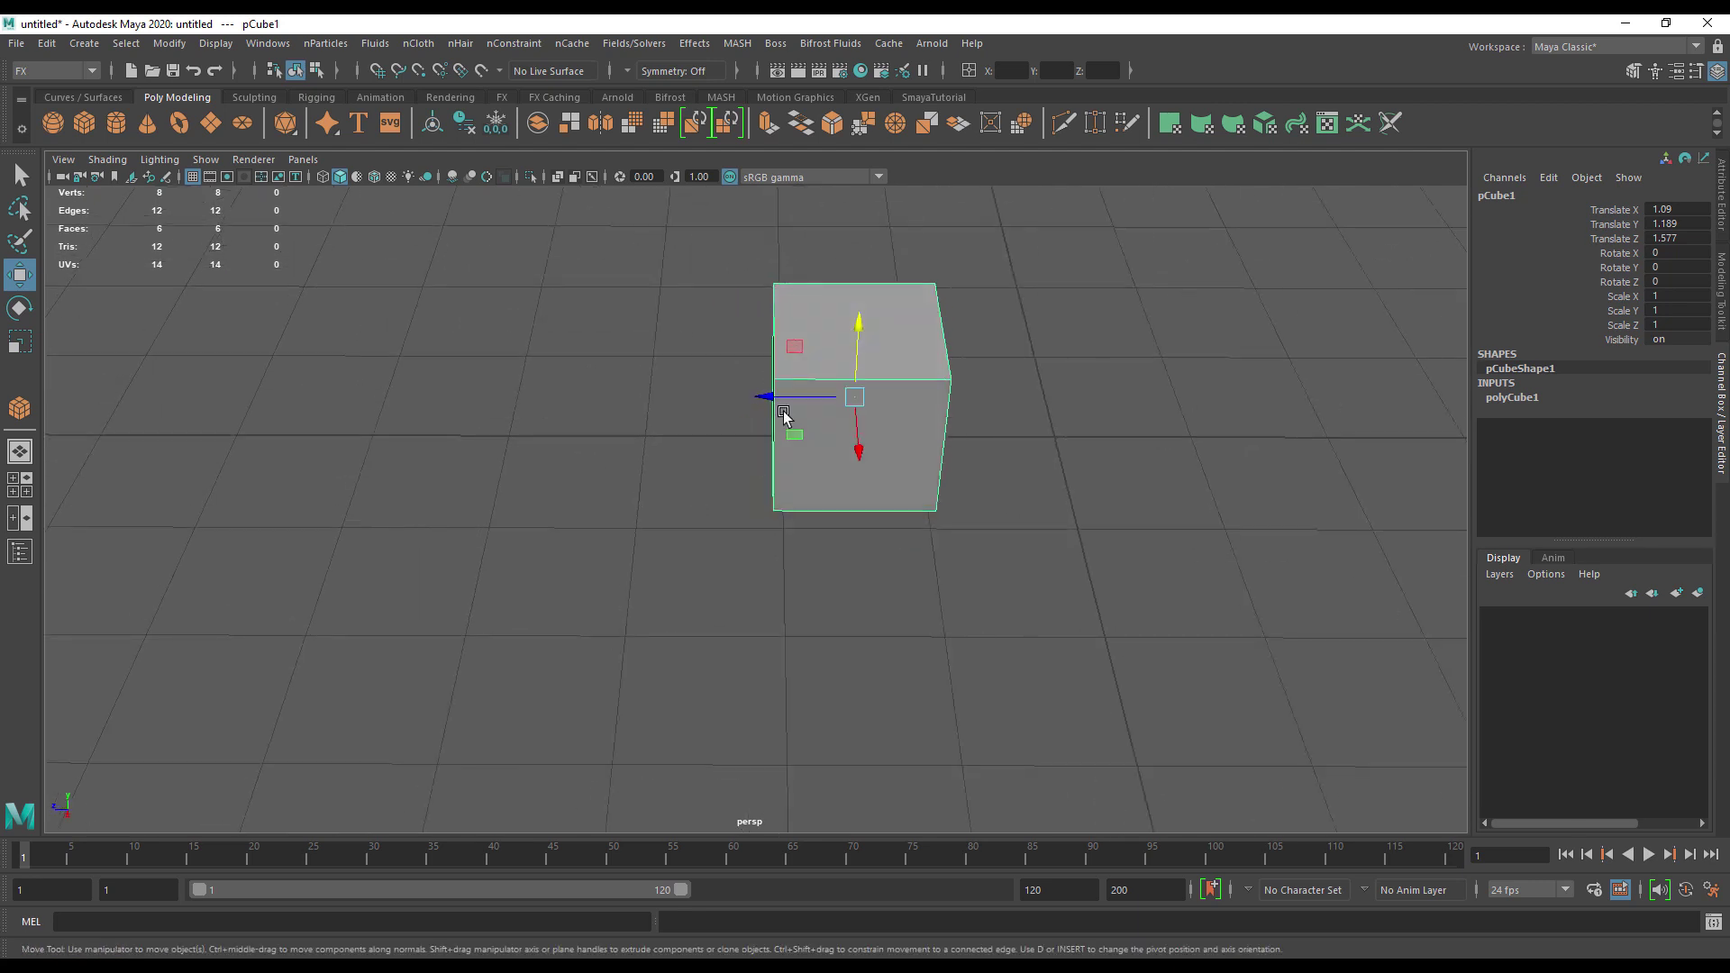
drag(774, 406, 968, 406)
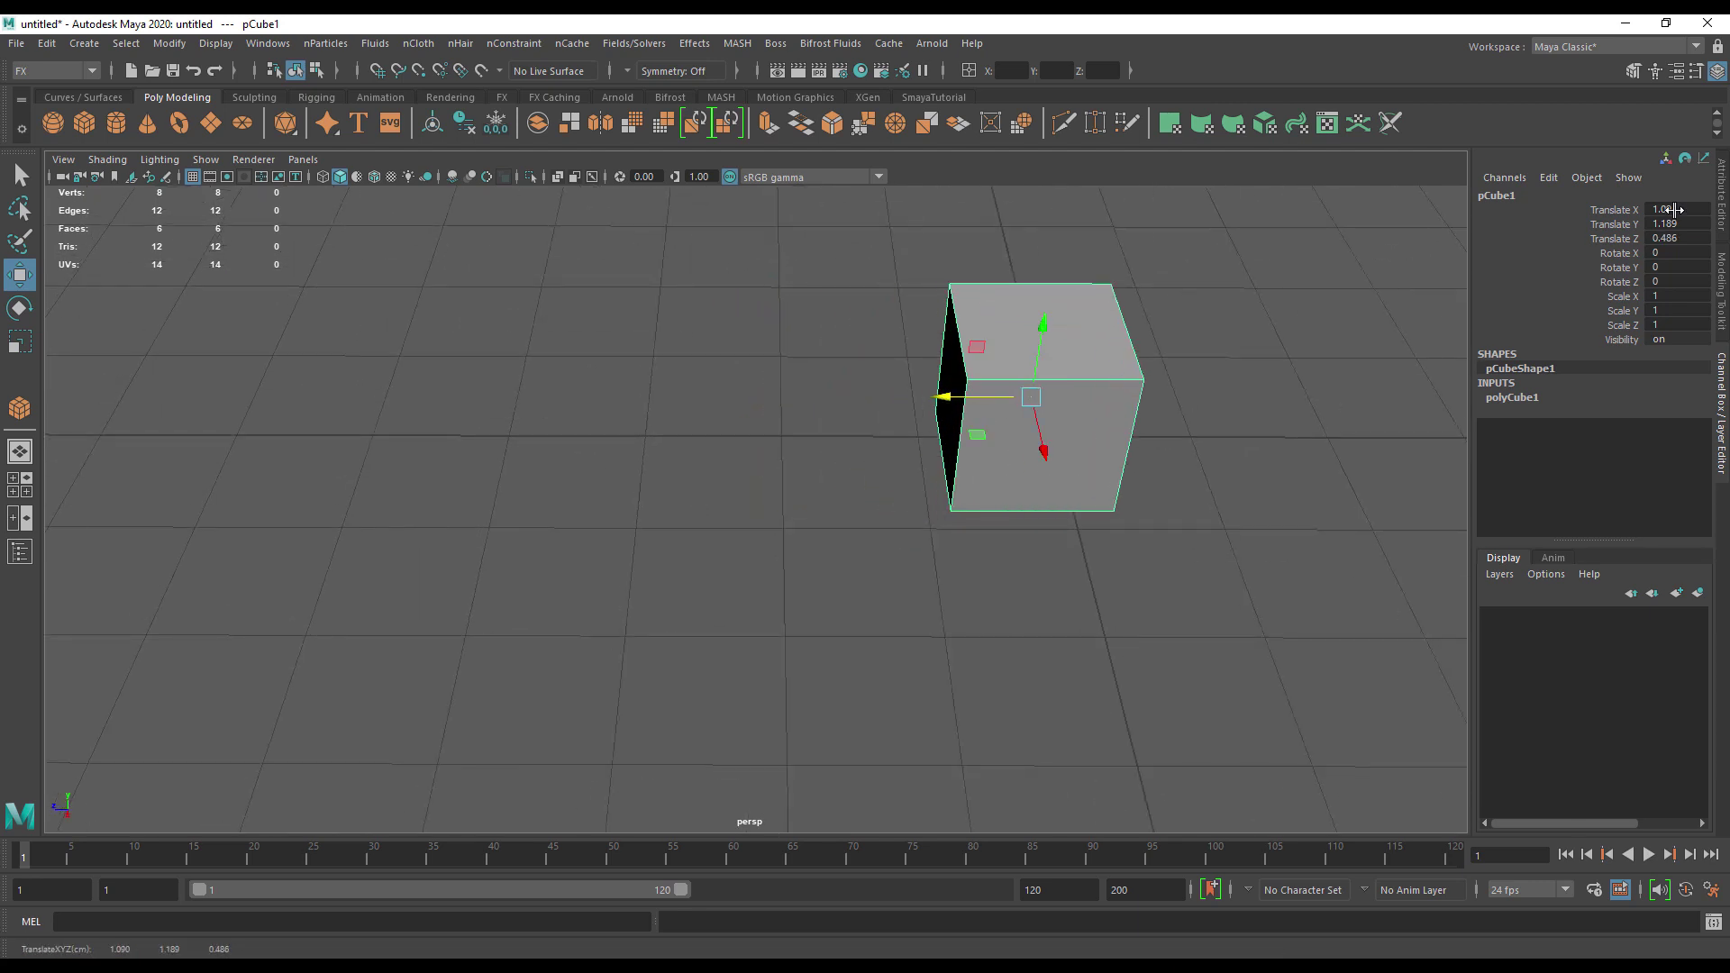
alt+middle_drag(1204, 409, 817, 503)
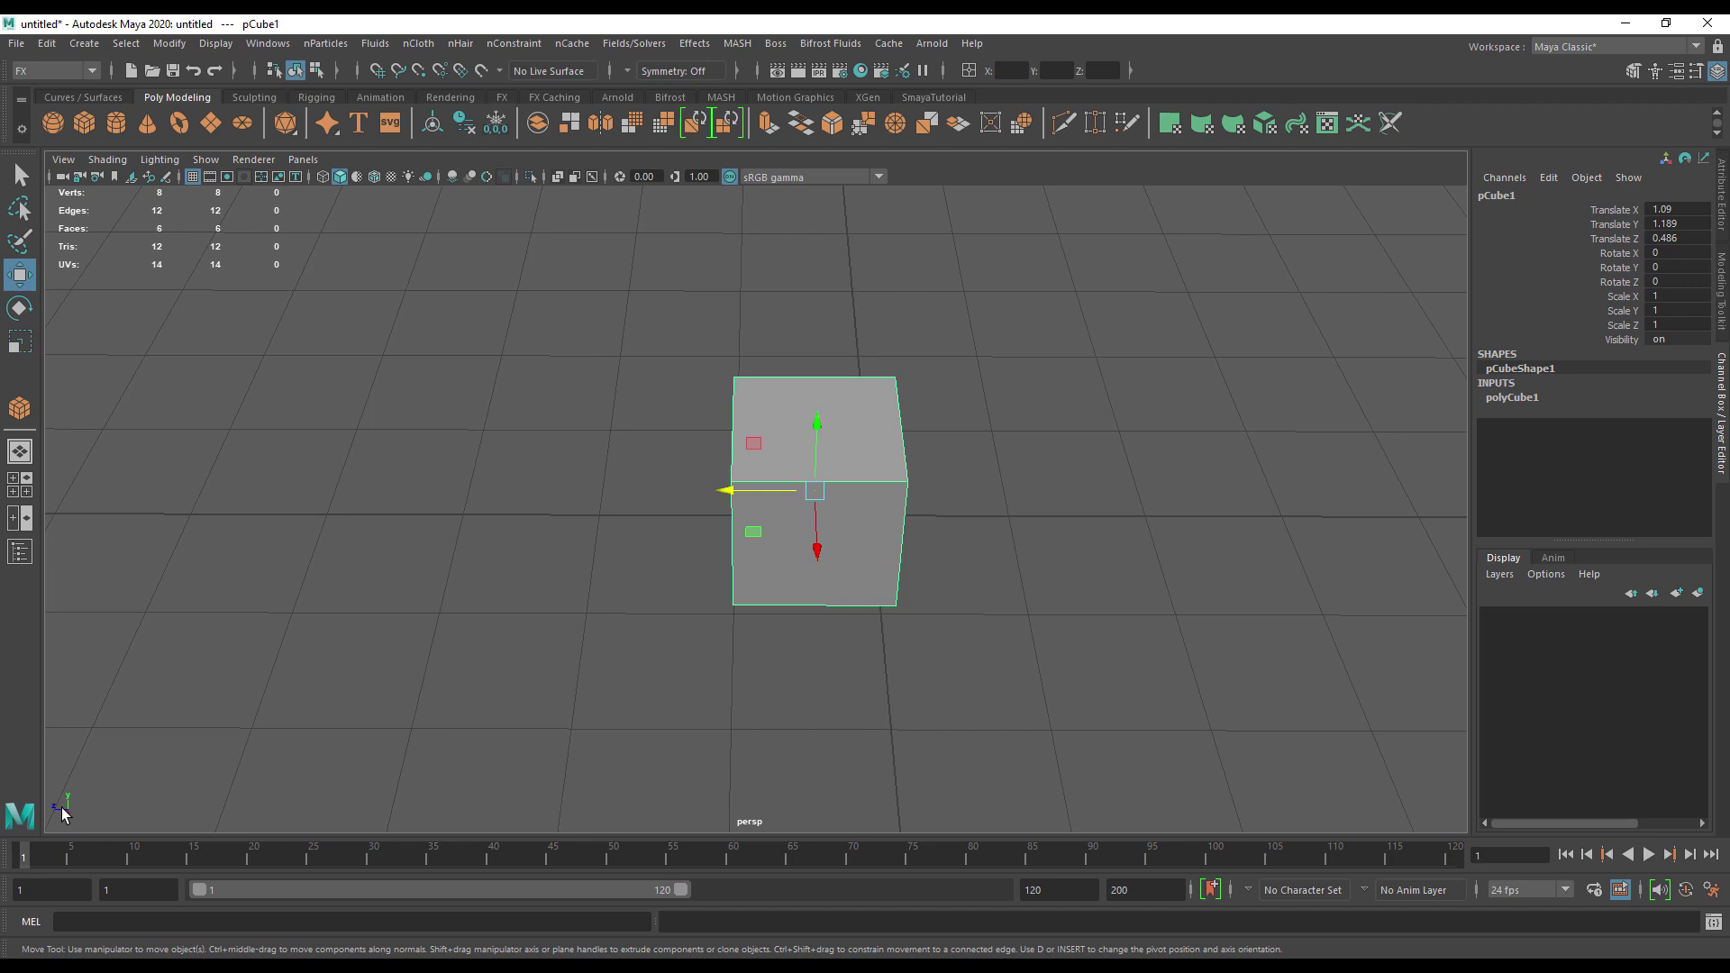
Adjust the cube along Z and X, frame it, then raise it along Y to -0.882, 1.564, -1.926
drag(739, 491, 191, 566)
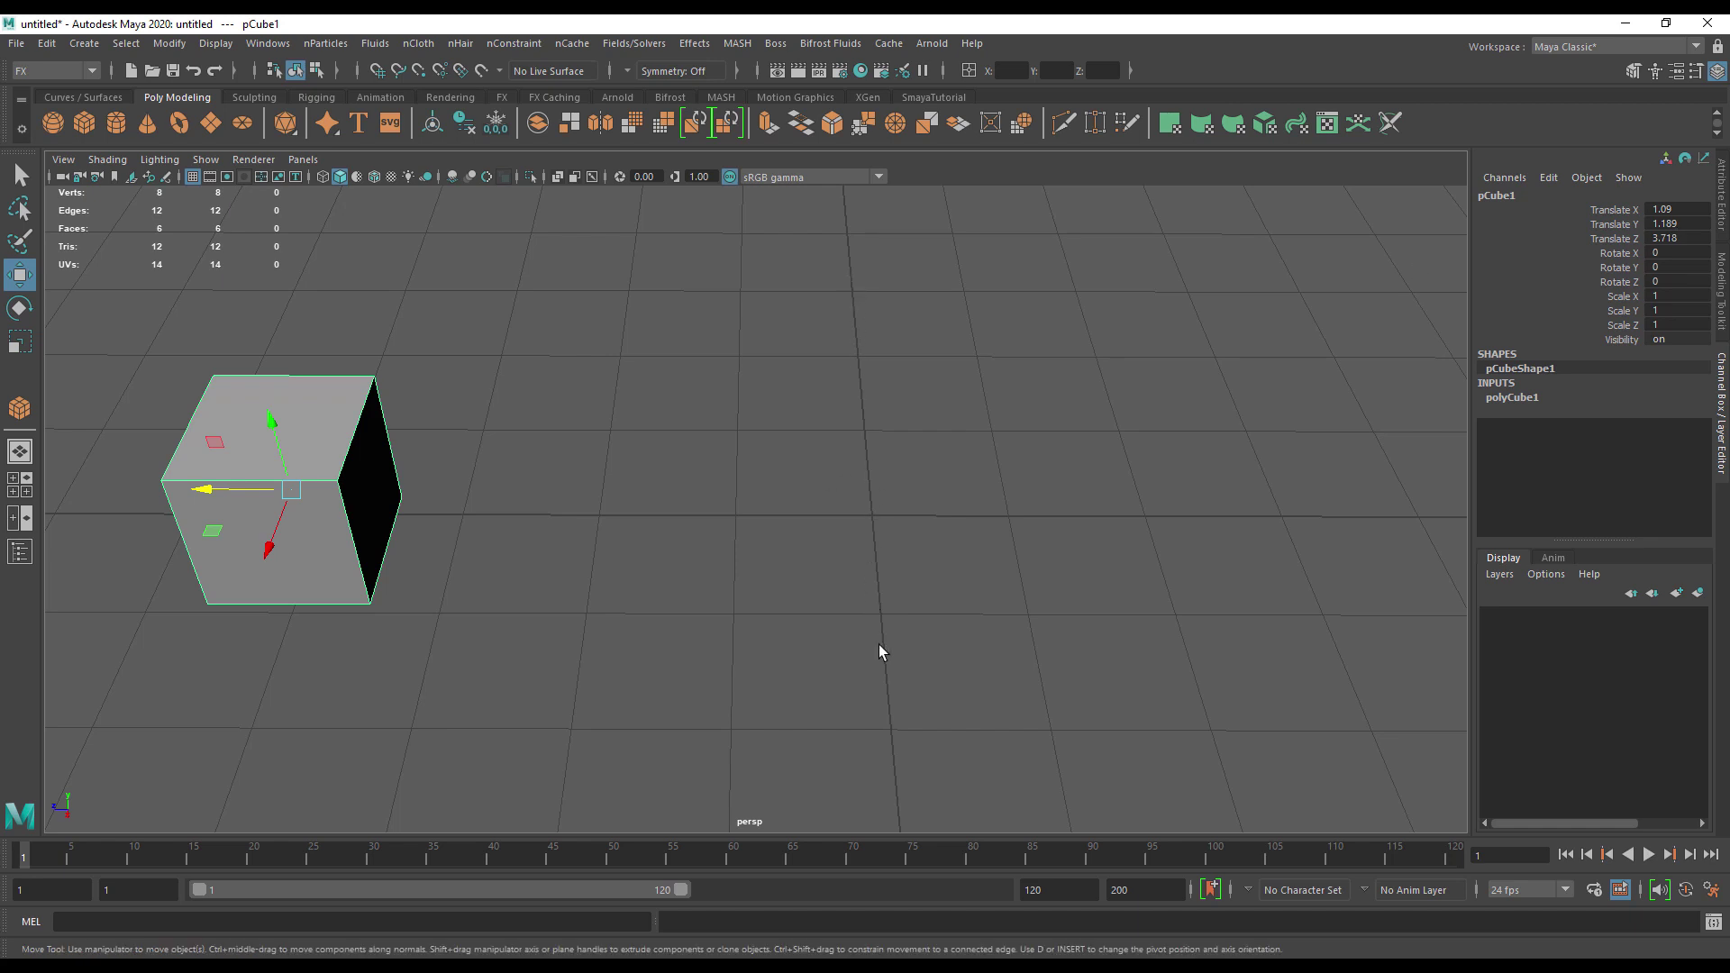
drag(228, 490, 881, 538)
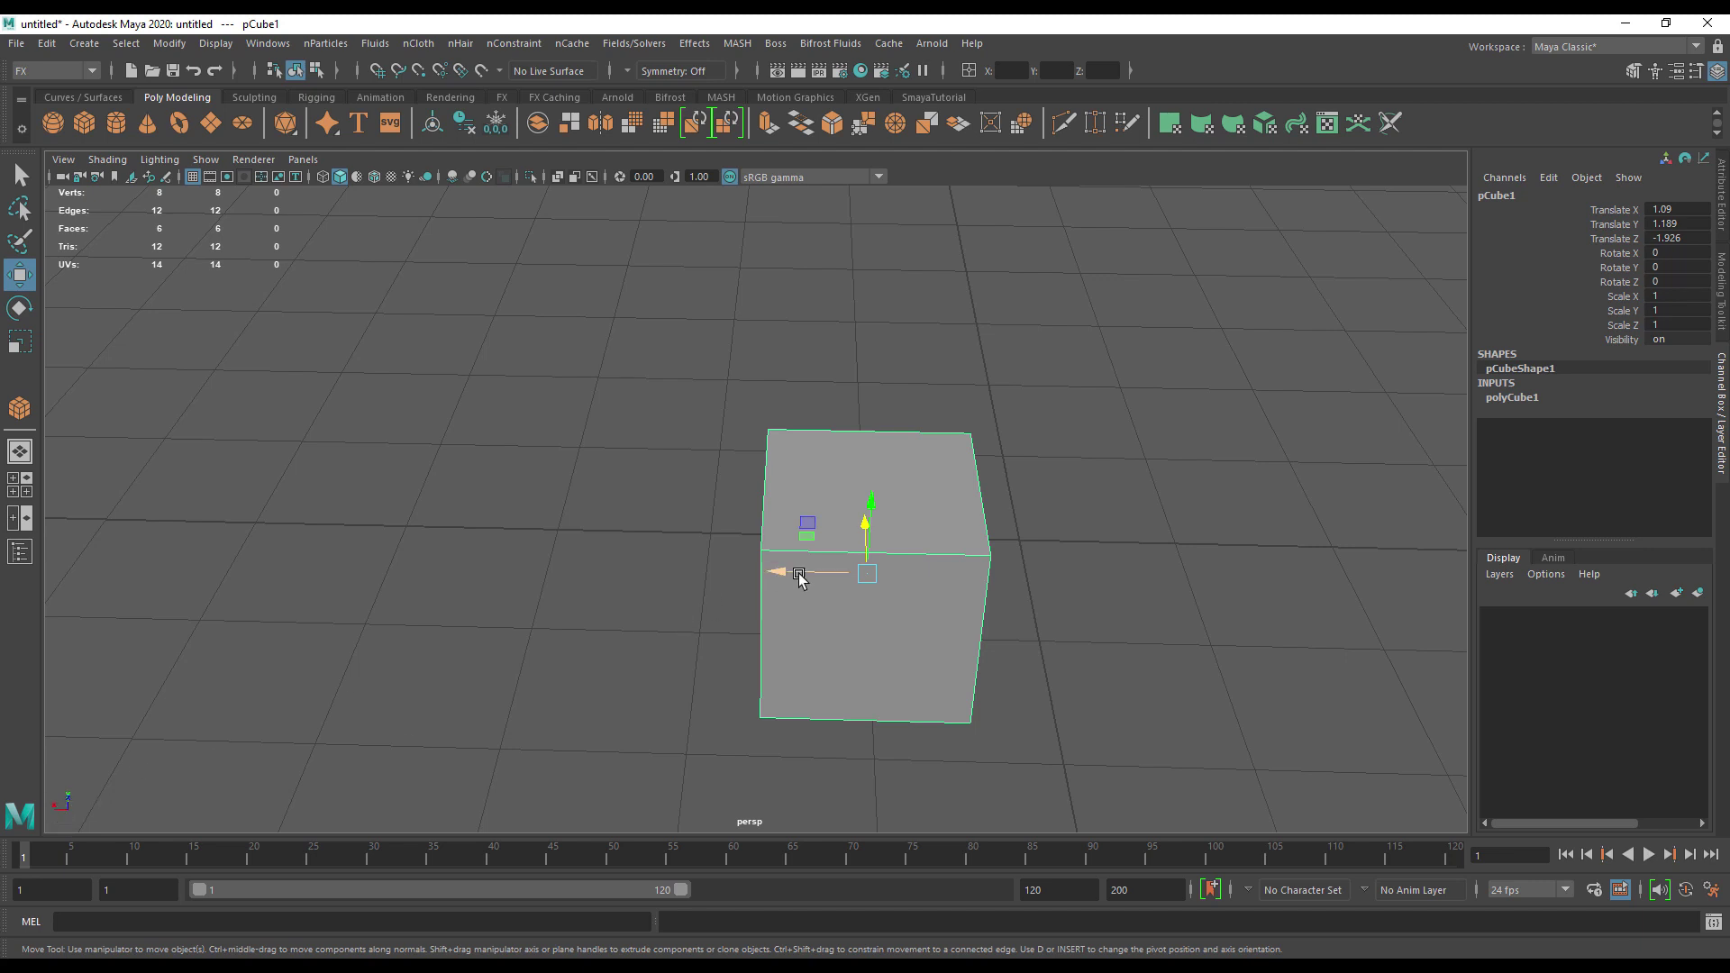
drag(784, 573, 1001, 638)
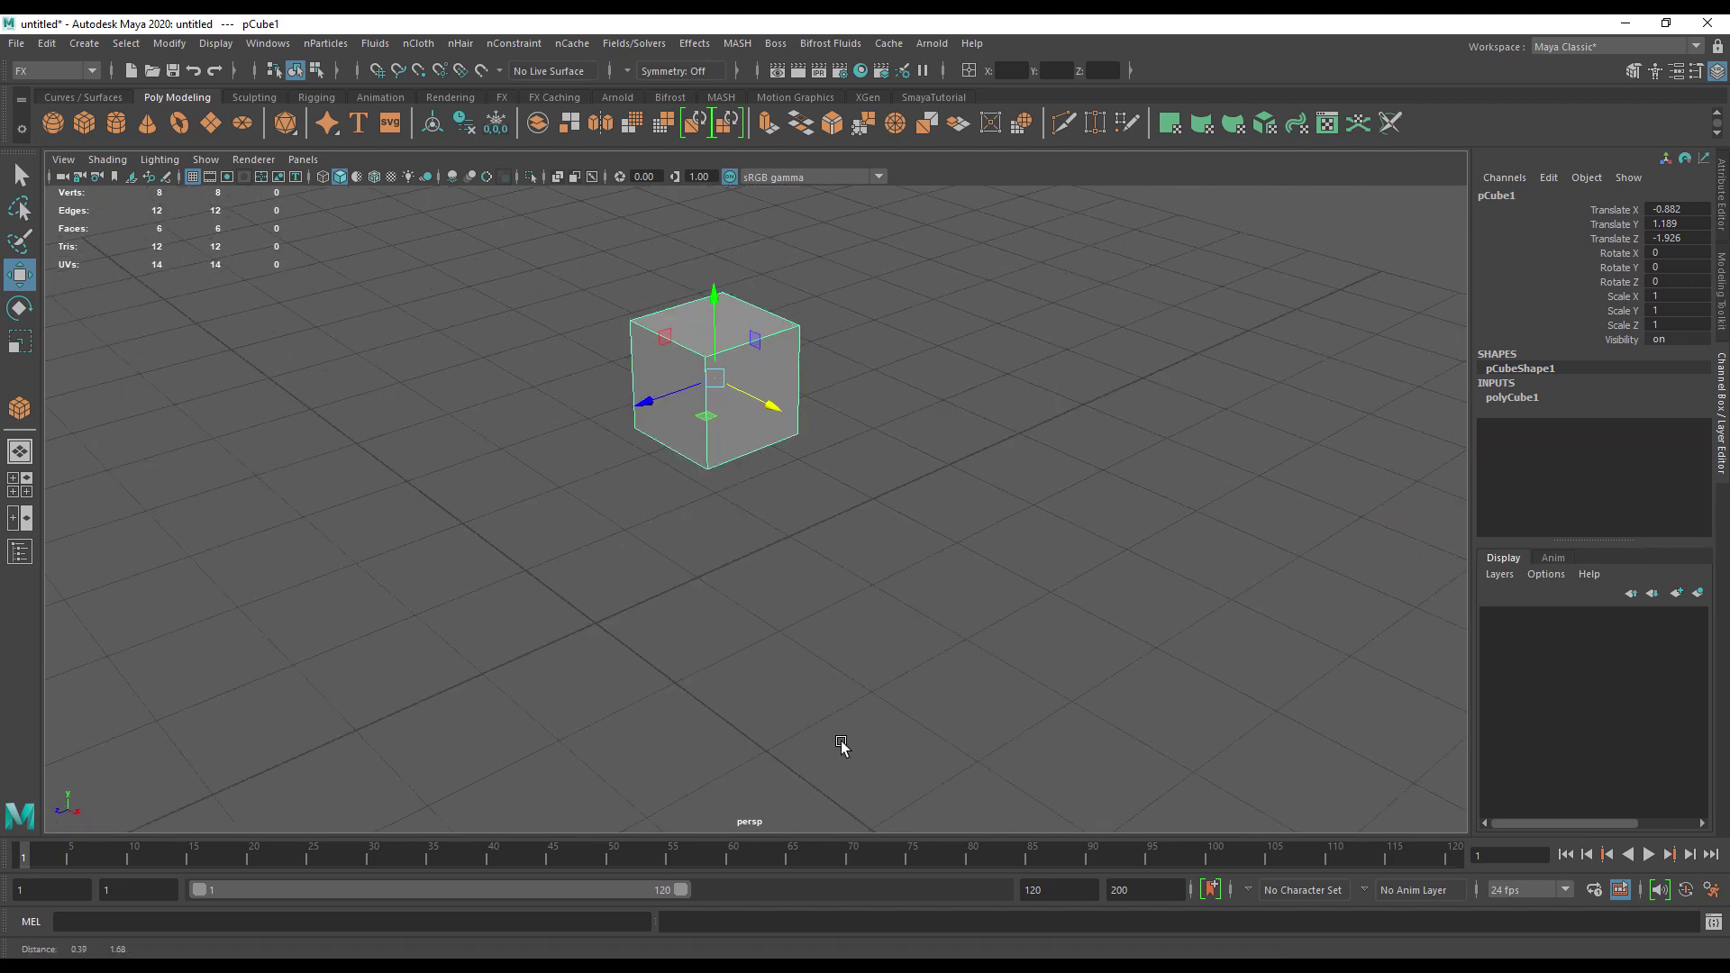
key(f)
drag(724, 423, 868, 559)
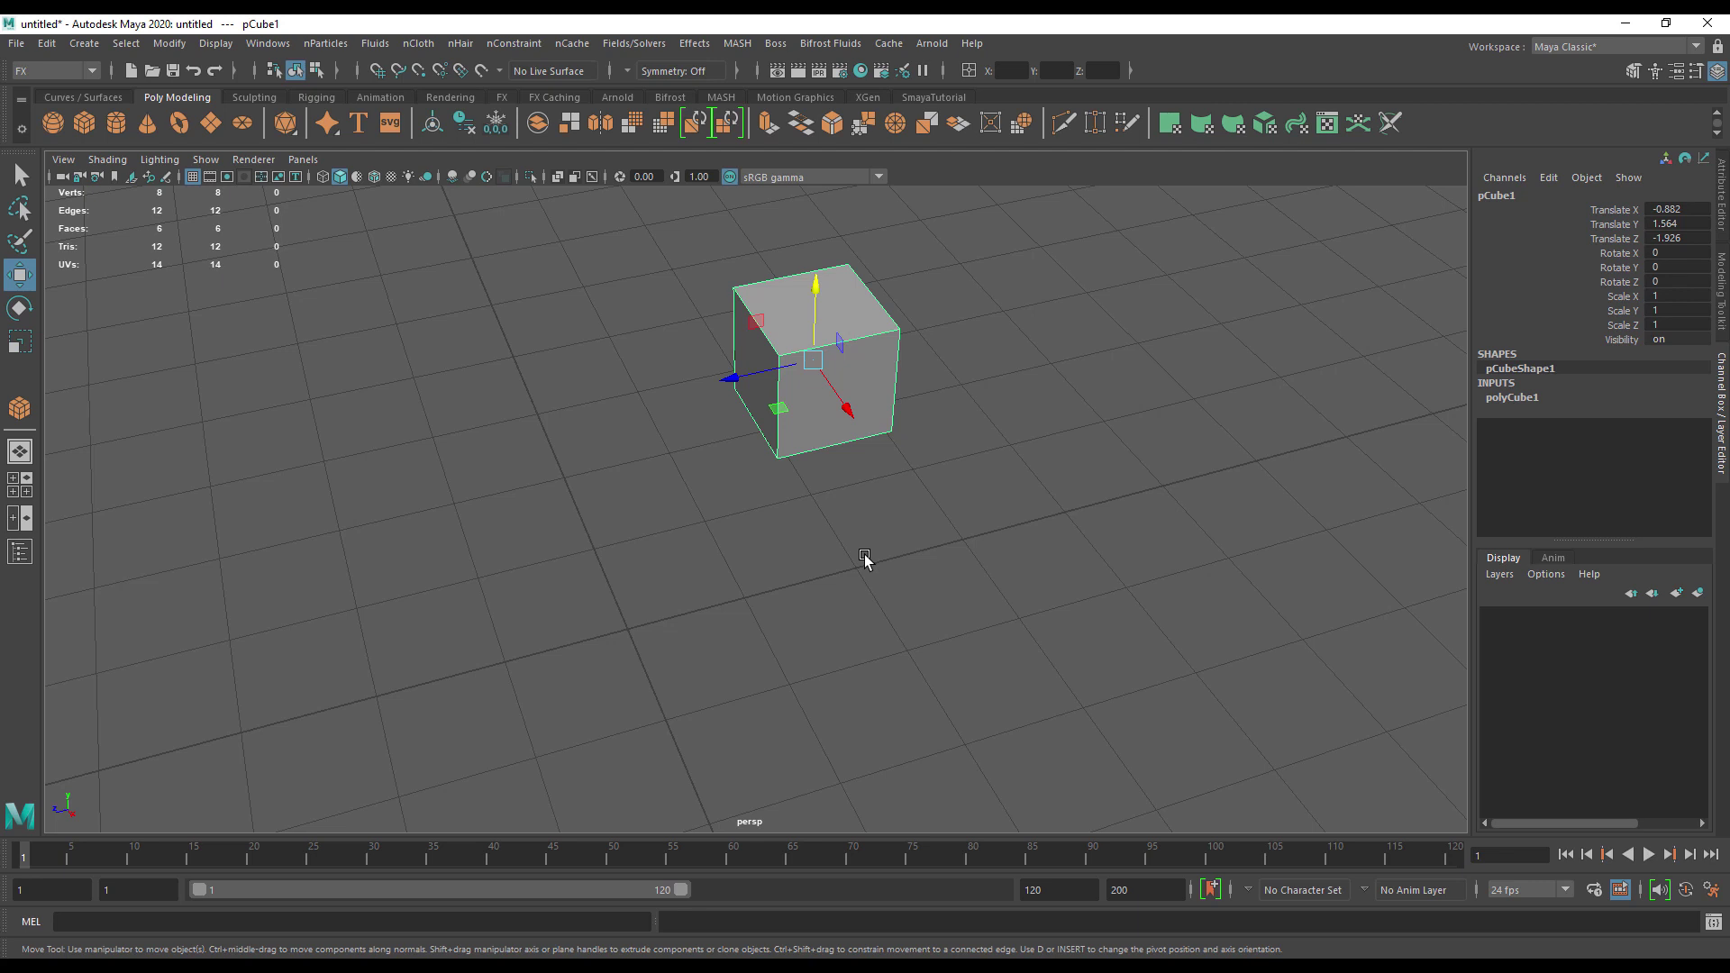
Zero the cube's Translate X, Y and Z in the Channel Box, then set Translate X to 10
drag(1688, 210, 1709, 237)
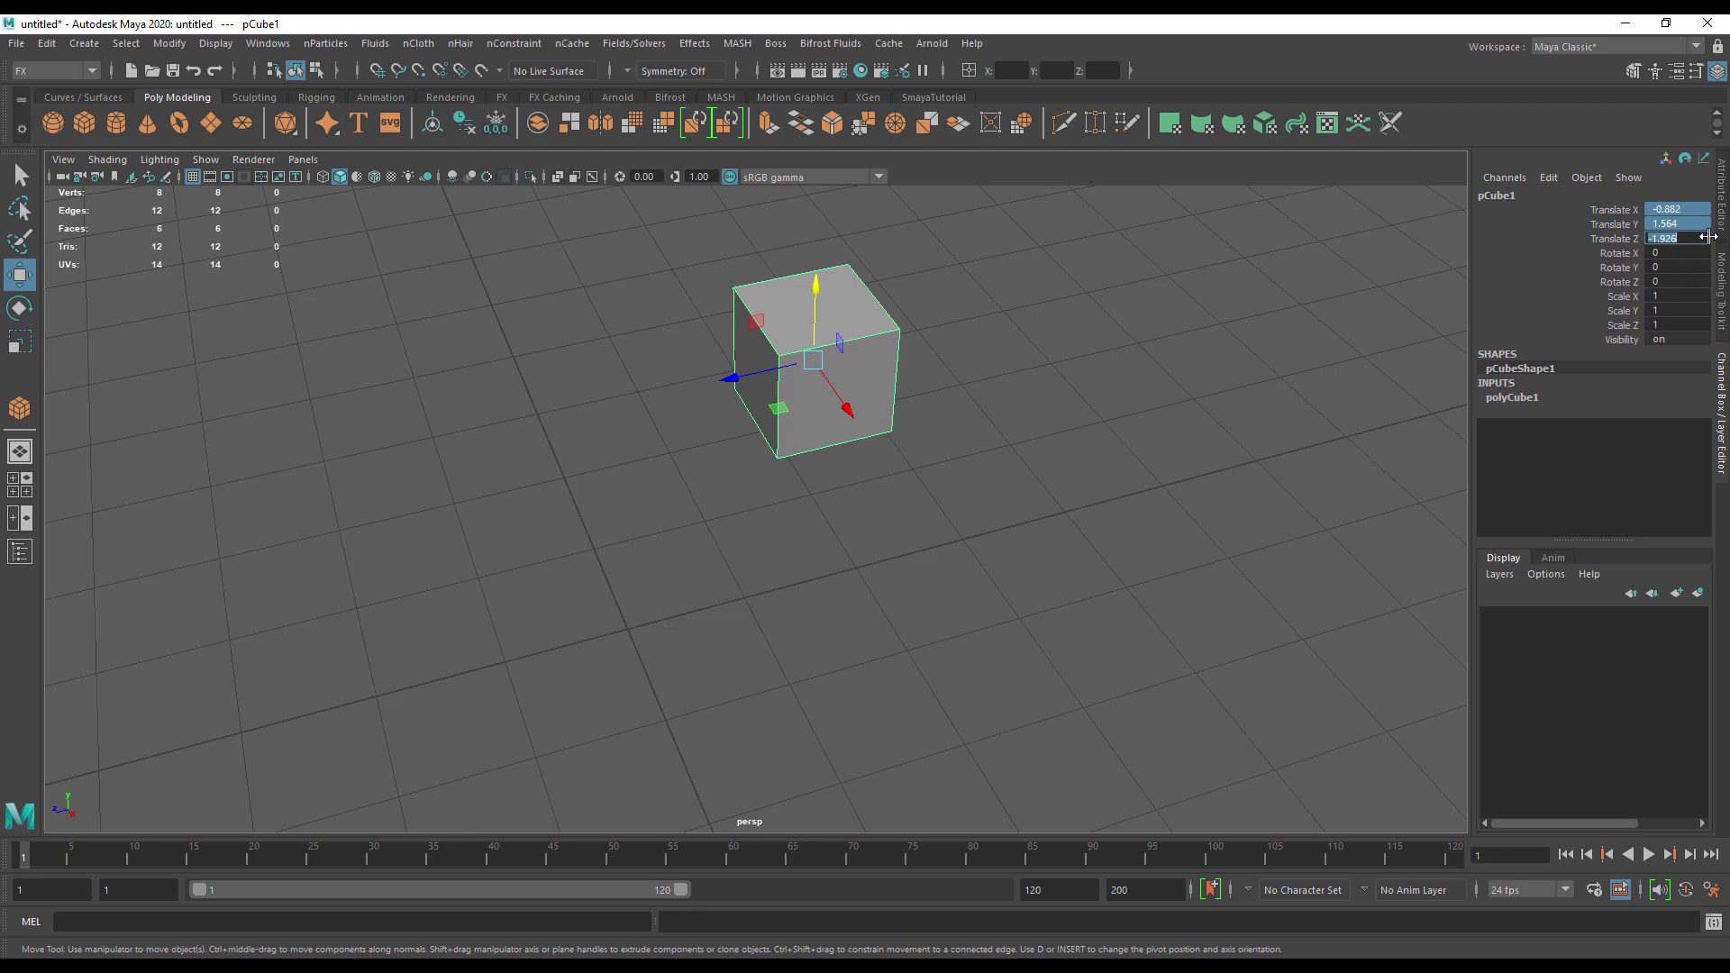
key(Return)
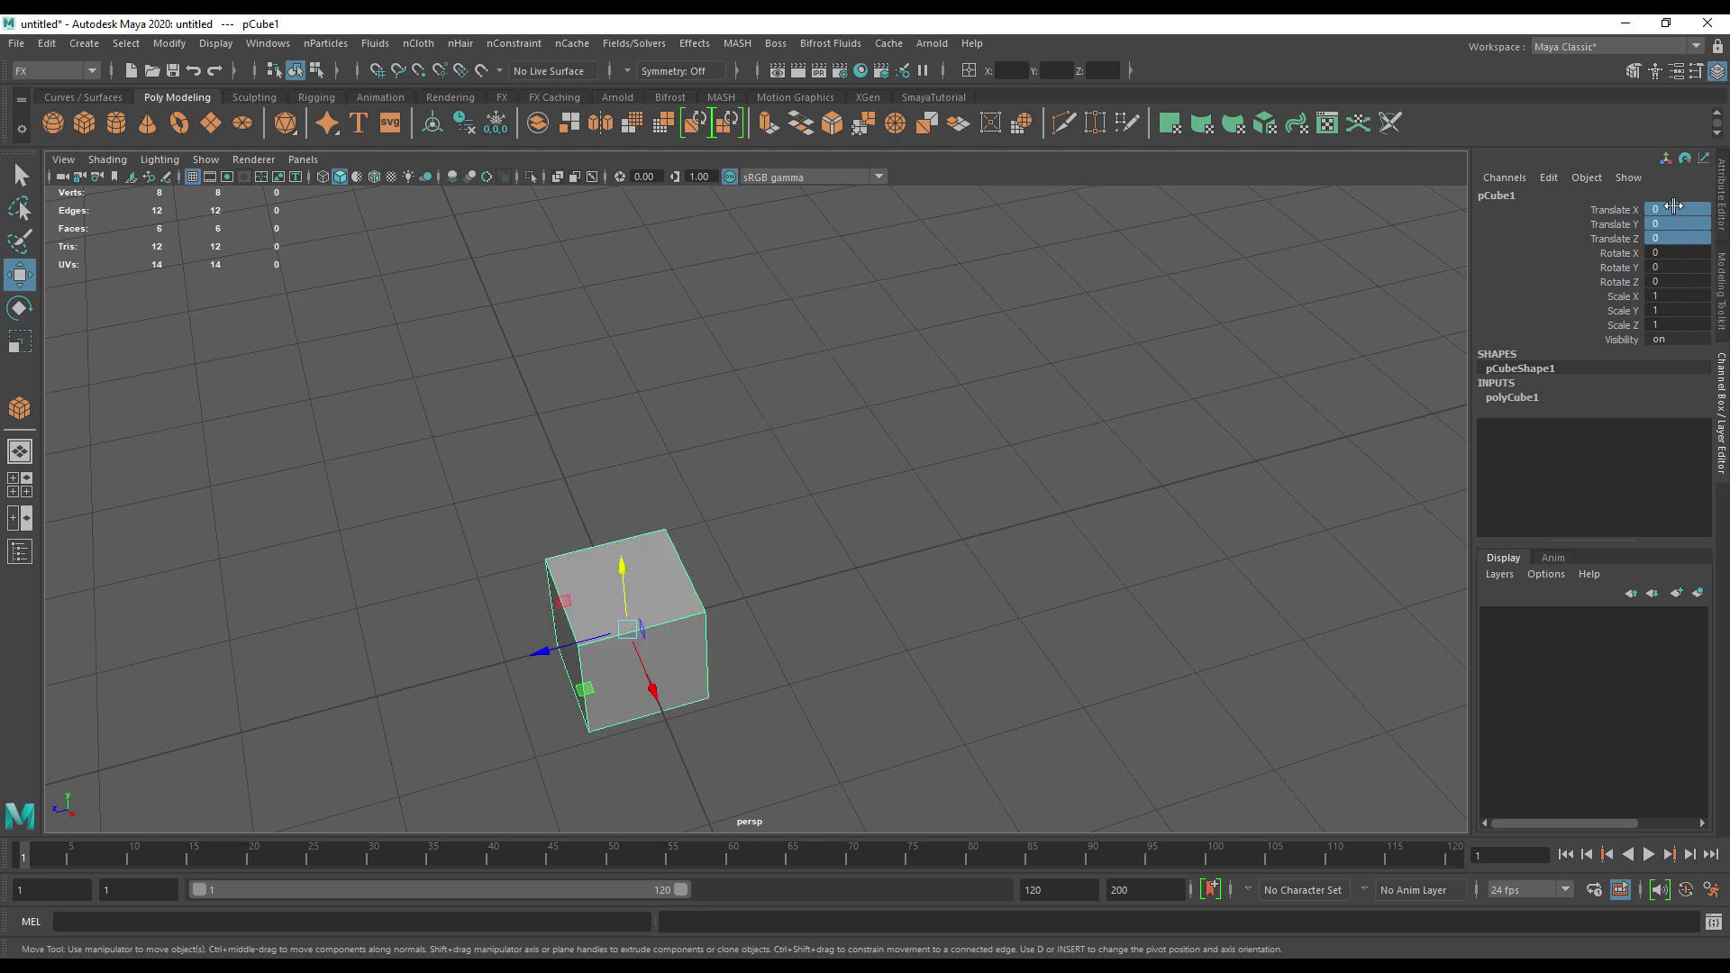
click(1674, 207)
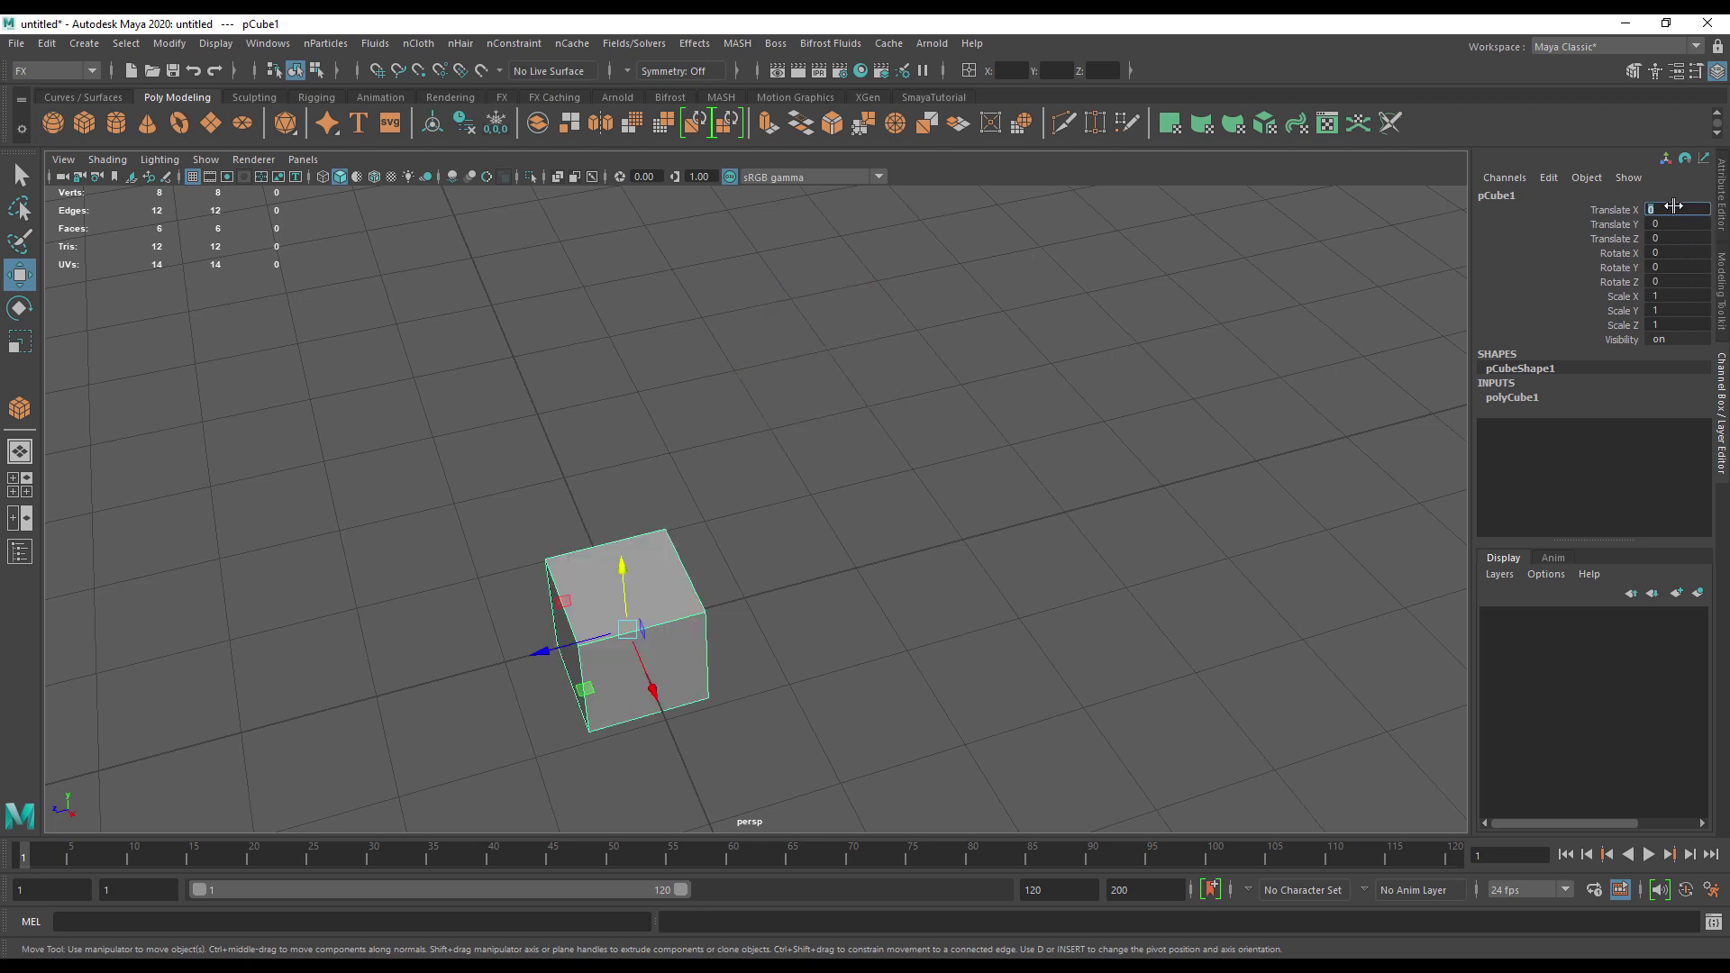
text(10)
key(Return)
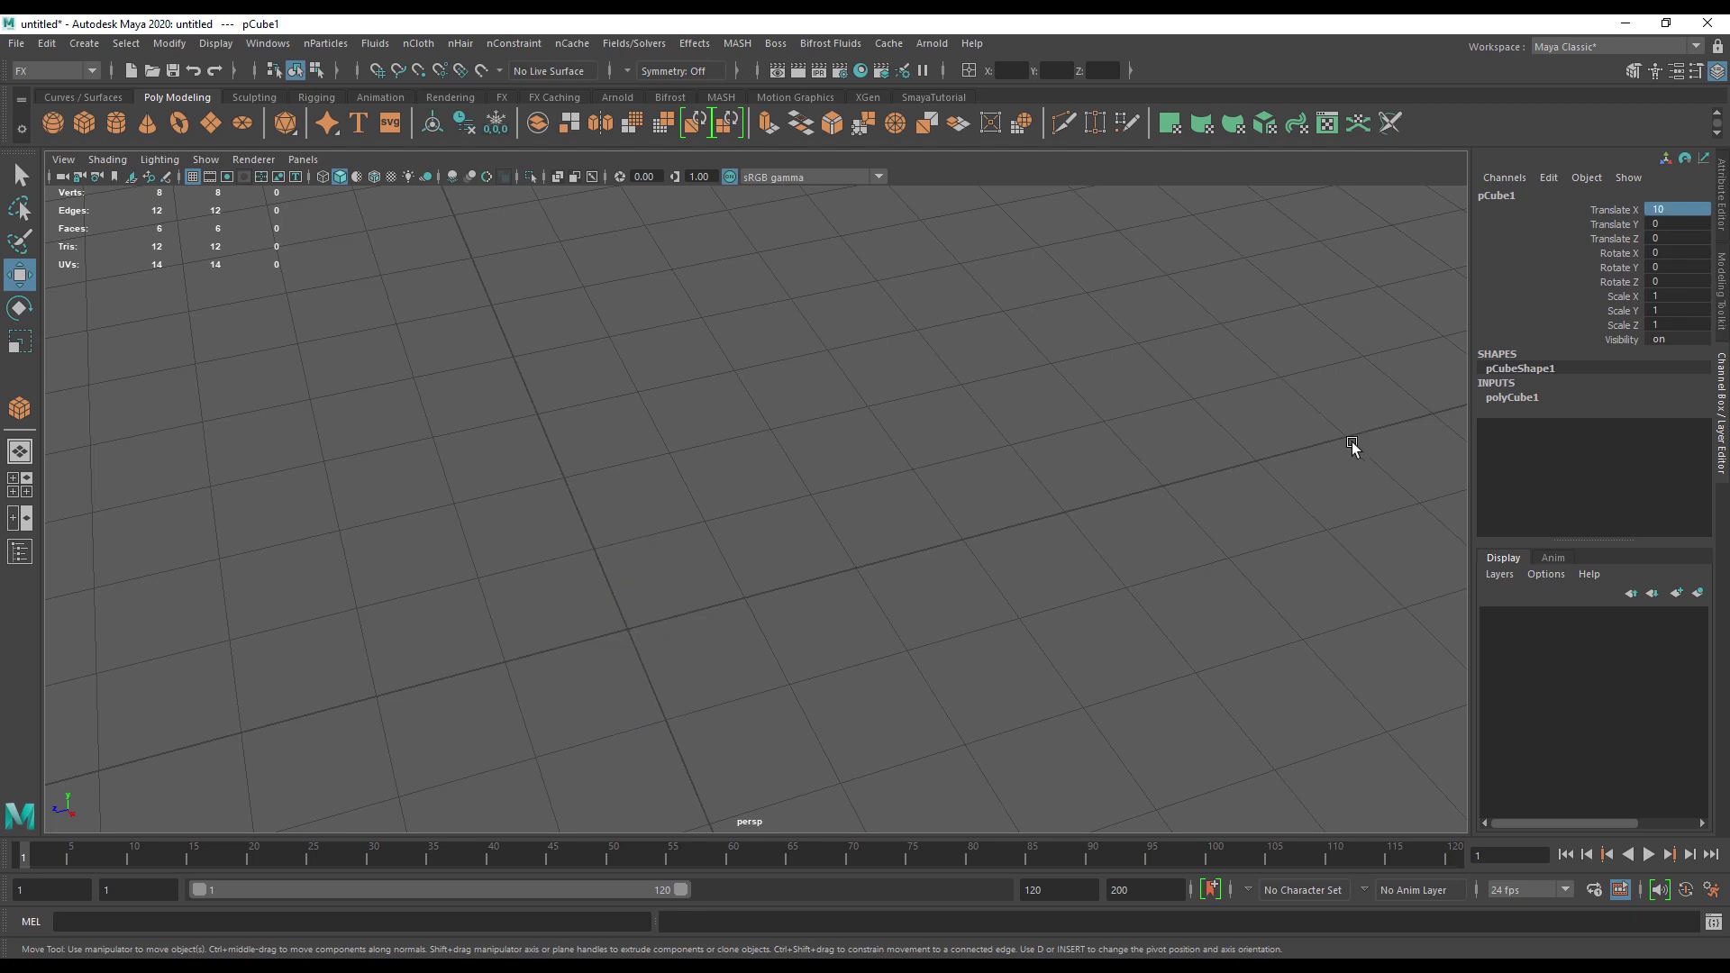
Dolly out and orbit the view to locate the cube at X 10
scroll(1352, 446, down, 4)
scroll(1315, 476, down, 3)
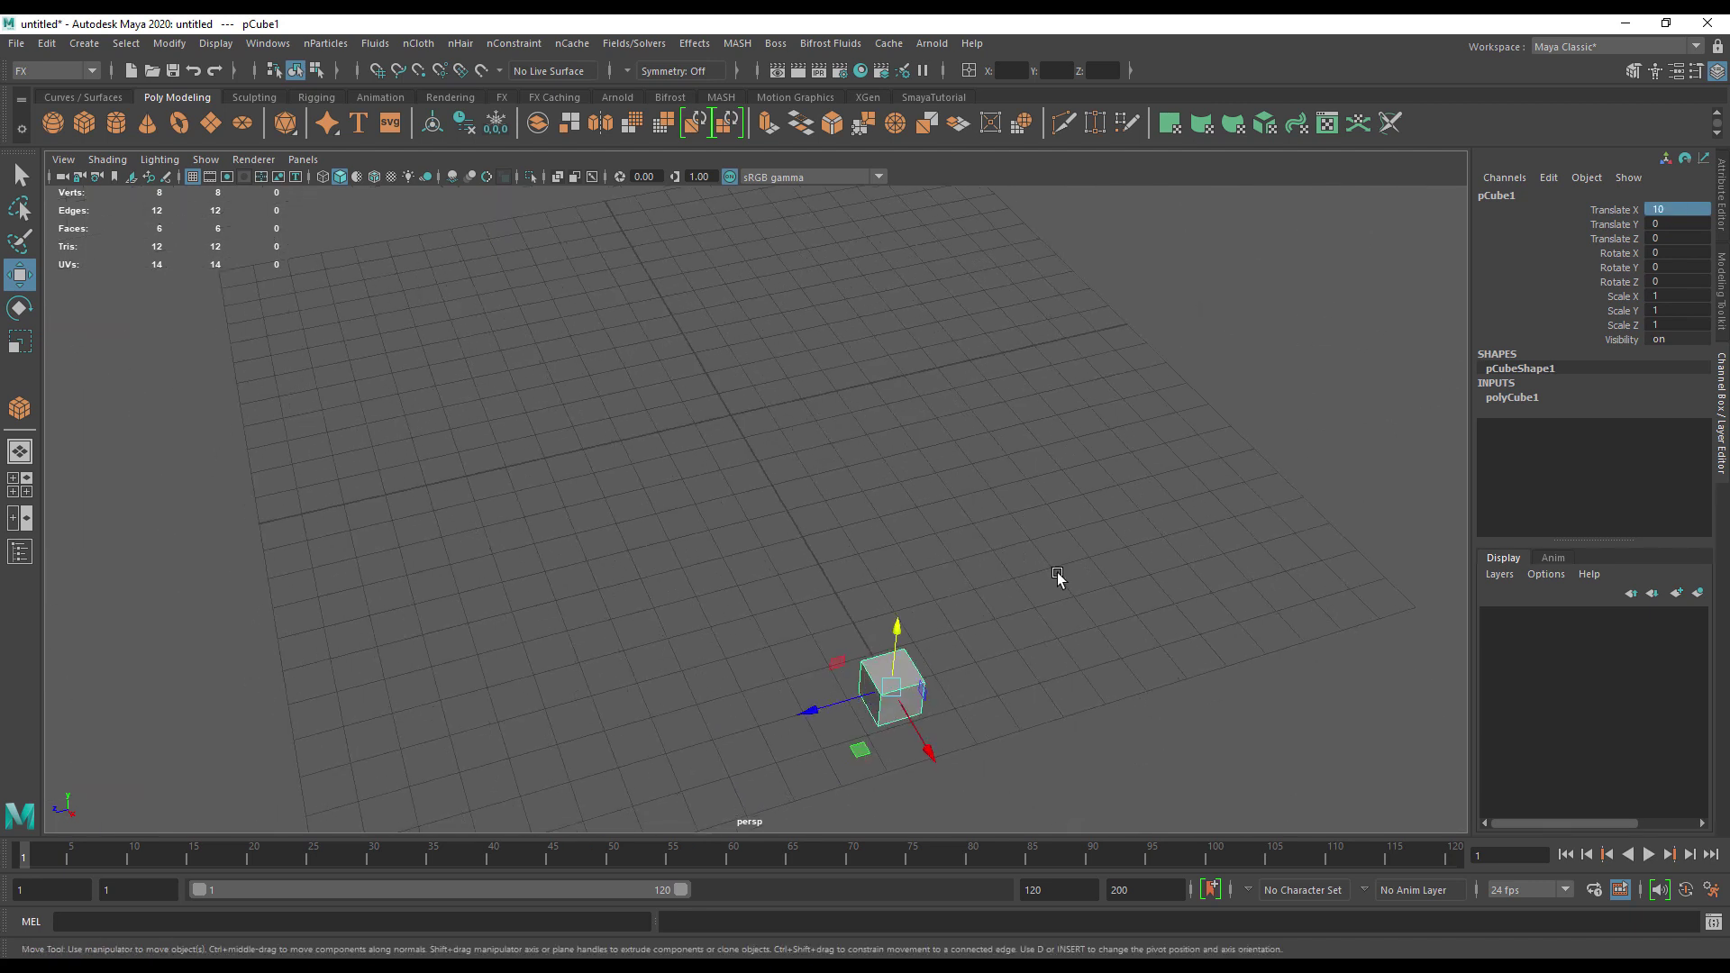
alt+drag(1058, 577, 938, 549)
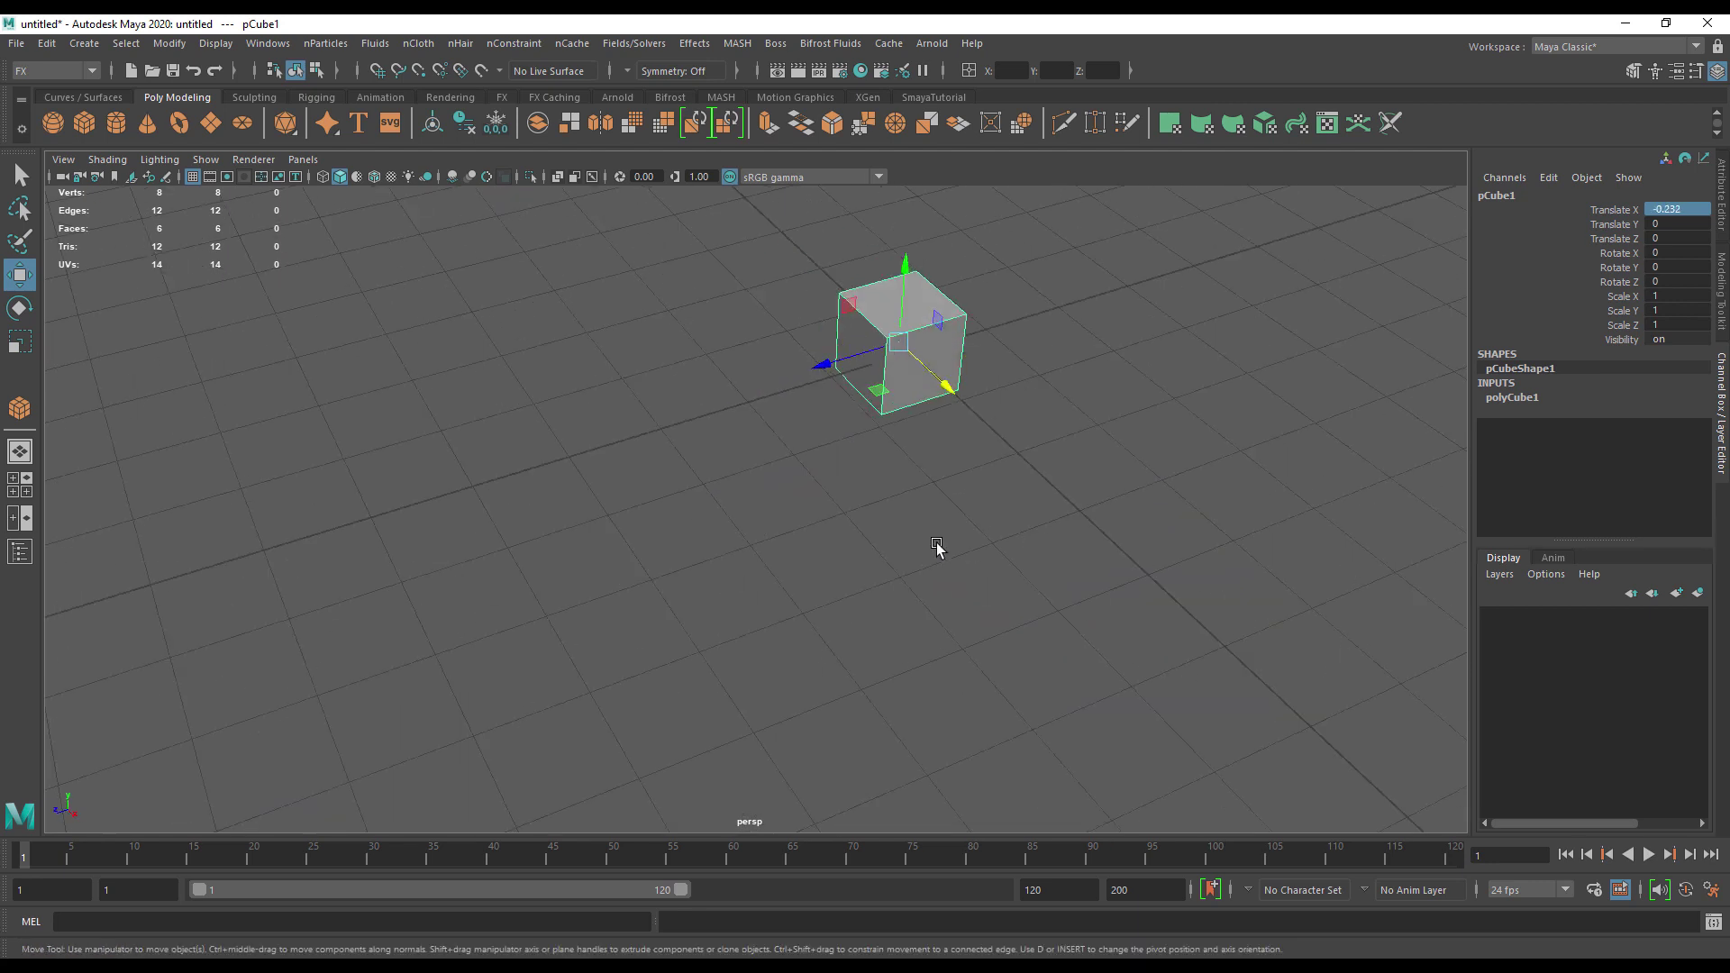
scroll(894, 496, up, 3)
Drag the cube freely across the grid, then undo the last move
drag(889, 458, 649, 516)
drag(802, 476, 1163, 216)
alt+drag(1151, 328, 933, 528)
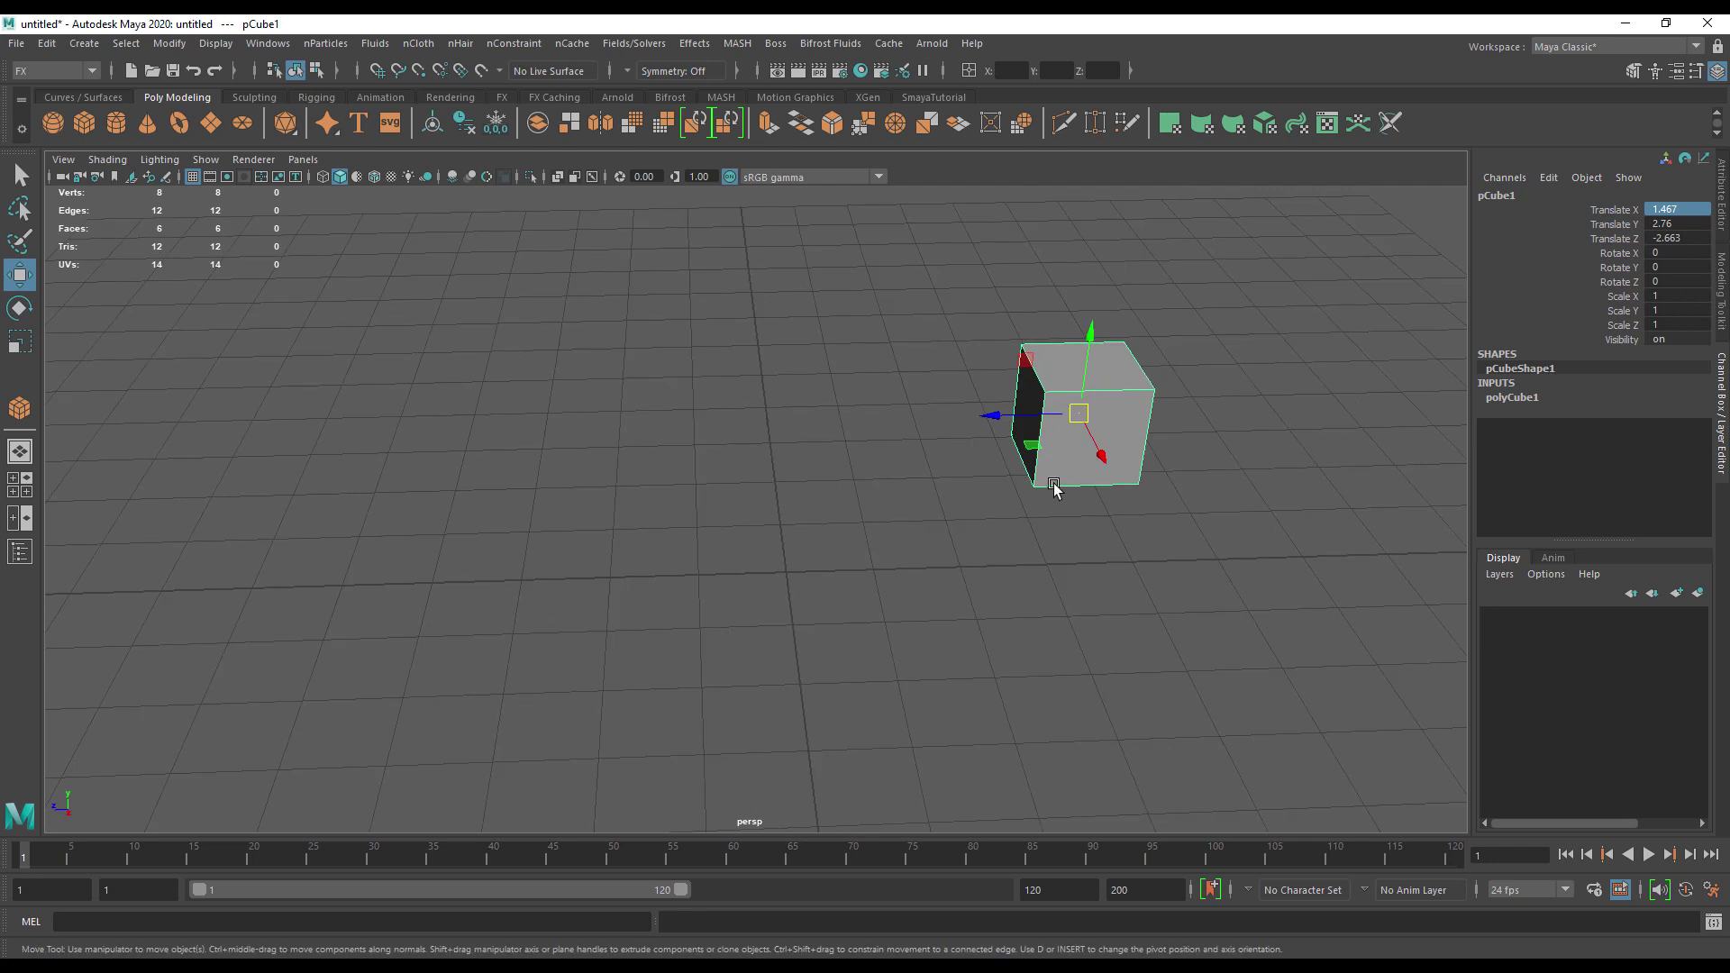
key(ctrl+z)
In the four-view layout, nudge the cube near the origin from top, front and perspective views
key(space)
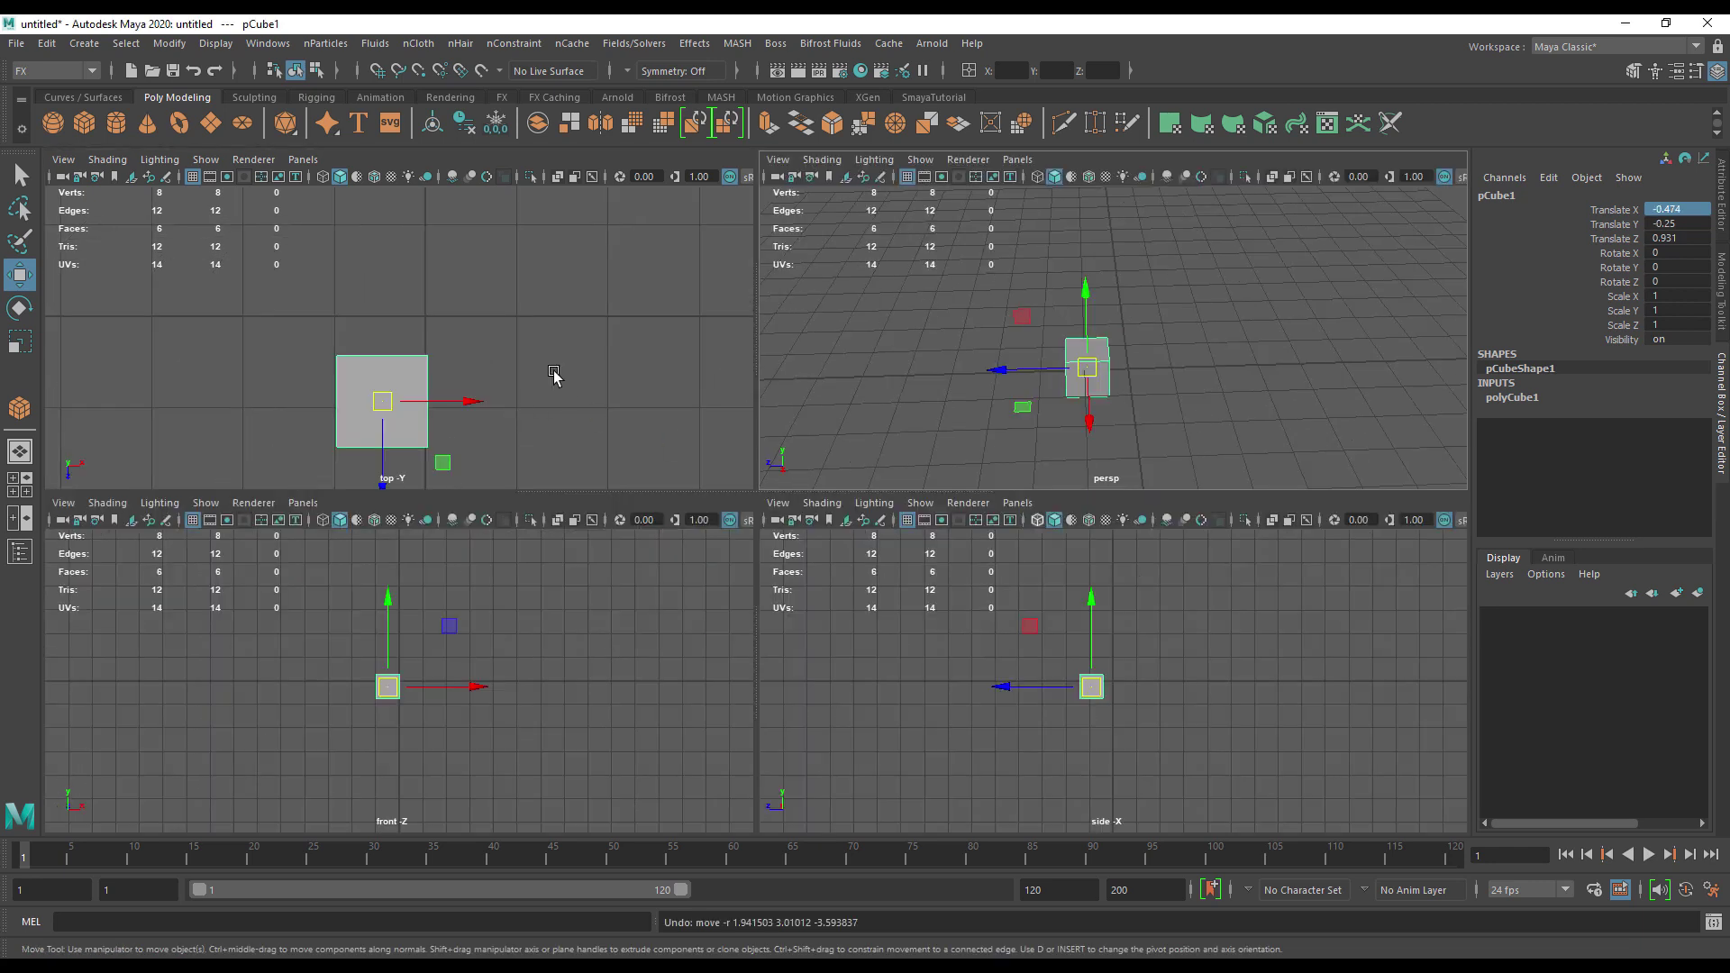
alt+middle_drag(554, 374, 614, 328)
drag(442, 357, 442, 315)
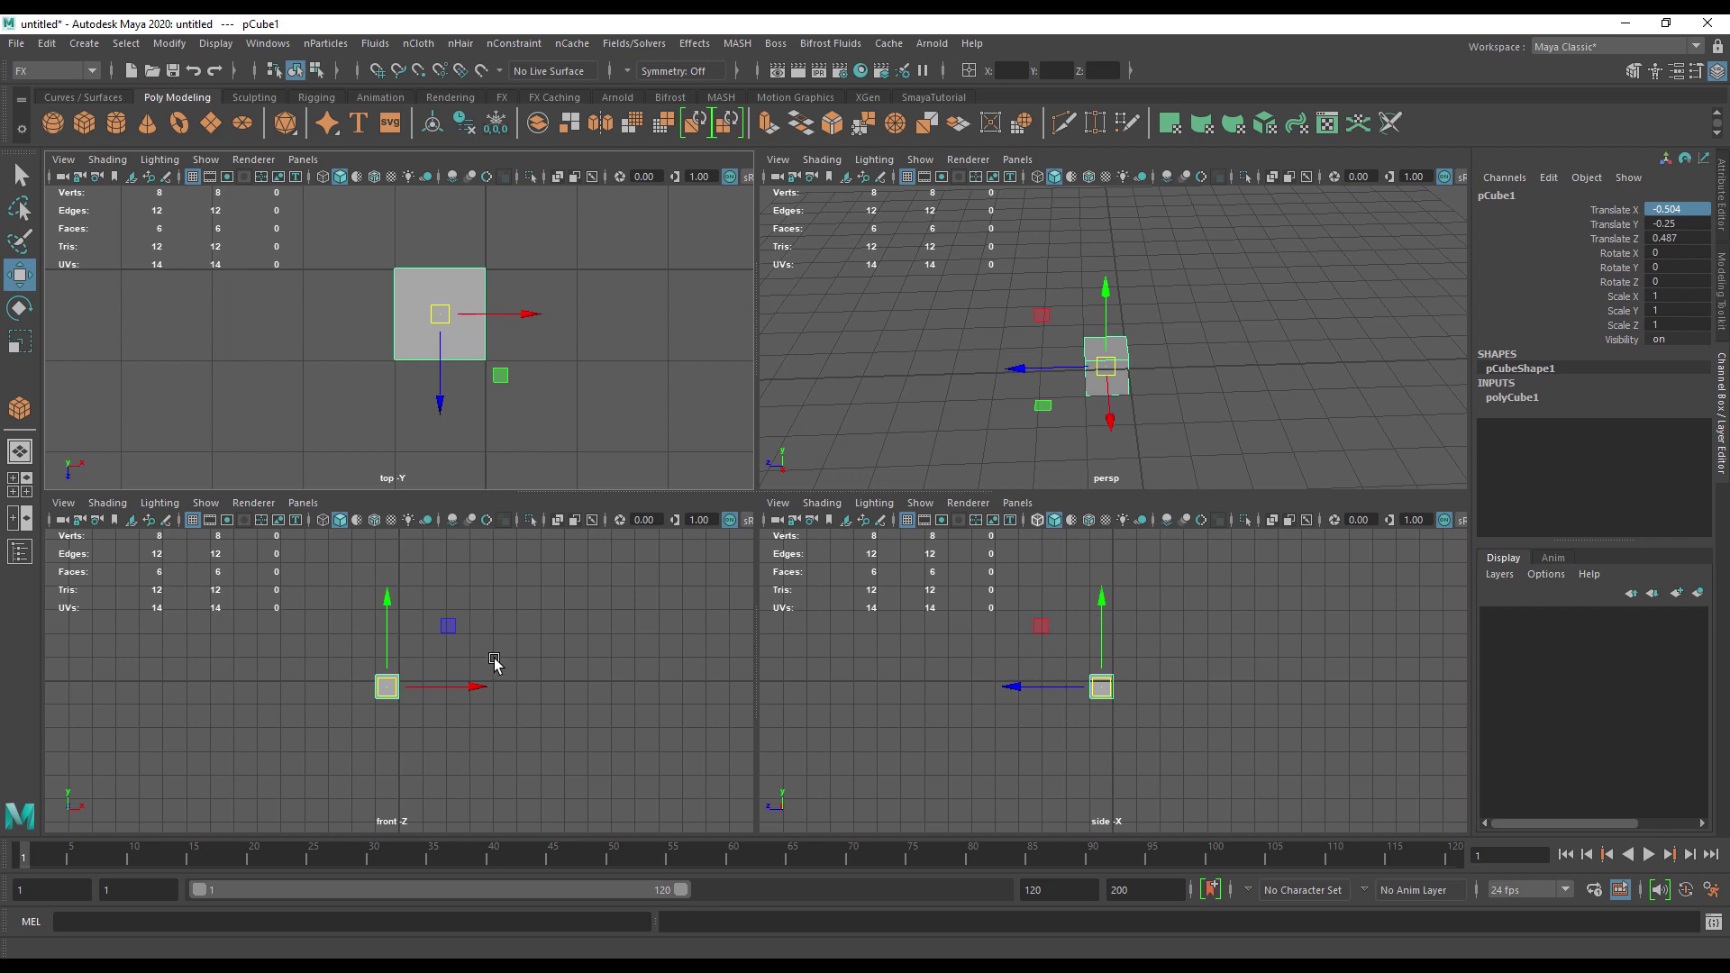
drag(387, 687, 410, 670)
drag(527, 314, 442, 312)
drag(1118, 346, 966, 398)
Maximise the perspective view and enter 0 for Translate X, Y and Z in the Channel Box
key(space)
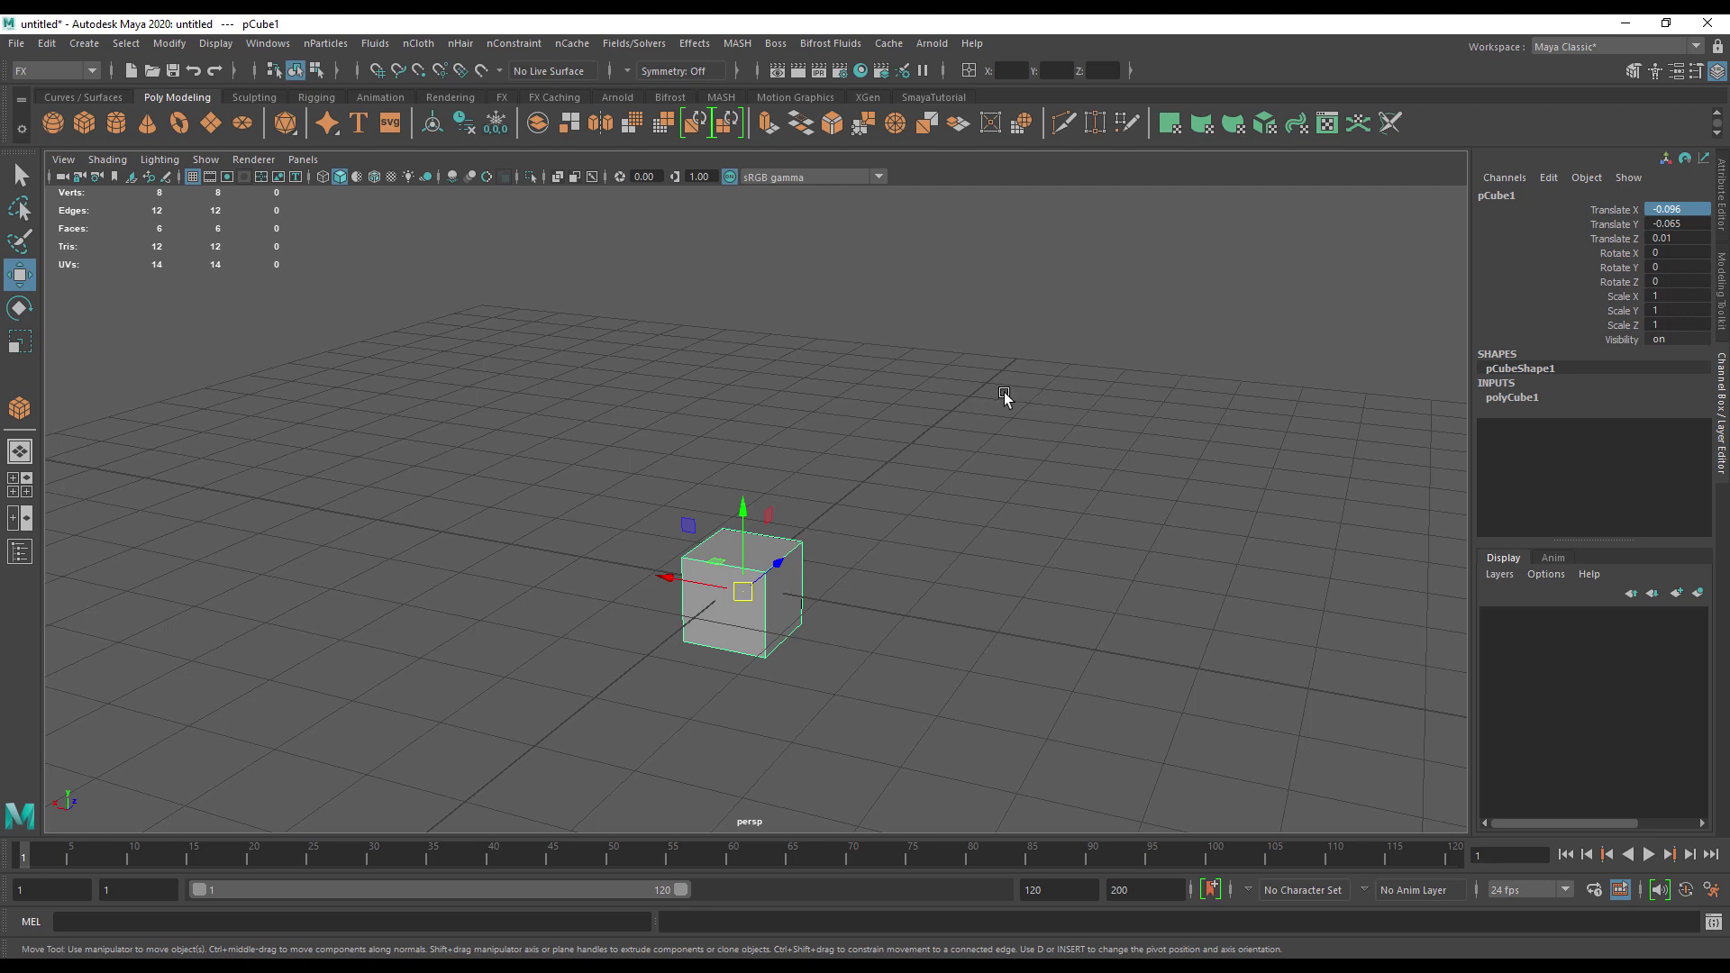
drag(1696, 210, 1696, 237)
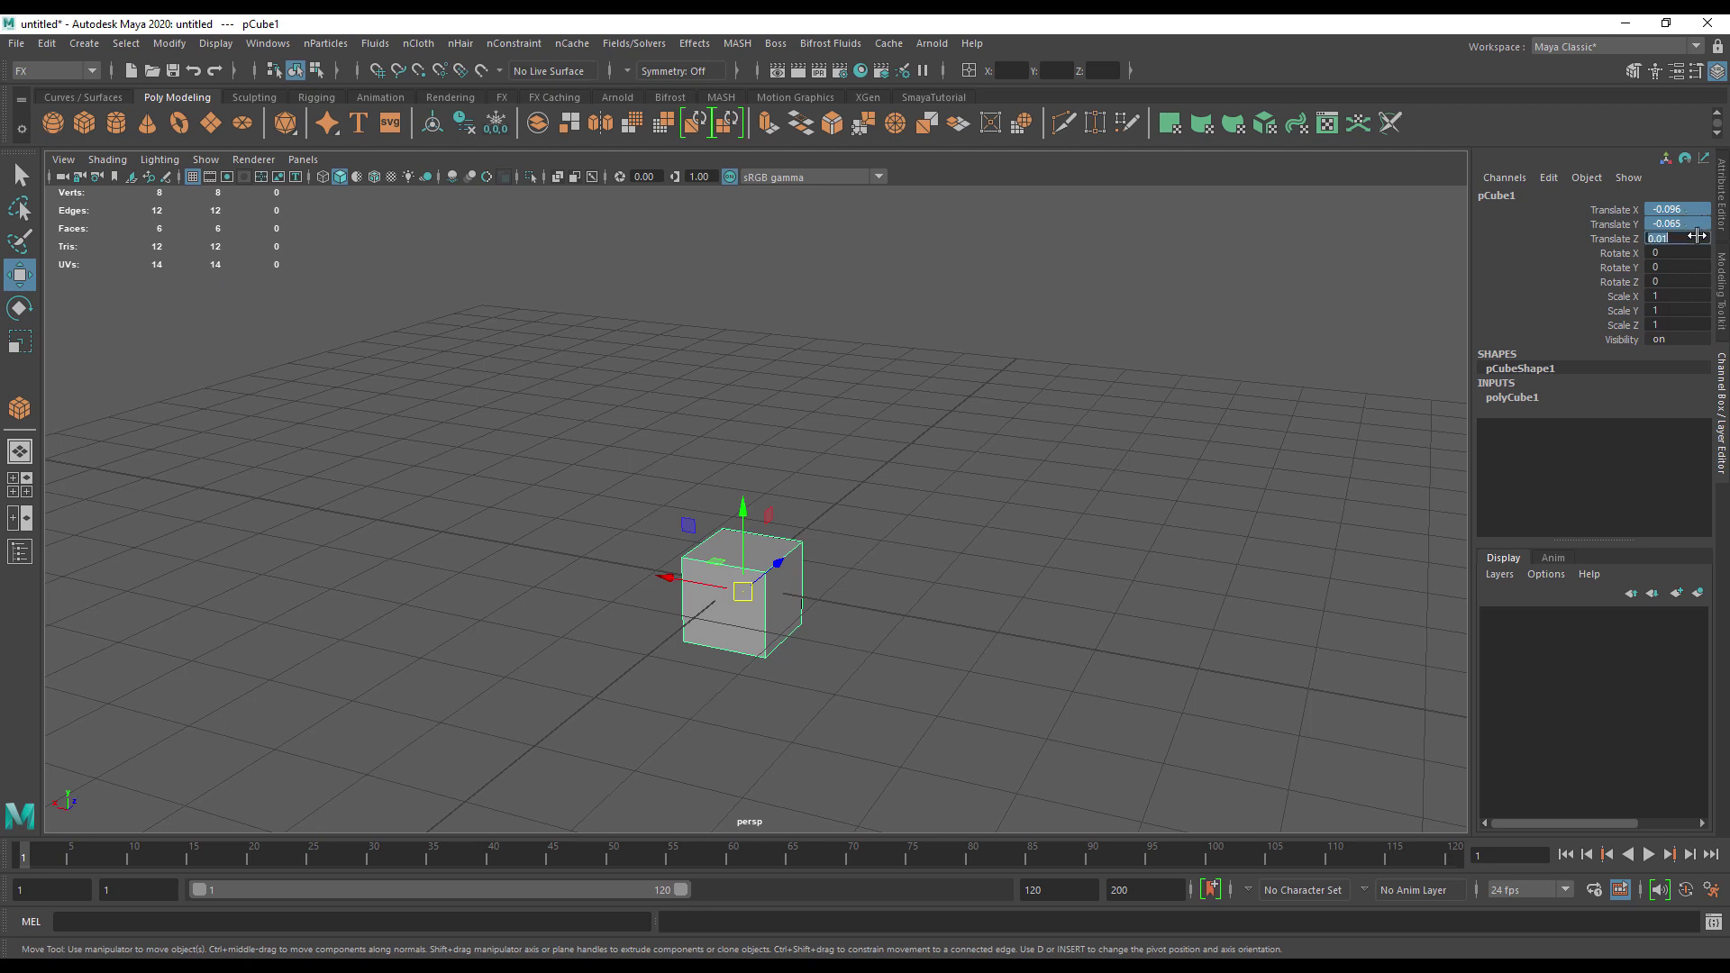
text(0)
key(Return)
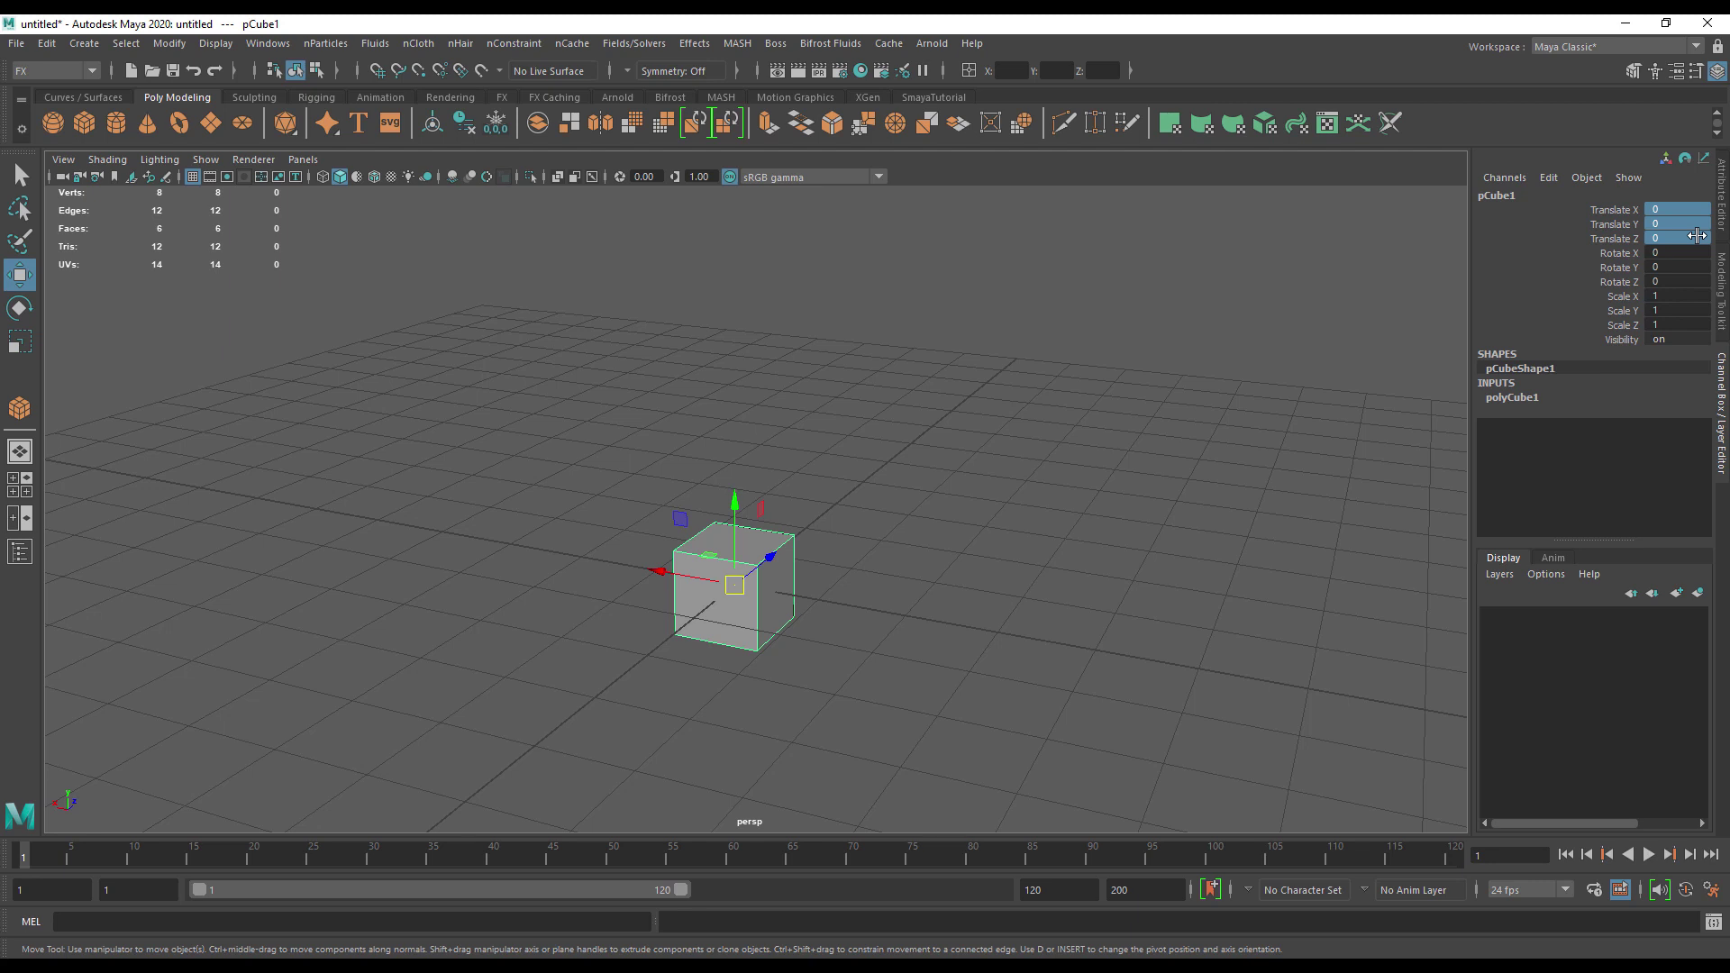
alt+drag(1201, 319, 900, 337)
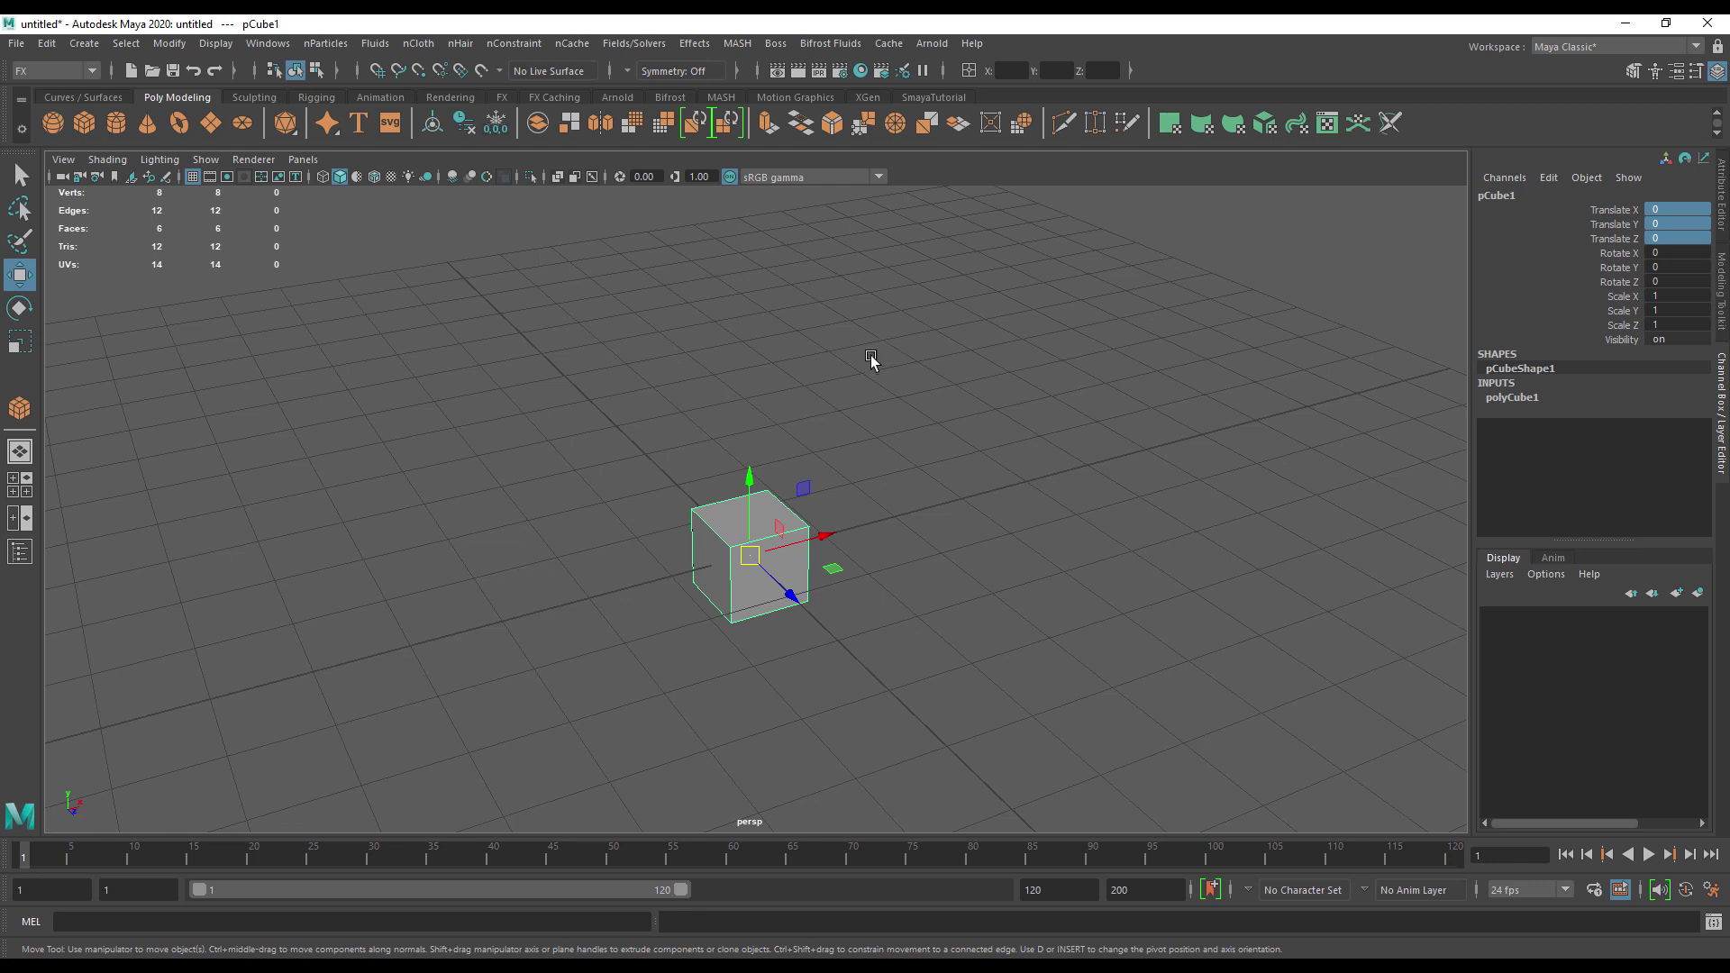
Scale the cube along X, Z and Y to about 2.228 × 1.682 × 1.91
key(r)
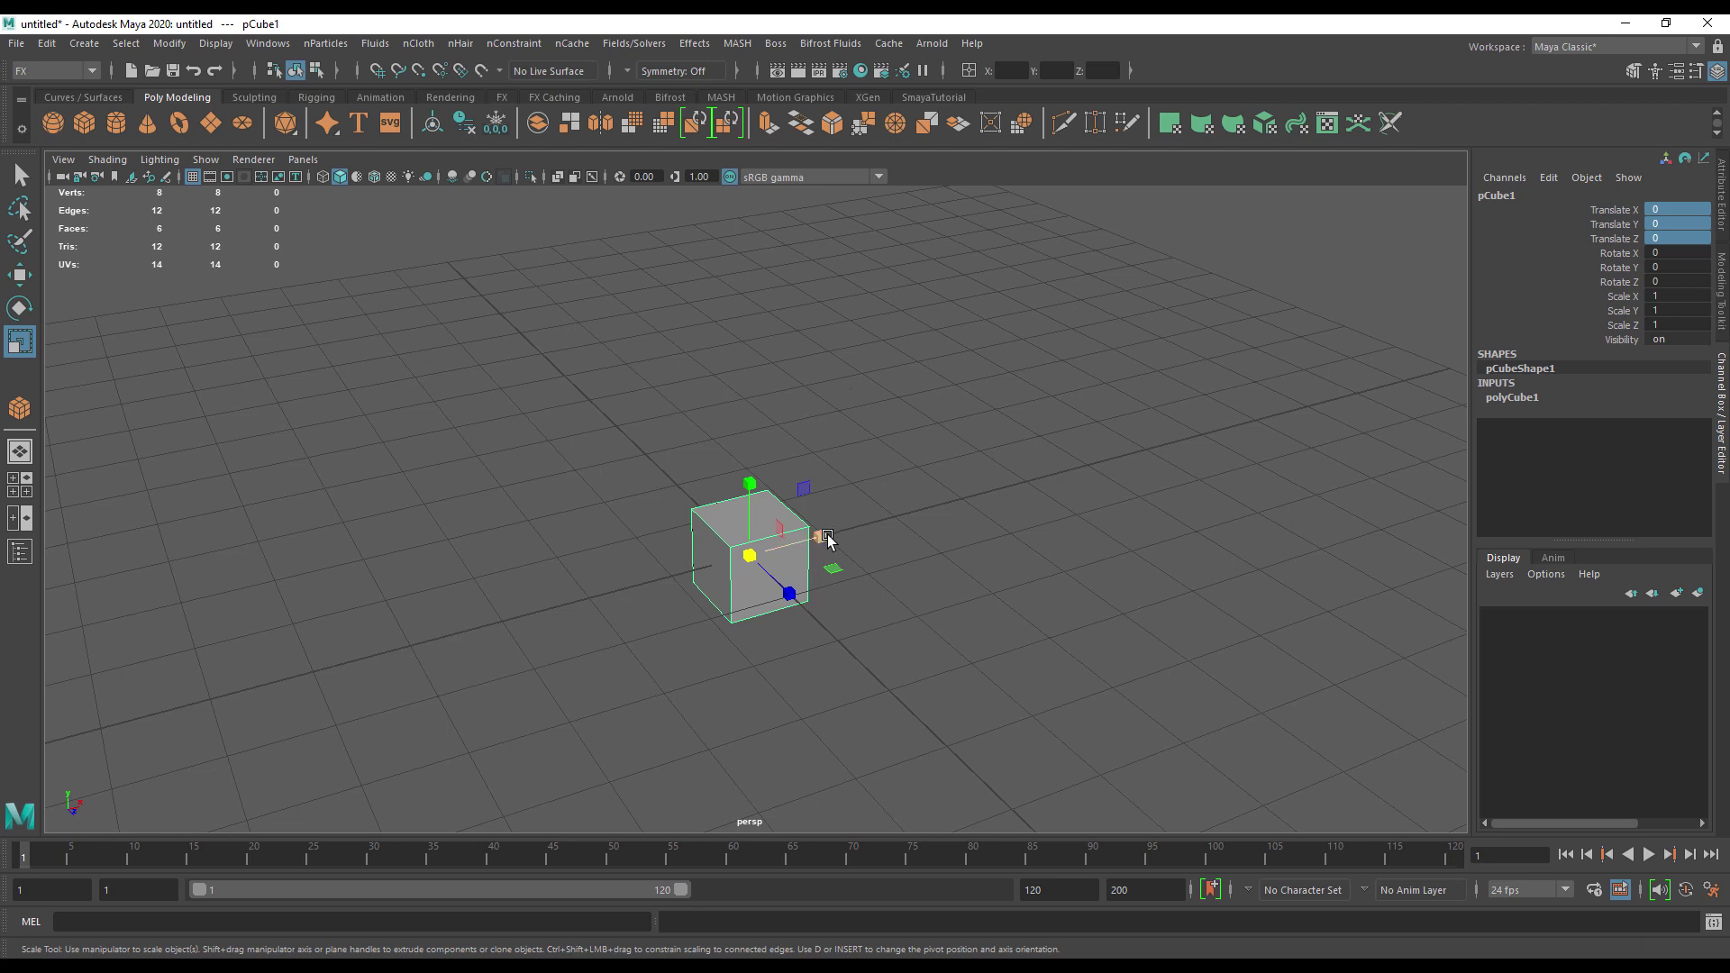
drag(821, 538, 911, 546)
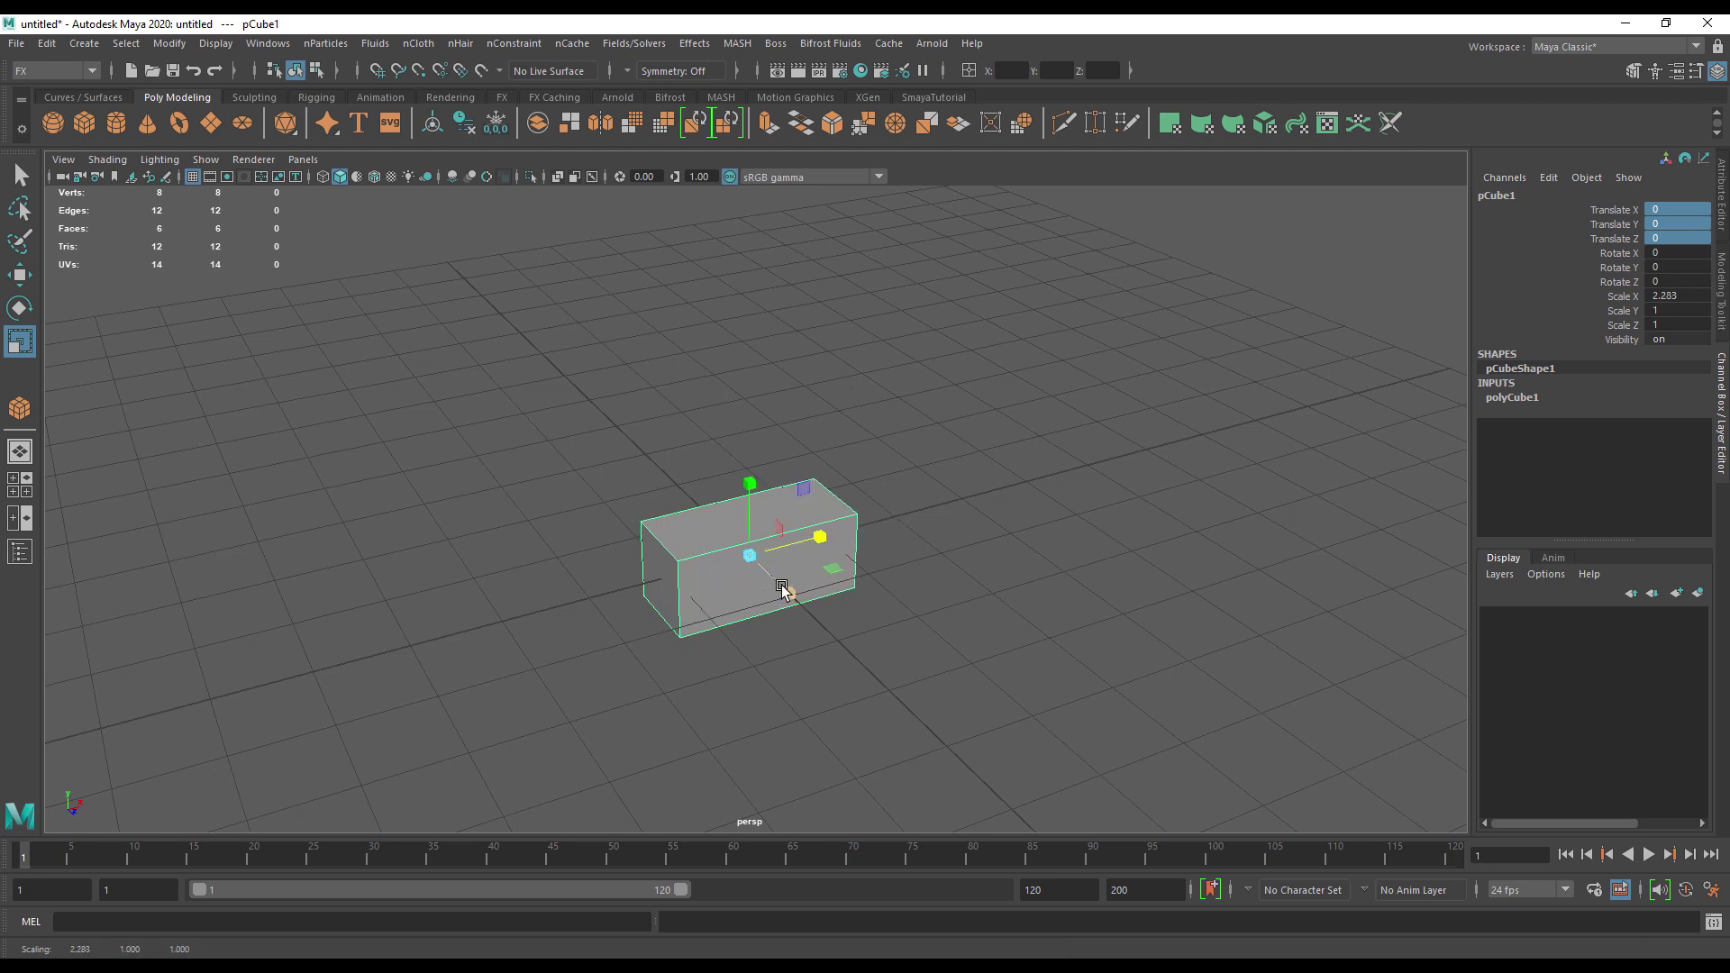
mouse_move(782, 589)
mouse_down()
mouse_move(803, 607)
mouse_move(789, 593)
mouse_up()
drag(748, 484, 761, 451)
mouse_move(772, 591)
alt+mouse_down()
mouse_move(754, 598)
mouse_move(898, 580)
mouse_move(701, 568)
mouse_move(1186, 595)
mouse_move(758, 594)
alt+mouse_up()
click(762, 561)
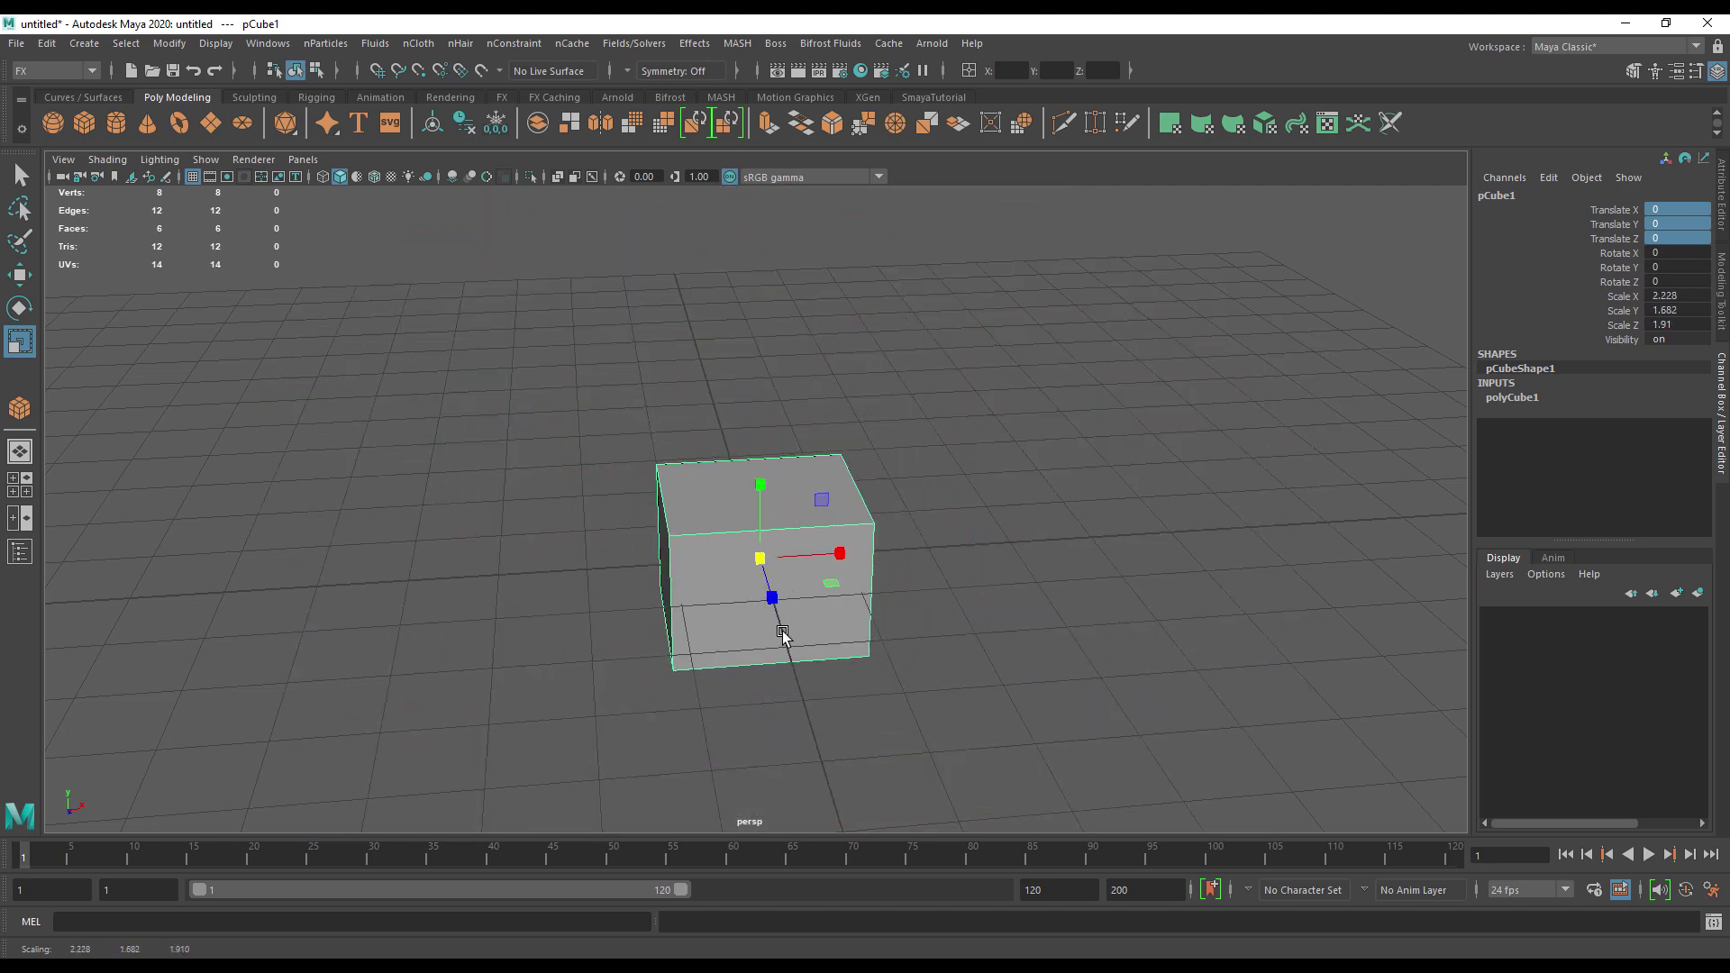
Deepen the box along Z and widen it along X with the scale handles
alt+drag(896, 665, 766, 674)
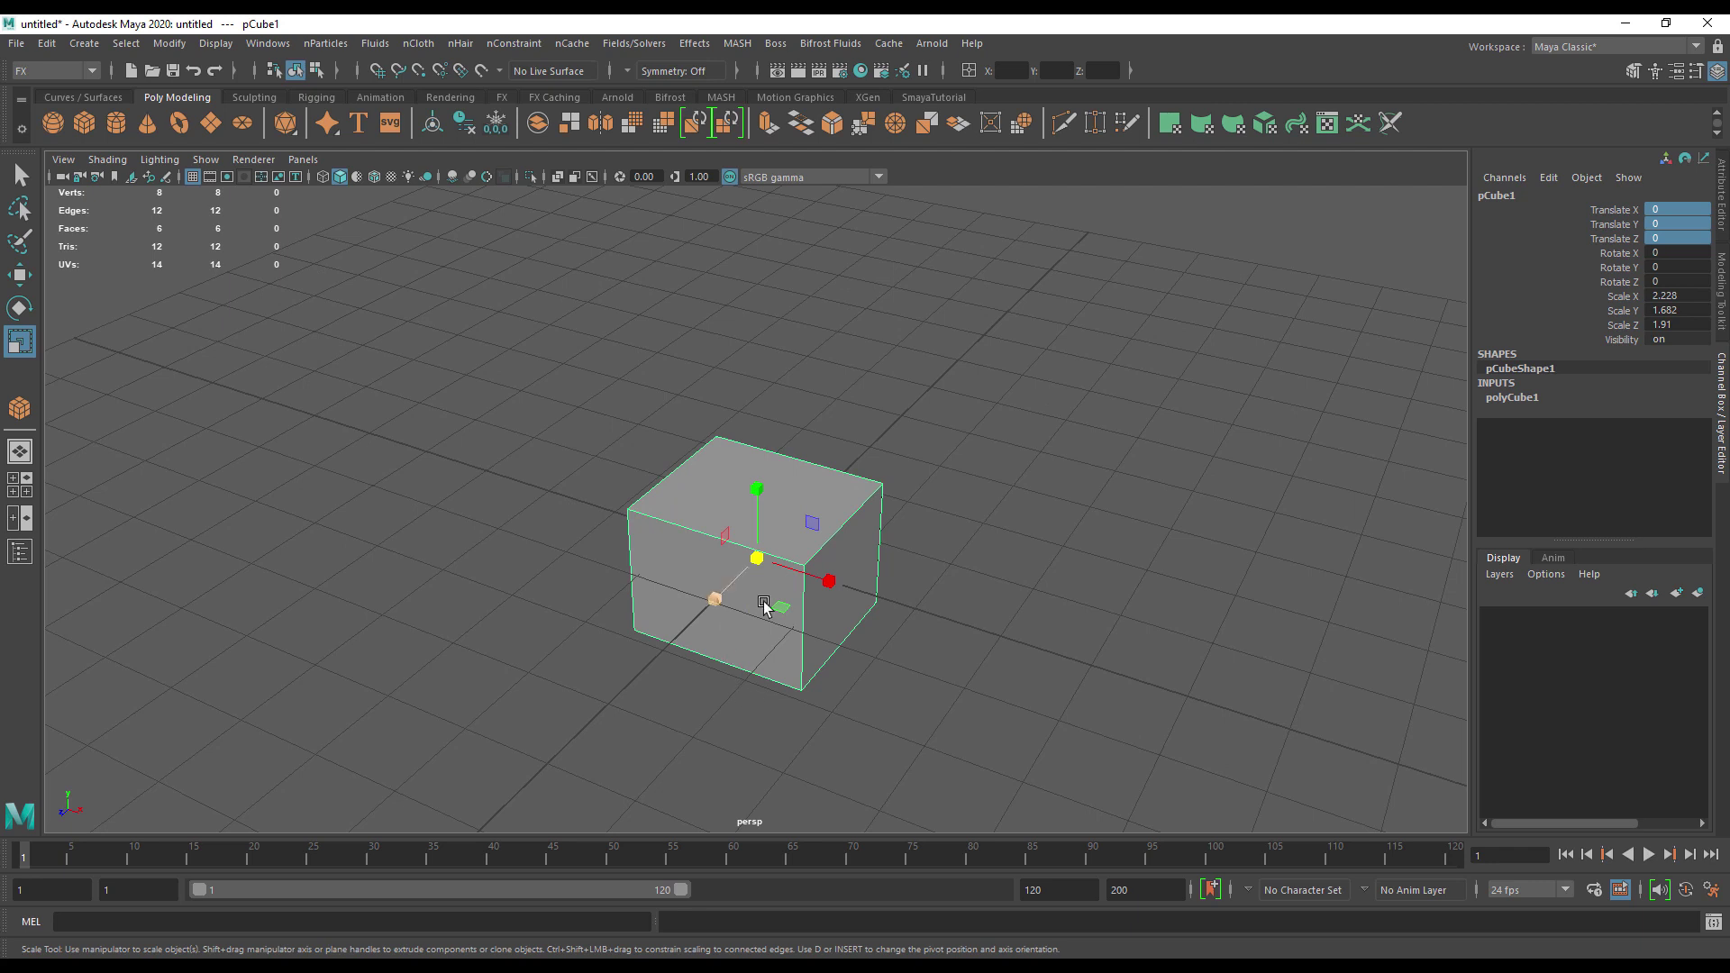
scroll(815, 648, up, 2)
alt+middle_drag(827, 657, 673, 582)
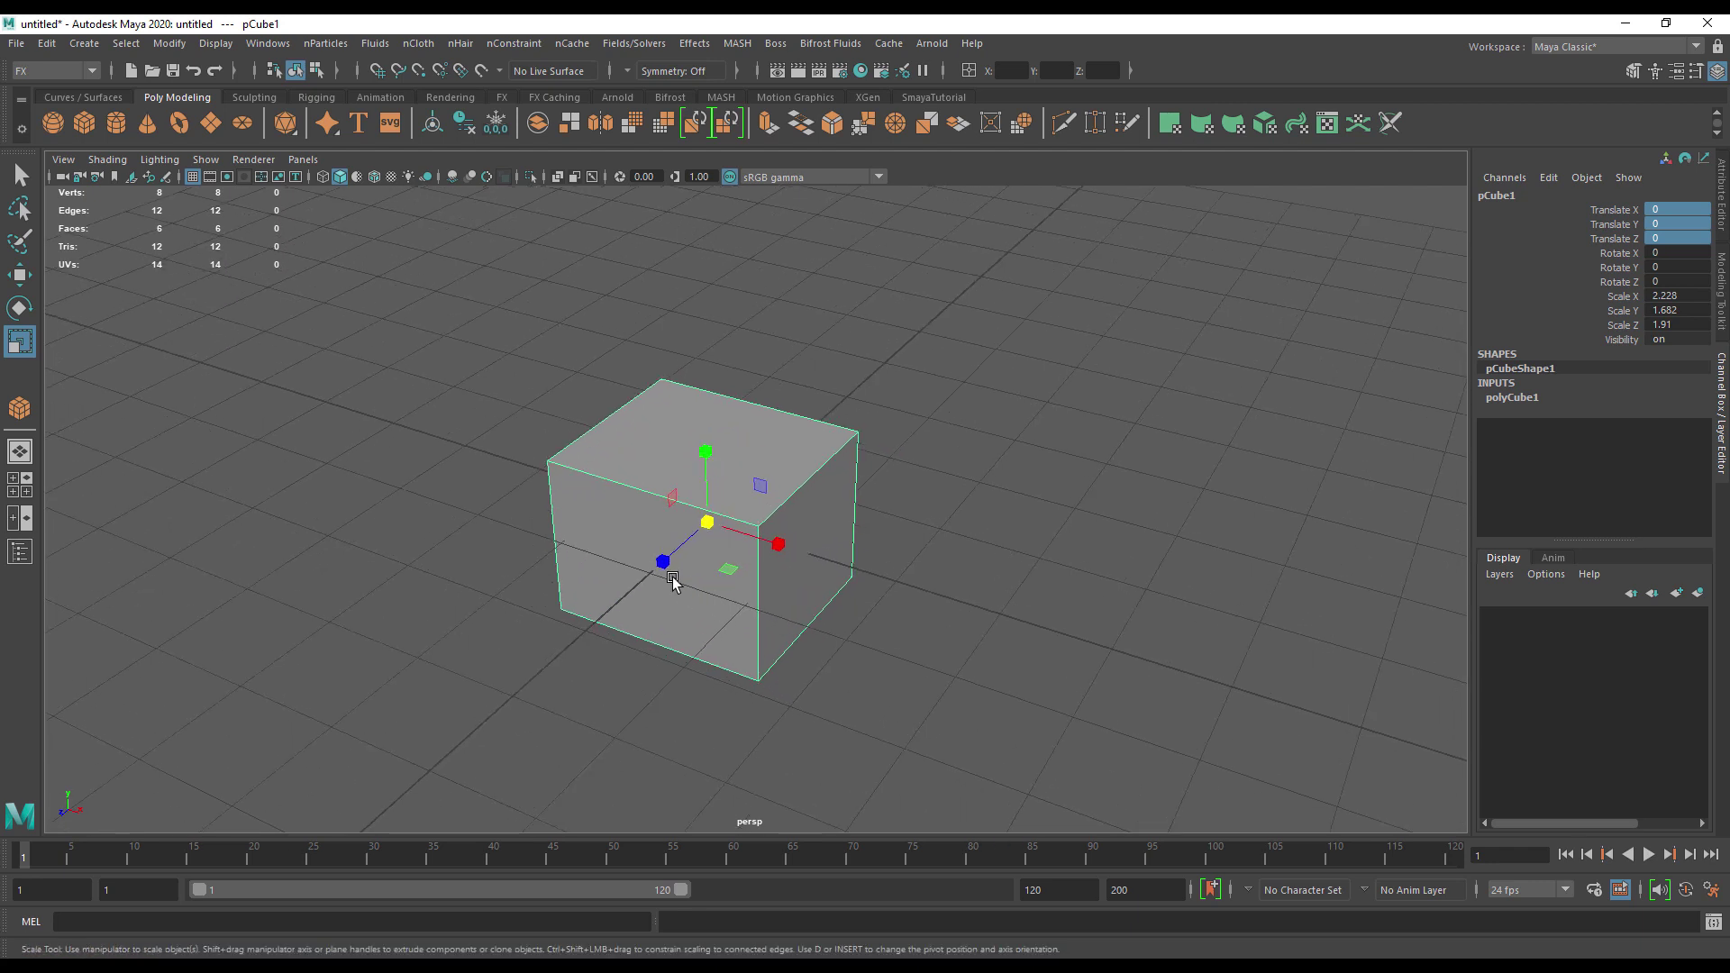
drag(673, 581, 642, 602)
drag(778, 544, 804, 566)
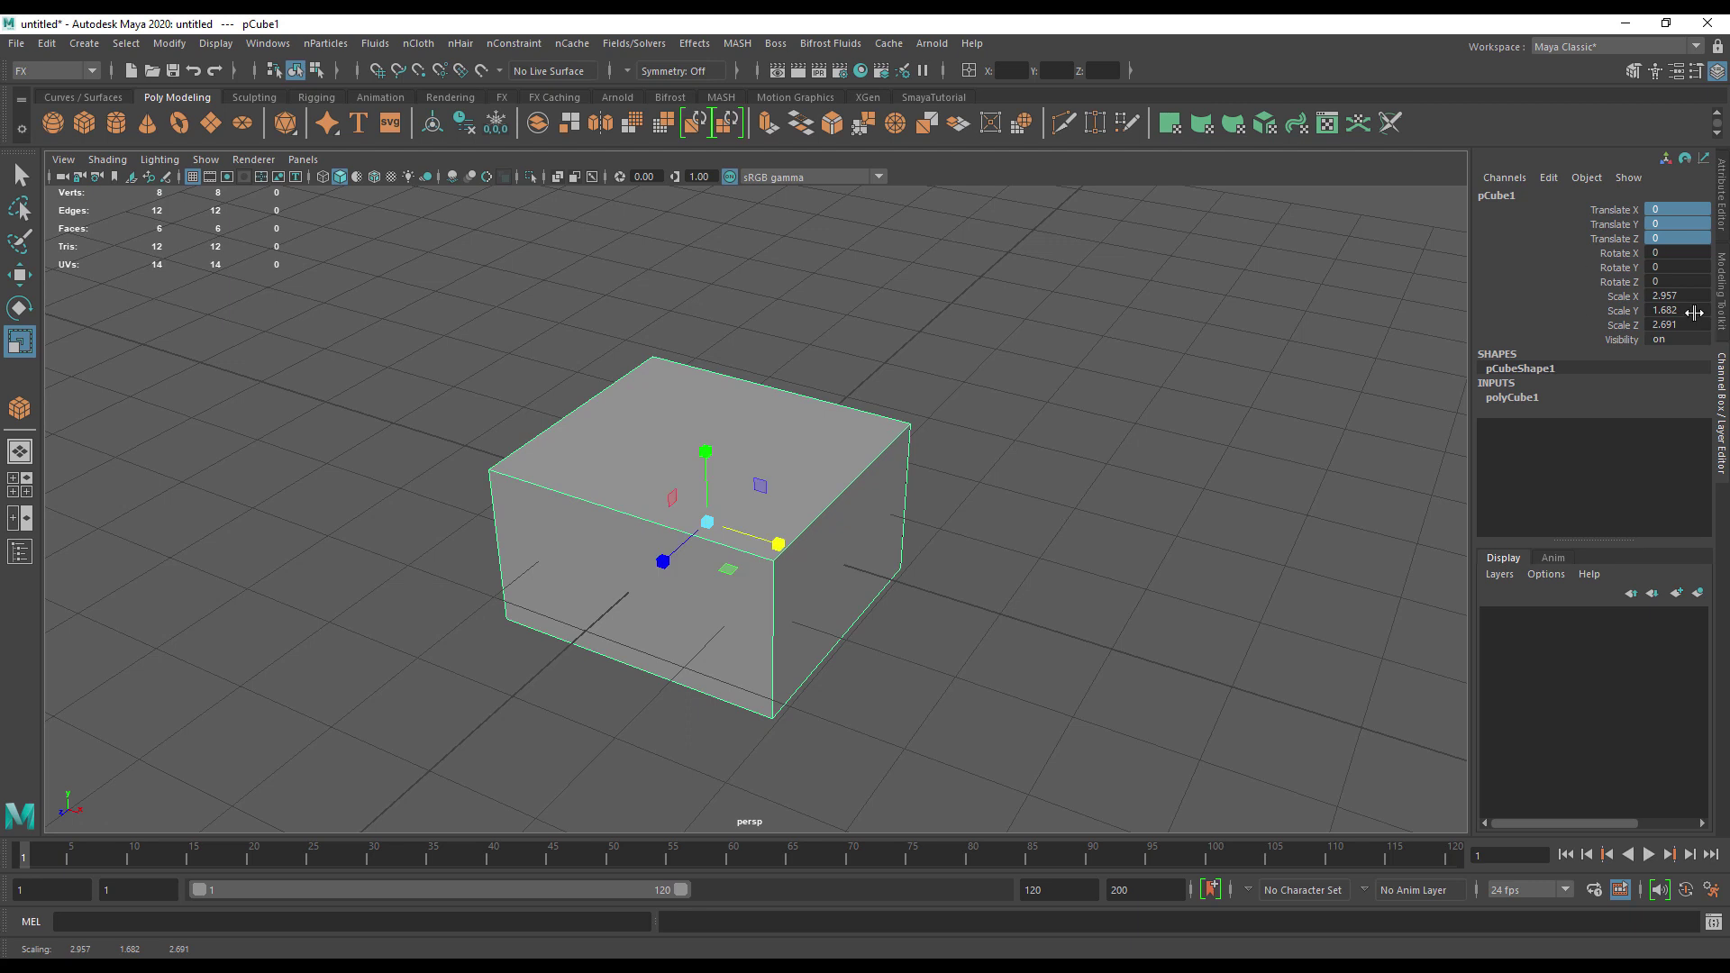
alt+drag(901, 587, 791, 446)
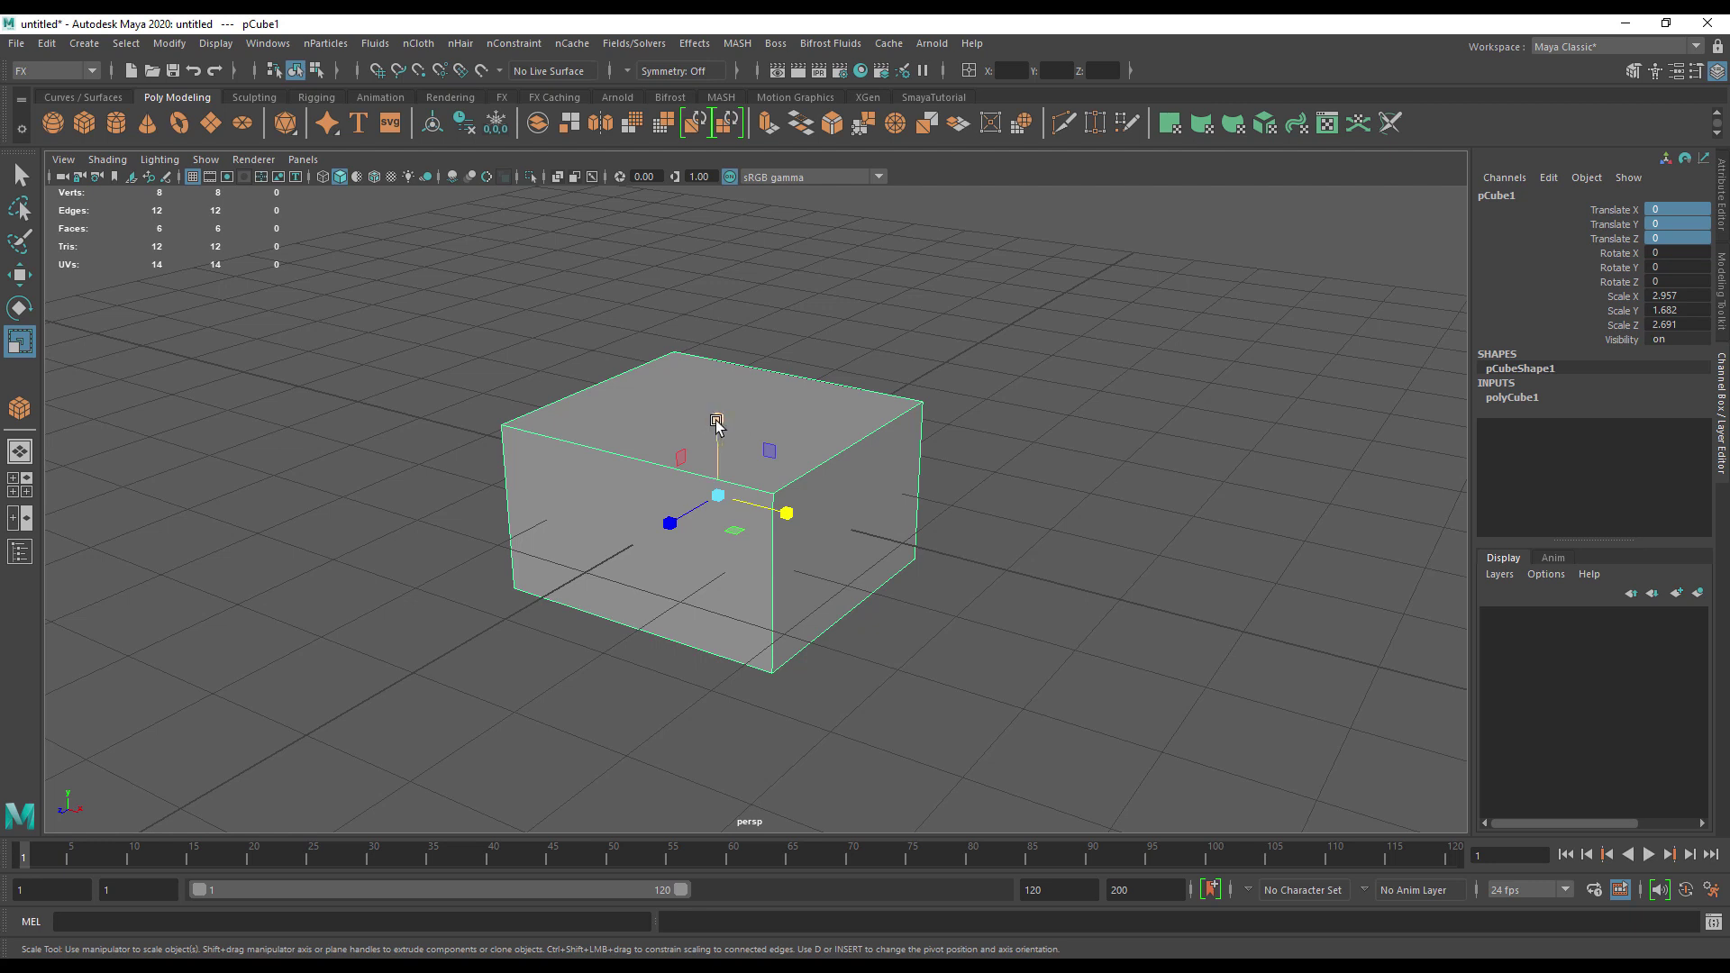
Resize the box with the centre and X handles into a wide slab about 4.587 × 1.778 × 3.117
mouse_move(711, 420)
ctrl+mouse_down()
mouse_move(711, 293)
mouse_move(701, 398)
mouse_move(704, 364)
mouse_move(729, 410)
ctrl+mouse_up()
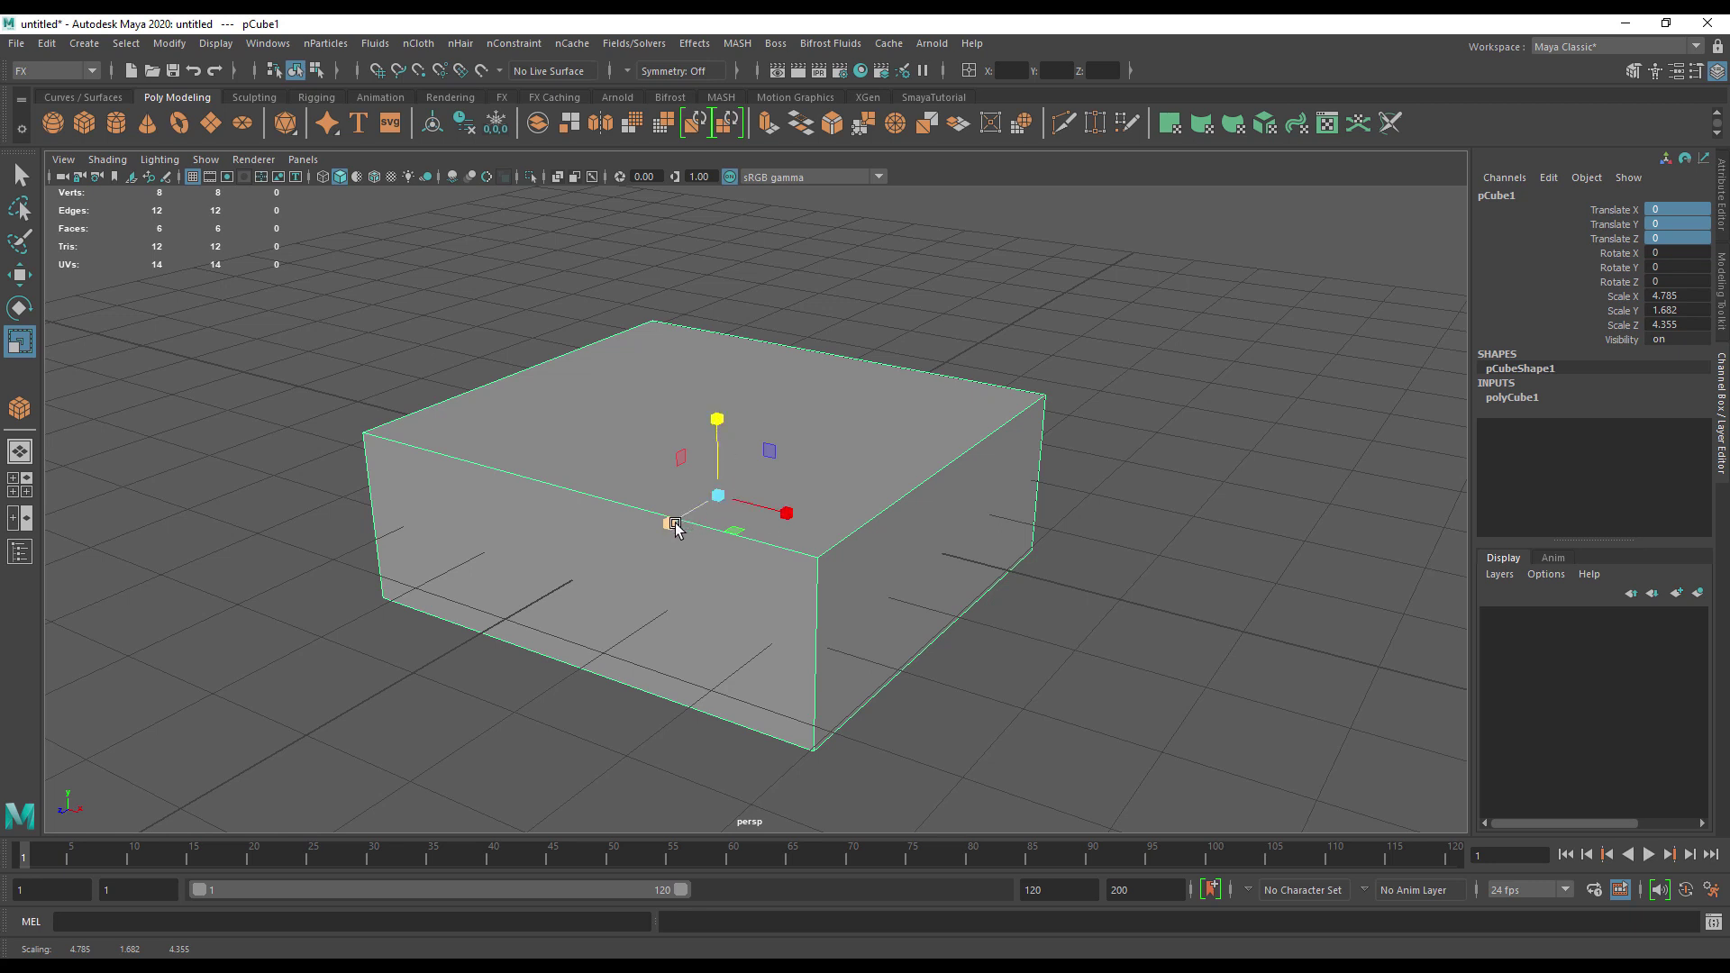
drag(672, 530, 833, 578)
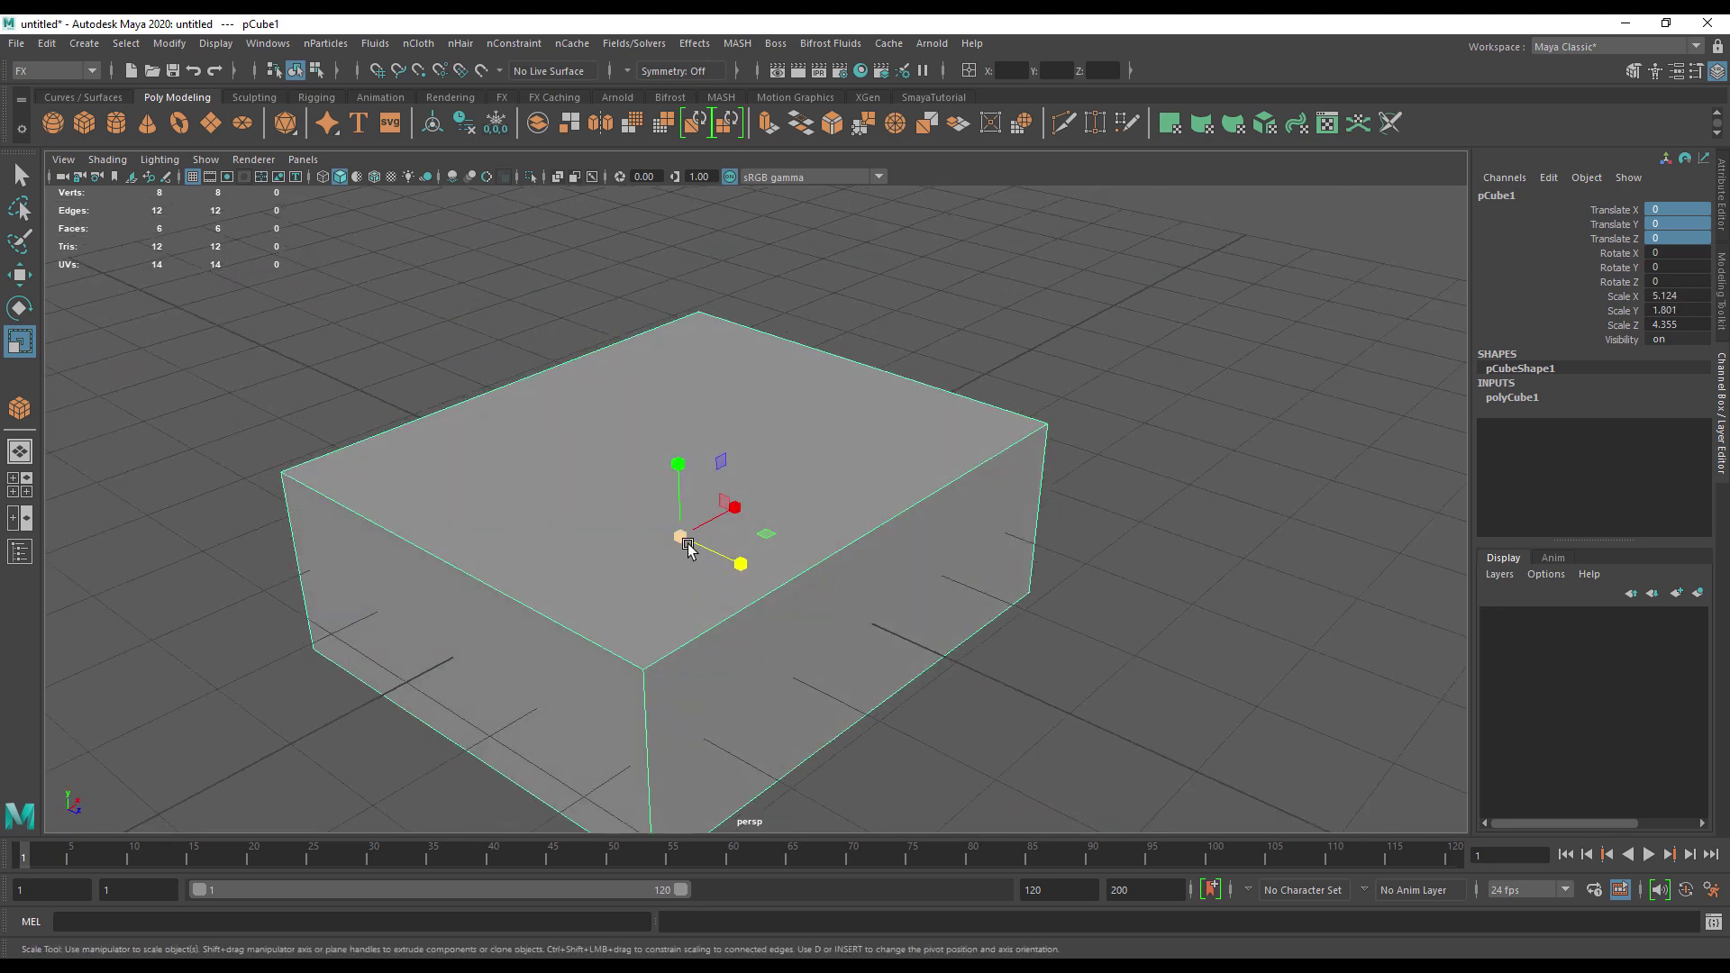
drag(687, 544, 487, 580)
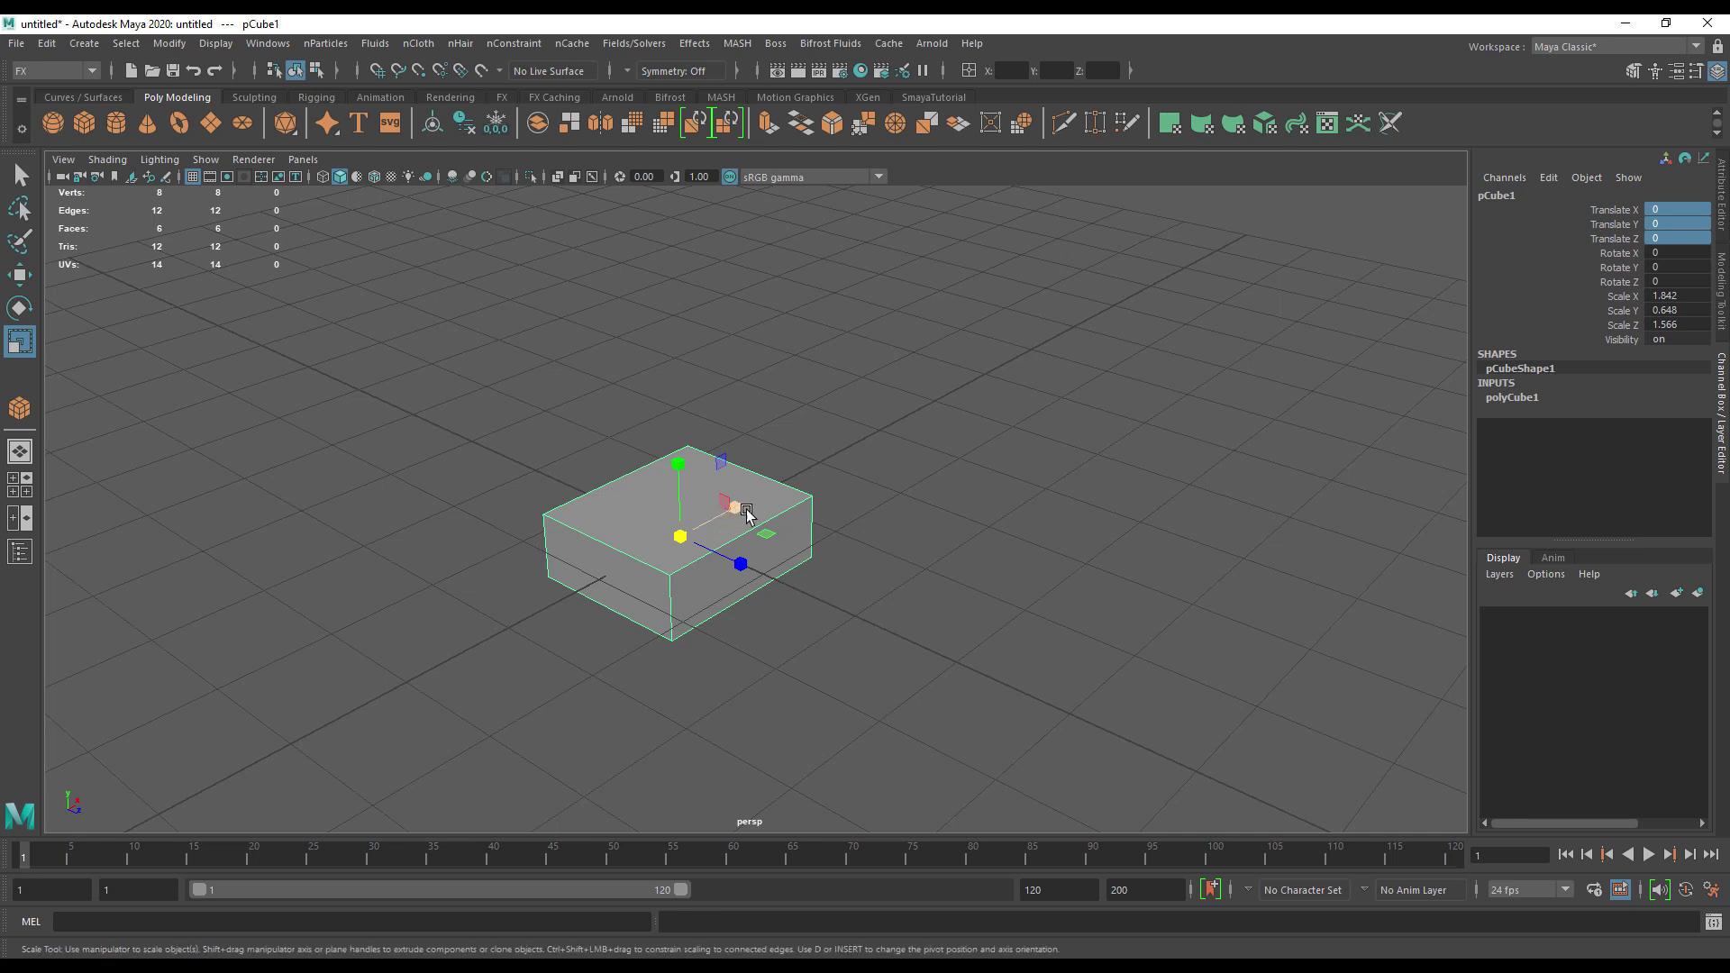
drag(747, 514, 678, 407)
alt+drag(715, 541, 863, 530)
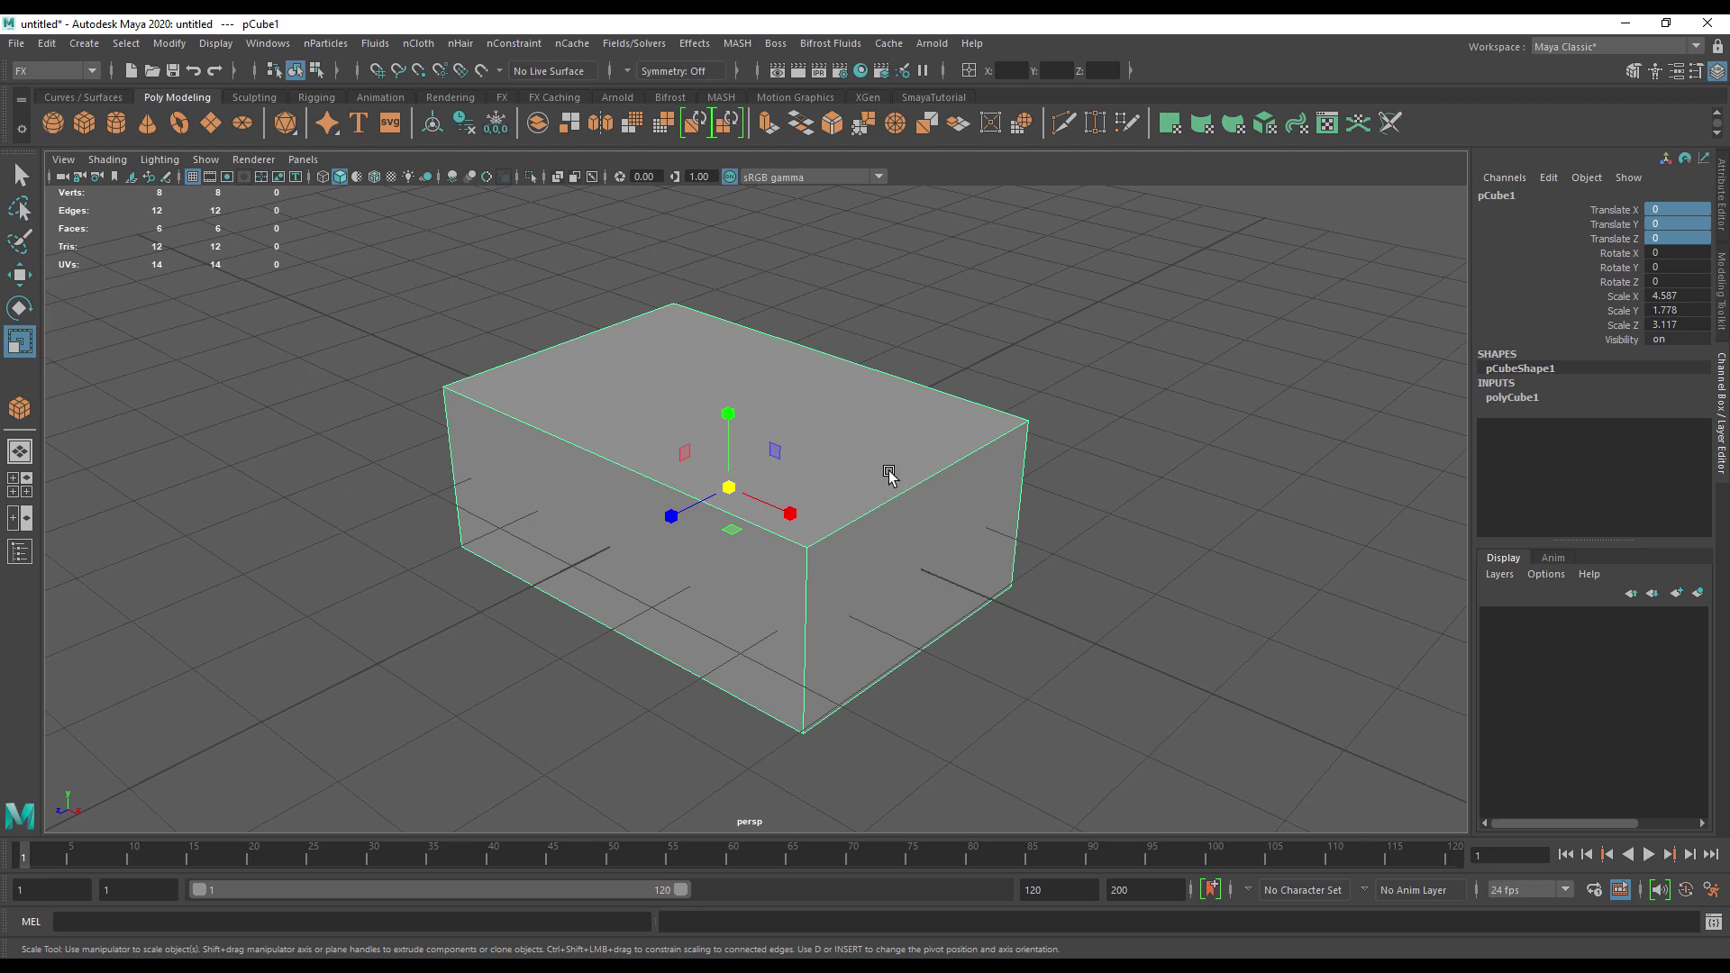
Rotate the box freely with the Rotate tool, then select its rotate and scale channels
key(e)
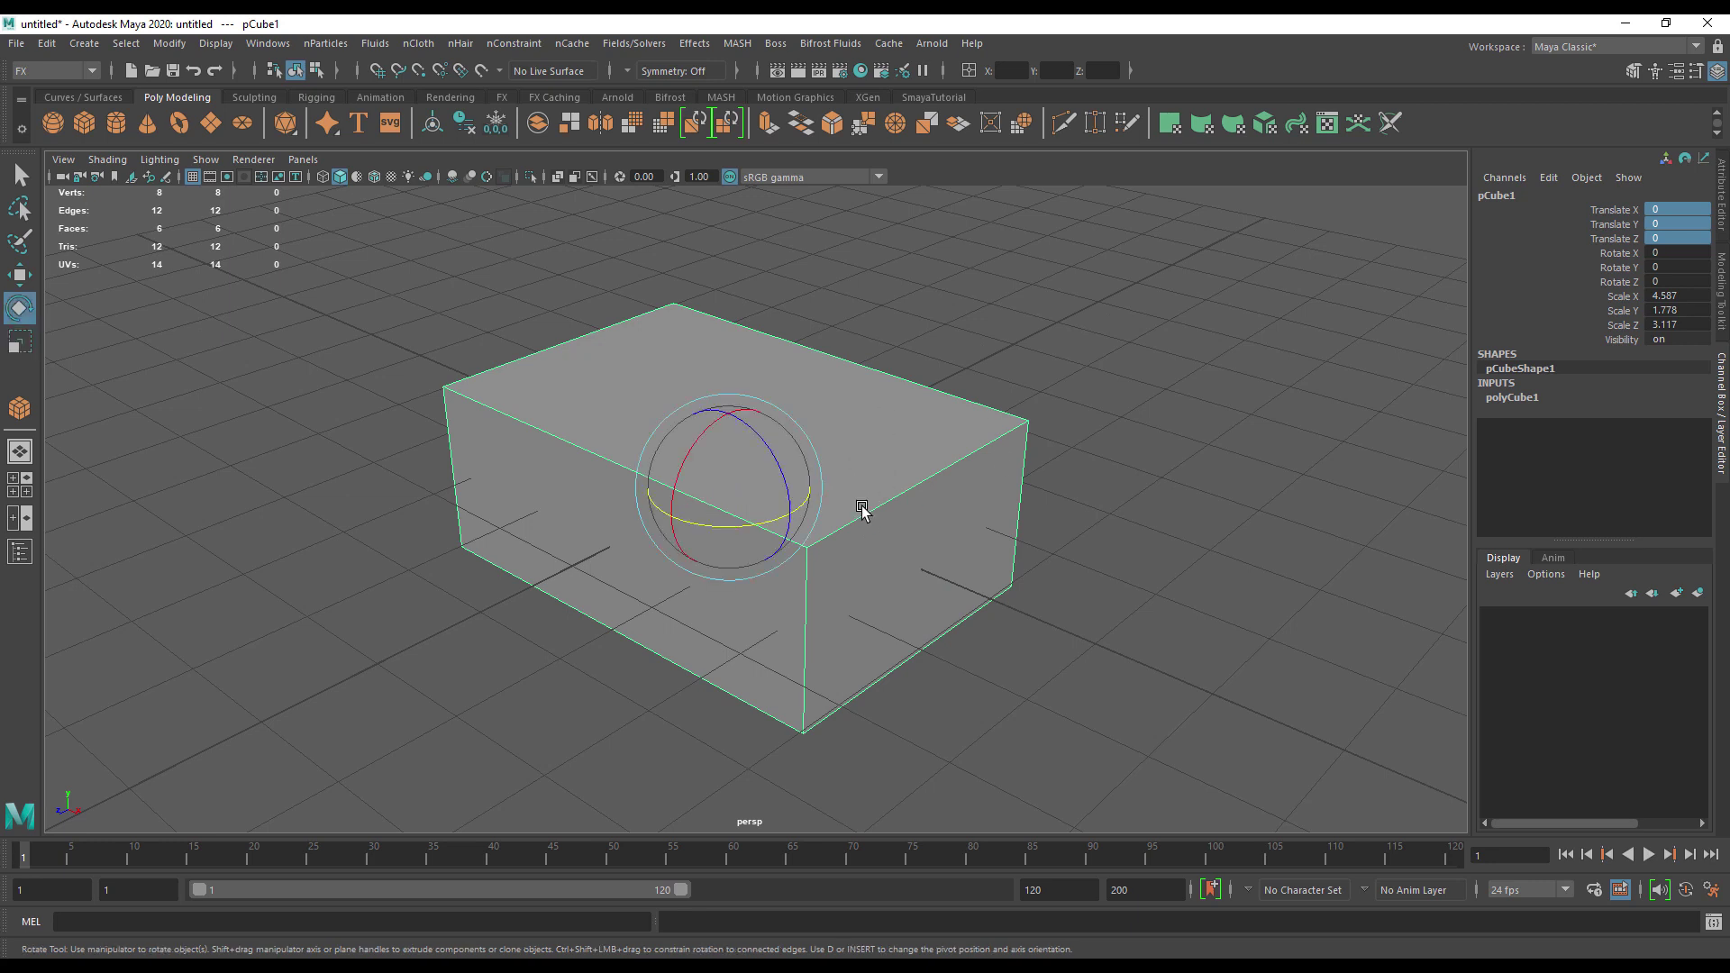
alt+drag(875, 514, 915, 525)
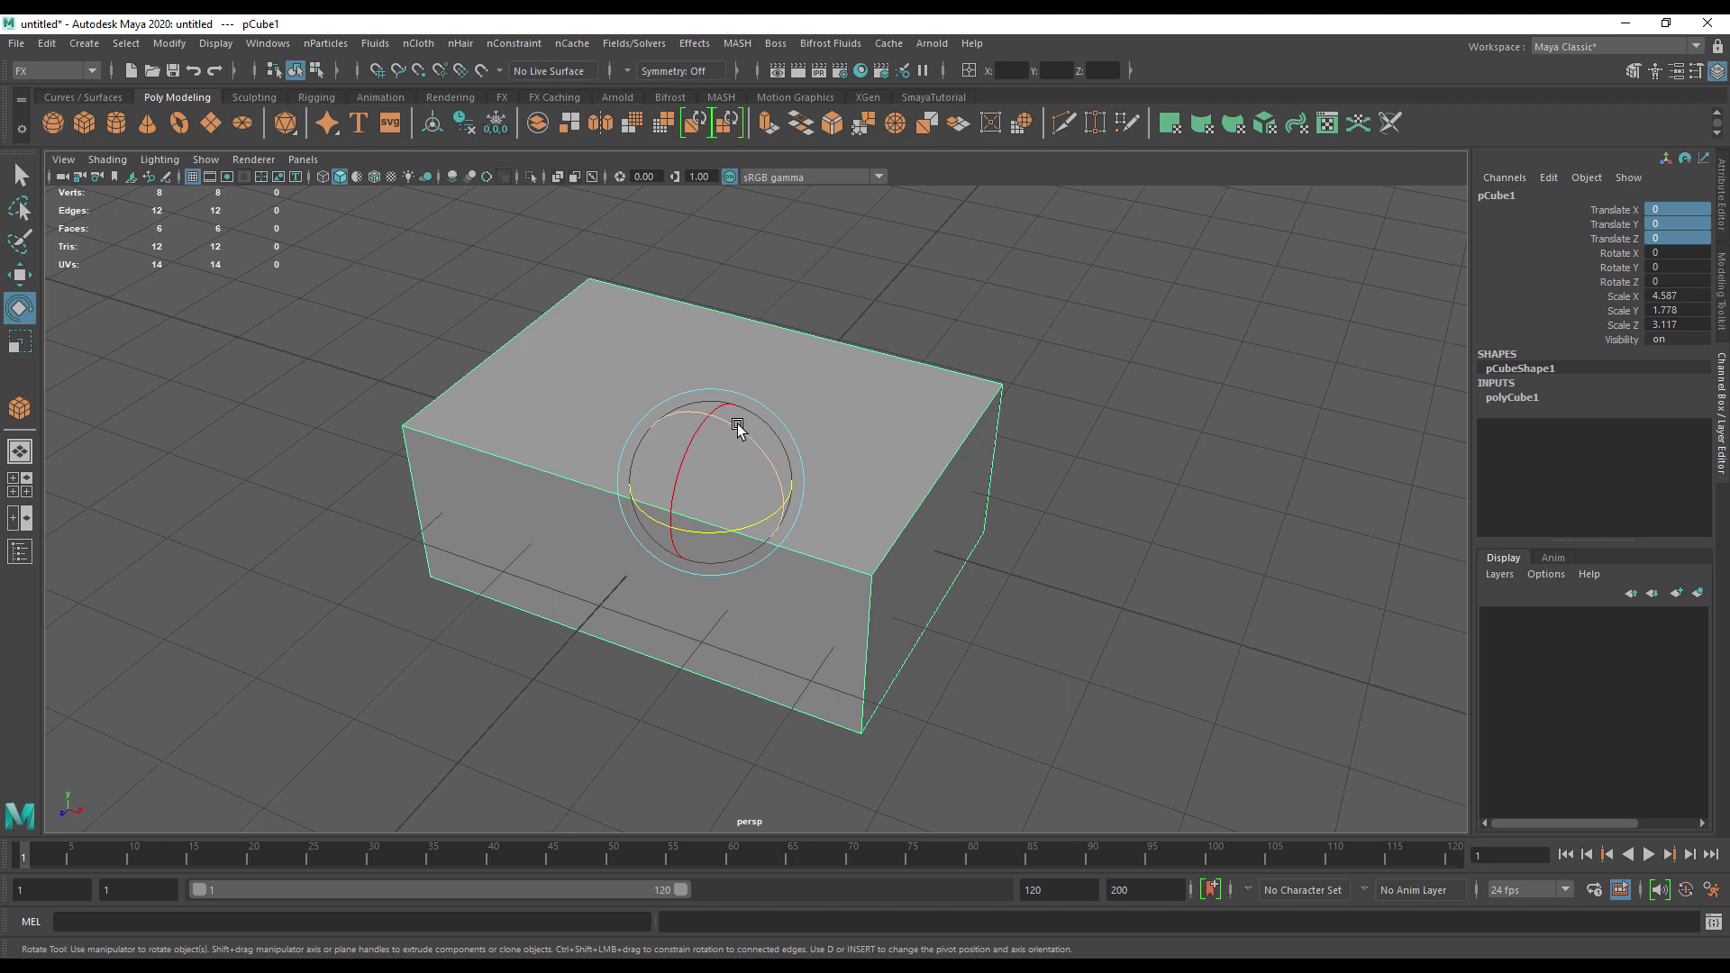
drag(731, 427, 630, 479)
drag(753, 527, 676, 468)
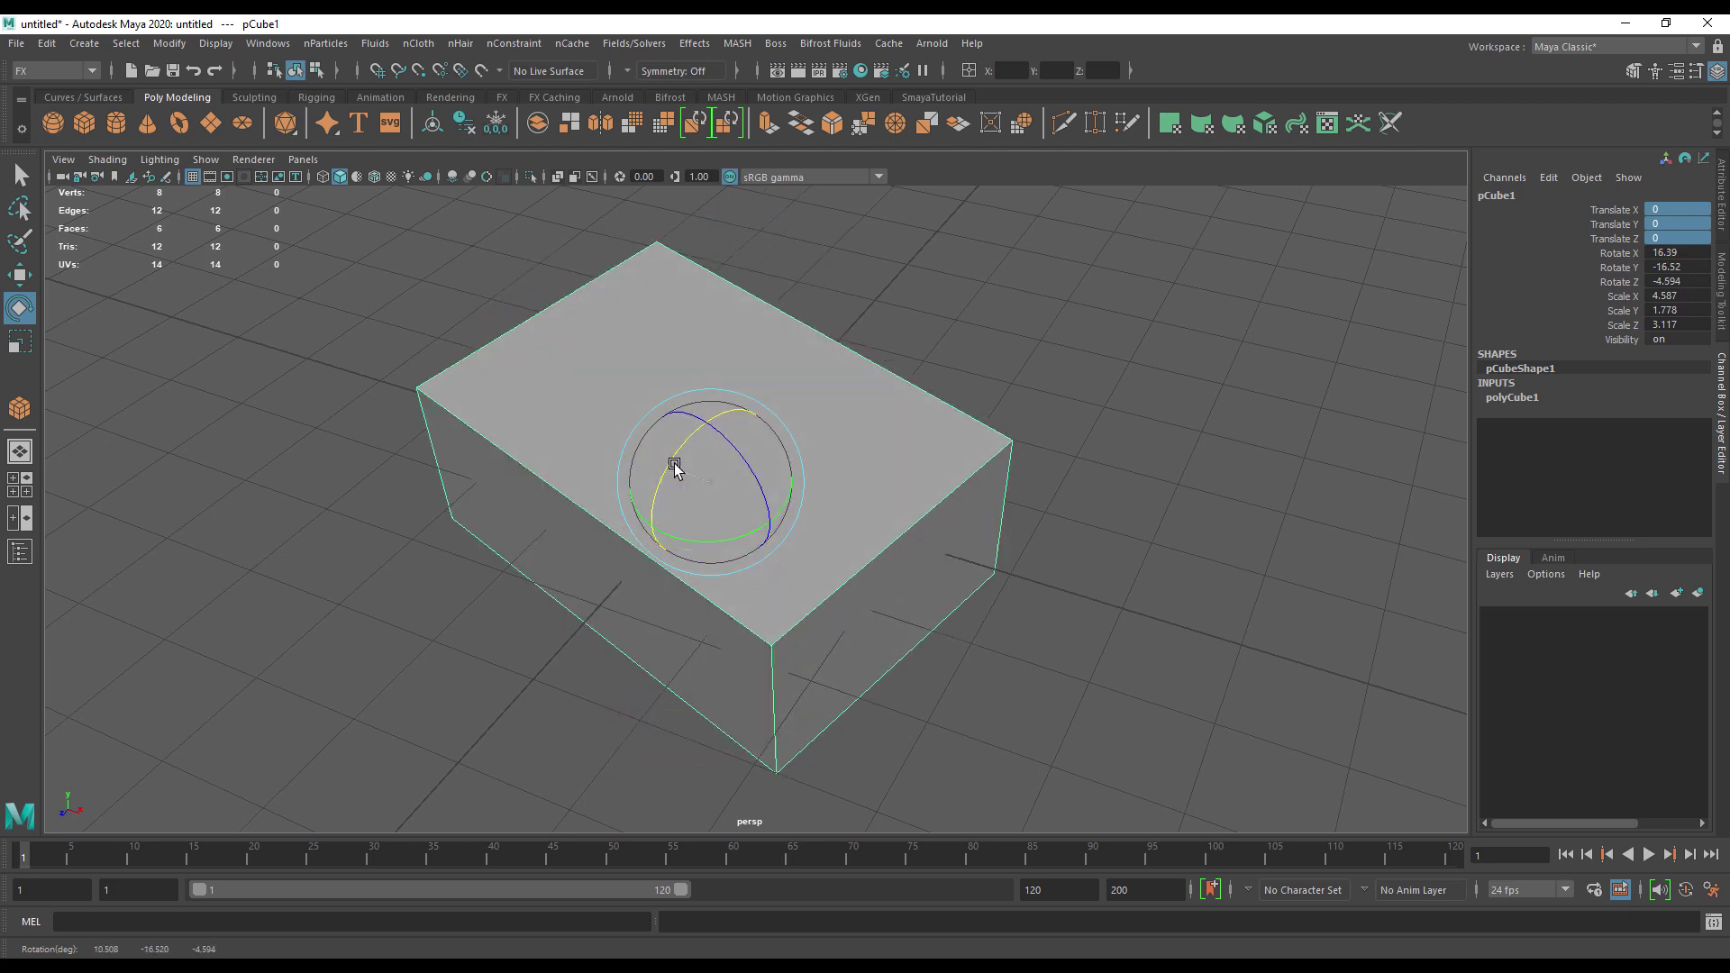
drag(1693, 256, 1686, 321)
Set the selected rotate and scale channels to 1, then reselect the cube
text(1)
key(Return)
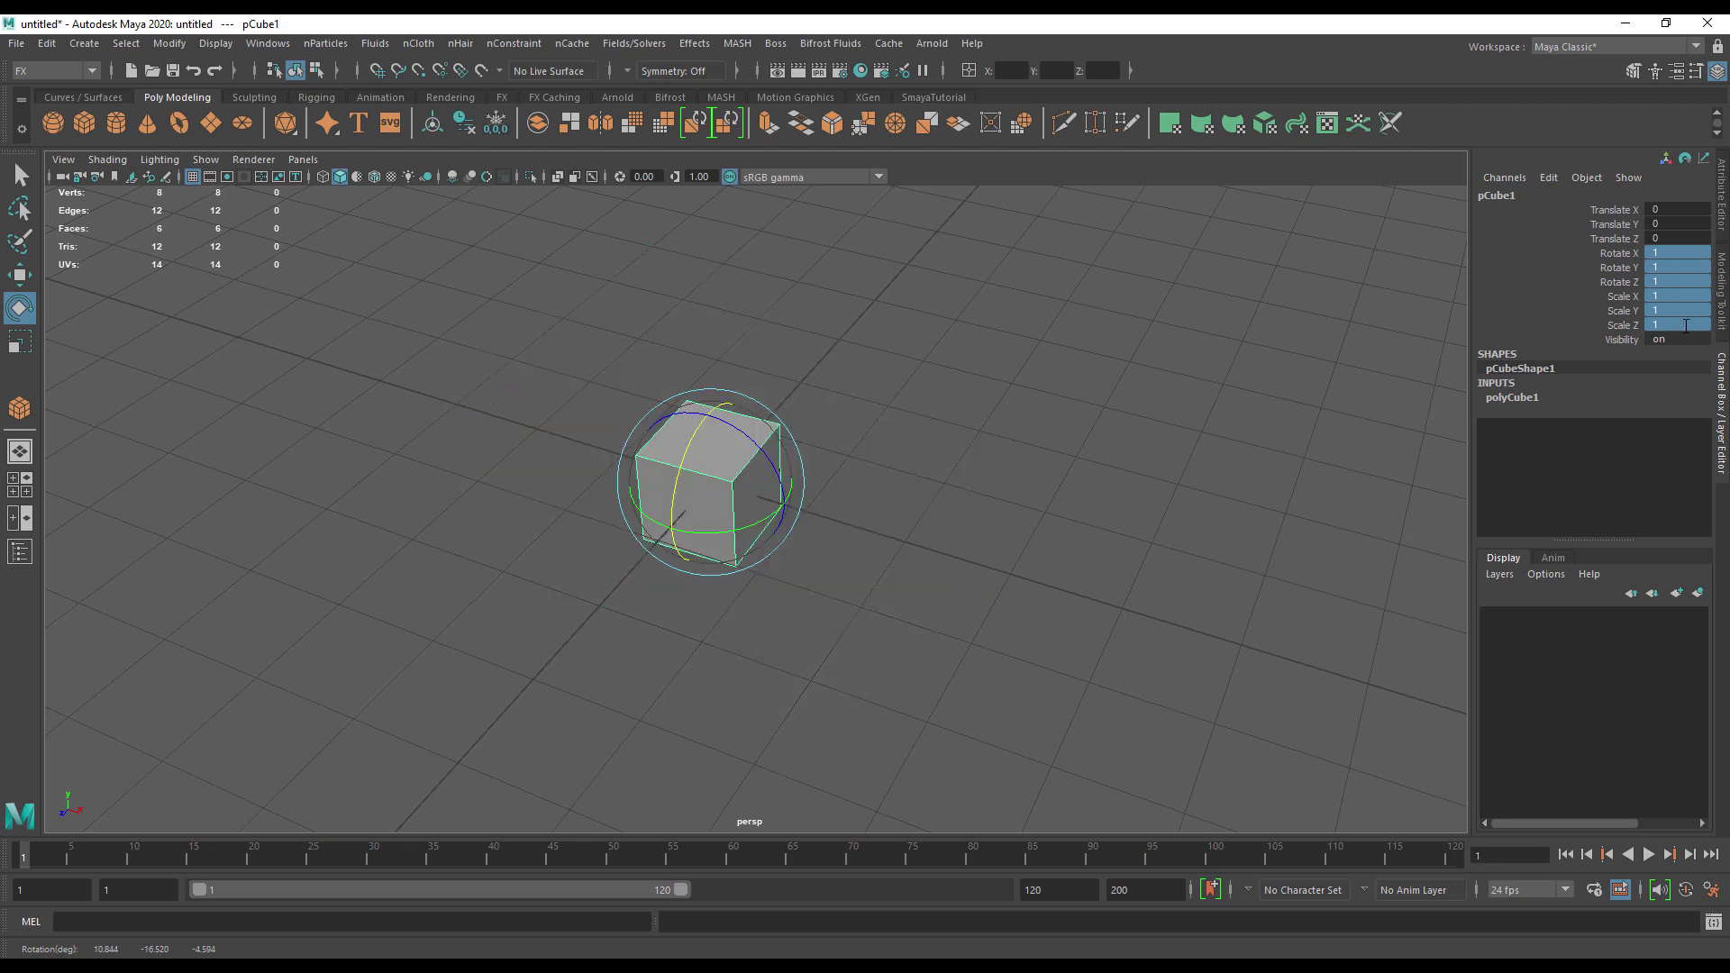
click(856, 512)
alt+right_drag(878, 425, 946, 560)
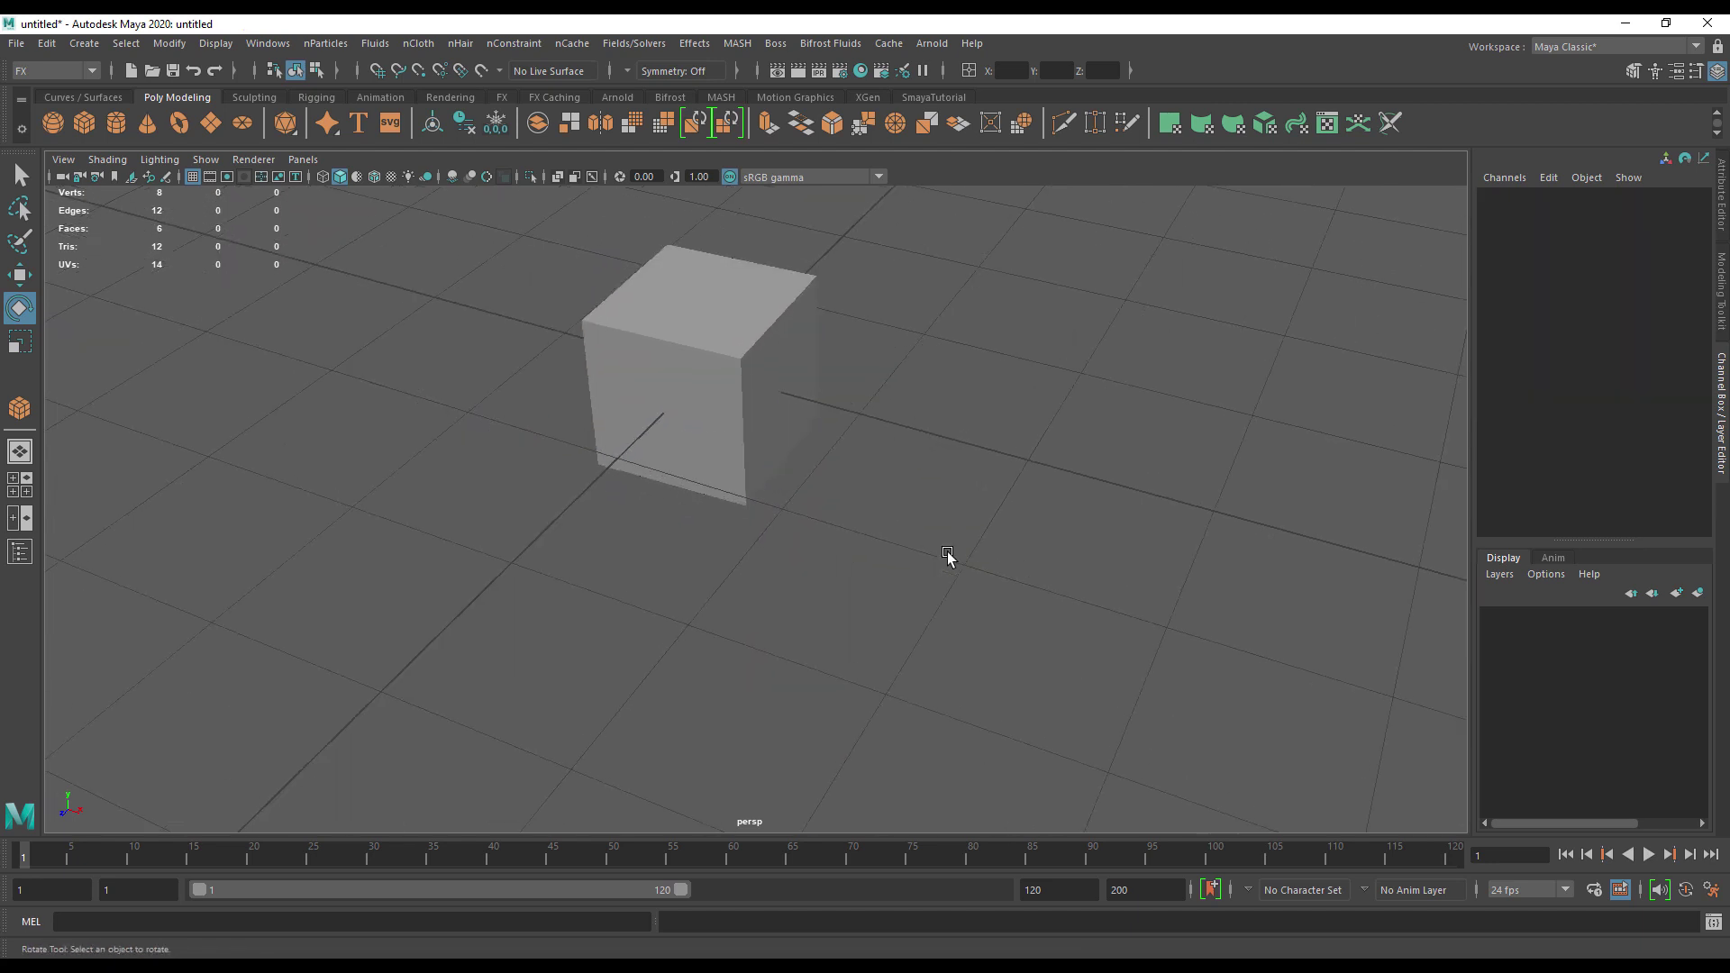
click(718, 420)
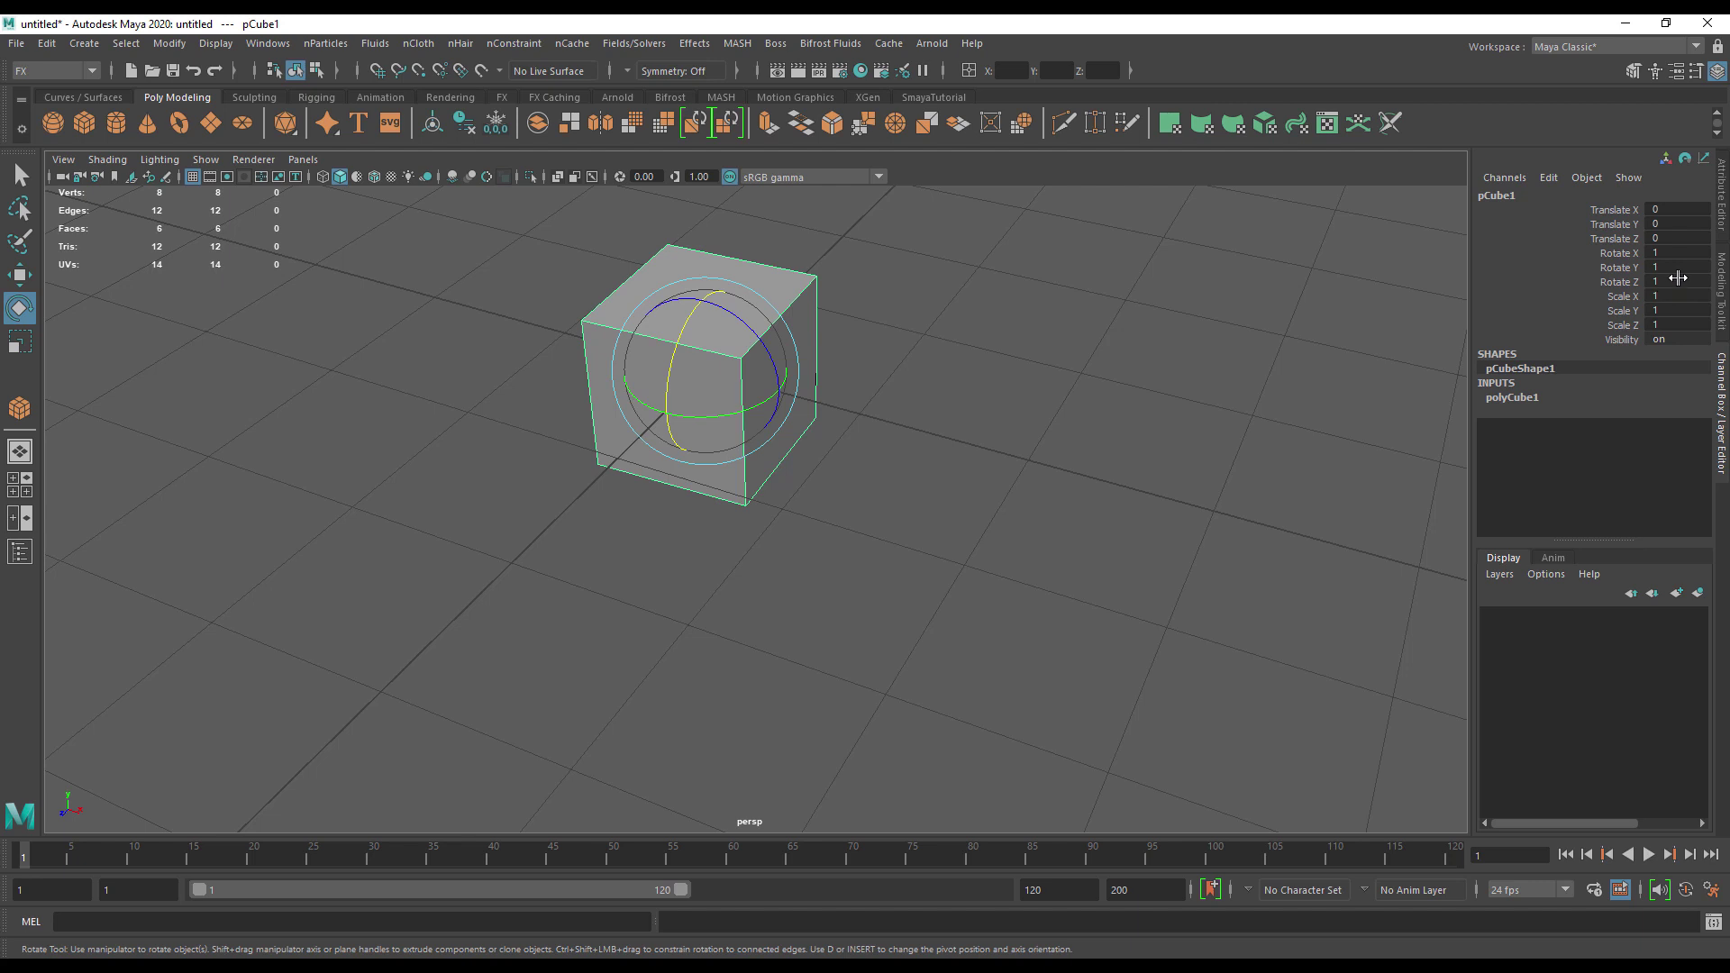
Set the cube's Rotate X to 90, then change it to 45
click(1681, 253)
key(Return)
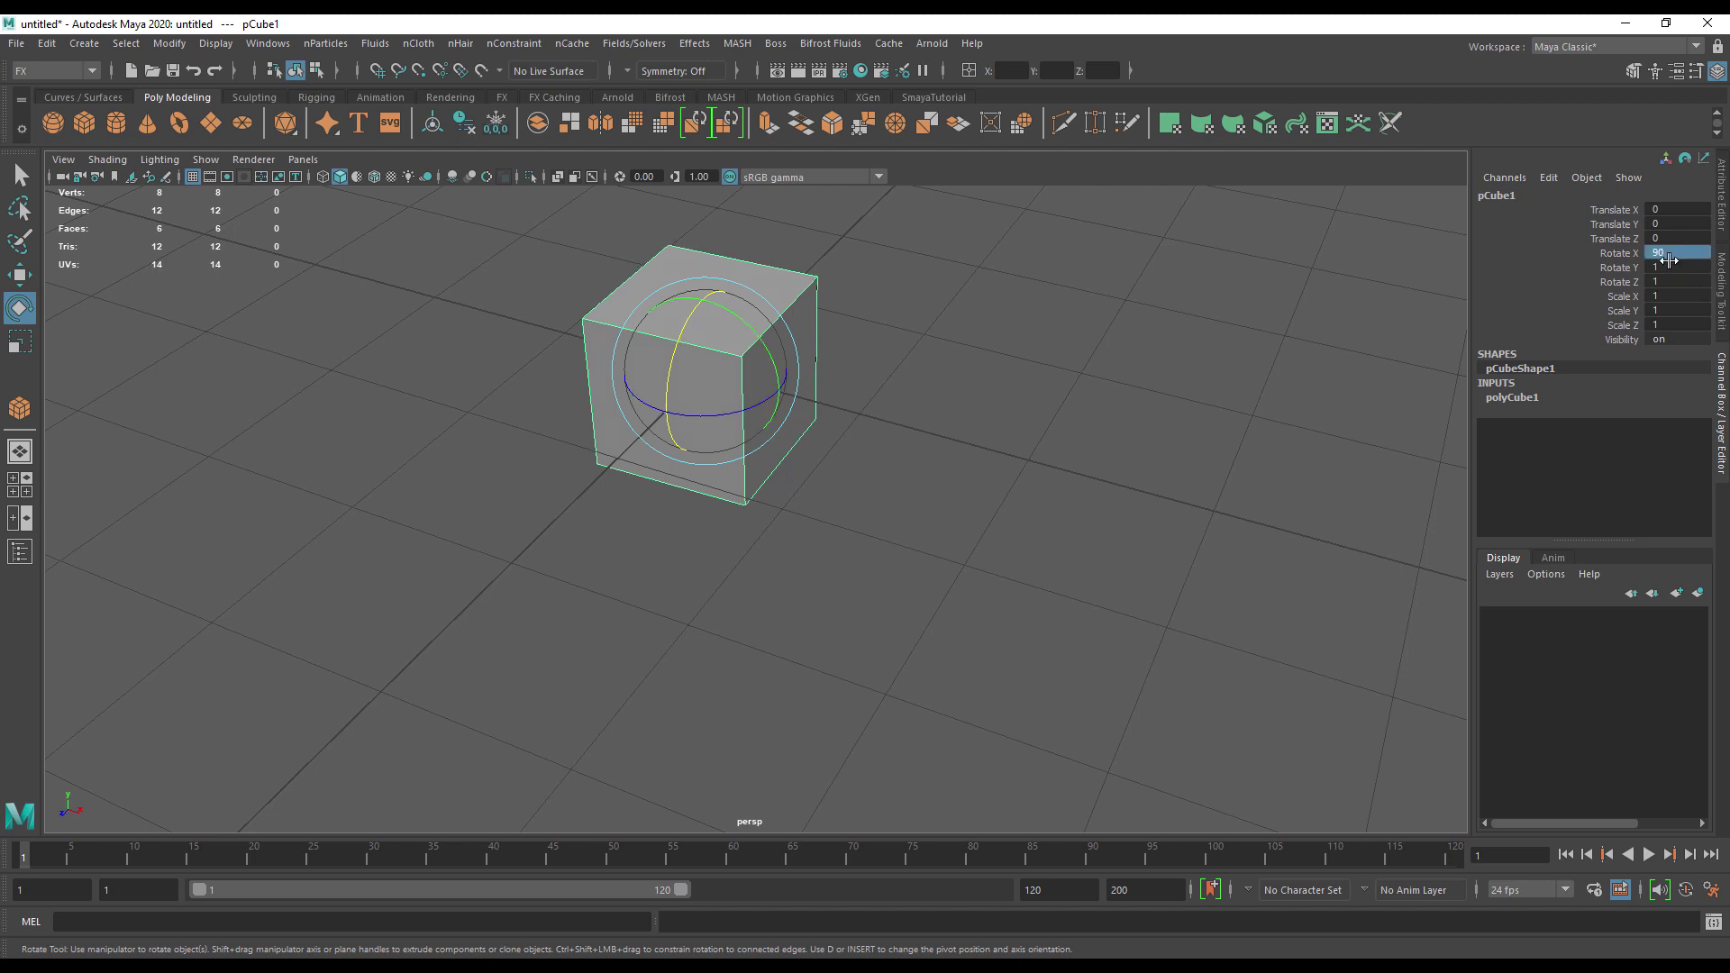
click(1670, 261)
click(1675, 253)
text(45)
key(Return)
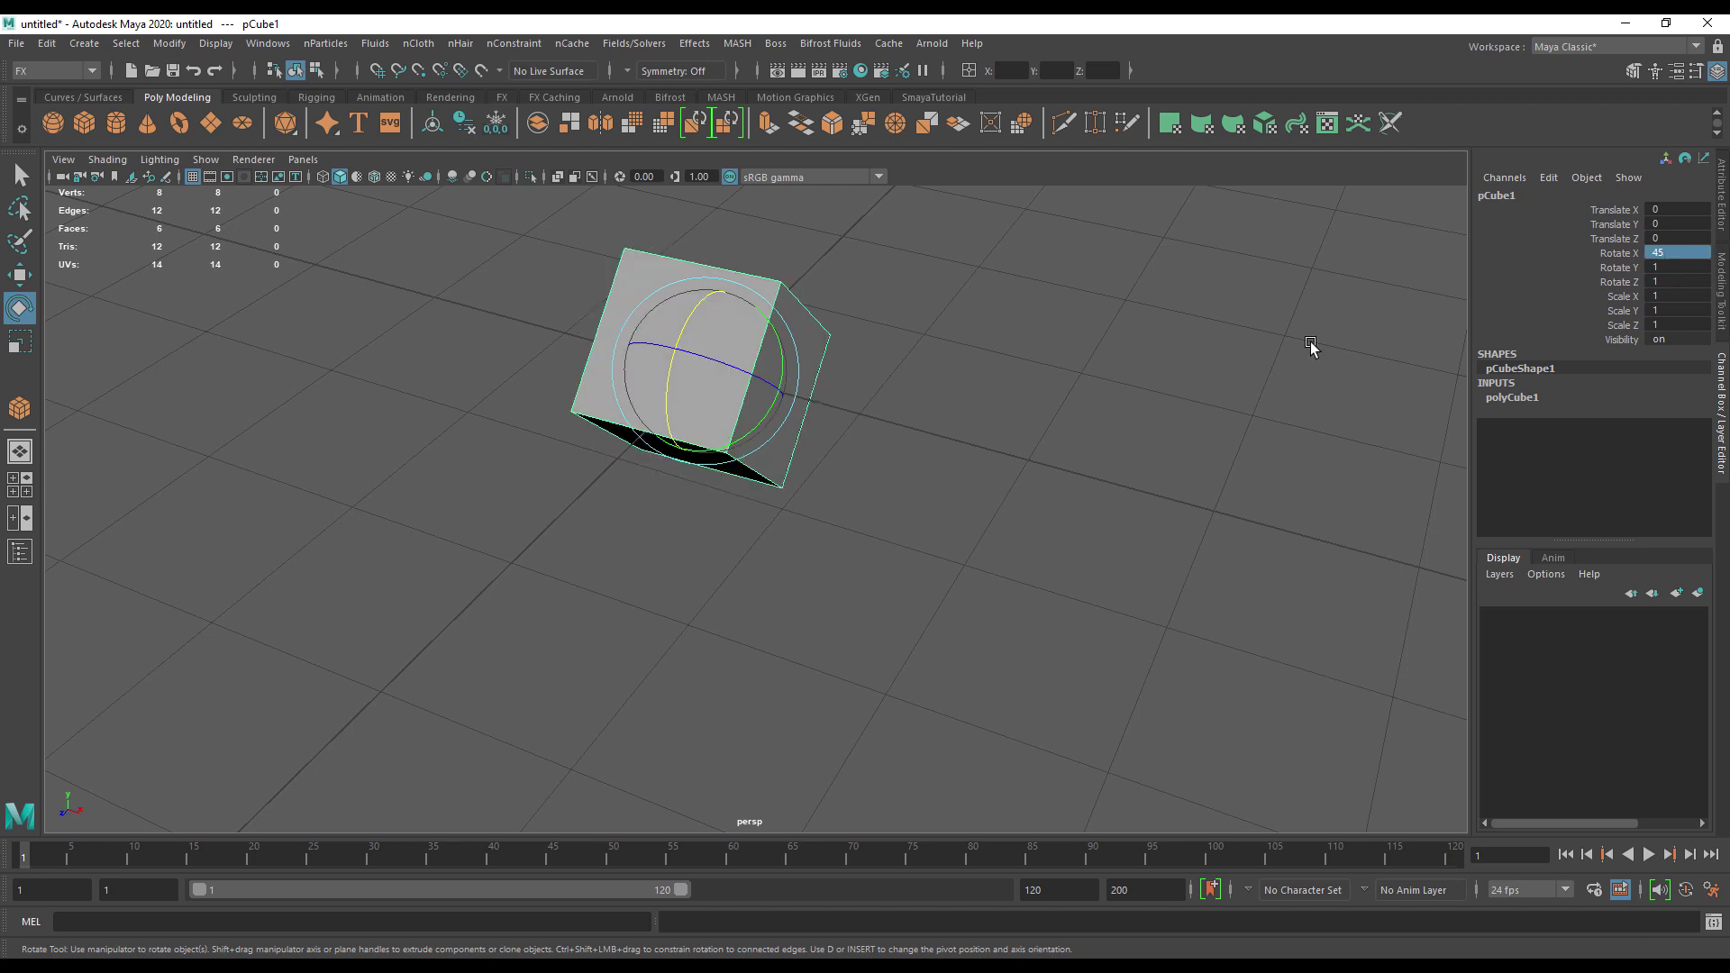
alt+drag(1073, 468, 1044, 507)
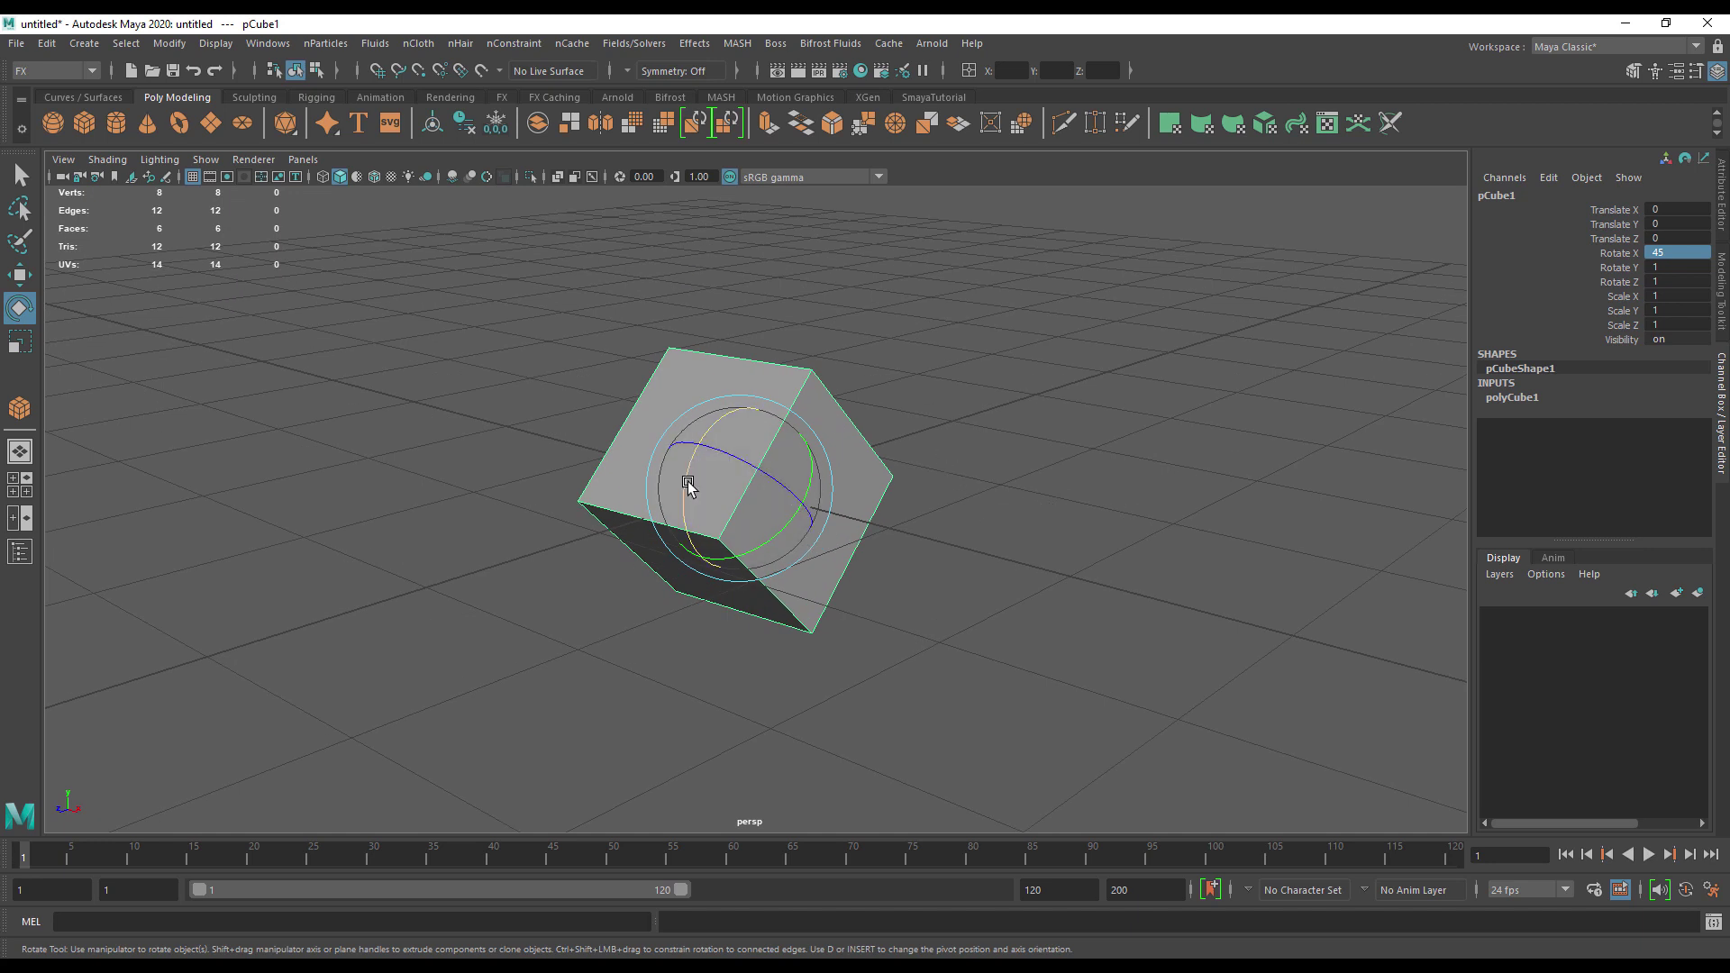
Spin the cube about X and Y with the rotate rings, then return both rotations to 0
drag(687, 484, 695, 440)
drag(691, 513, 816, 520)
drag(767, 511, 649, 529)
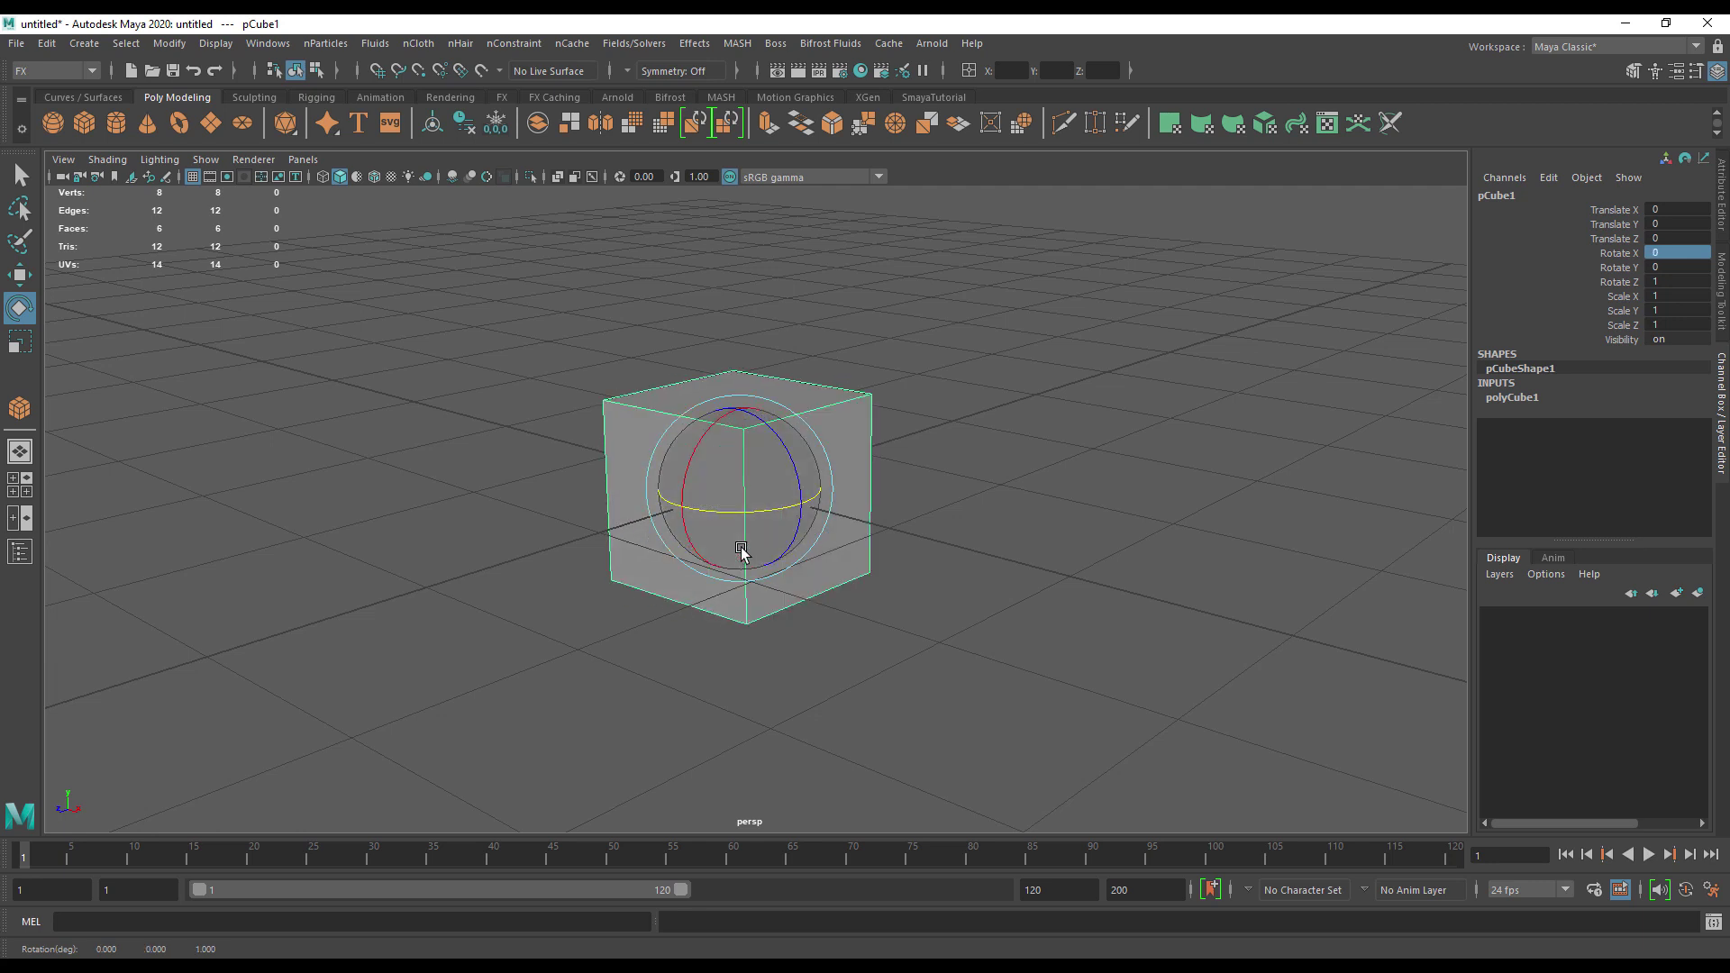
alt+drag(668, 591, 734, 706)
Nudge pCube1 along its Z axis so Translate Z reads -0.206
key(w)
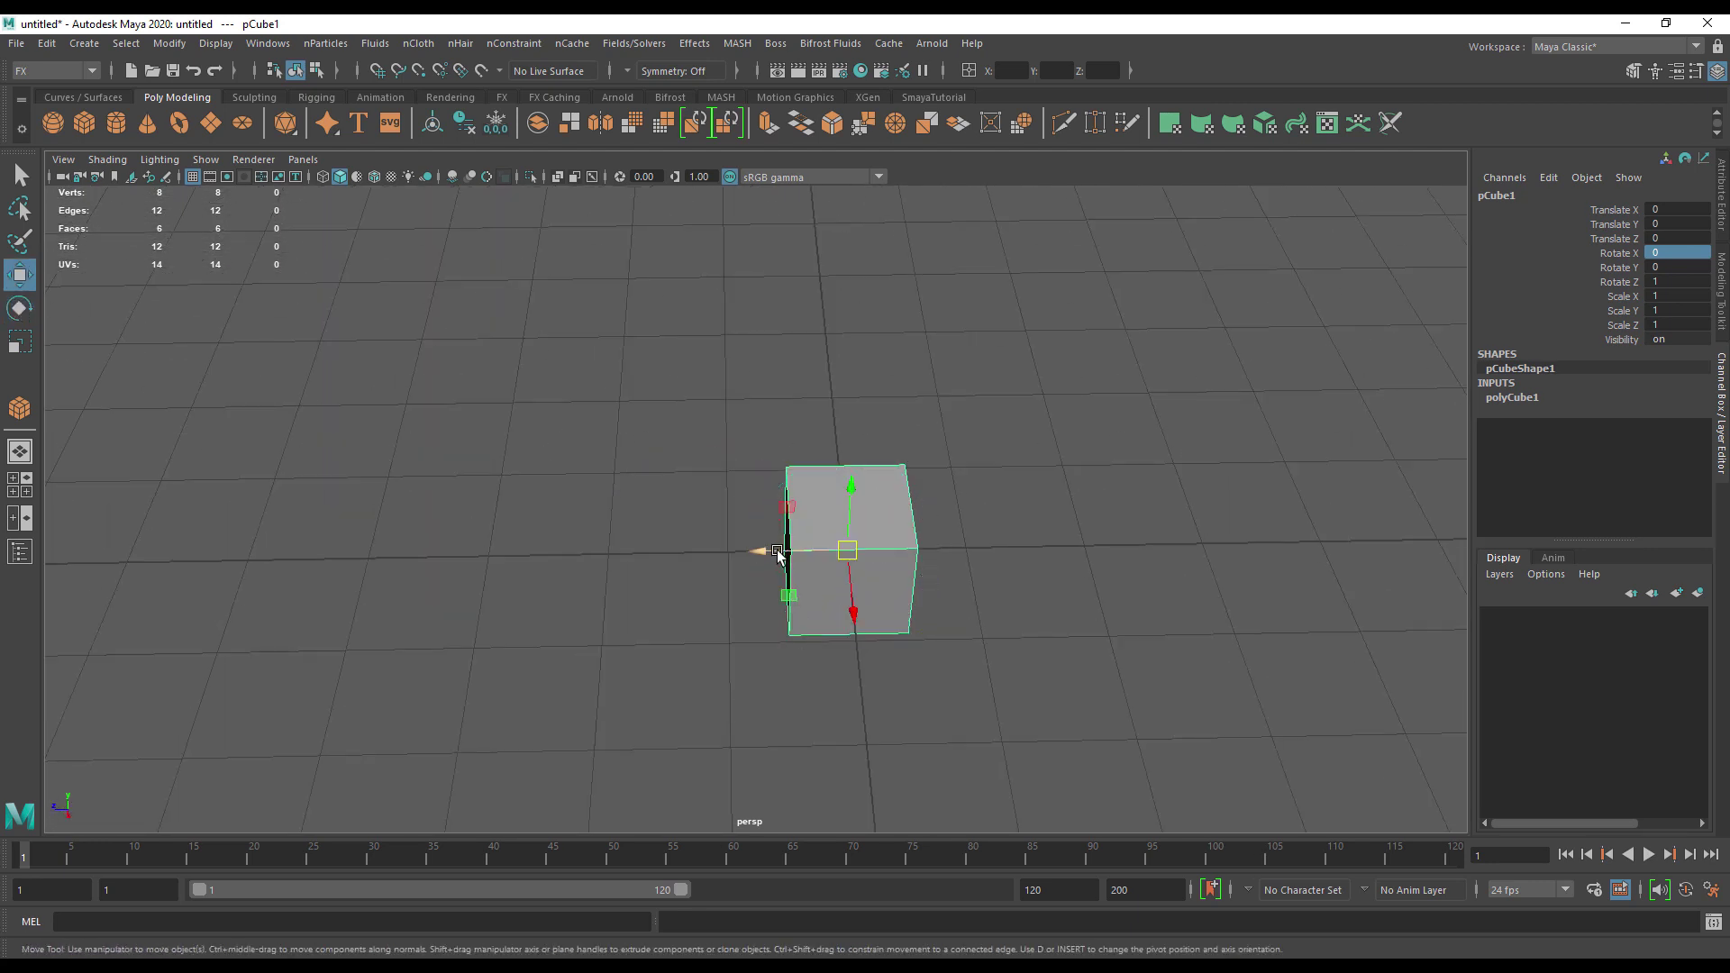
drag(778, 553, 816, 626)
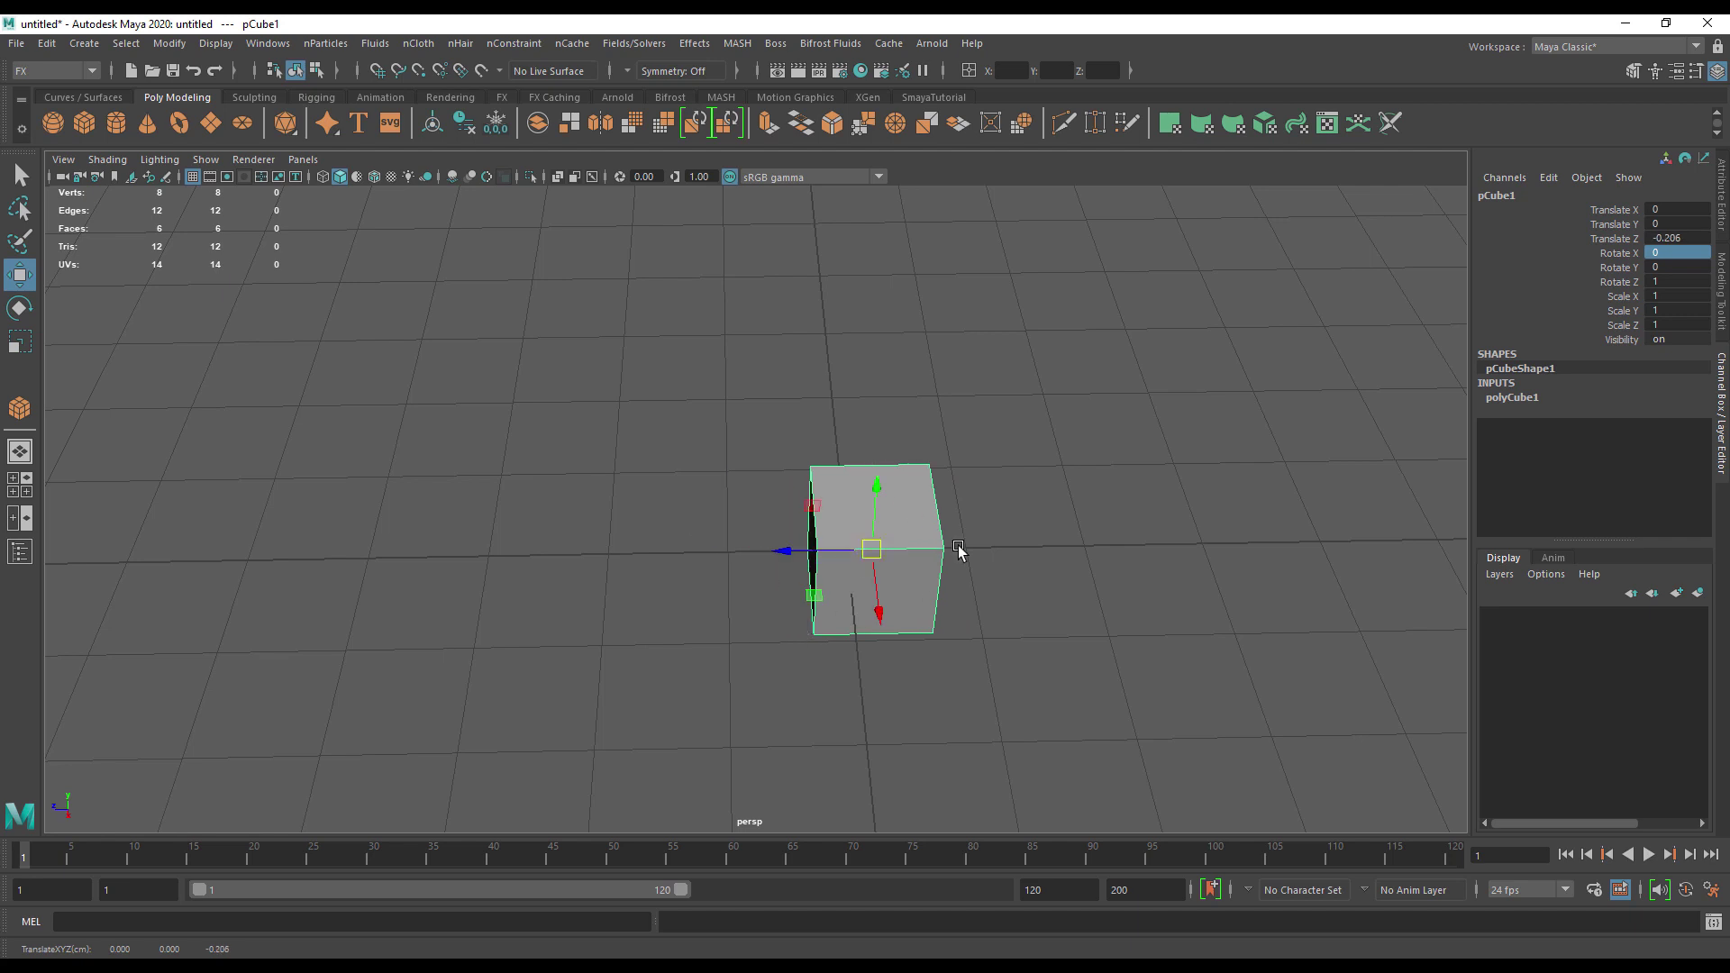
key(e)
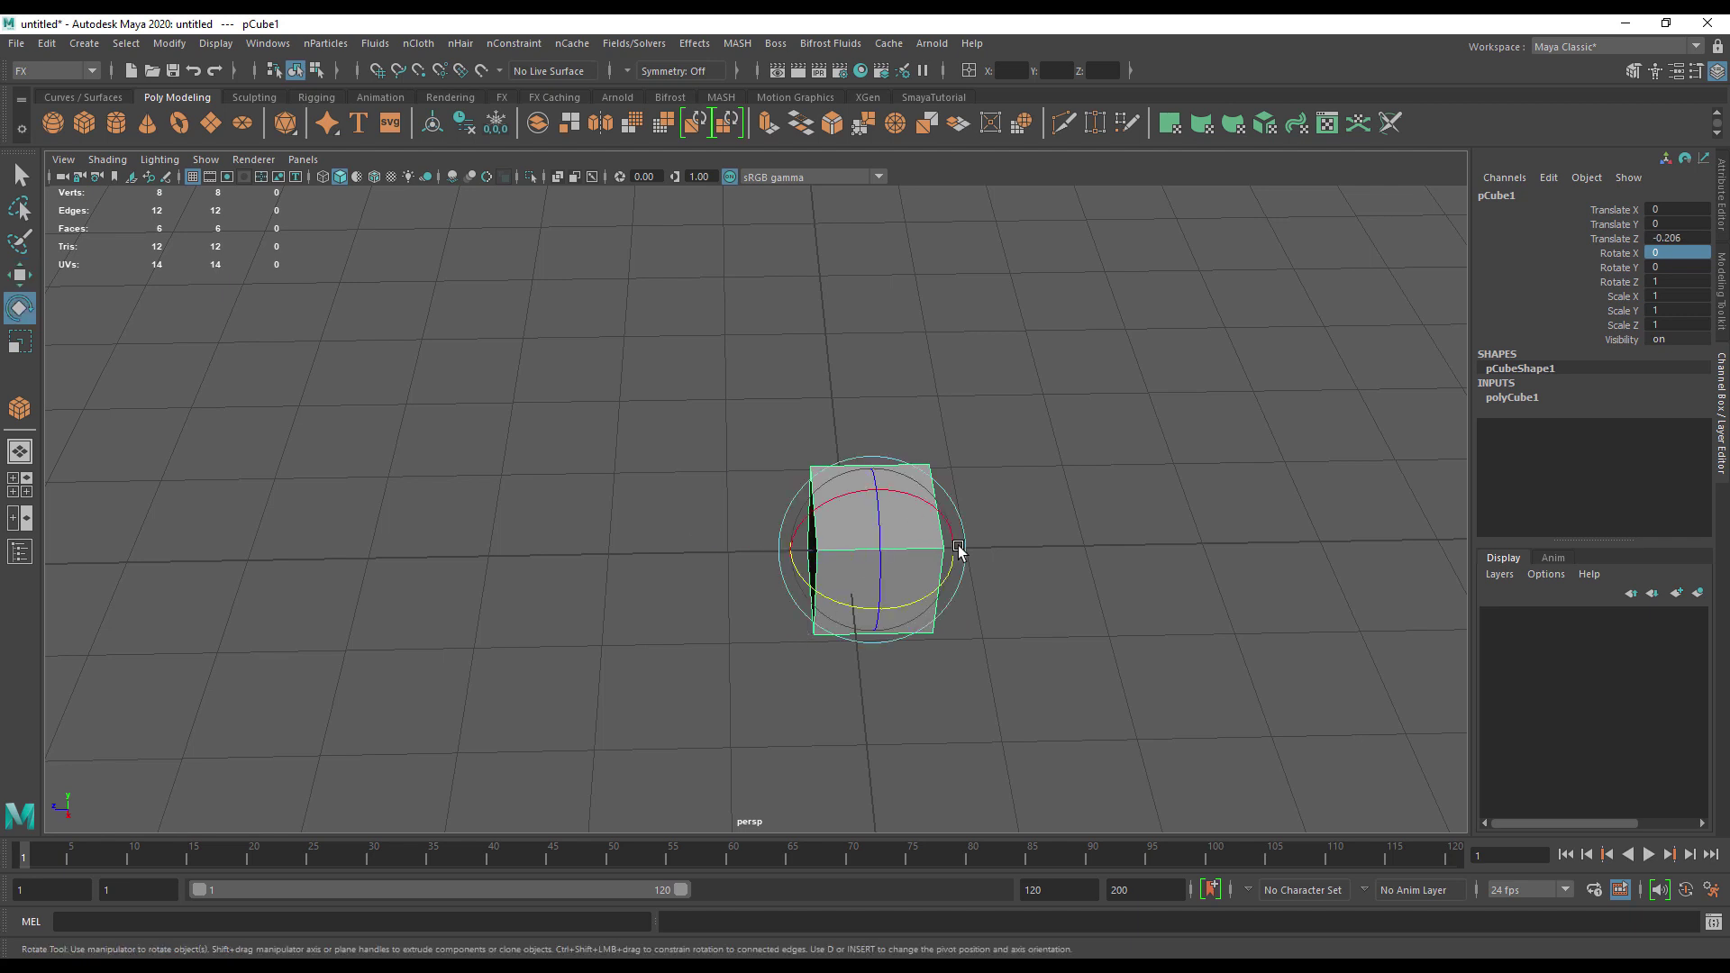
key(w)
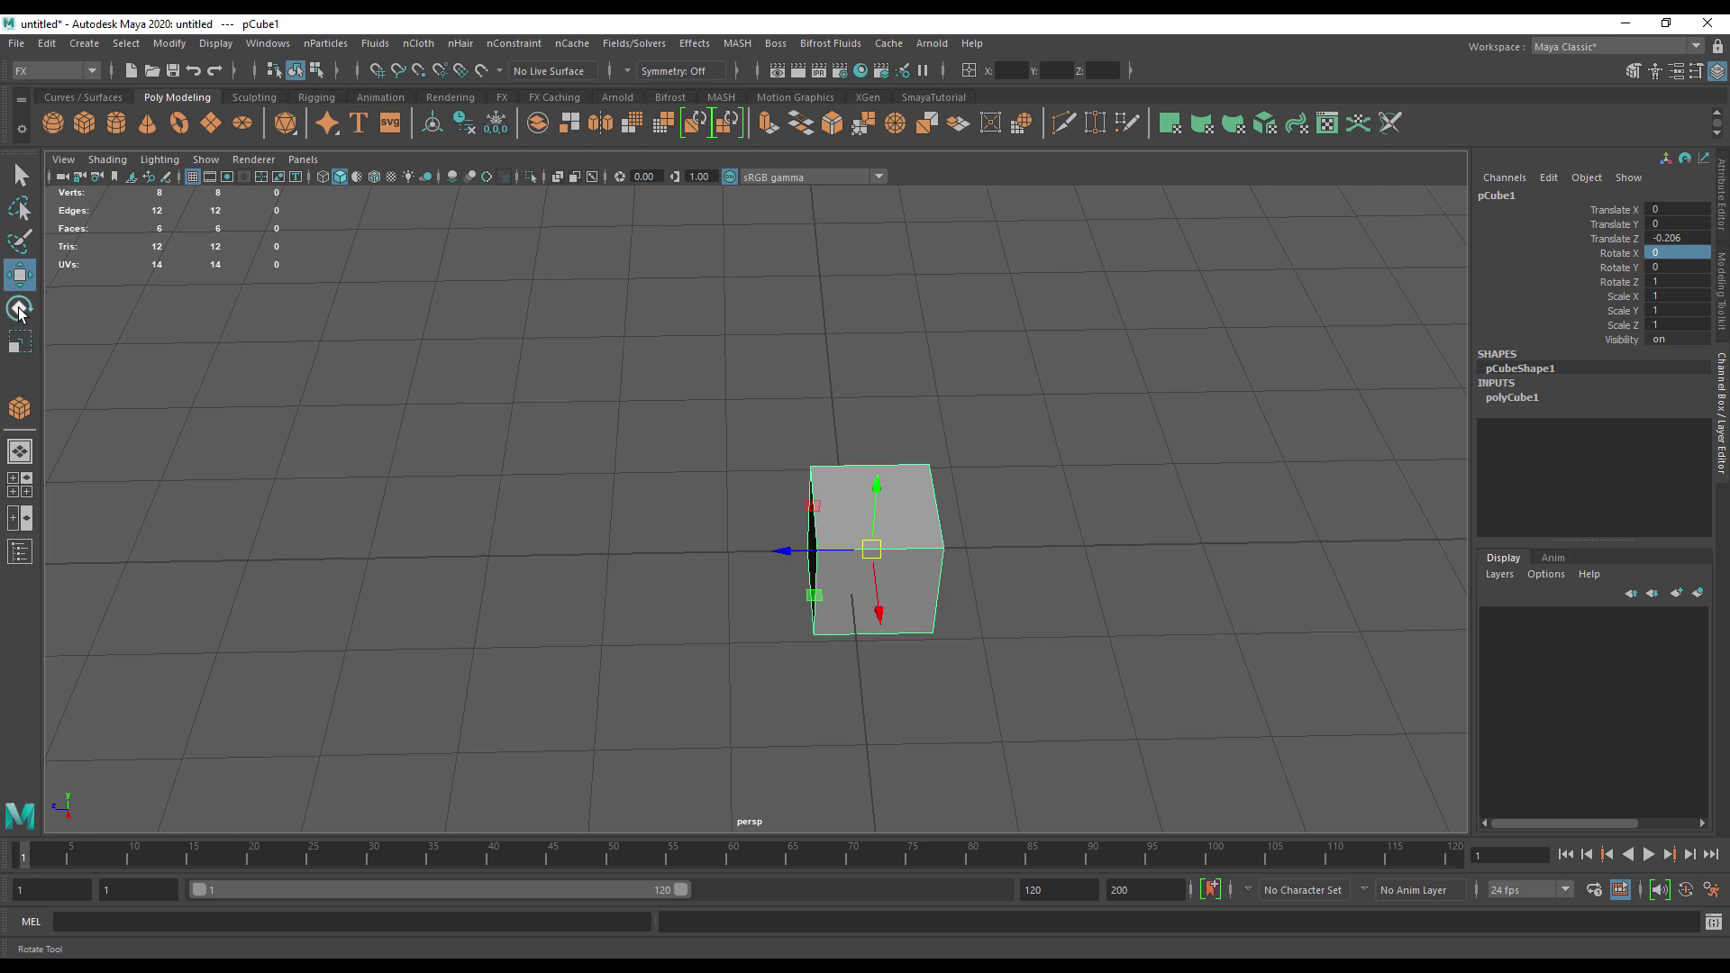
Switch to the Scale tool and tumble the view to a more top-down angle
click(19, 309)
click(20, 341)
alt+drag(696, 561, 619, 580)
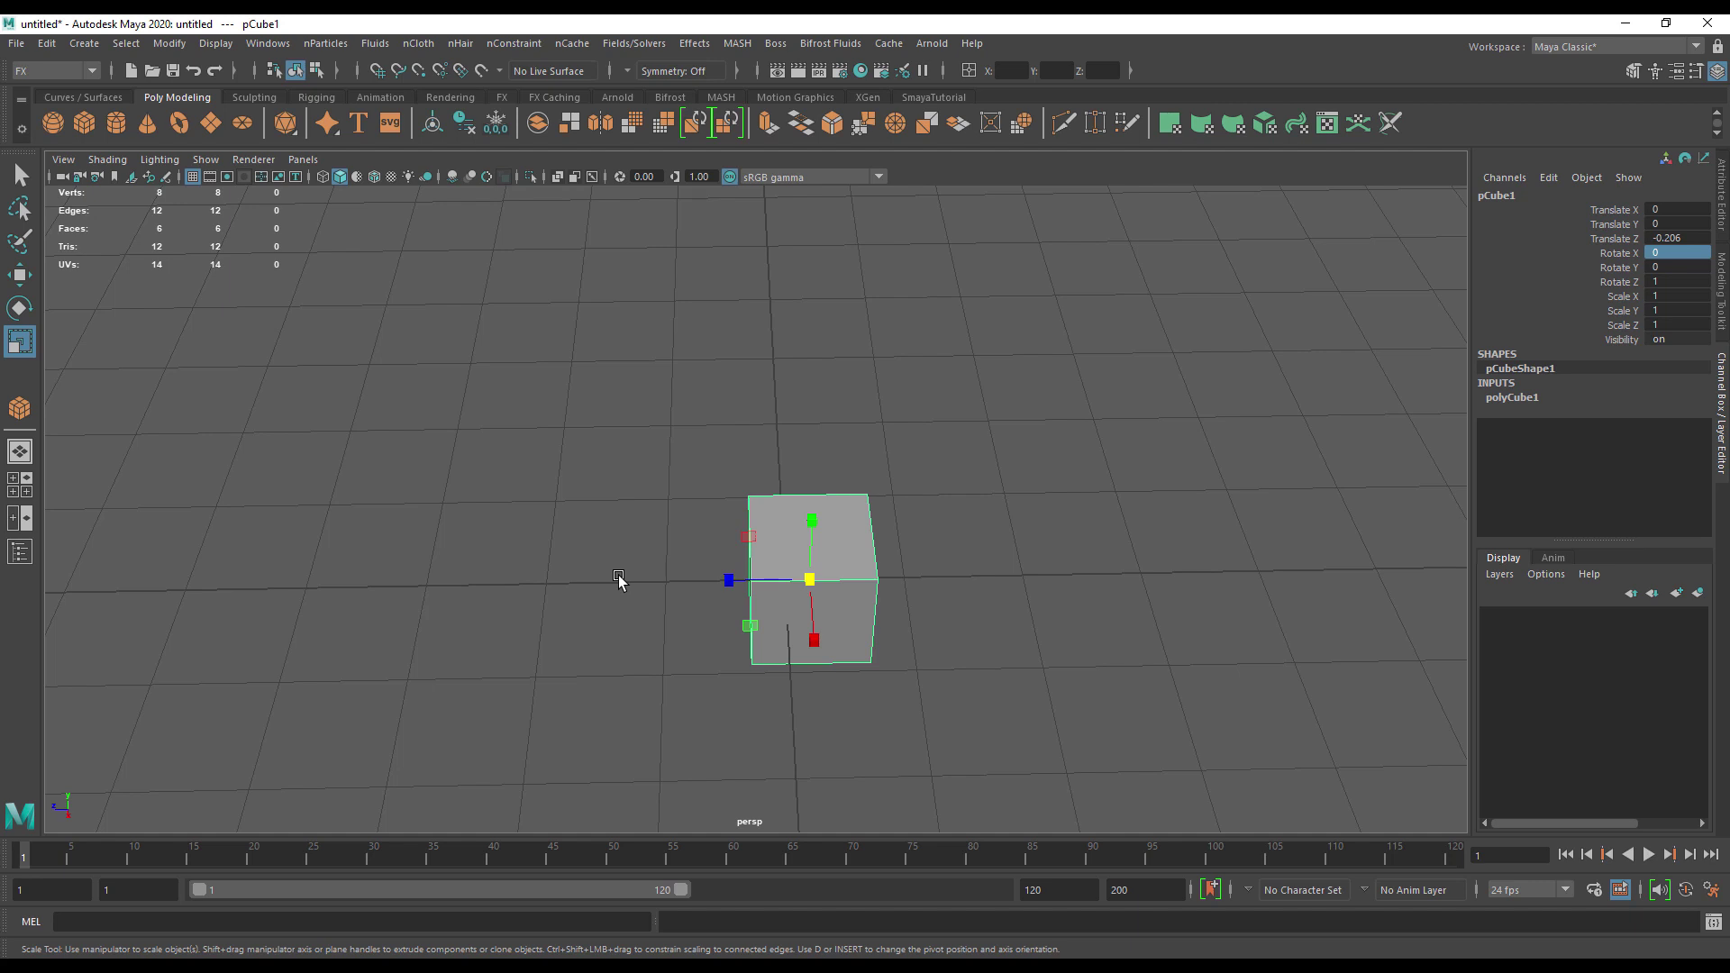
alt+drag(544, 553, 868, 534)
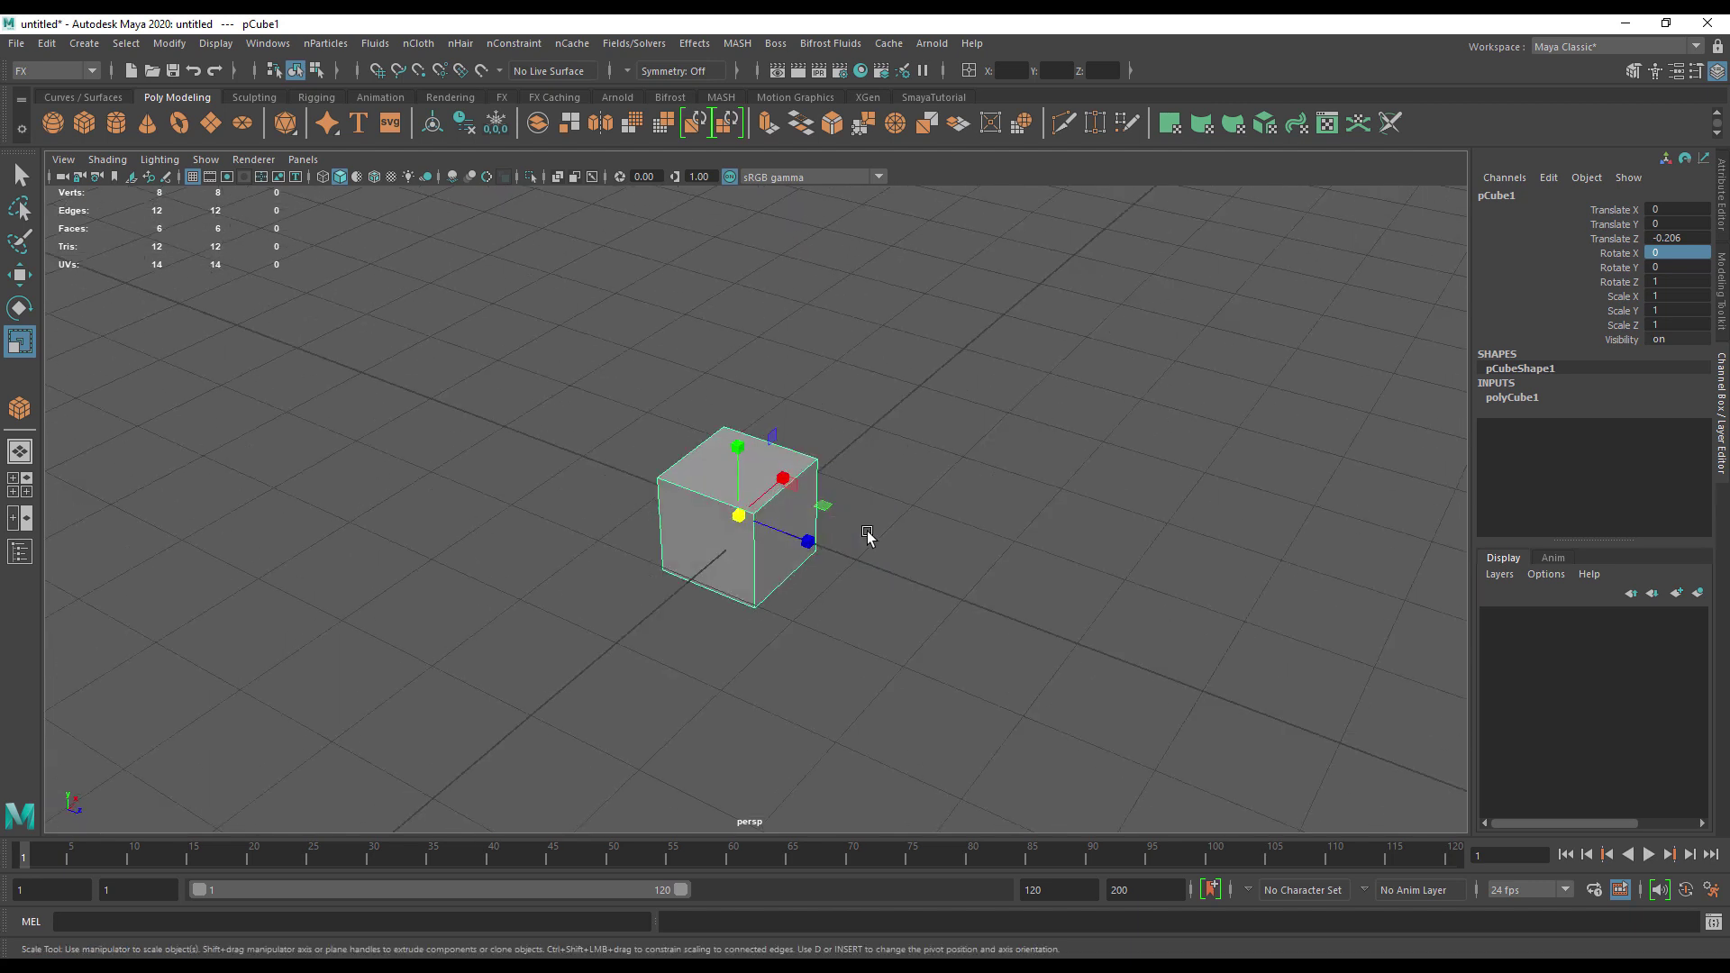
Tumble around the cube, frame it, and inspect it in the top, front and side views
alt+drag(868, 534, 385, 546)
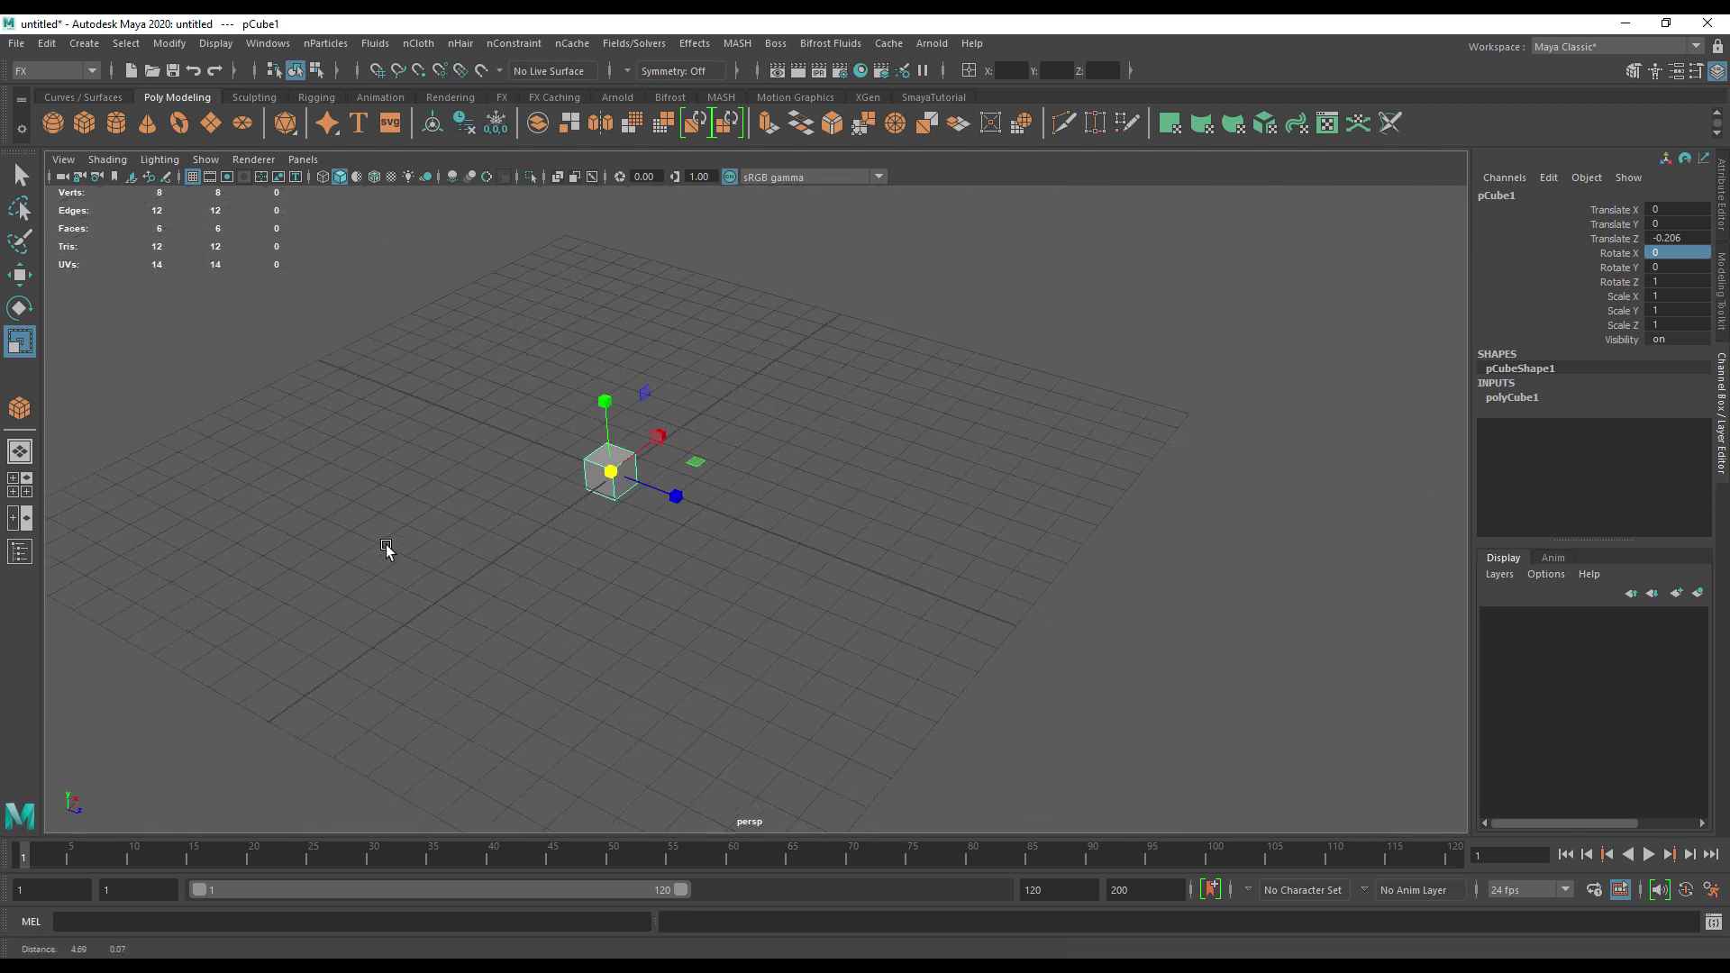
alt+drag(549, 541, 323, 530)
alt+right_drag(323, 530, 371, 490)
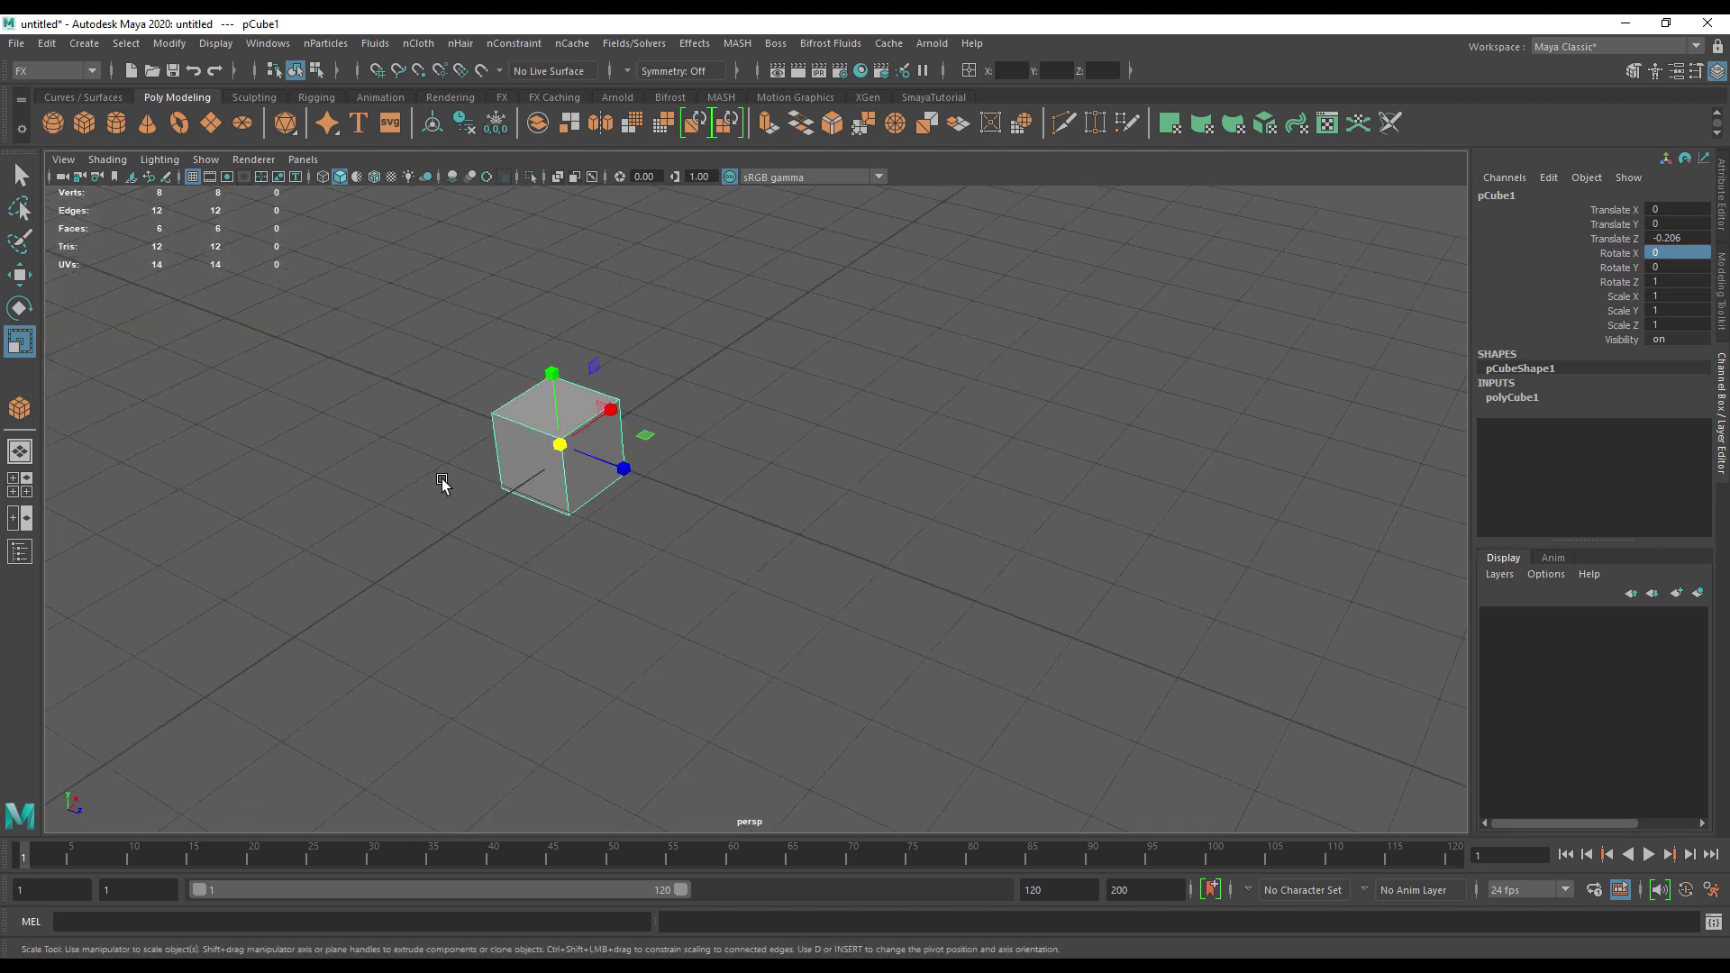
key(f)
key(space)
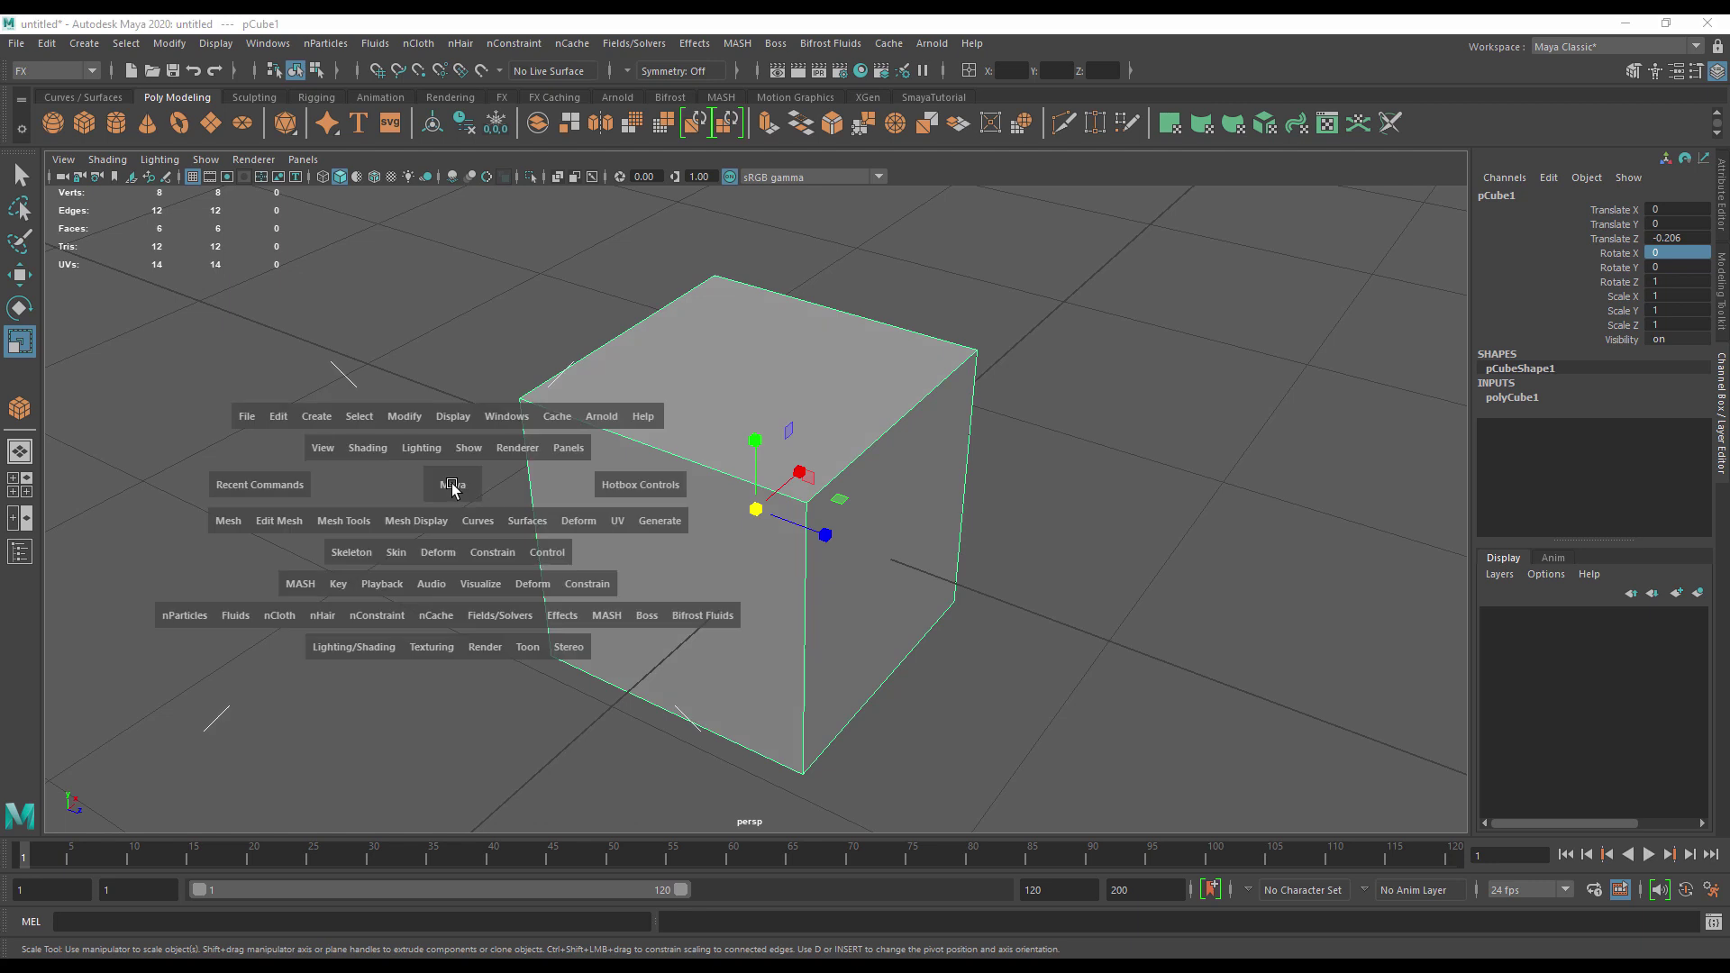
key(f)
key(f)
key(f)
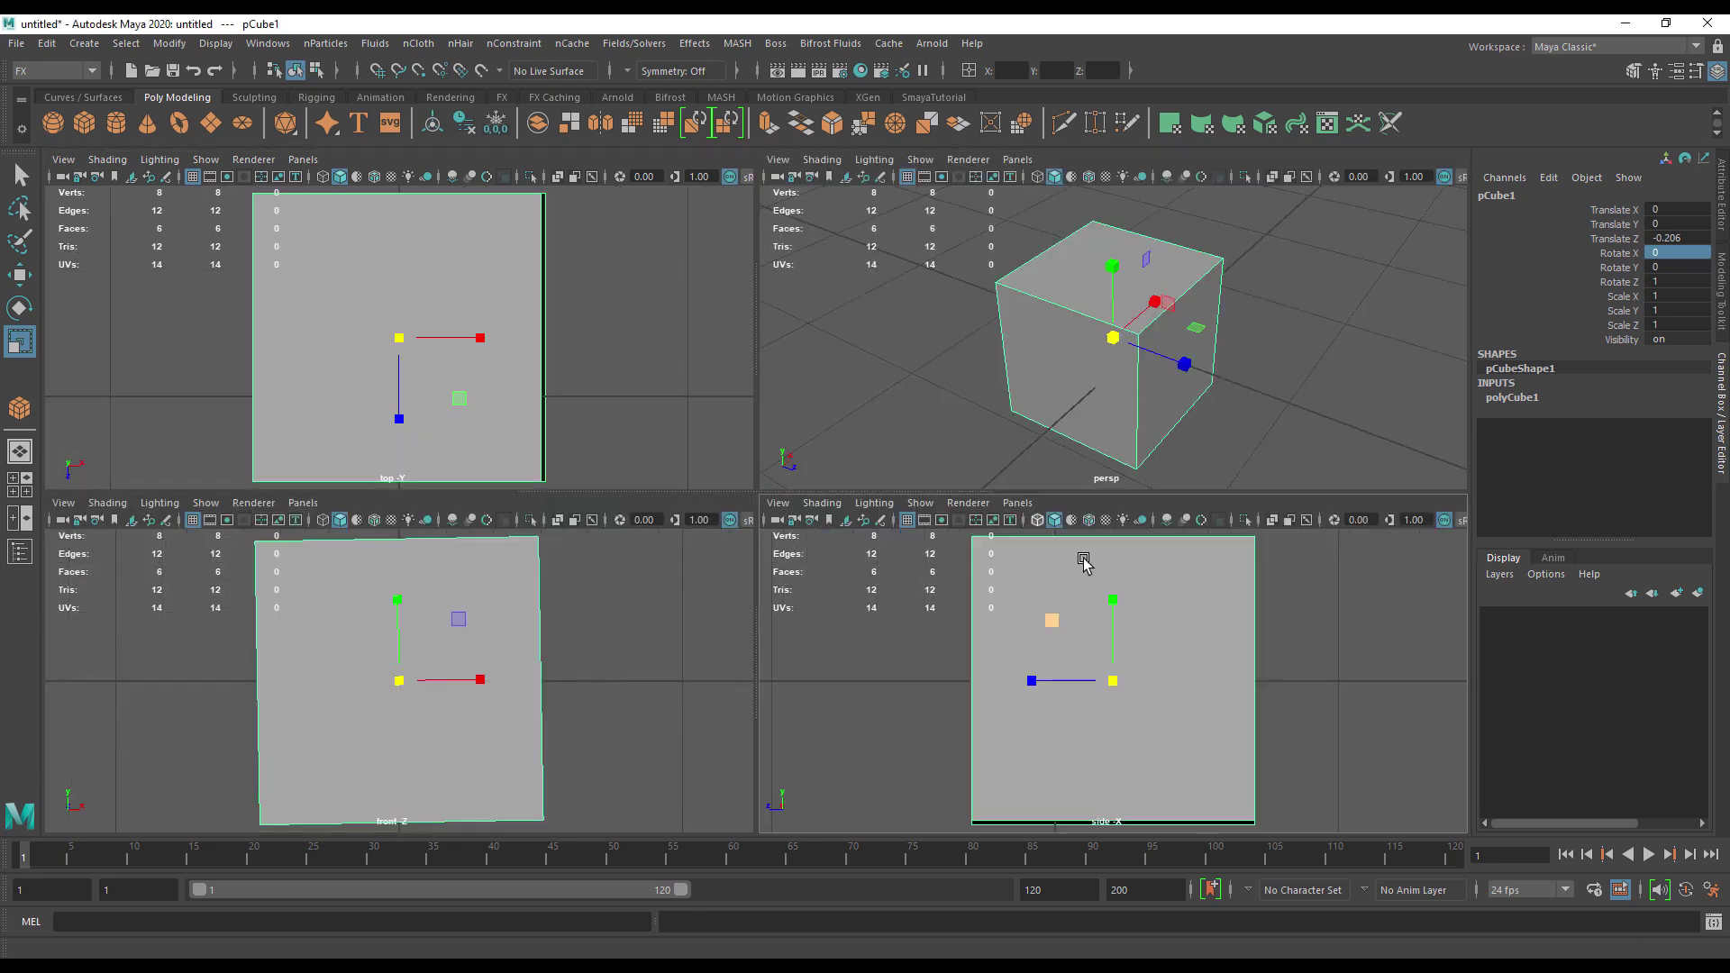
key(space)
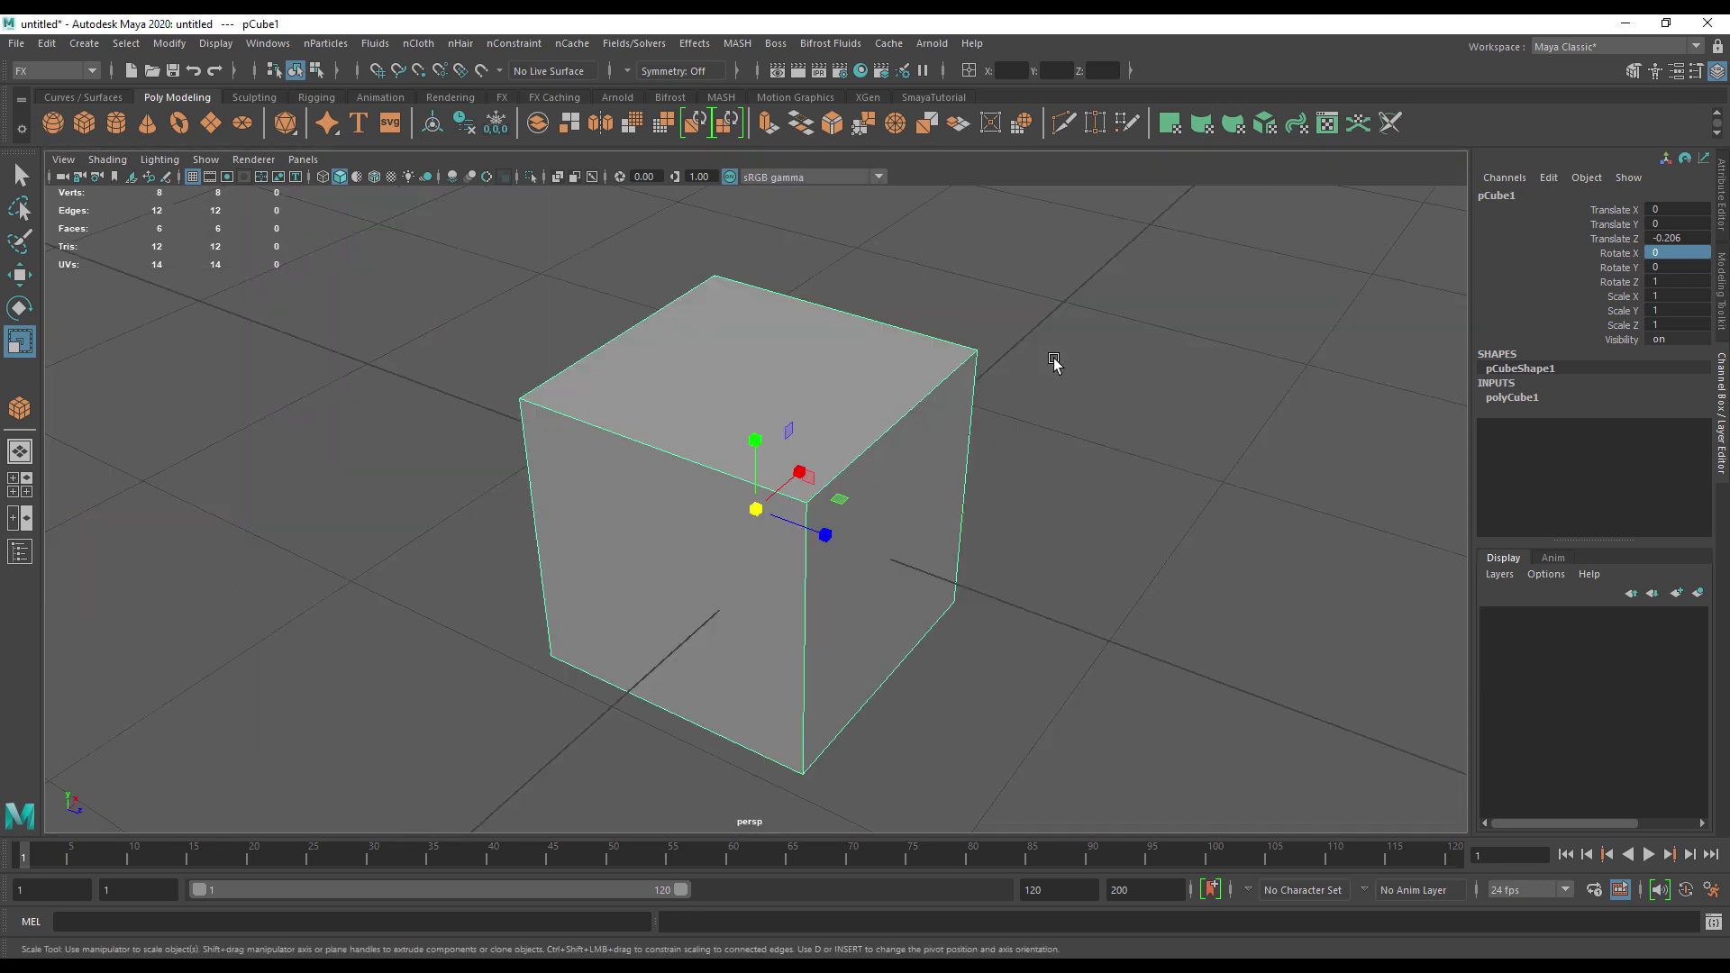
Undo the Z nudge so the cube's Translate Z is back to 0, then zoom out
key(ctrl+z)
key(w)
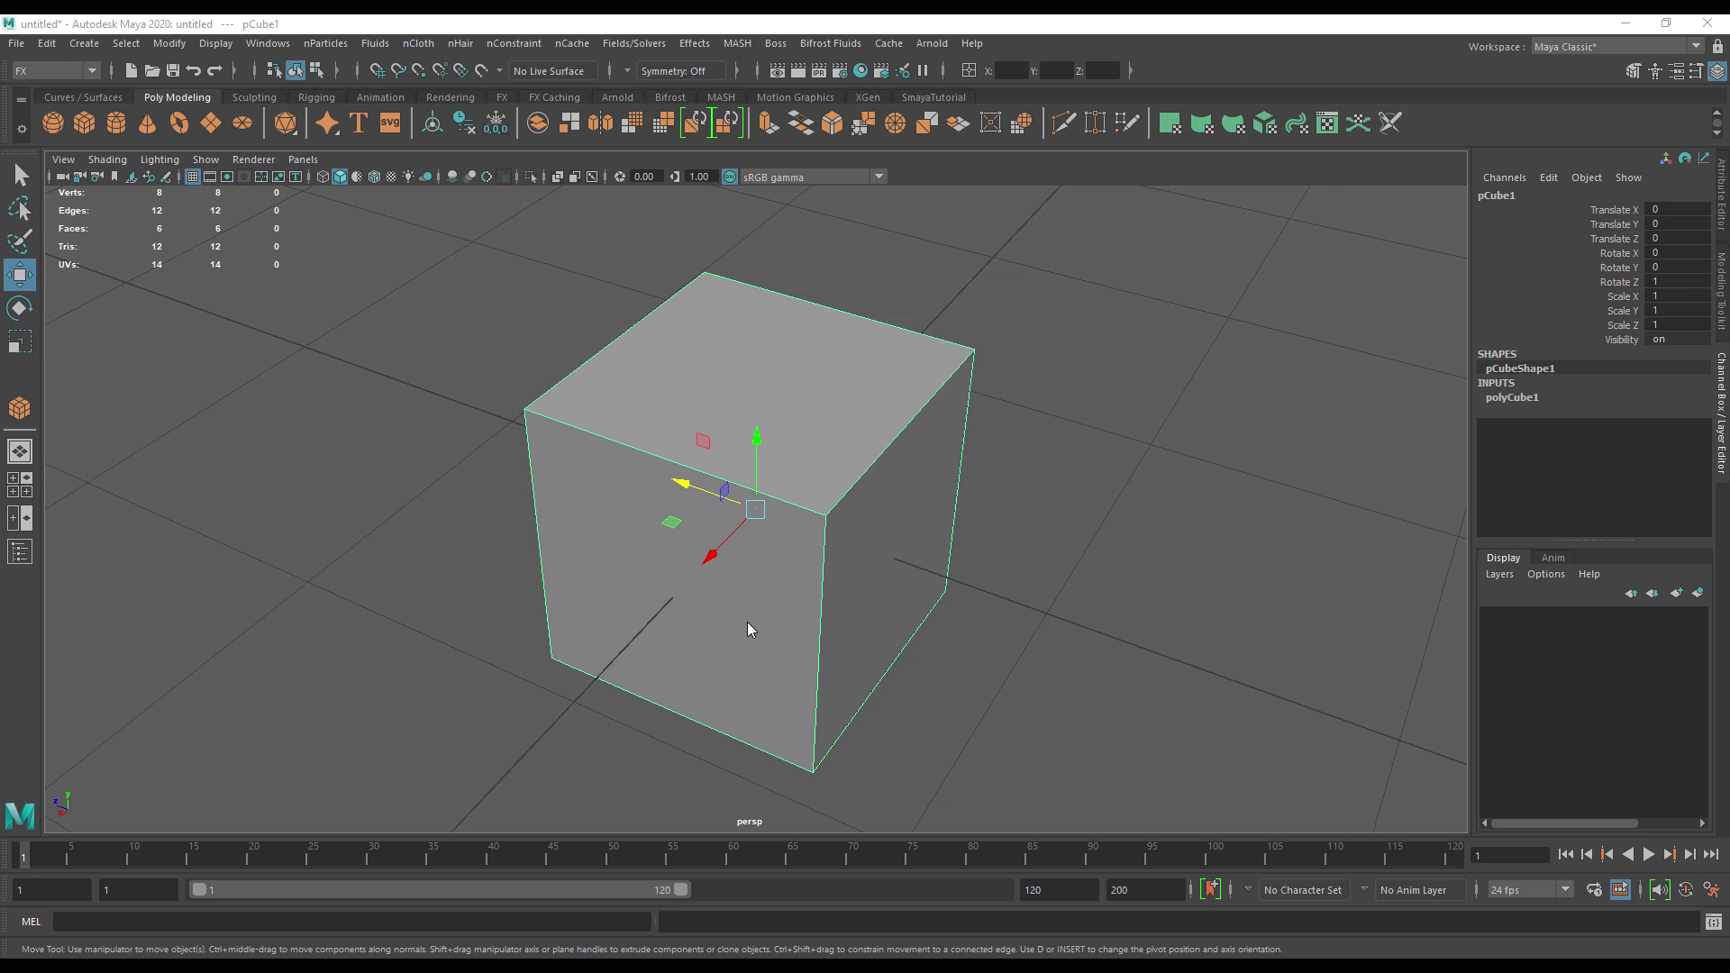
alt+right_drag(749, 629, 320, 593)
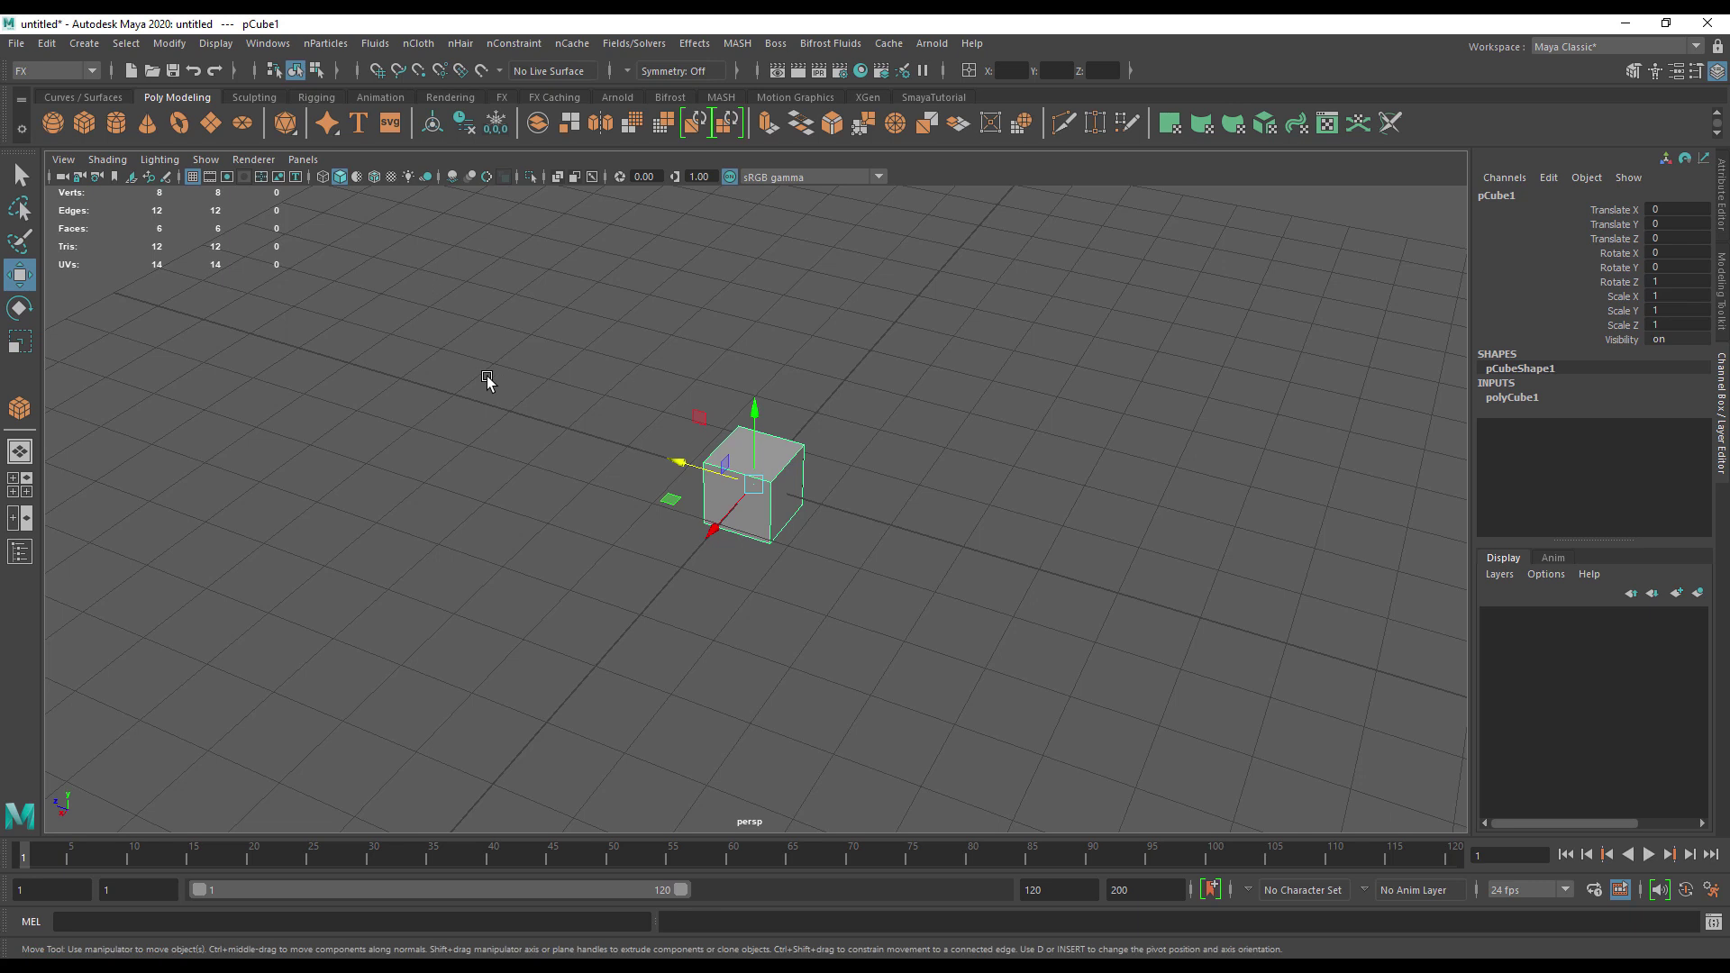
Open the Outliner from the hotbox Windows menu and dock it on the viewport's left edge
key(space)
drag(536, 311, 566, 532)
drag(495, 214, 40, 288)
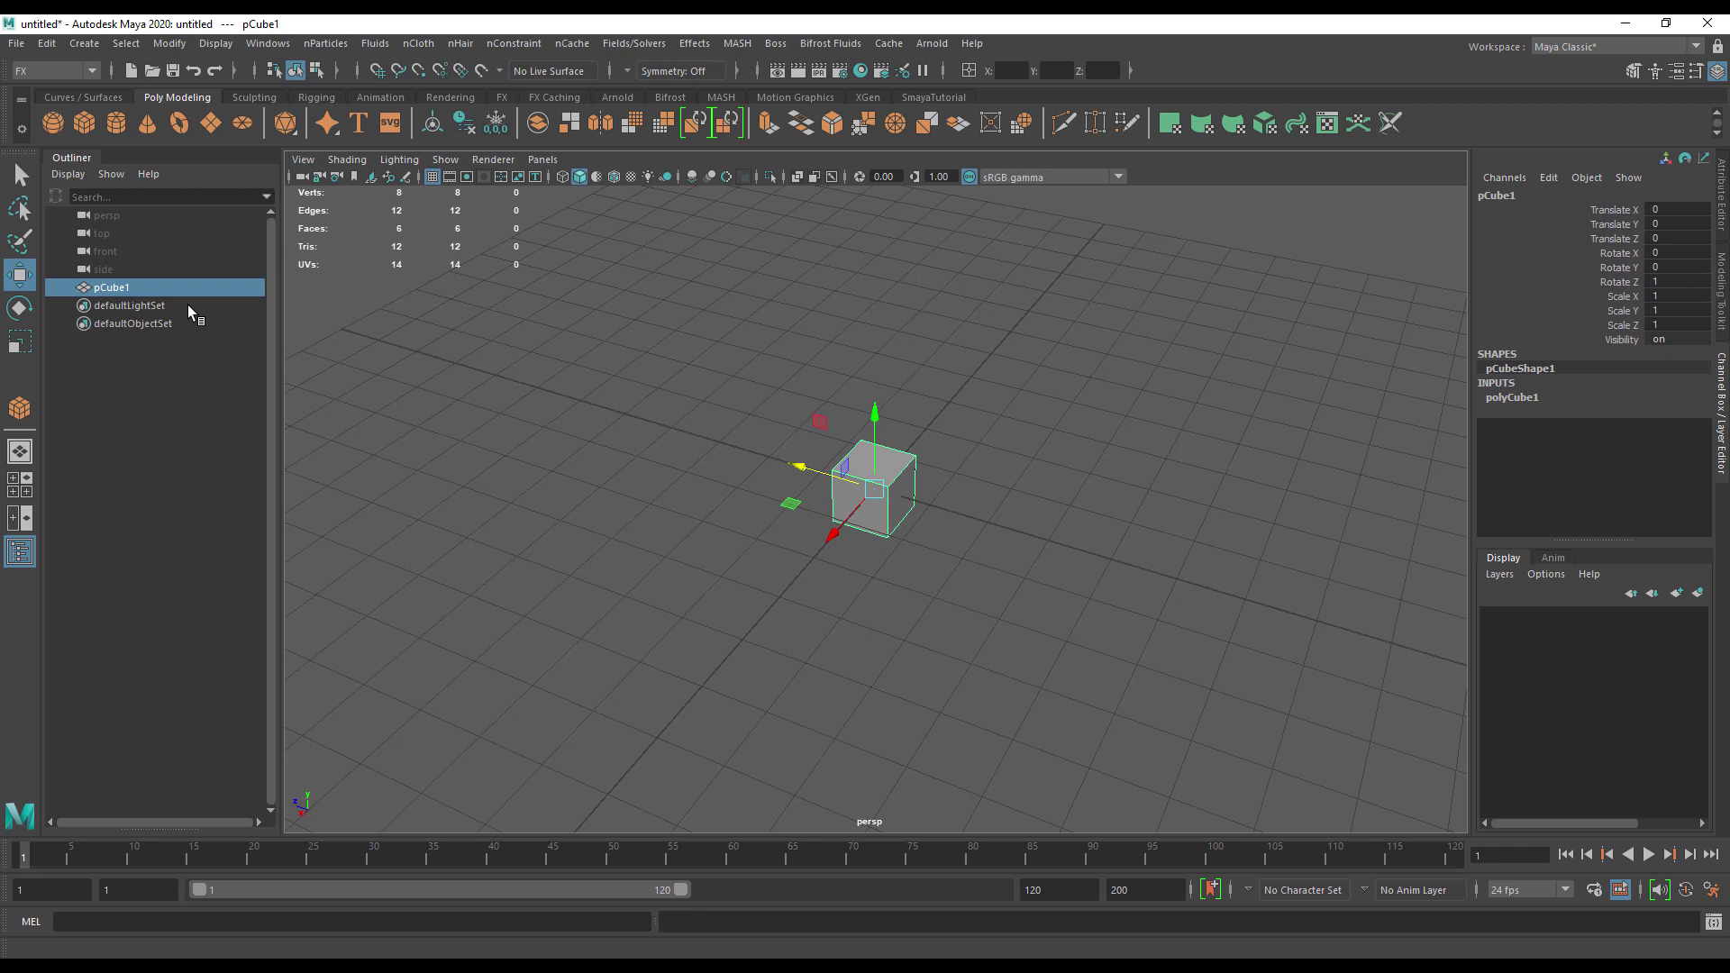
Select the persp, top, front and side cameras in the Outliner in turn, then reselect pCube1
click(106, 215)
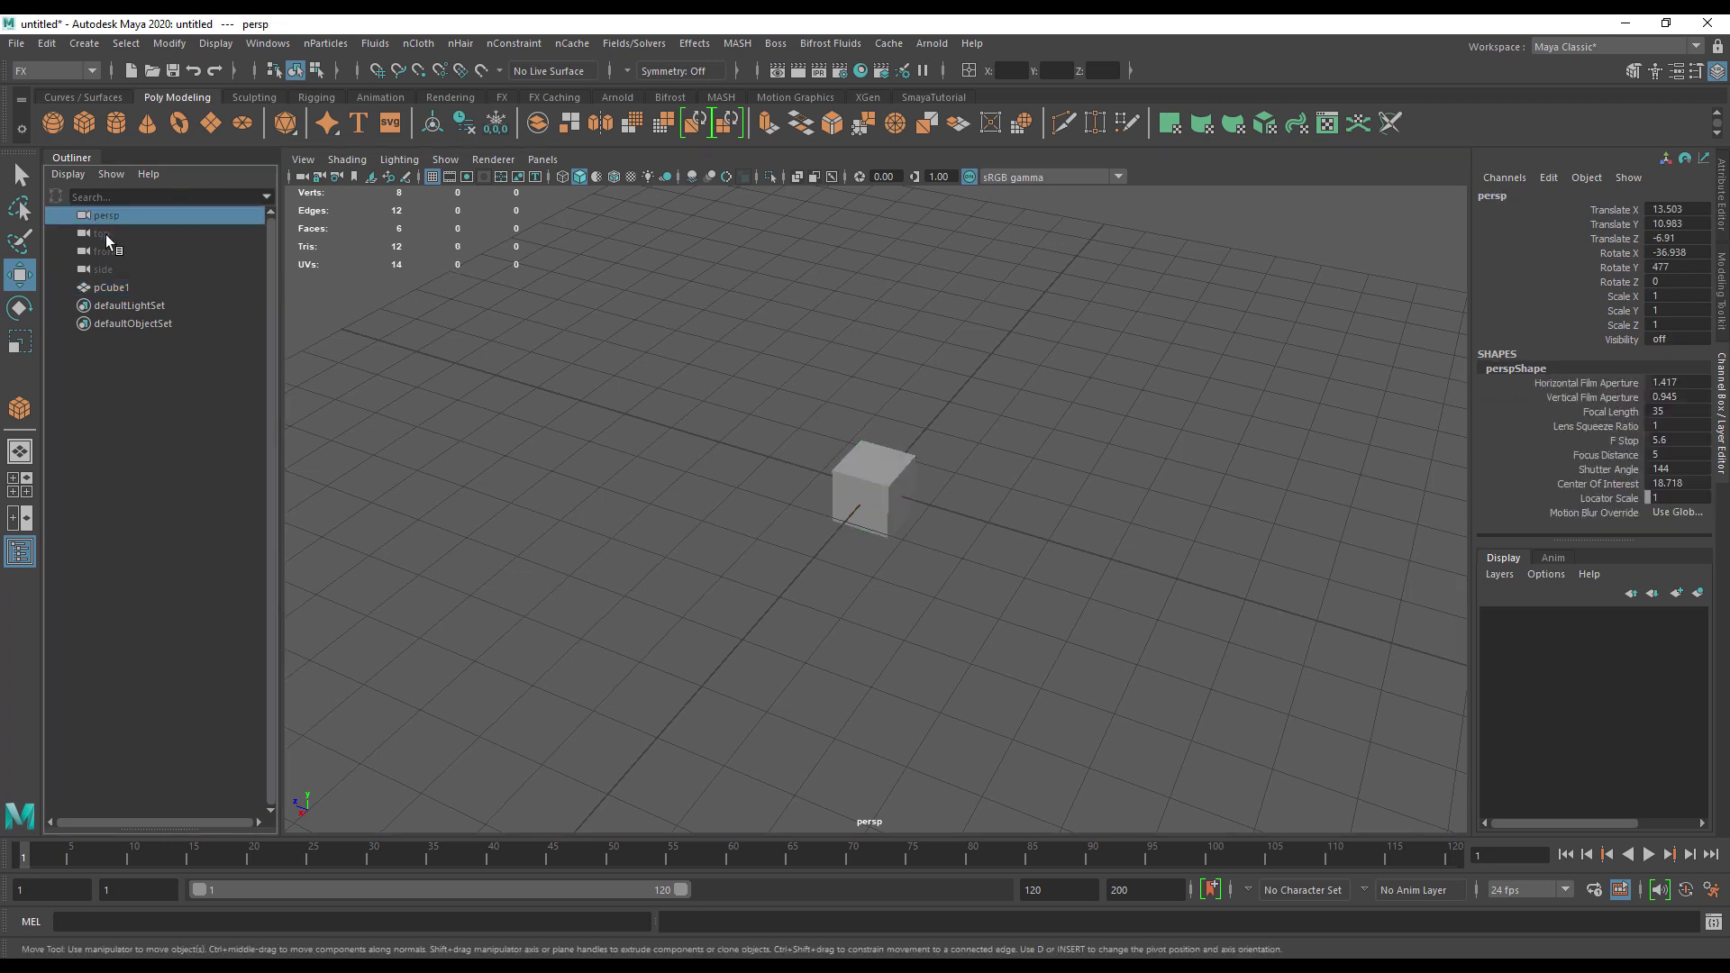
click(105, 234)
click(101, 249)
click(99, 264)
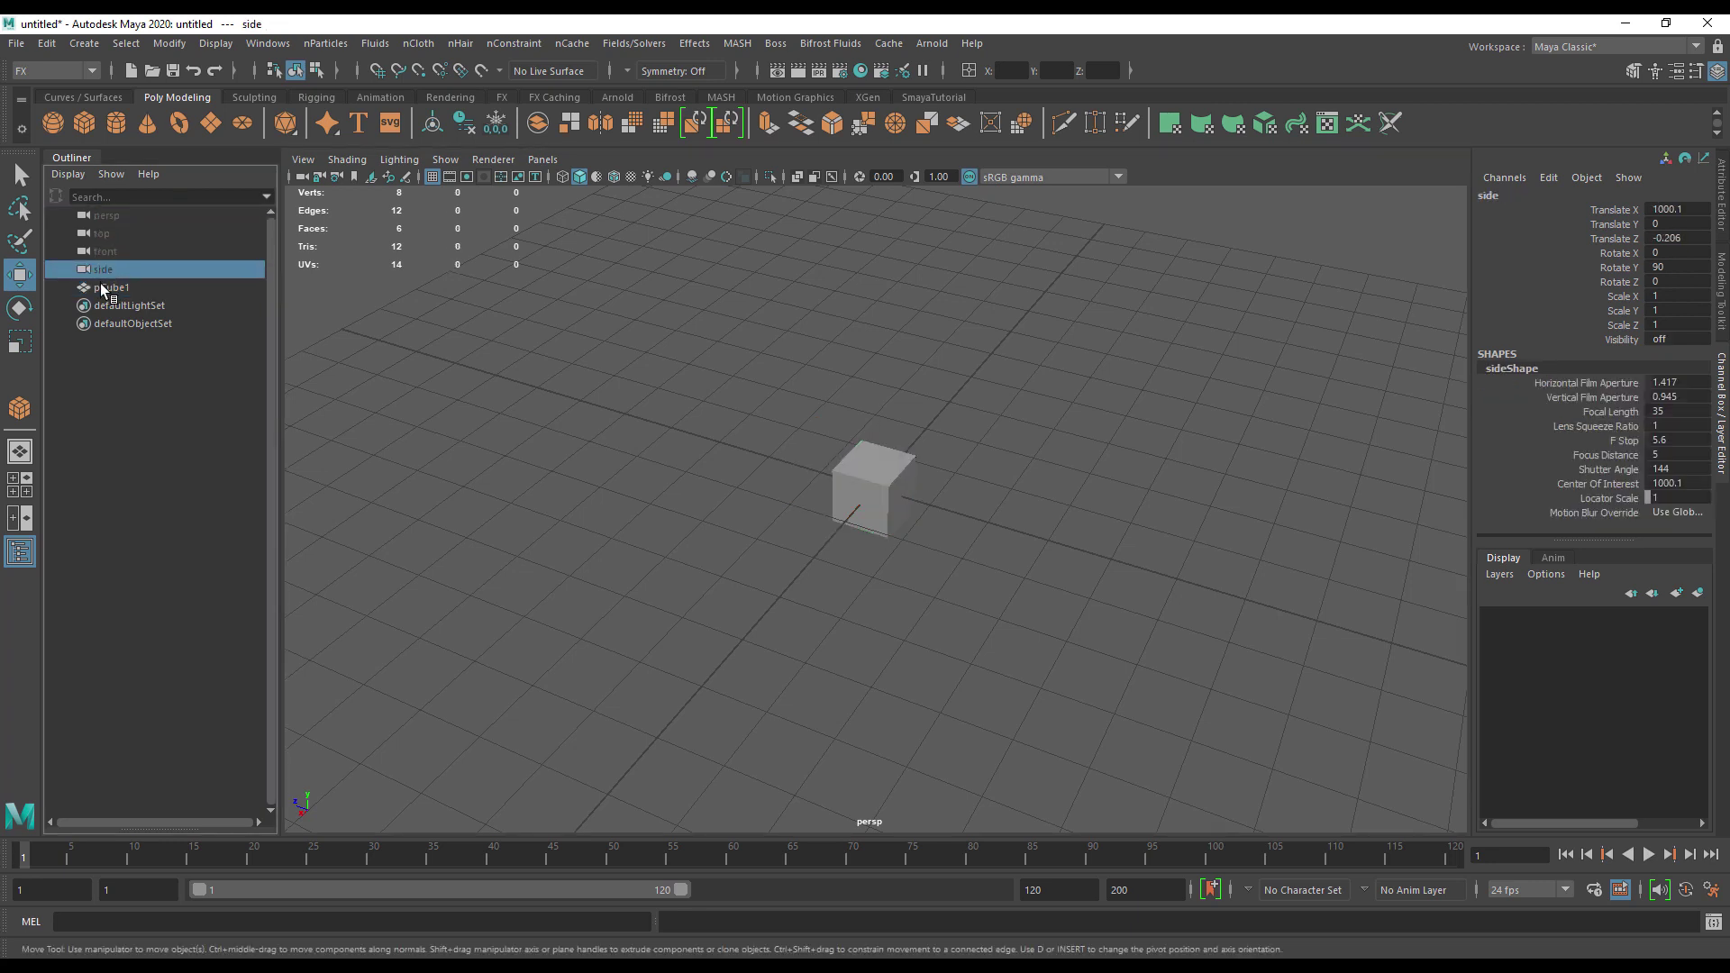
click(107, 287)
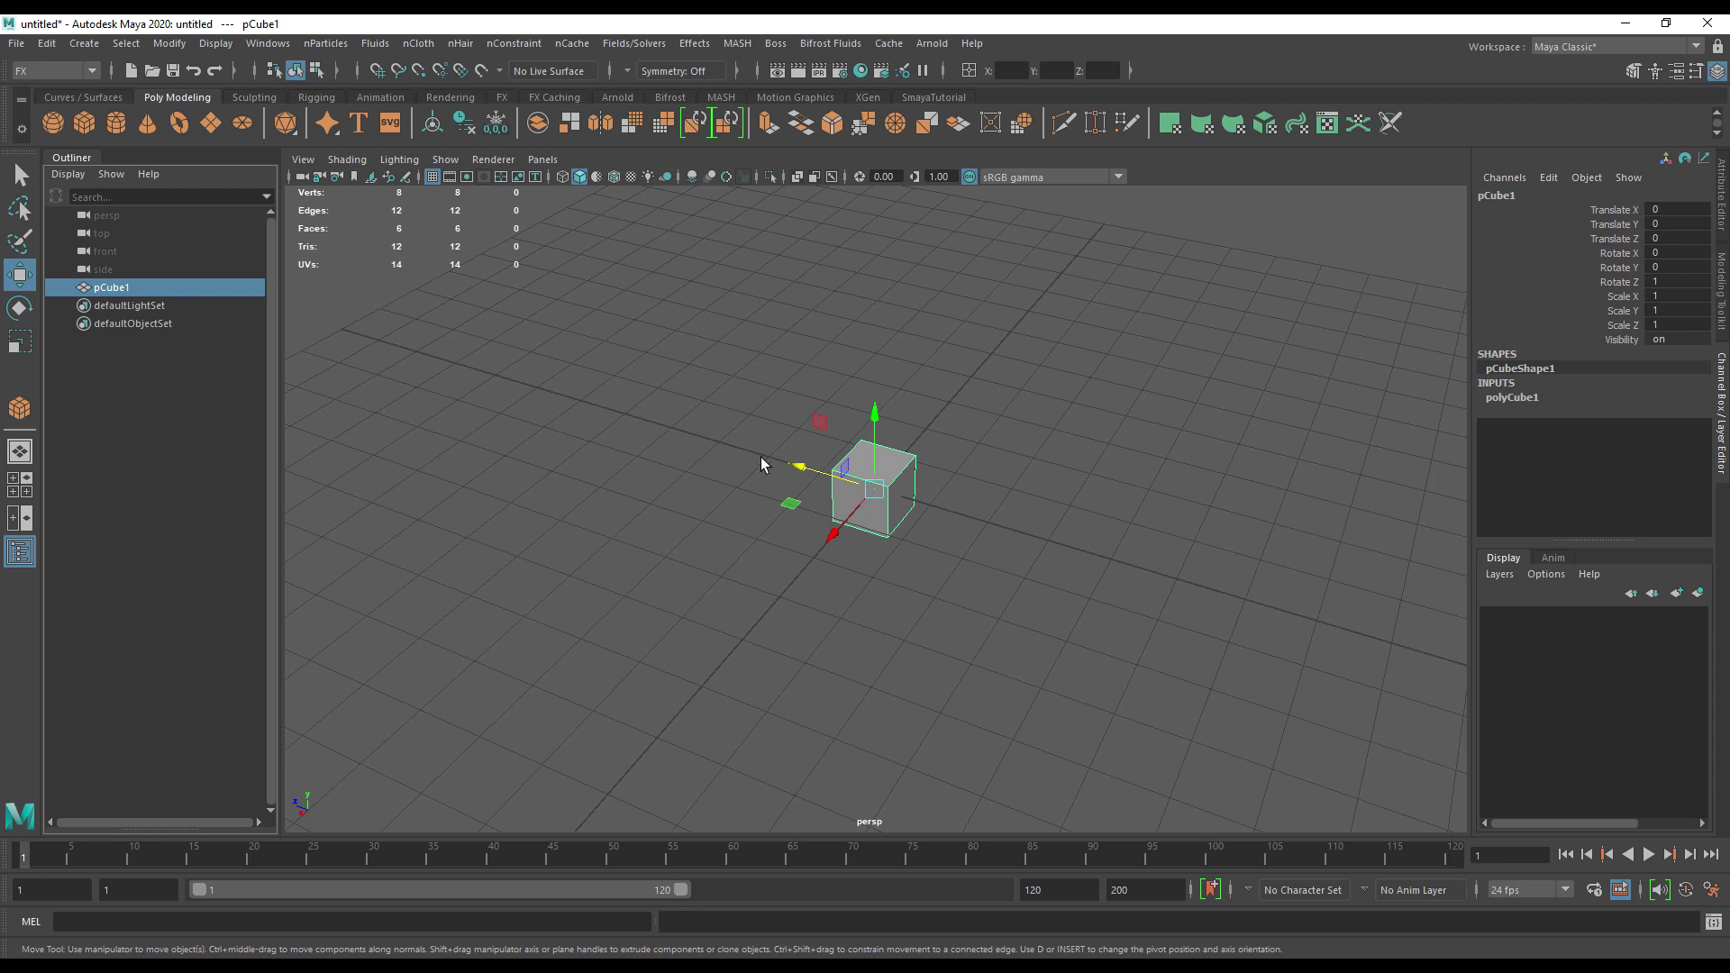
click(803, 472)
click(867, 484)
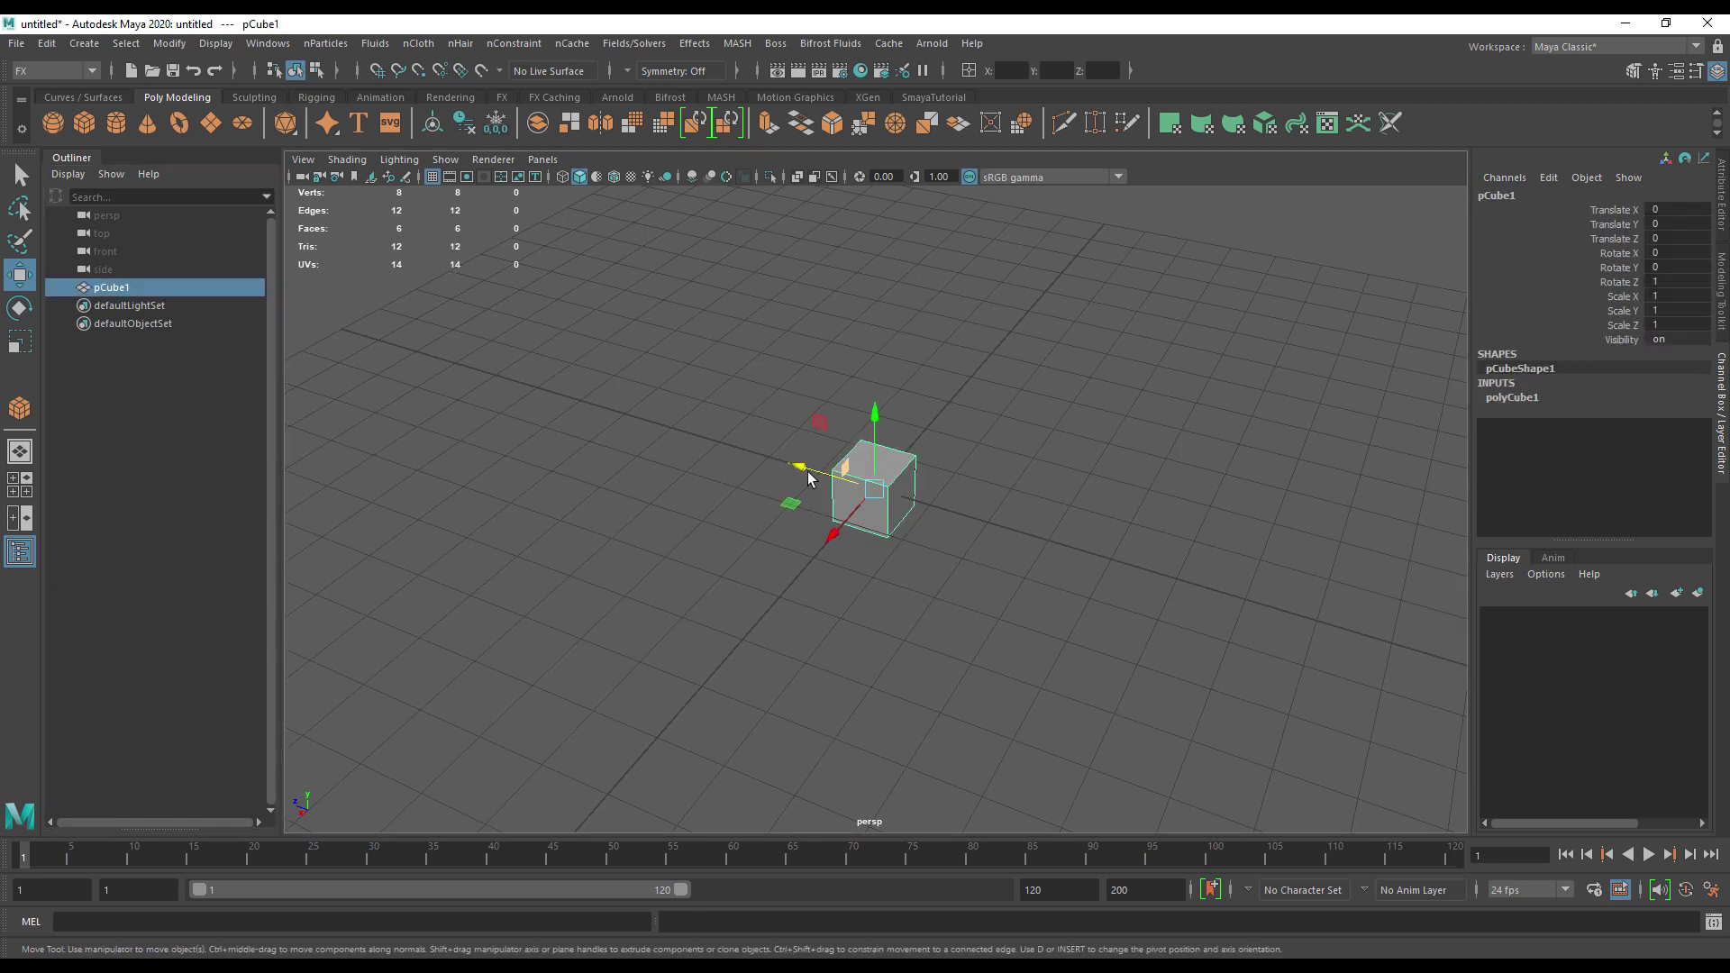
Push the cube far along Z to Translate Z 32.436 and frame it via the Outliner
drag(805, 472, 468, 436)
click(392, 406)
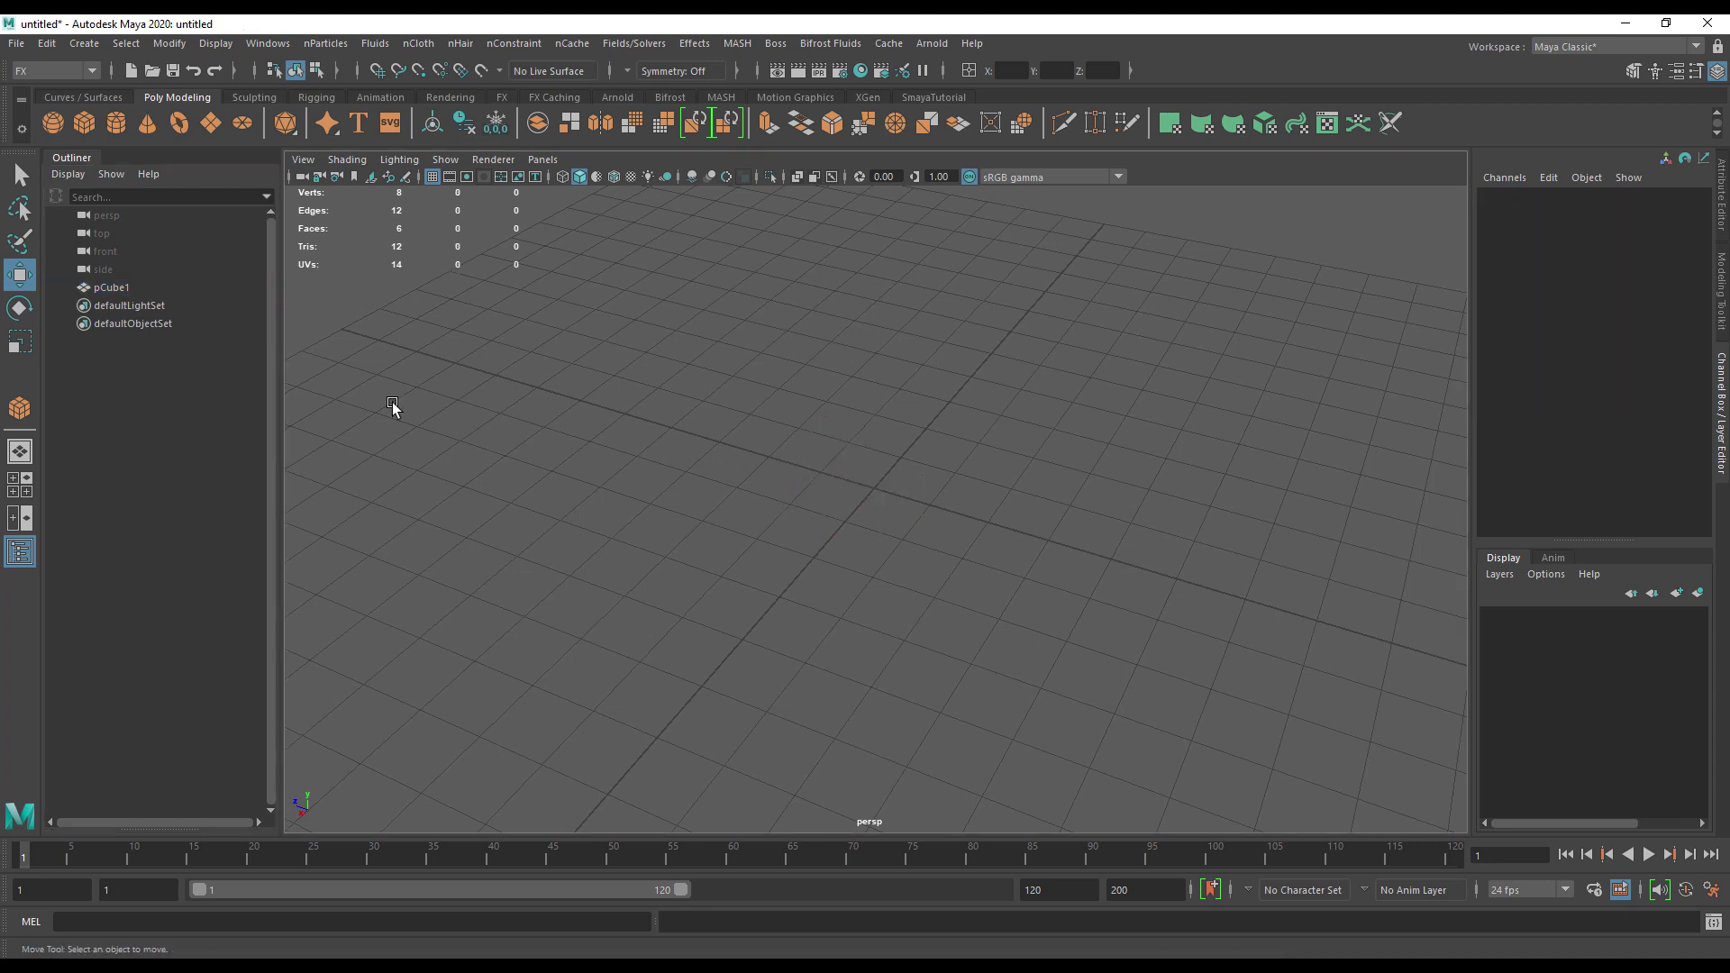
click(135, 289)
key(f)
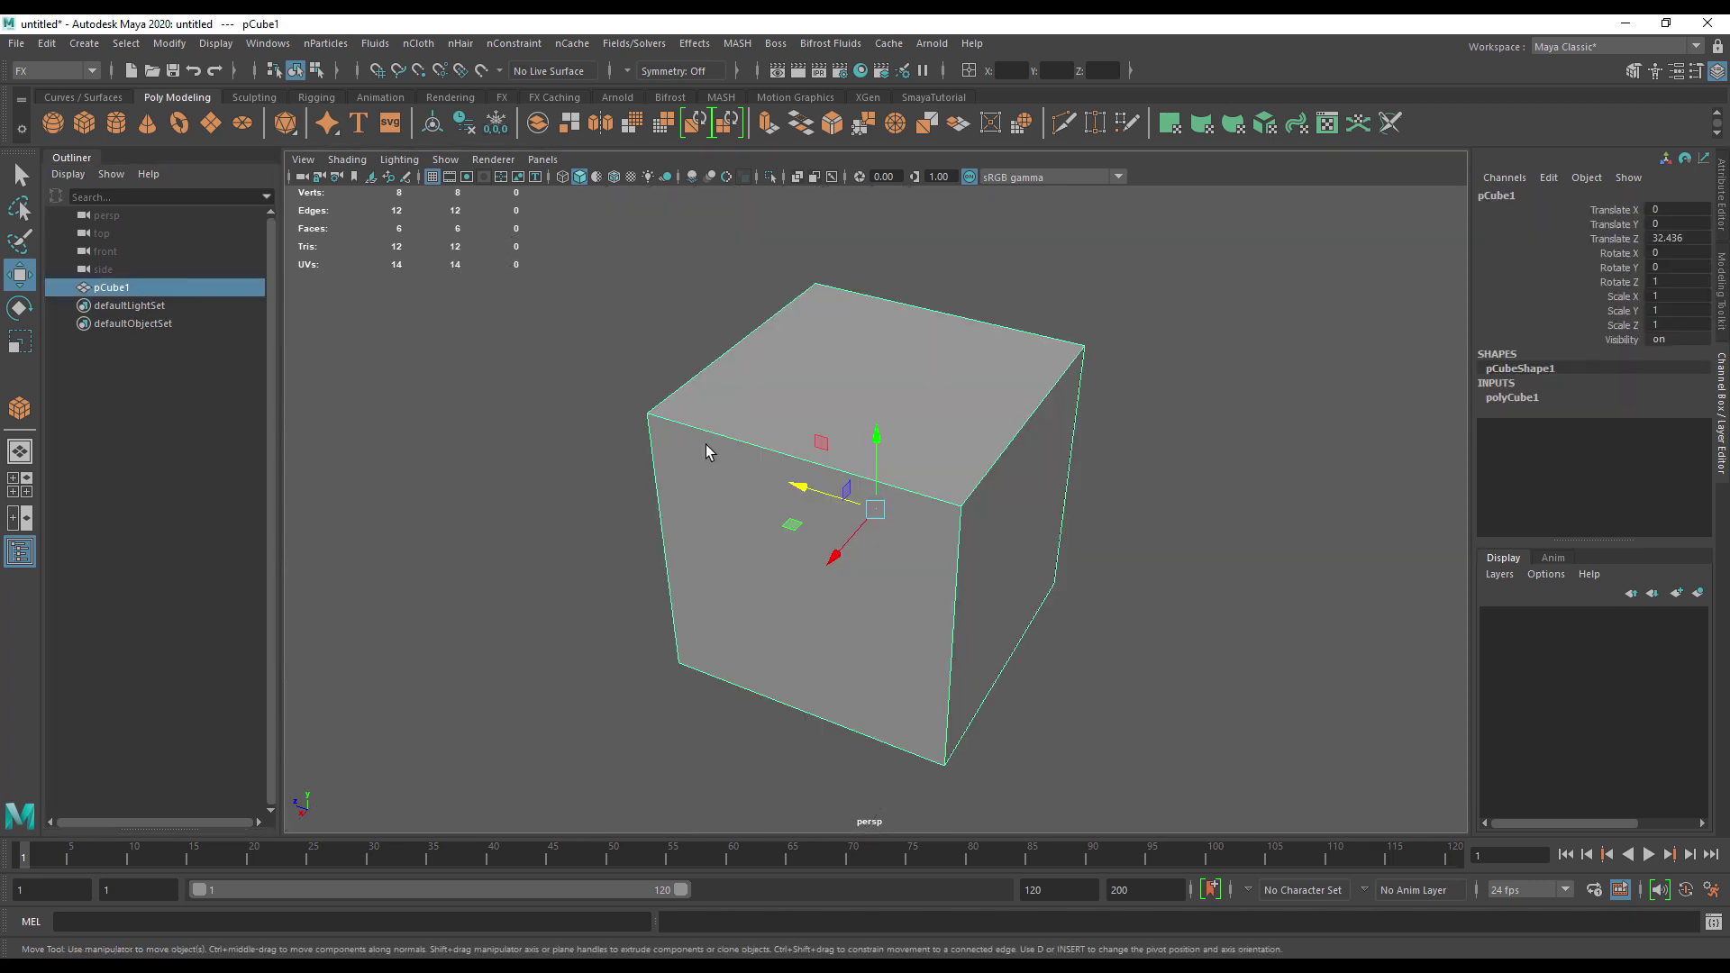
Set Translate Z to 0 in the Channel Box and reframe pCube1 at the origin
click(1677, 238)
text(0)
key(Return)
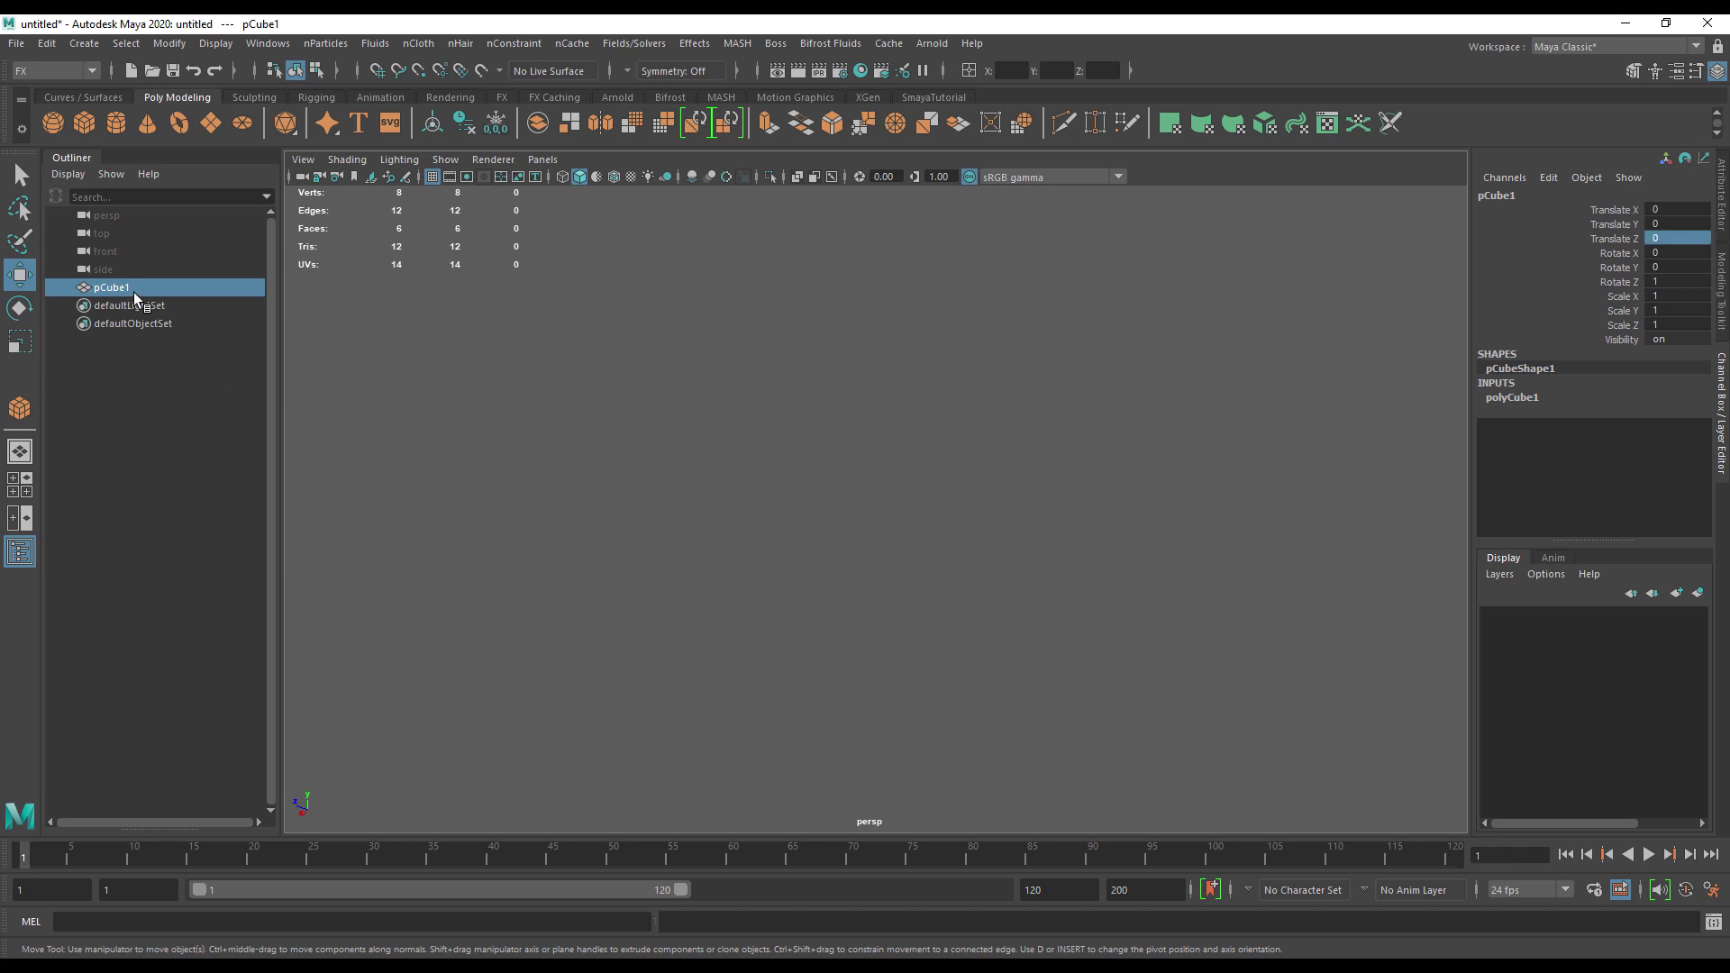
click(529, 391)
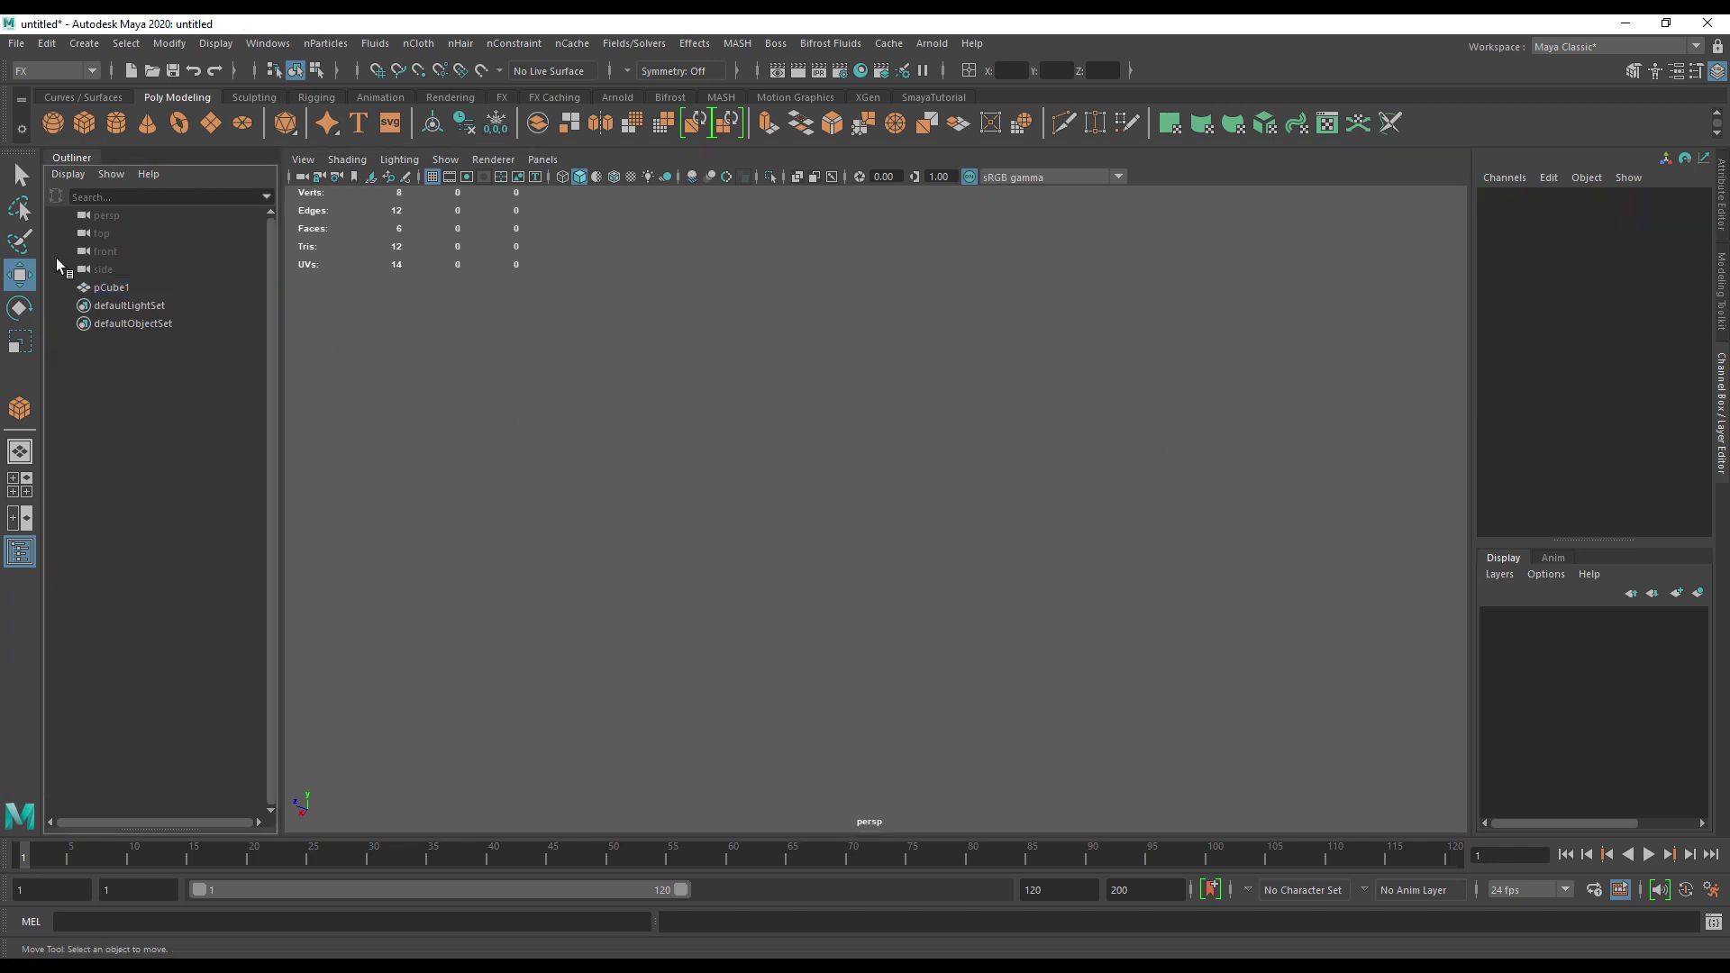
click(89, 286)
key(f)
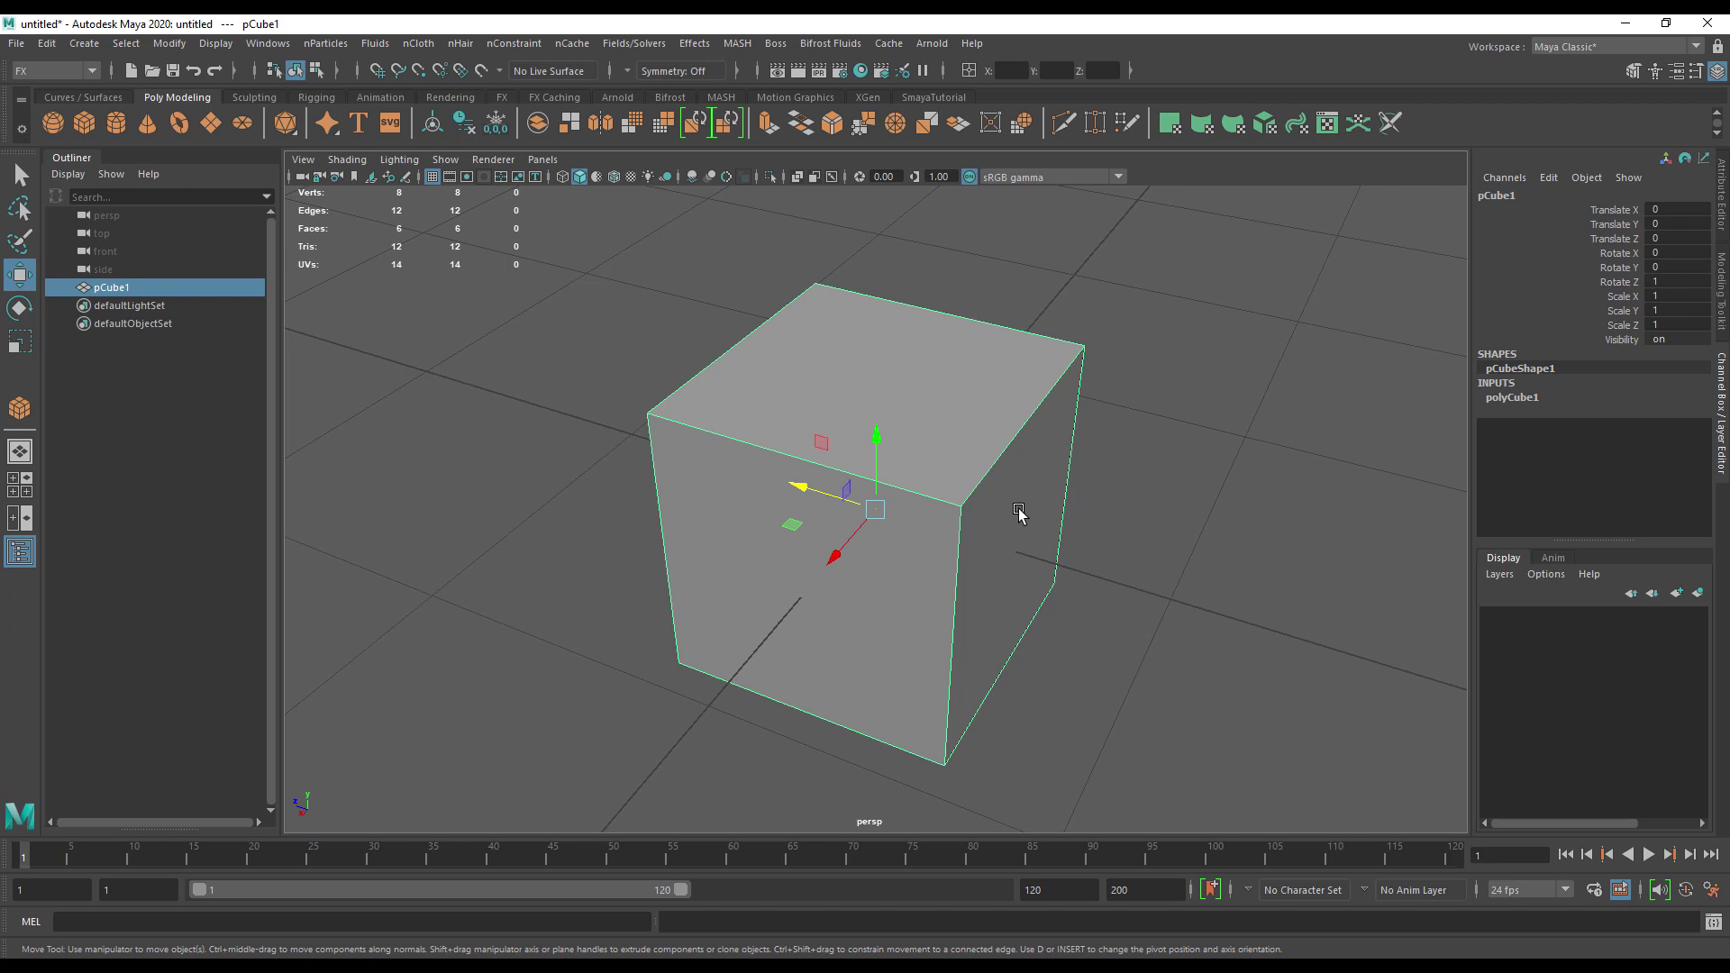
Rename pCube1 to mycuvbe in the Outliner
double_click(141, 288)
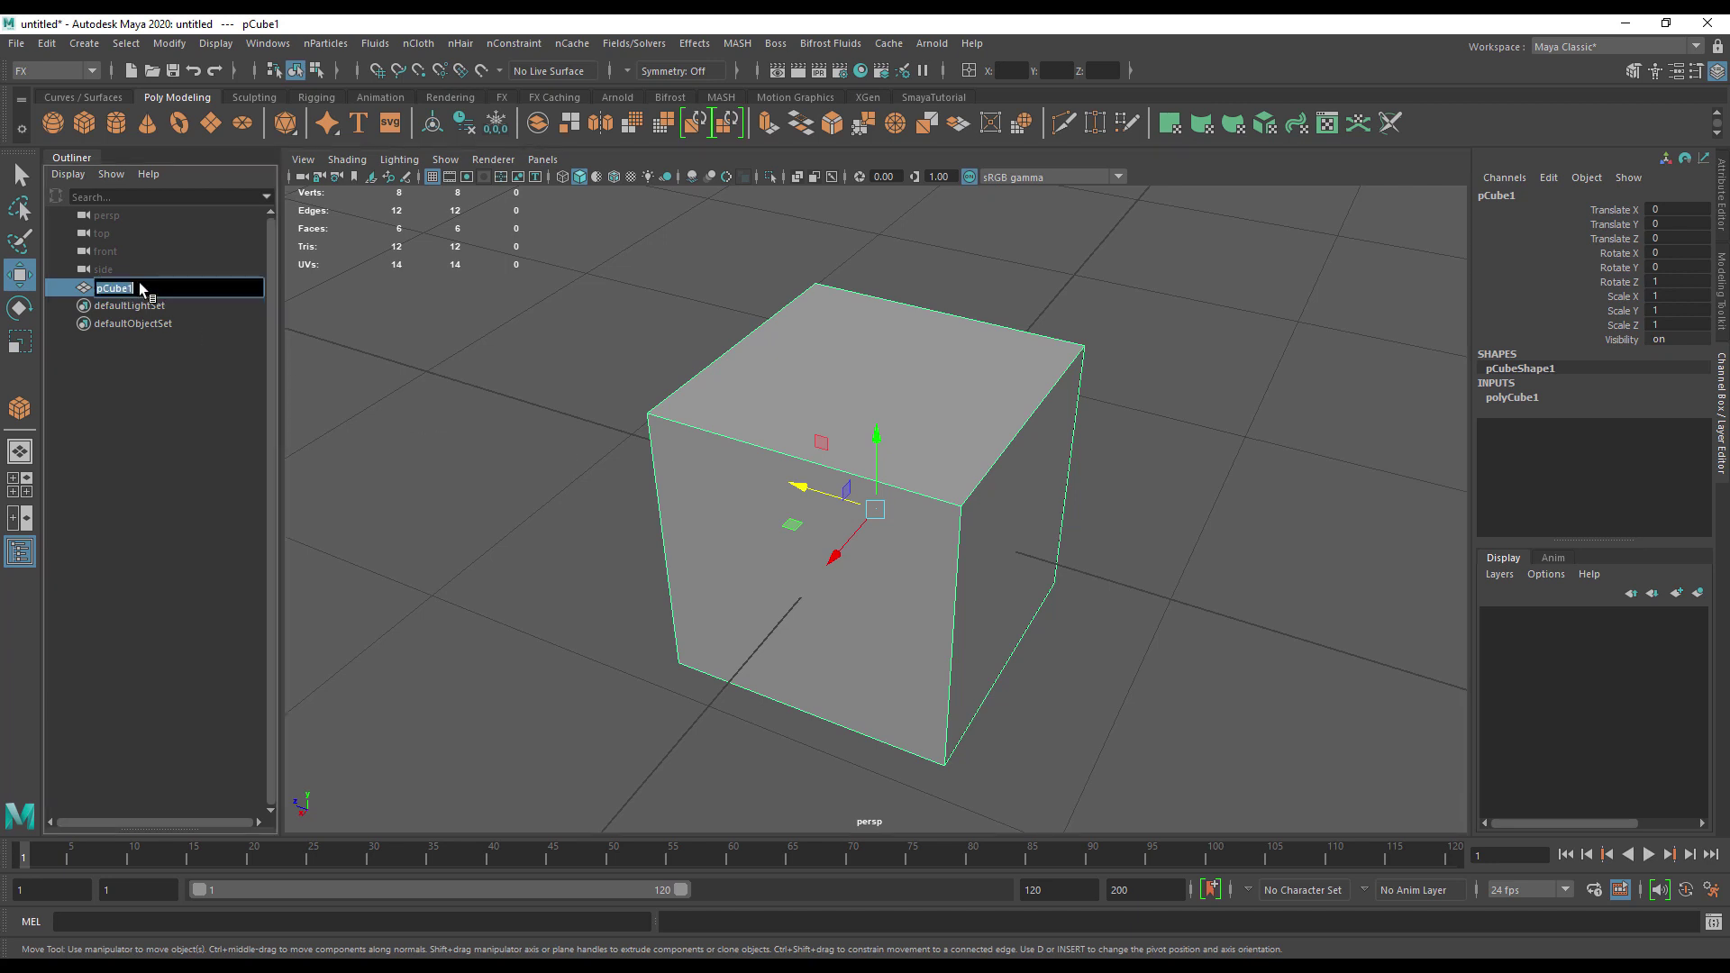
text(mycuvbe)
key(Return)
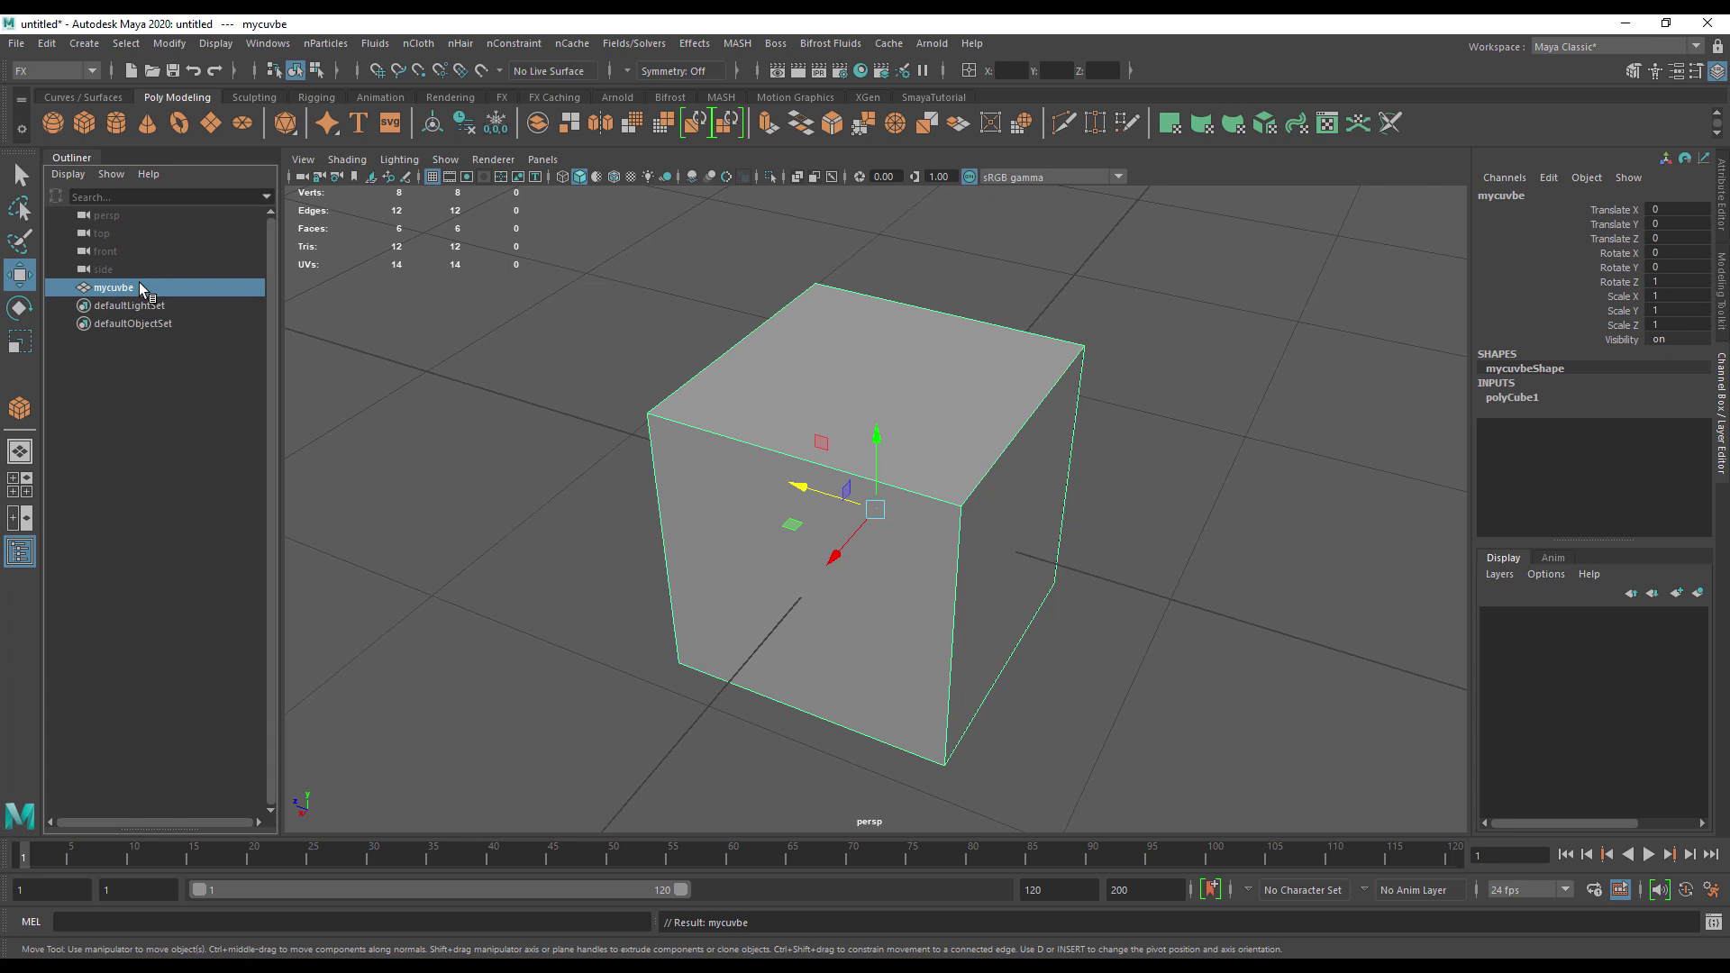
Create a poly cylinder and poly sphere on opposite sides of the cube along Z, sphere at -3.4
alt+middle_drag(405, 324, 583, 359)
scroll(382, 475, down, 4)
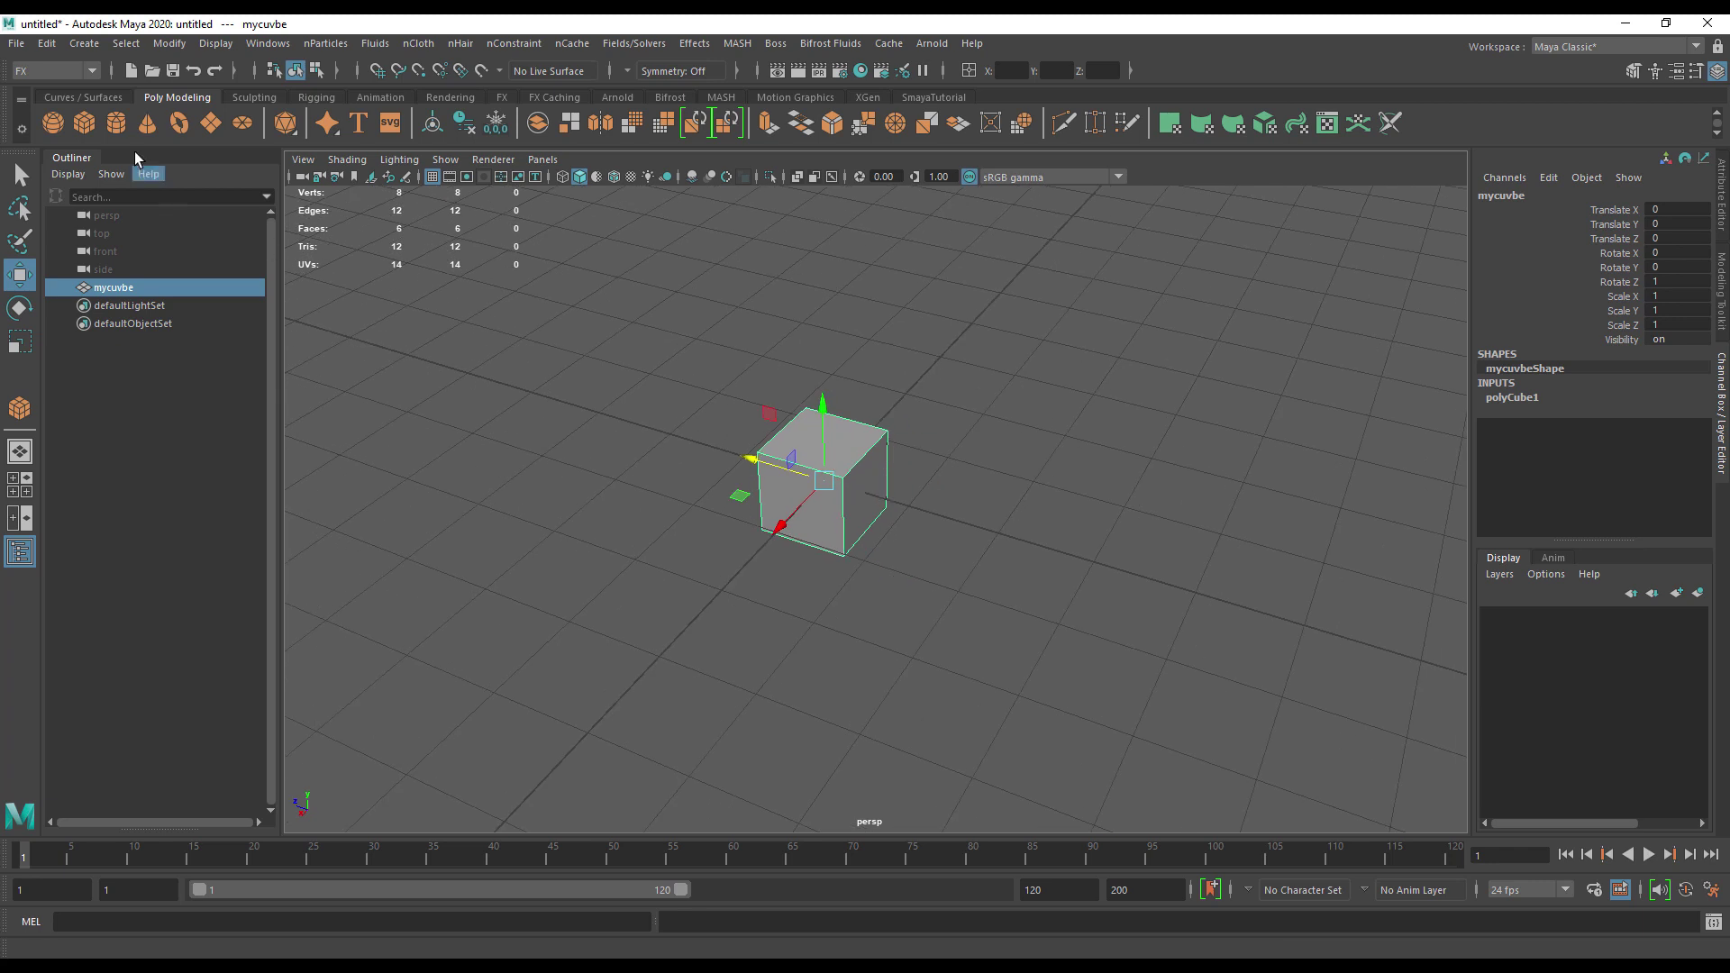
click(115, 123)
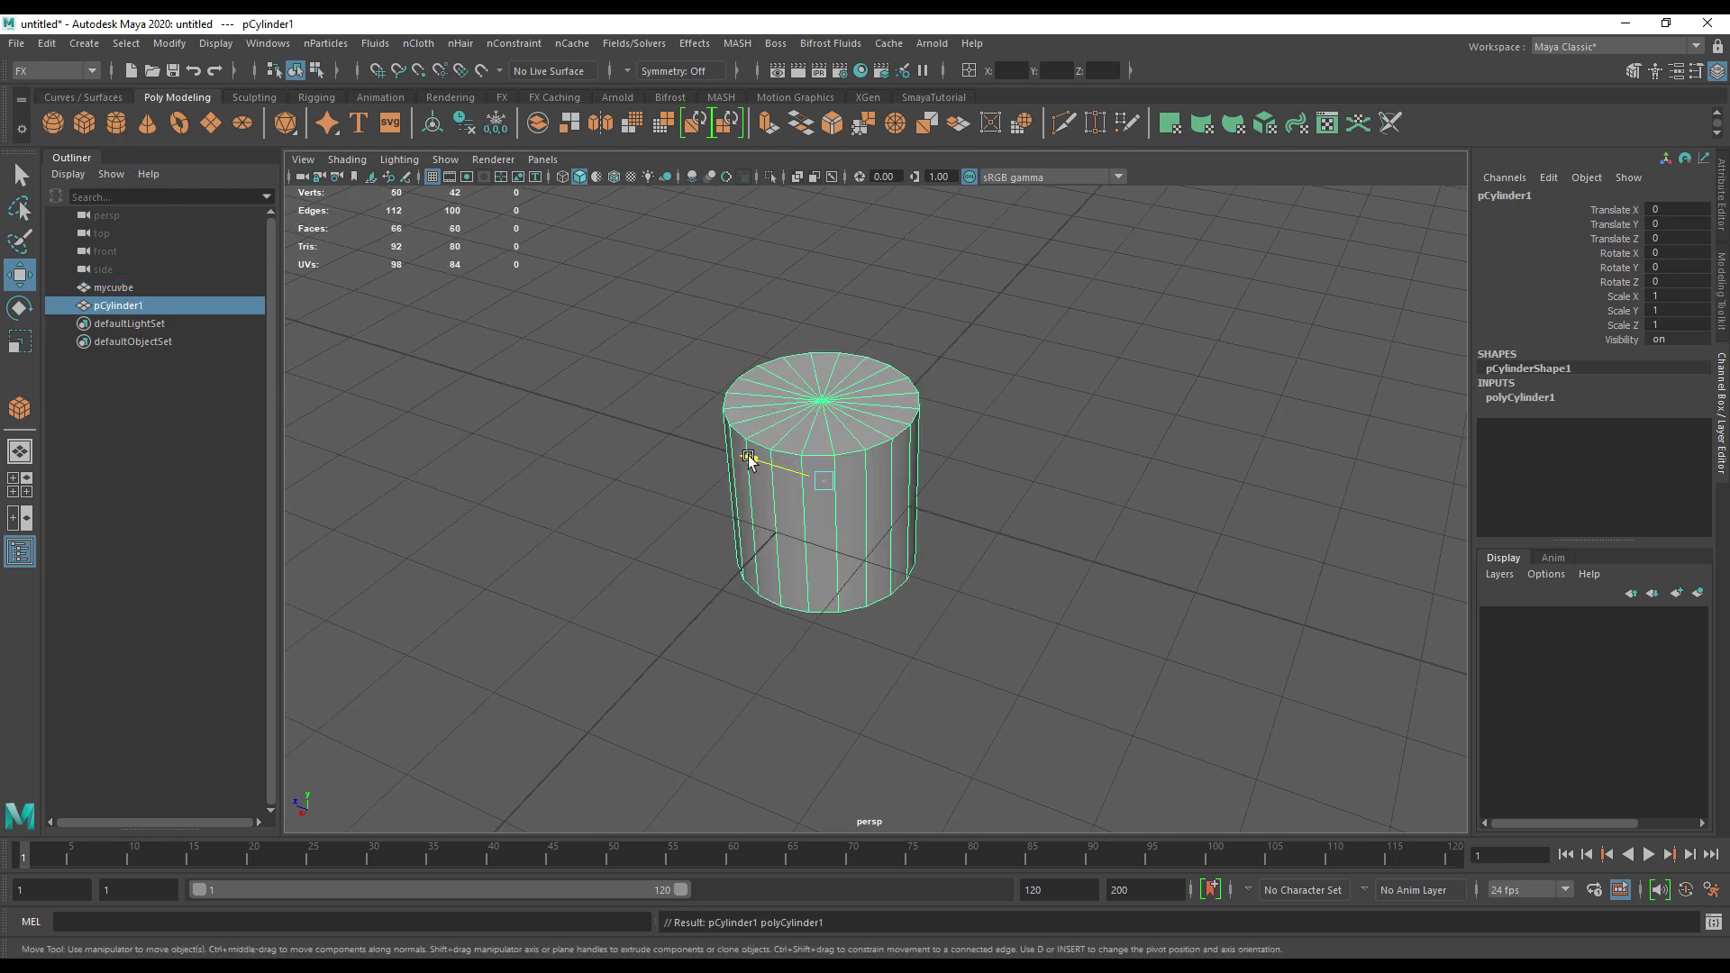
drag(790, 462, 500, 374)
click(52, 122)
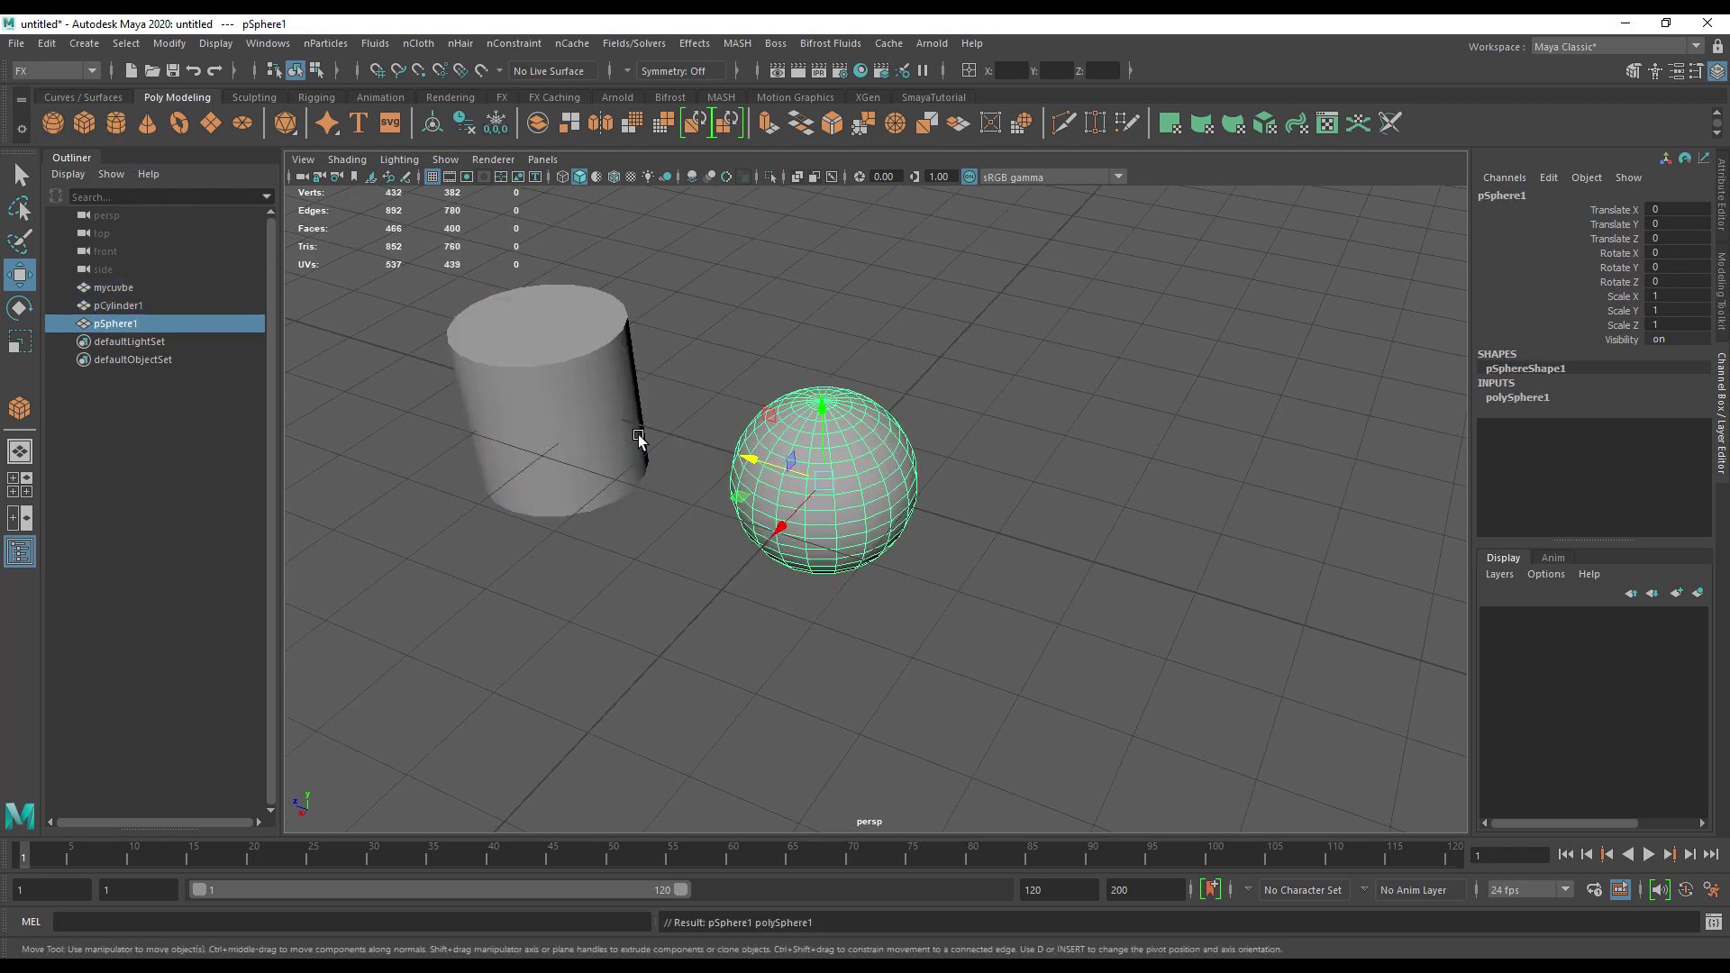
drag(766, 450, 1077, 547)
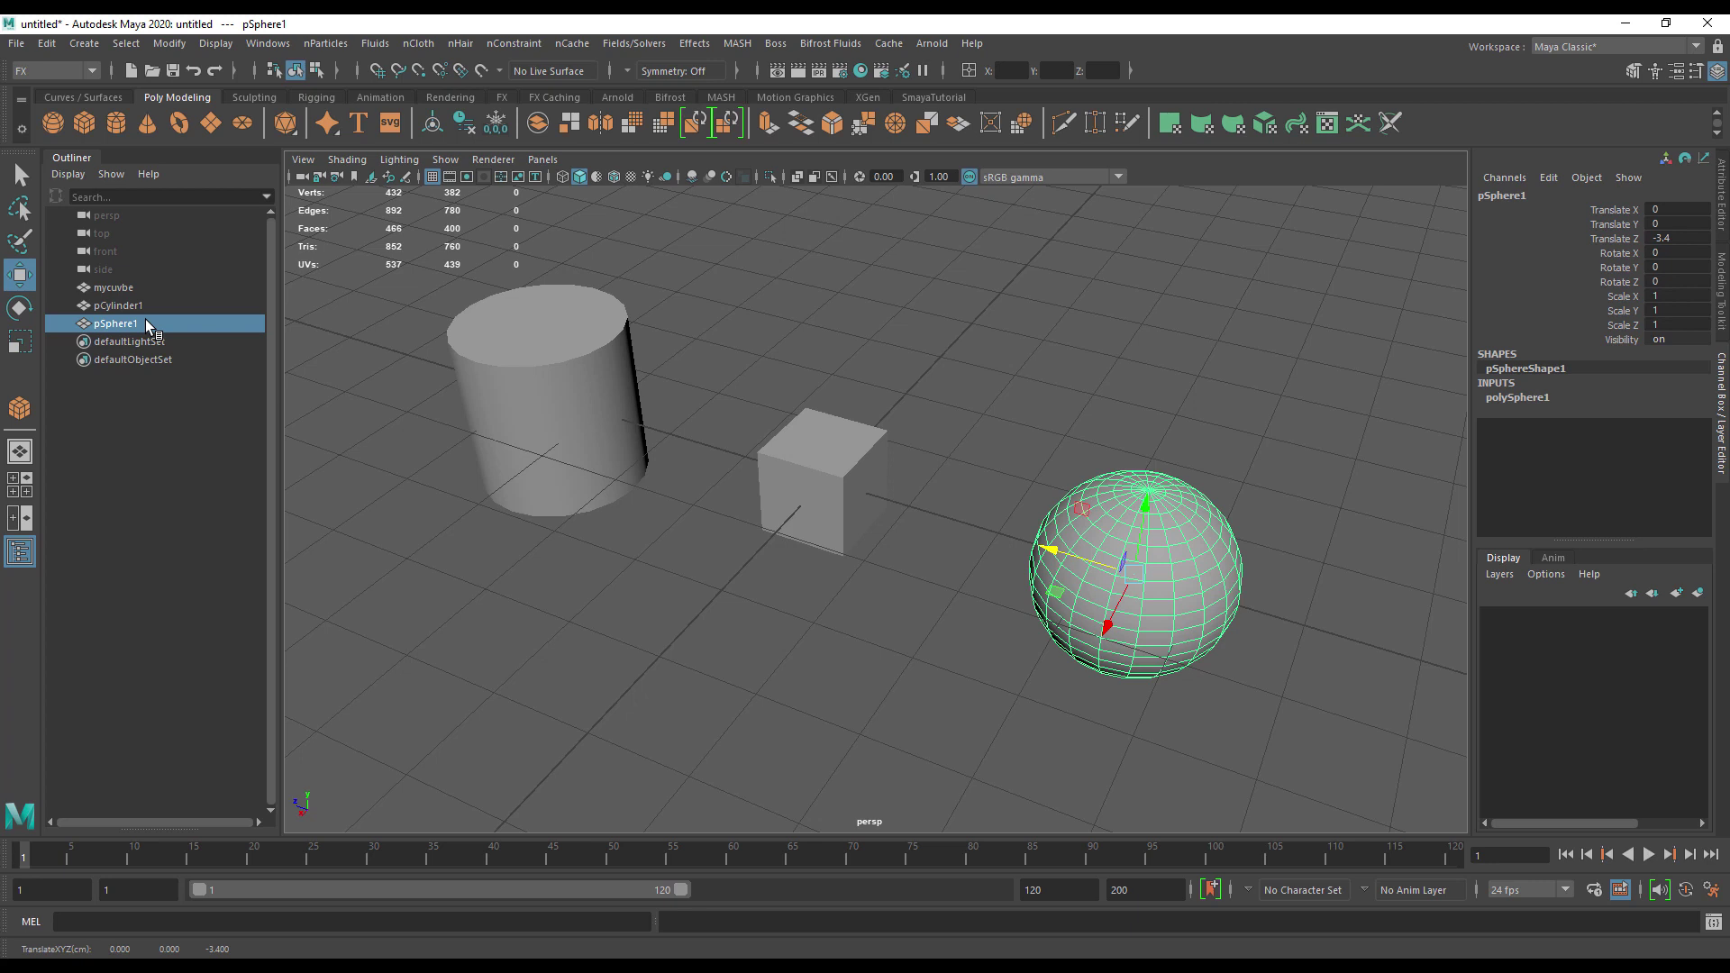
Move the cylinder and cube apart from the sphere, leaving mycuvbe at Translate X 7.057, Y 0.123
click(548, 371)
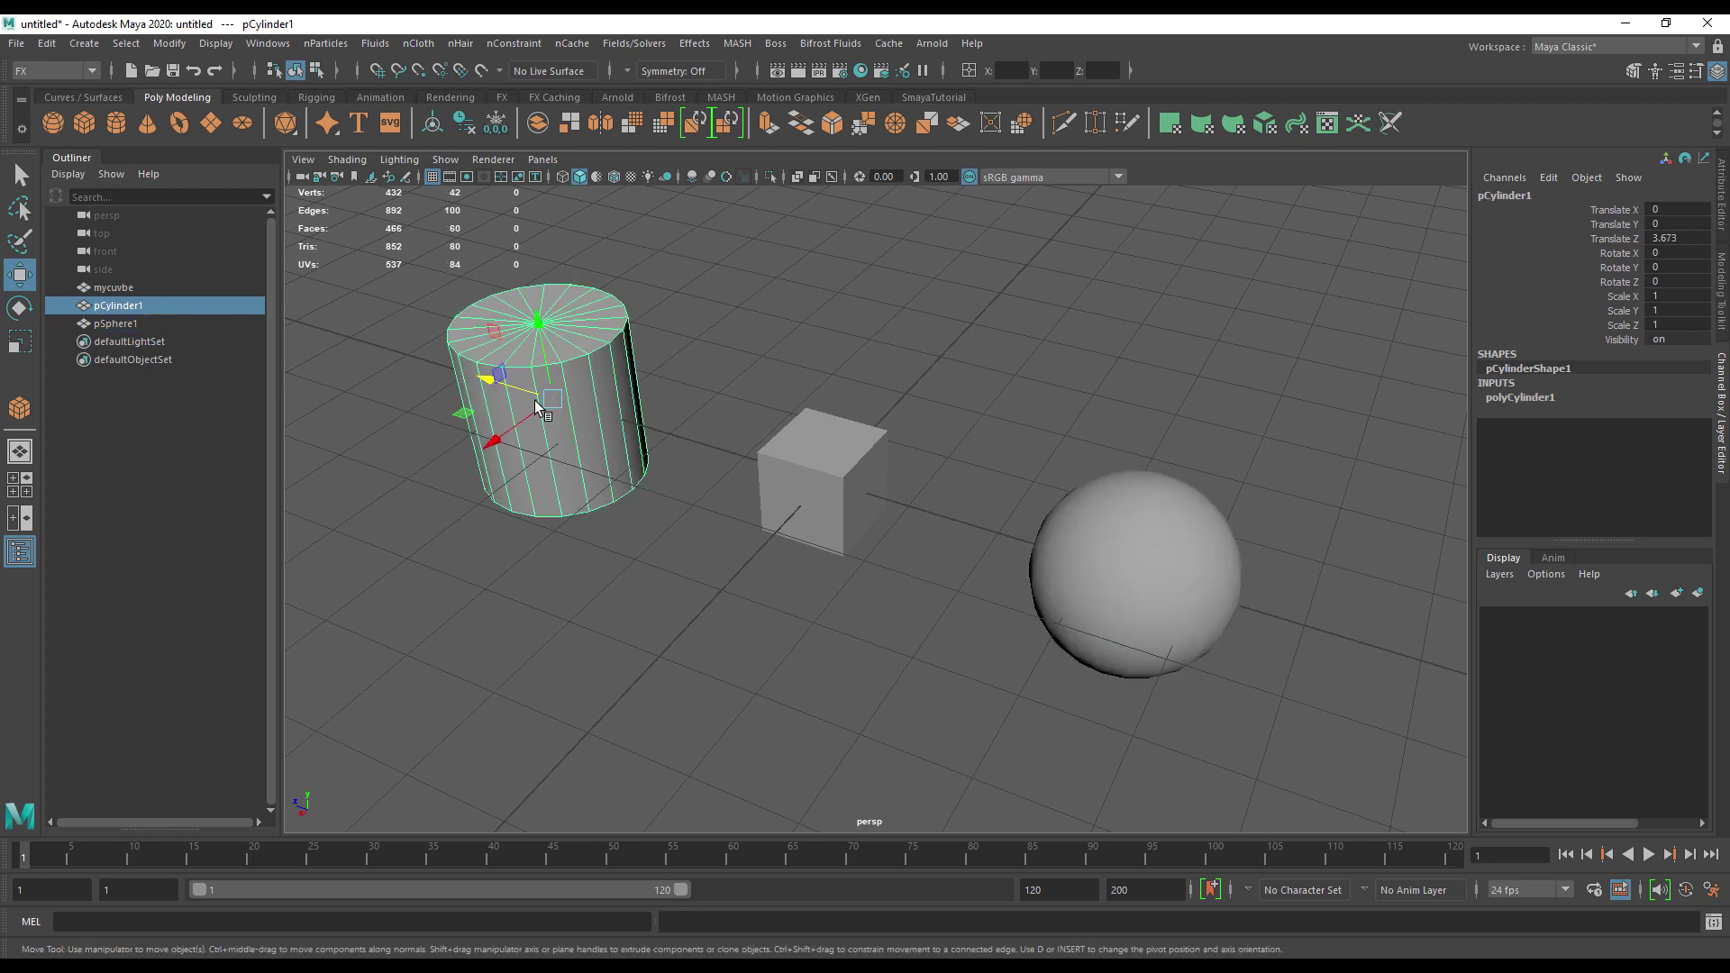
key(ctrl+h)
click(775, 500)
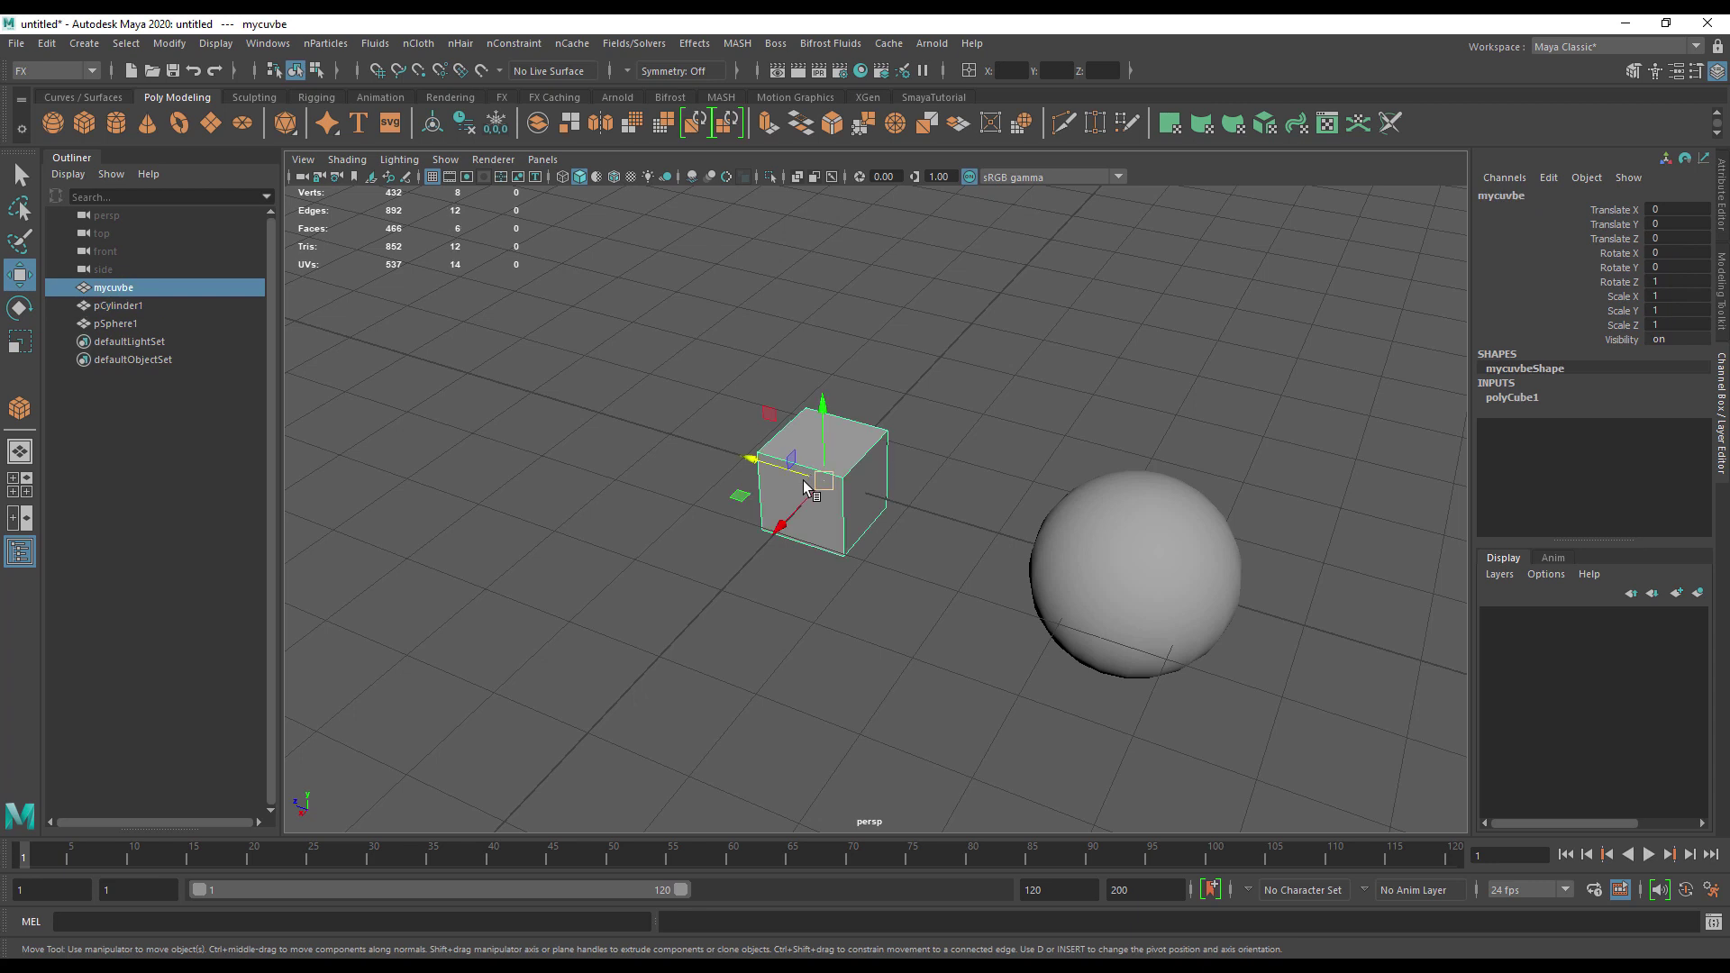
key(ctrl+z)
alt+drag(1033, 348, 712, 419)
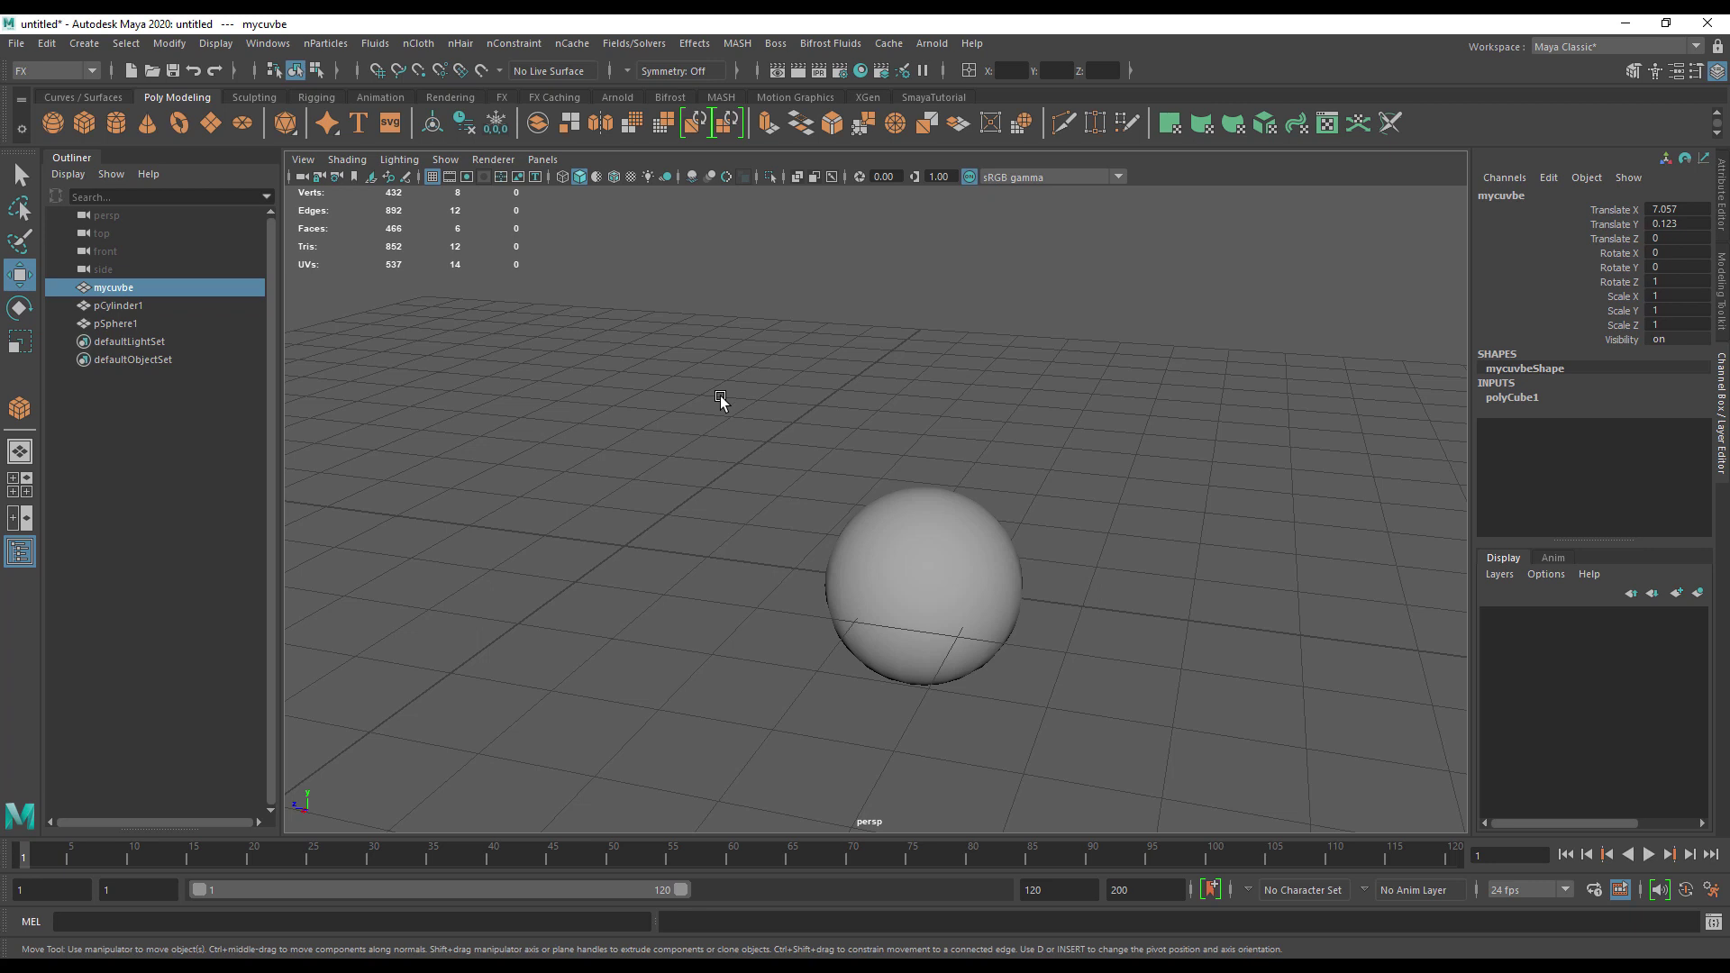
Frame pCylinder1, pSphere1 and mycuvbe in turn by selecting each in the Outliner
click(150, 310)
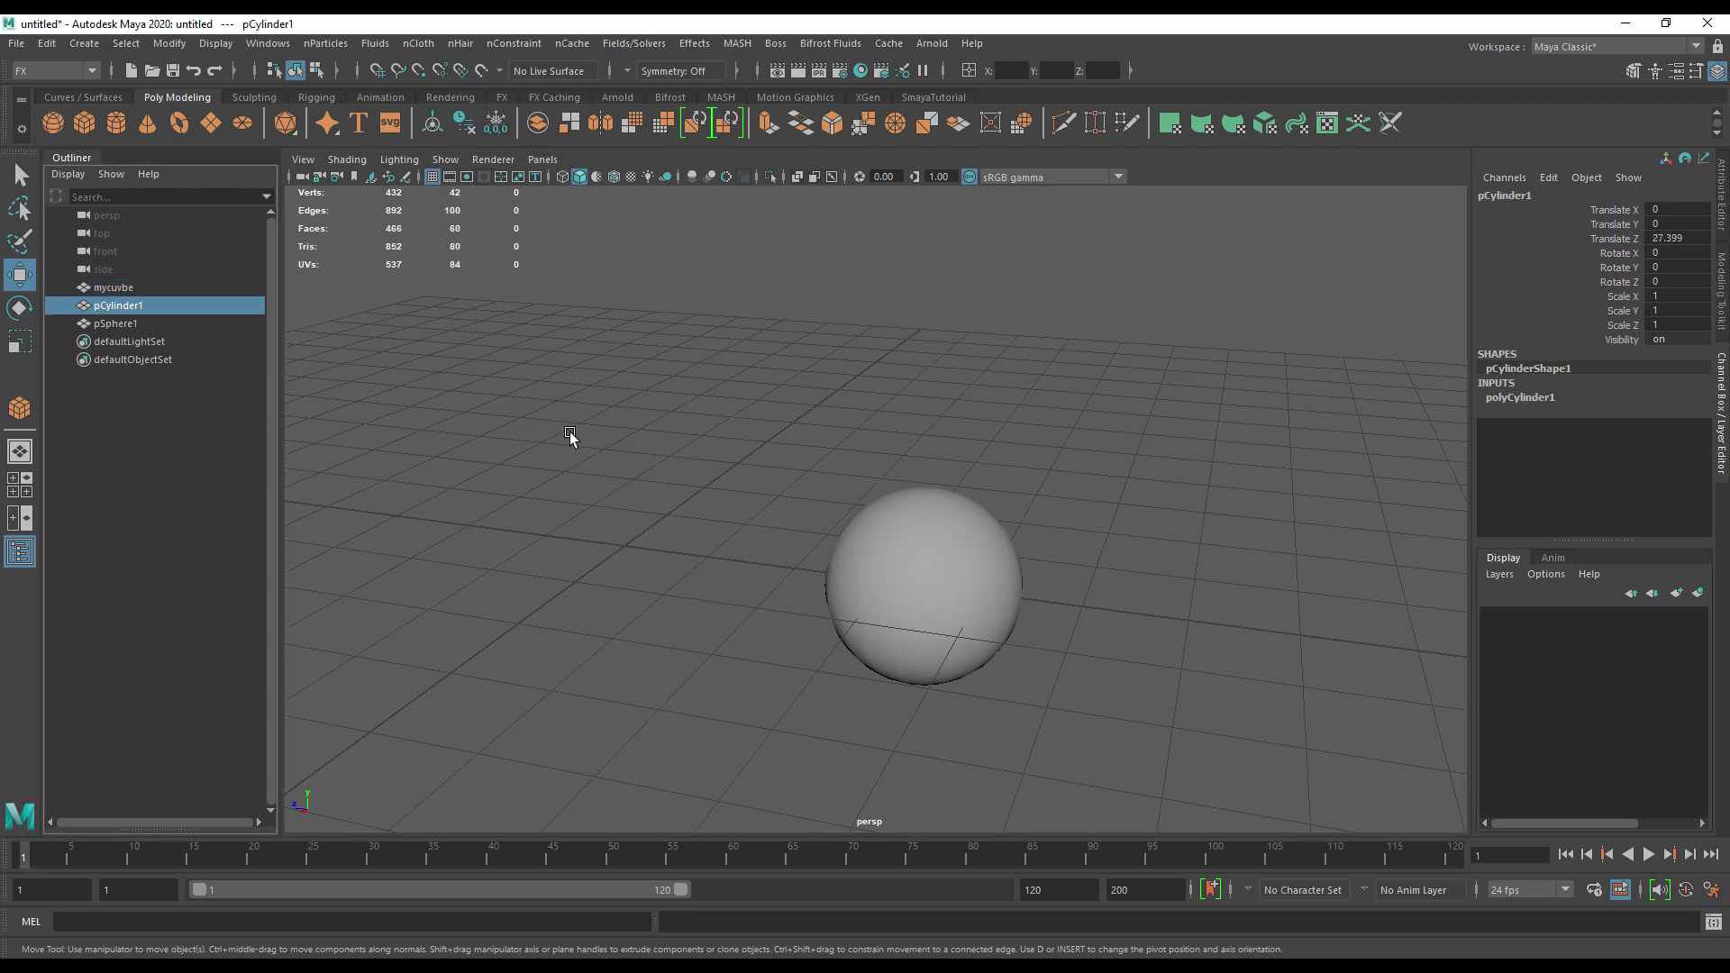
key(f)
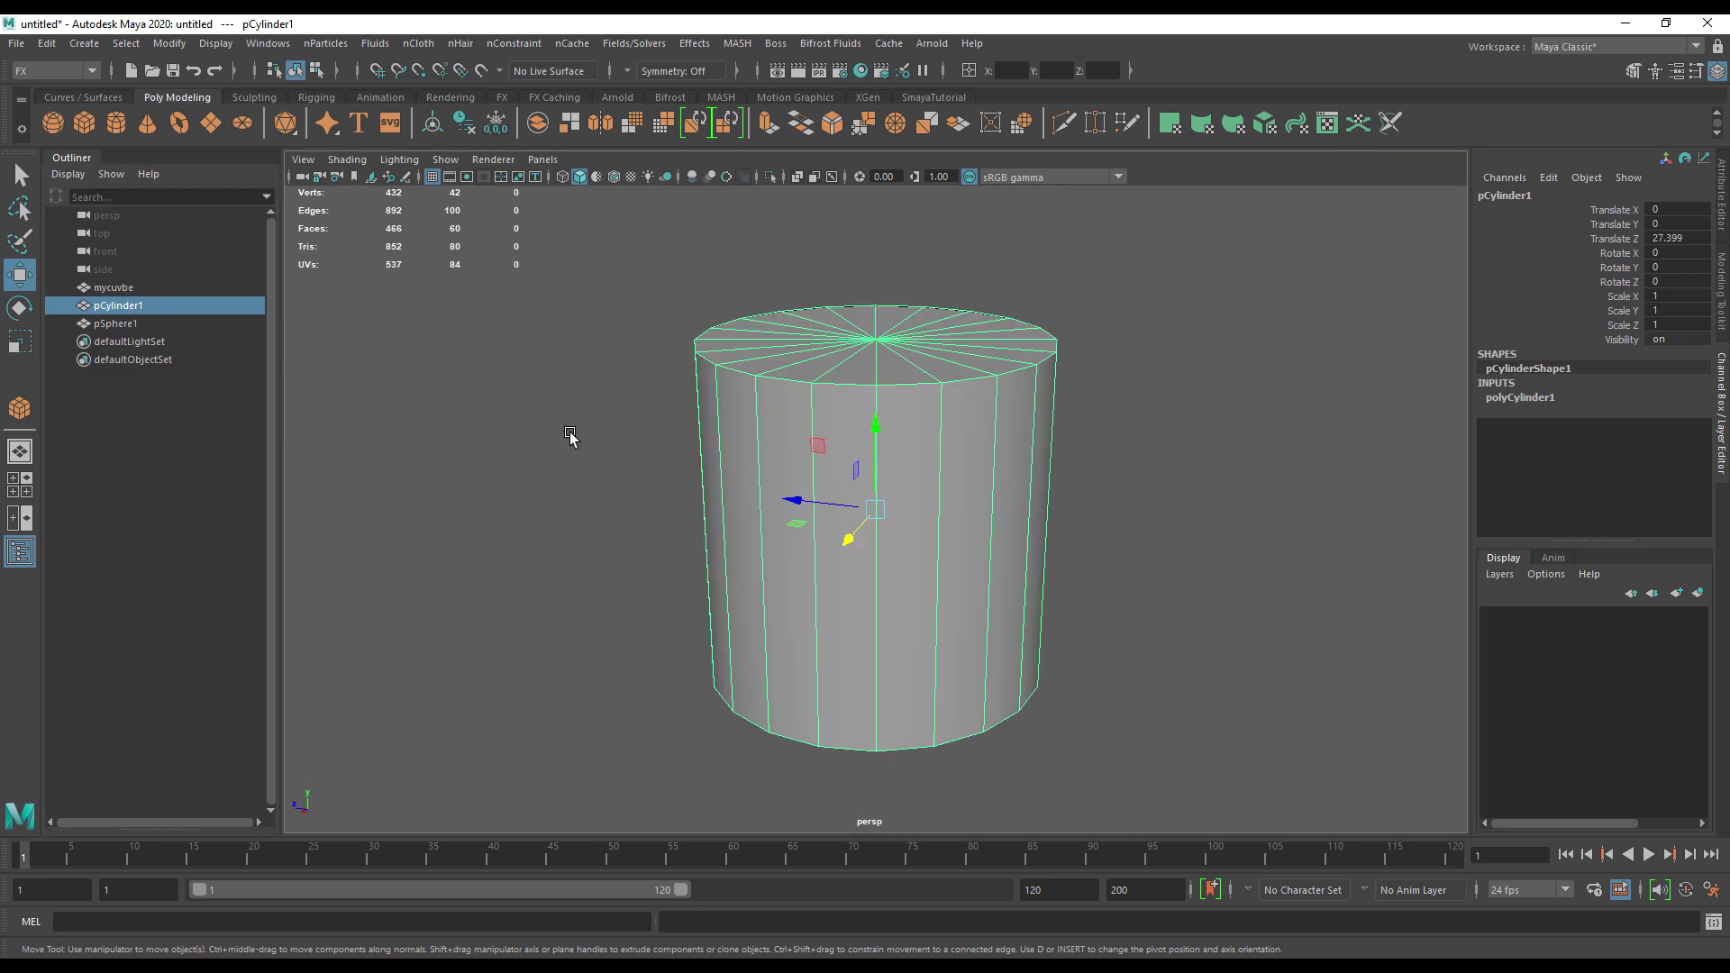
click(139, 325)
key(f)
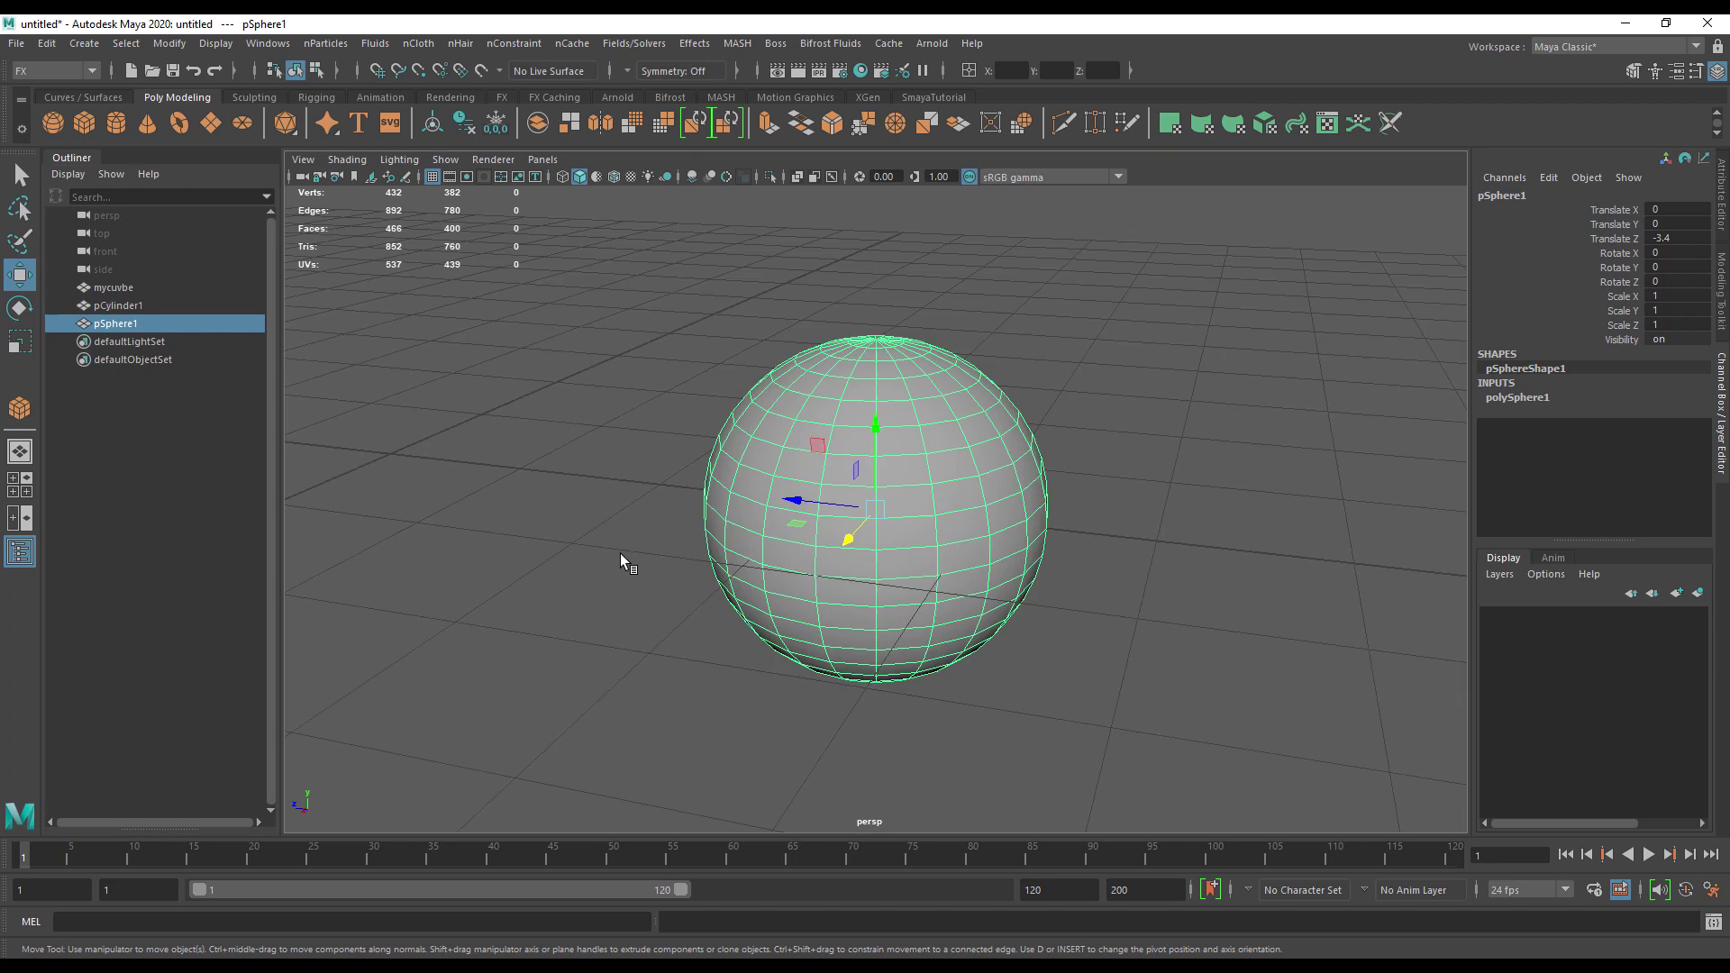
click(113, 287)
key(f)
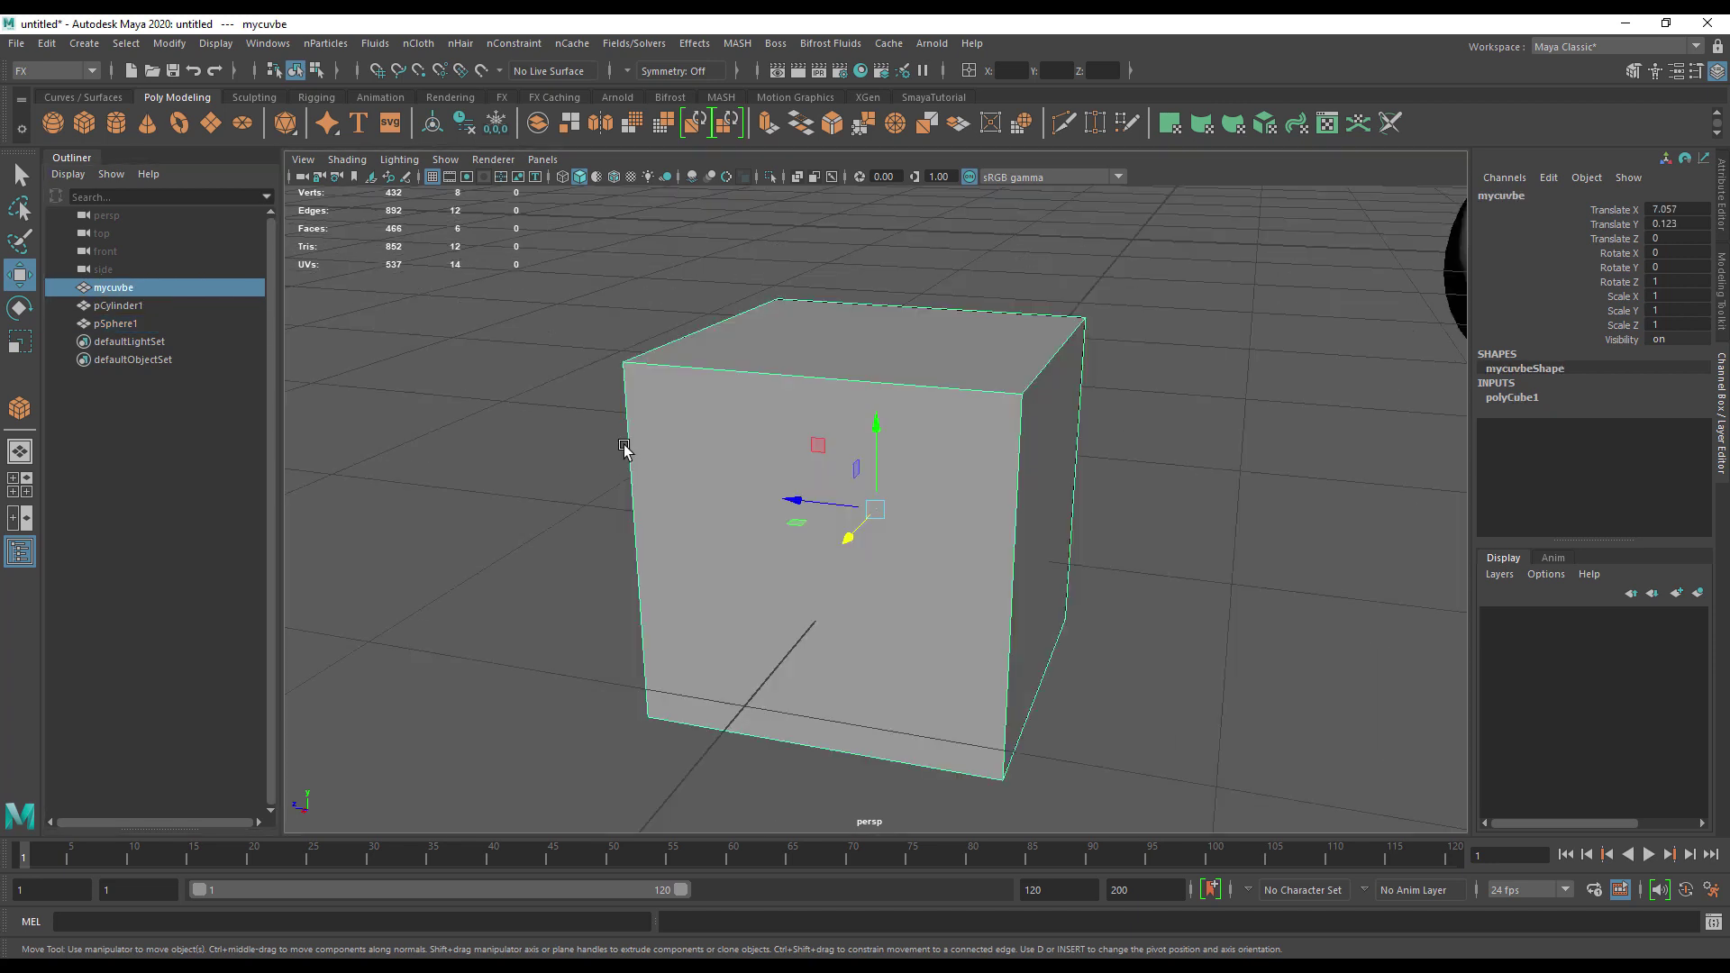
Frame pSphere1 across the four-view layout, then return to the single perspective view
key(space)
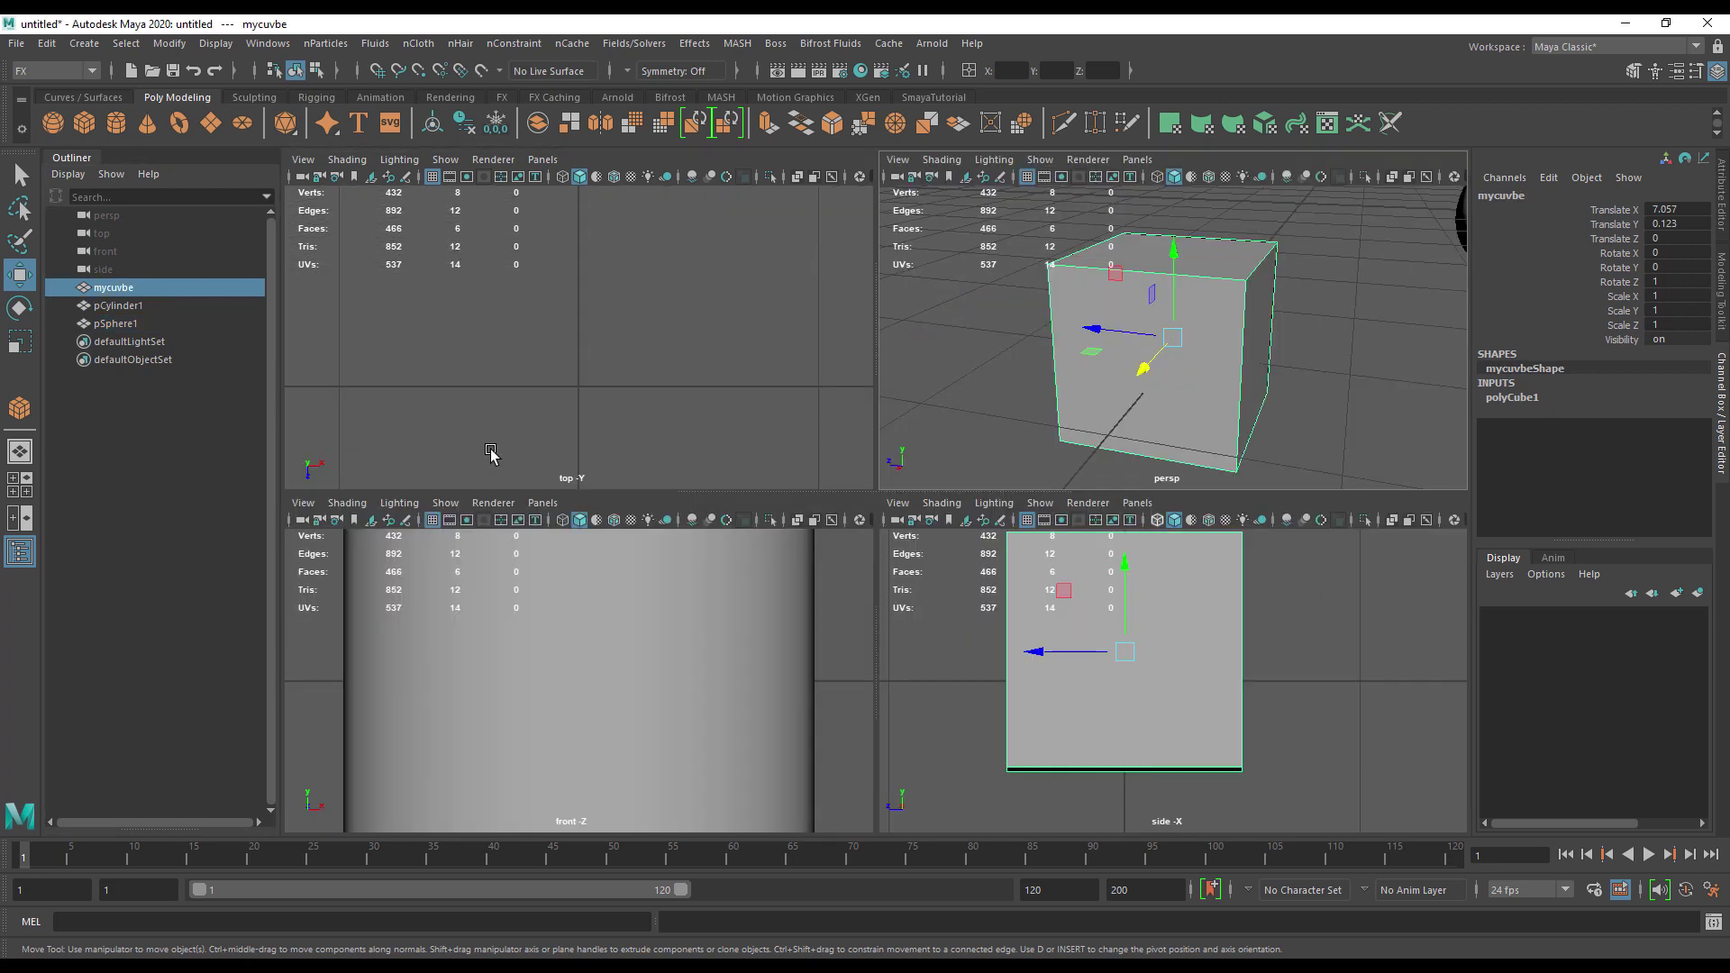
key(f)
key(f)
click(116, 323)
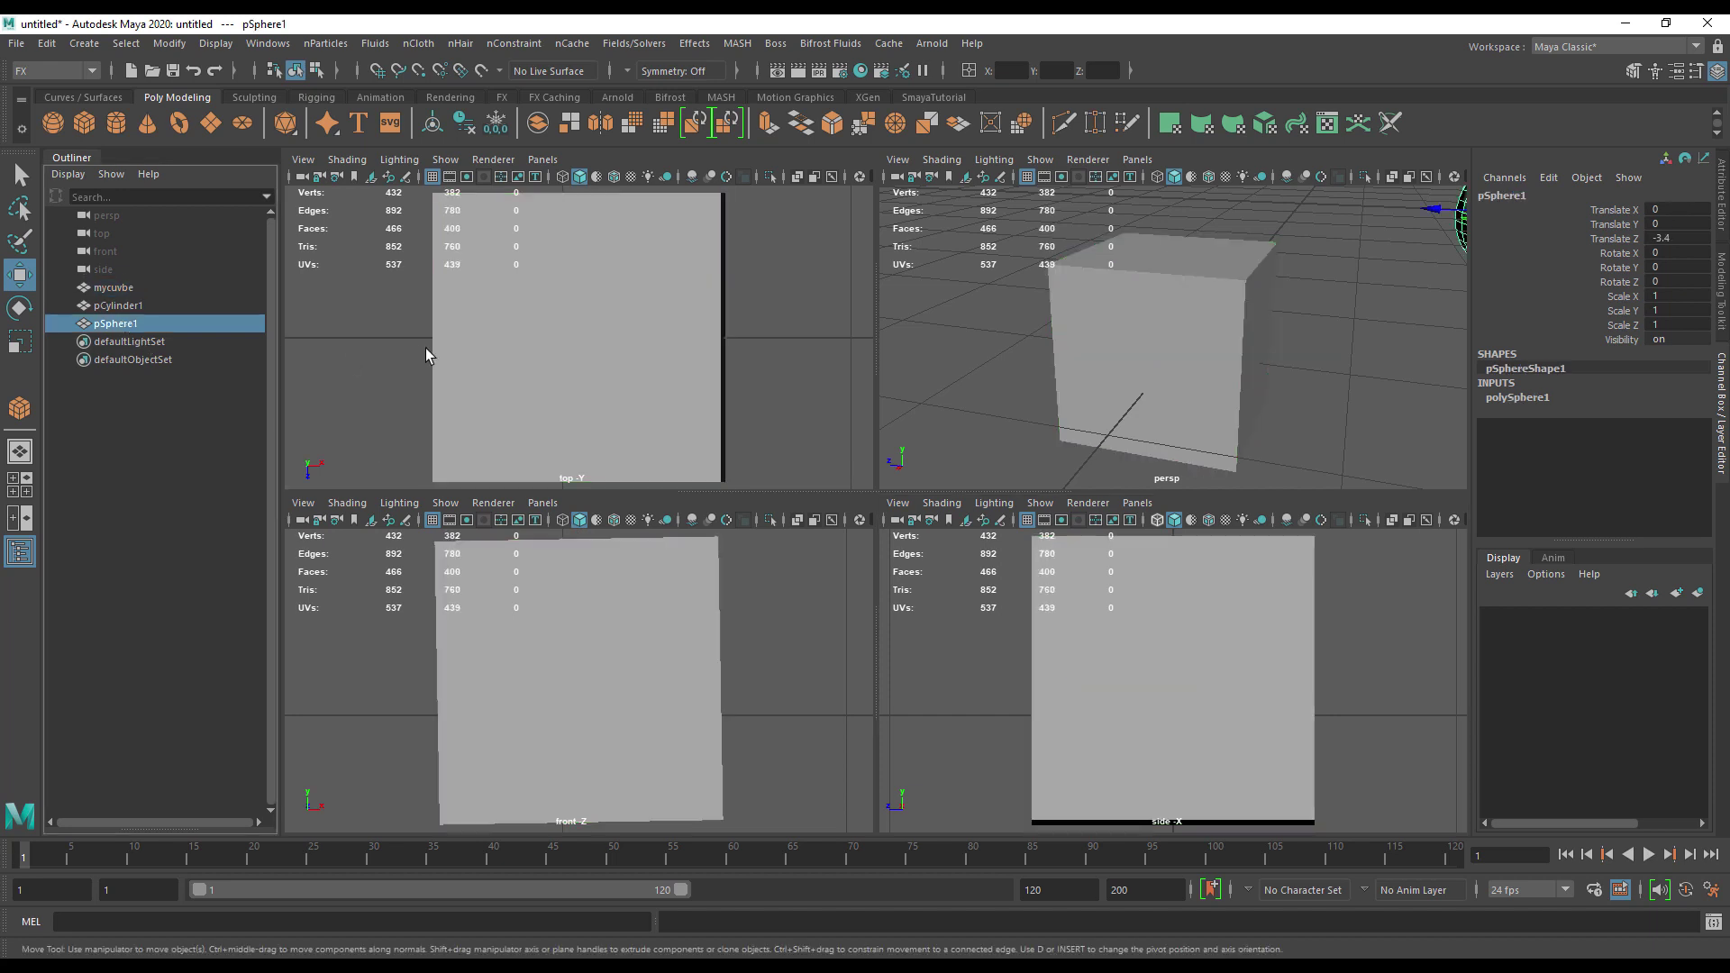
key(f)
key(f)
key(f)
key(f)
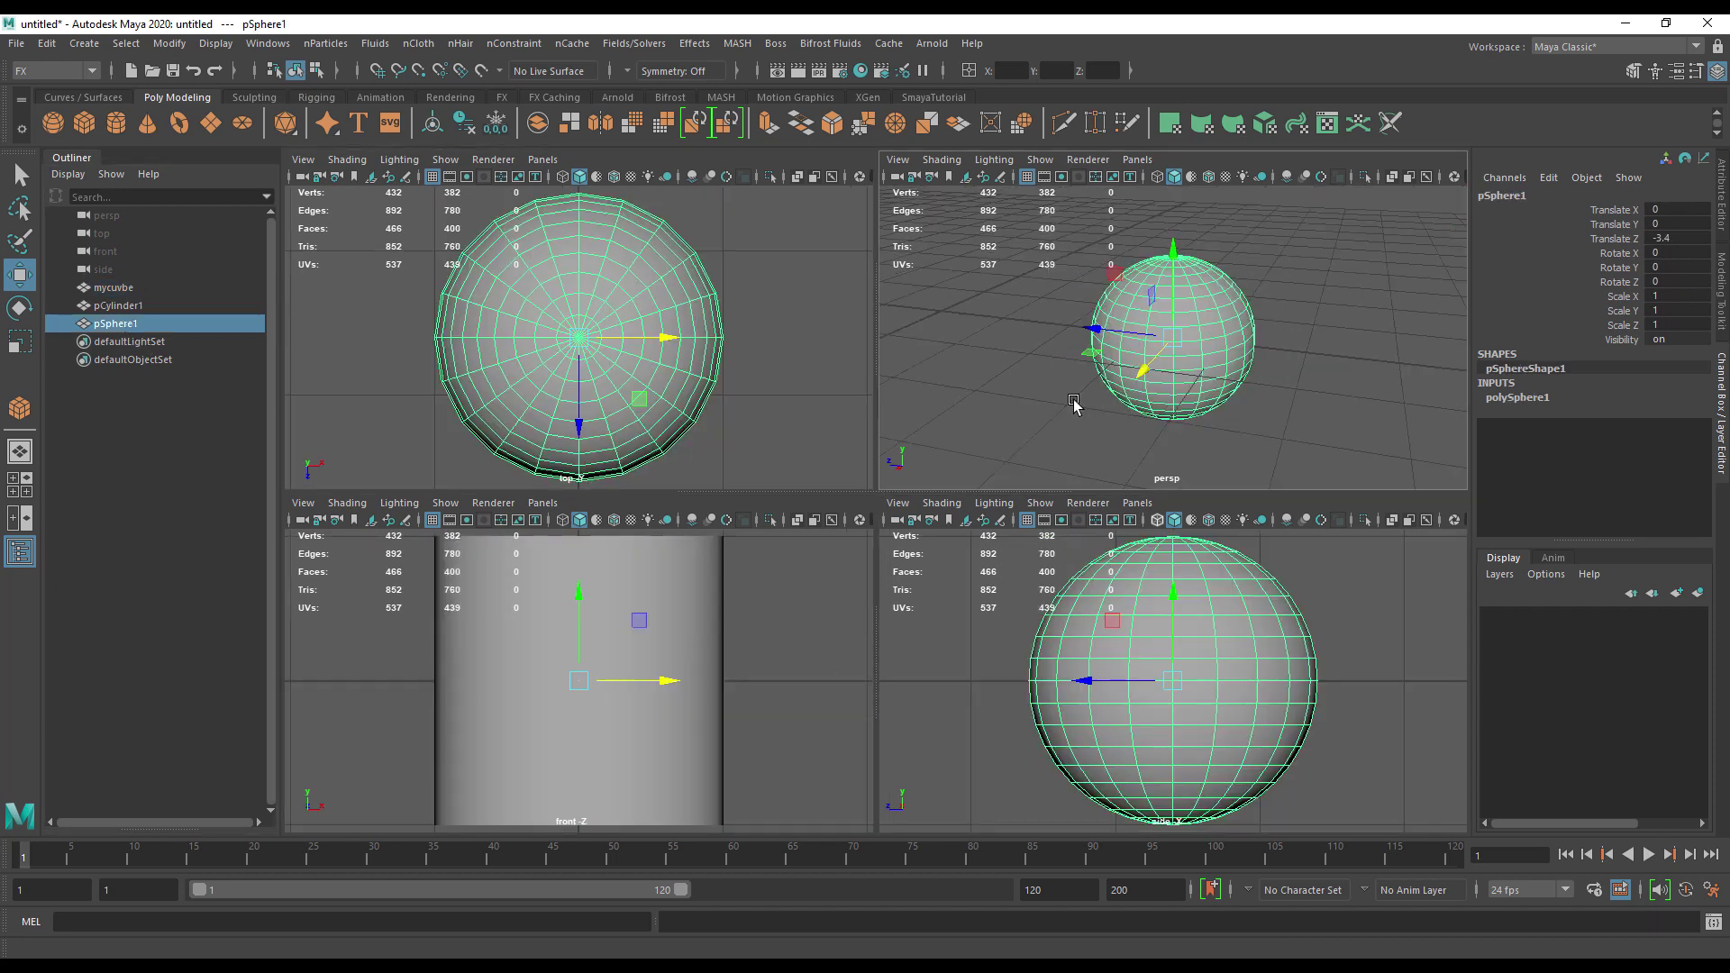
key(space)
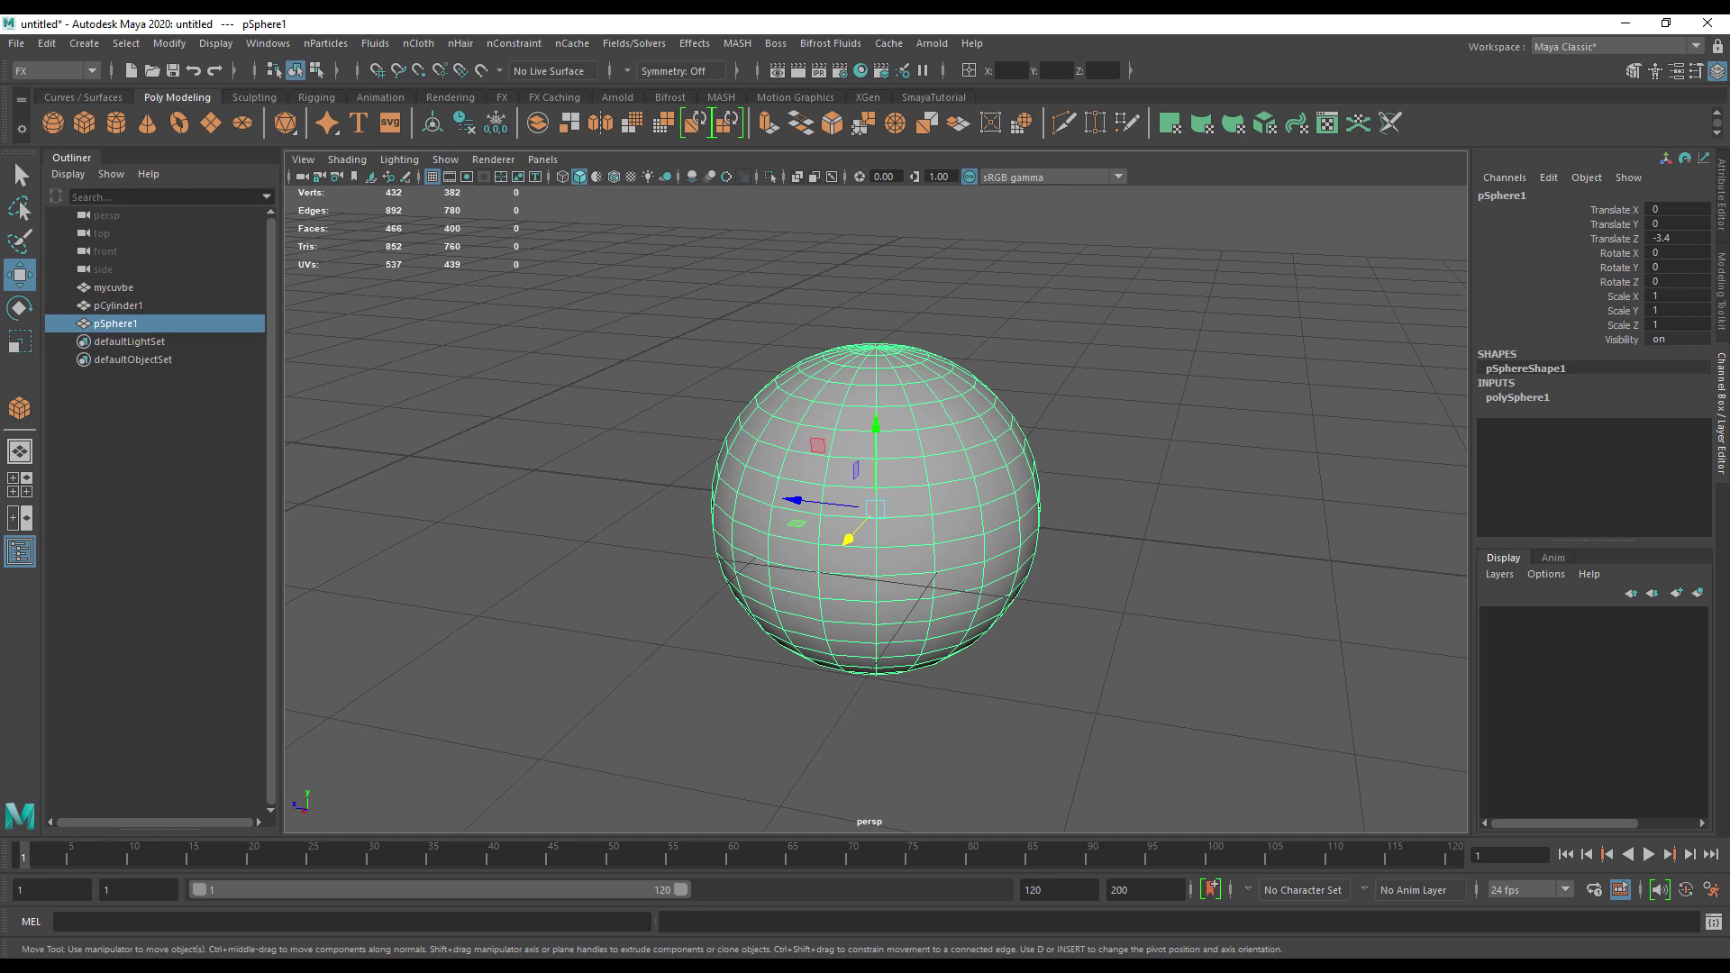
click(1722, 207)
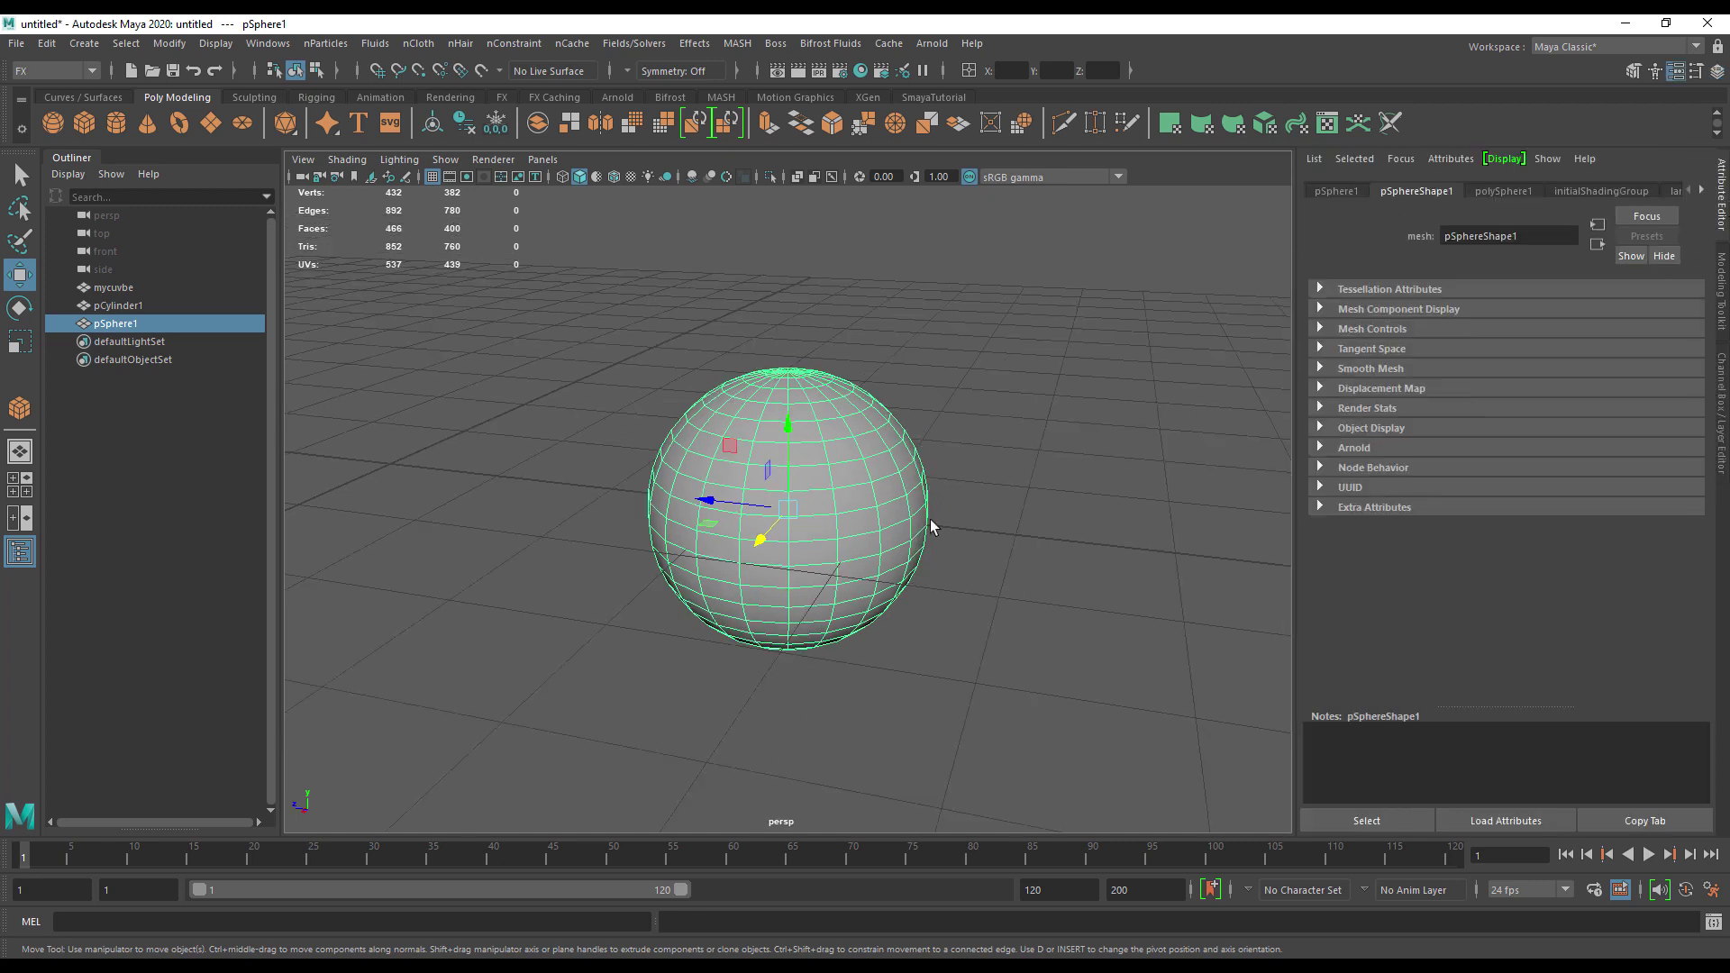
click(144, 305)
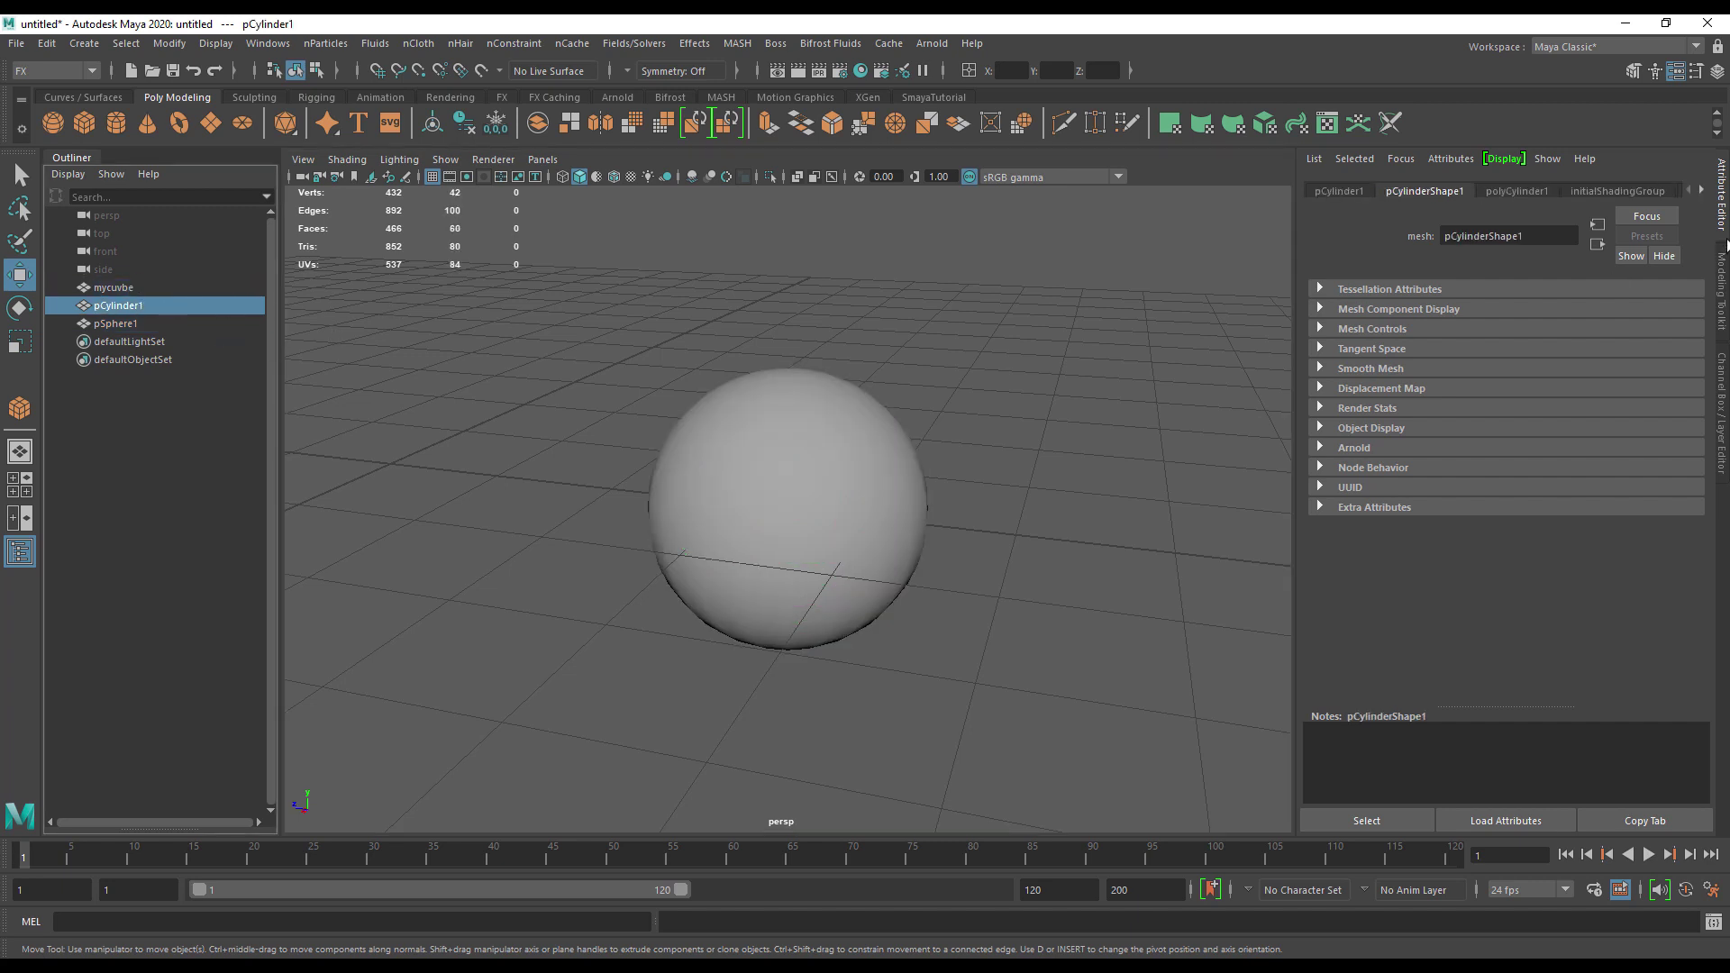
click(1494, 193)
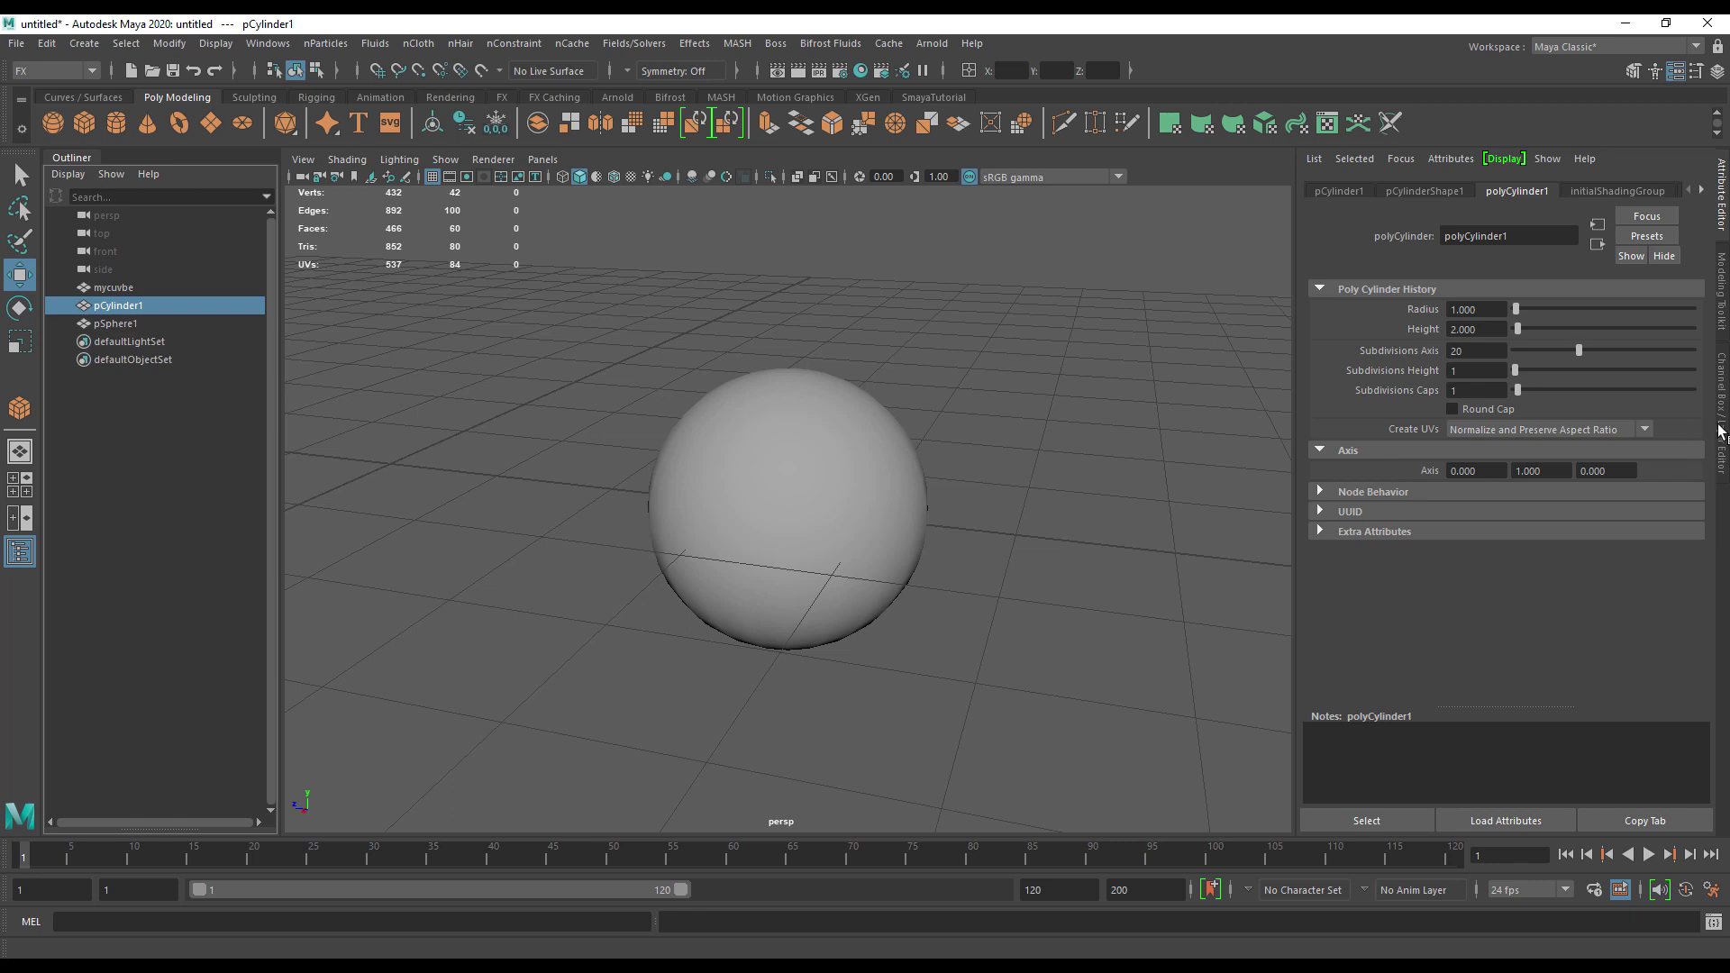
click(1721, 431)
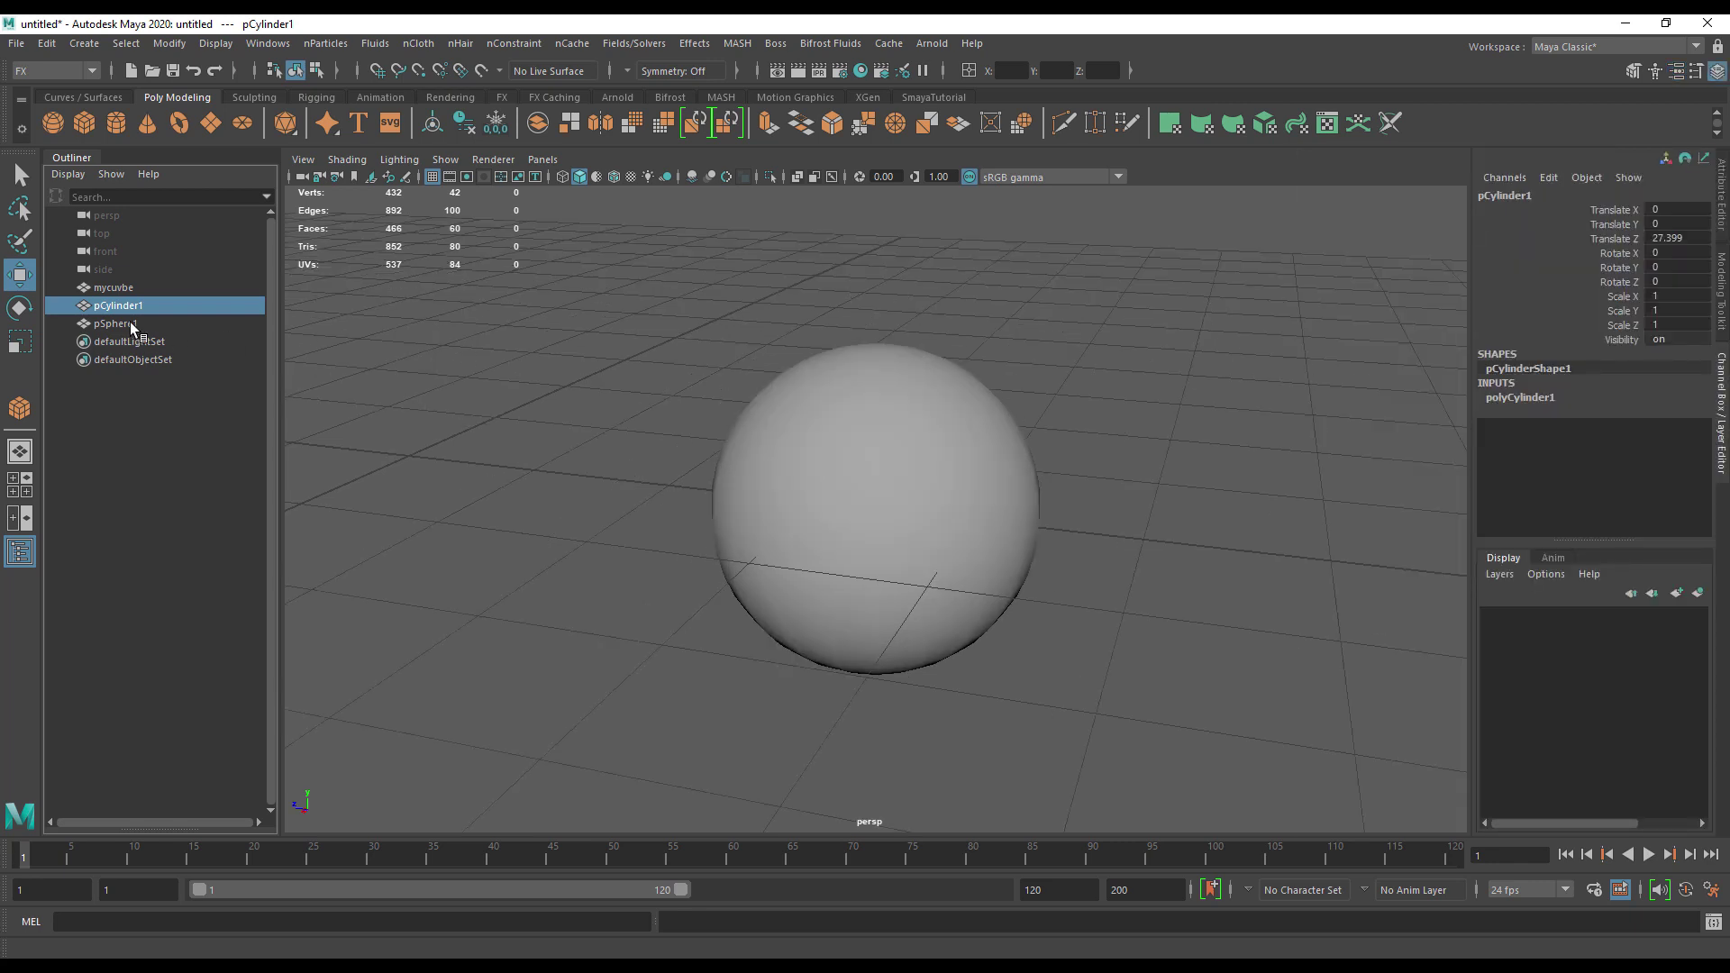
click(136, 323)
click(104, 290)
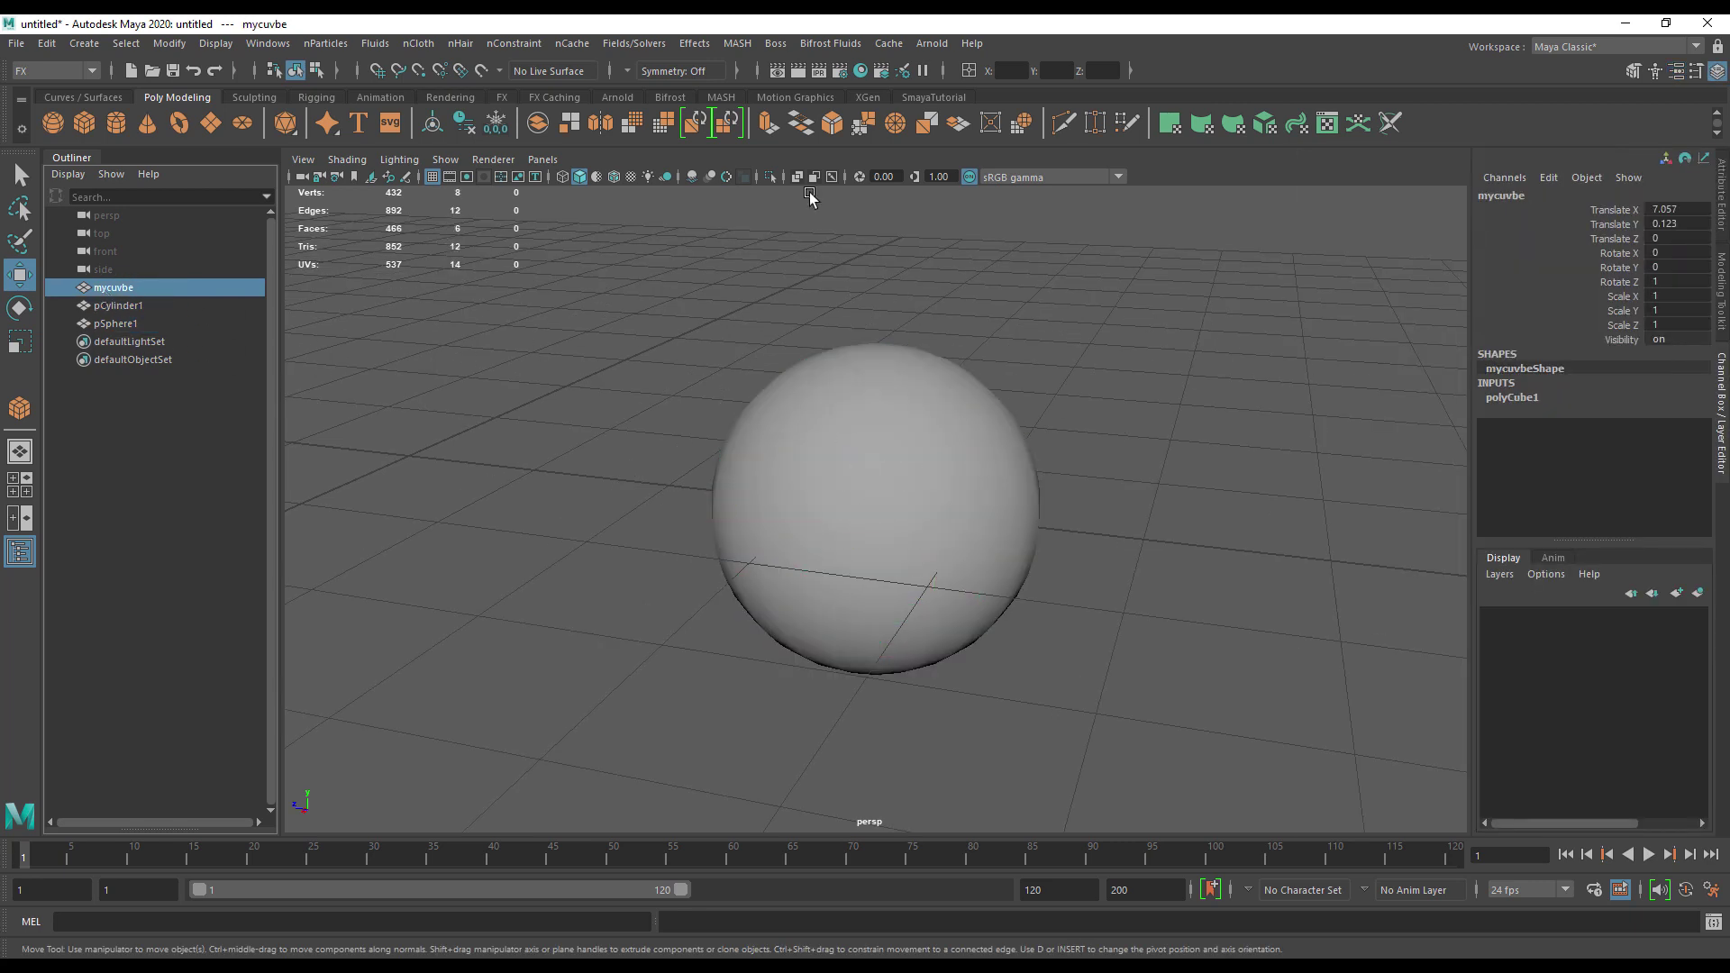